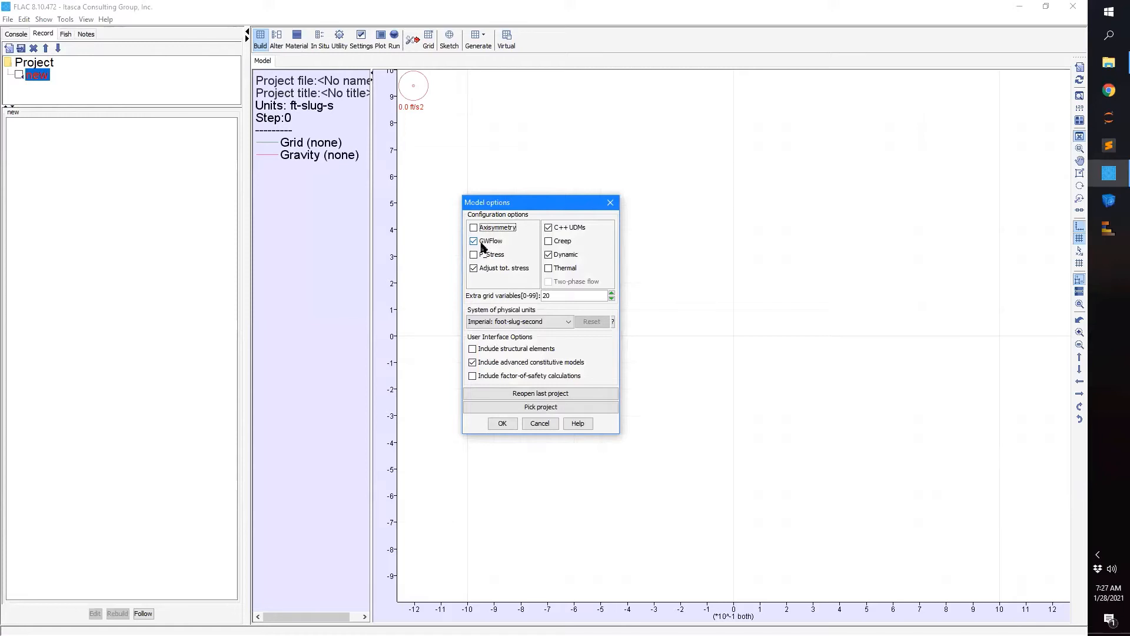
- Configure the model options with GWFlow and Adjust tot. stress off, 5 extra grid variables, and SI meter-kilogram-second units
click(482, 242)
click(480, 269)
double_click(566, 297)
text(5)
click(567, 322)
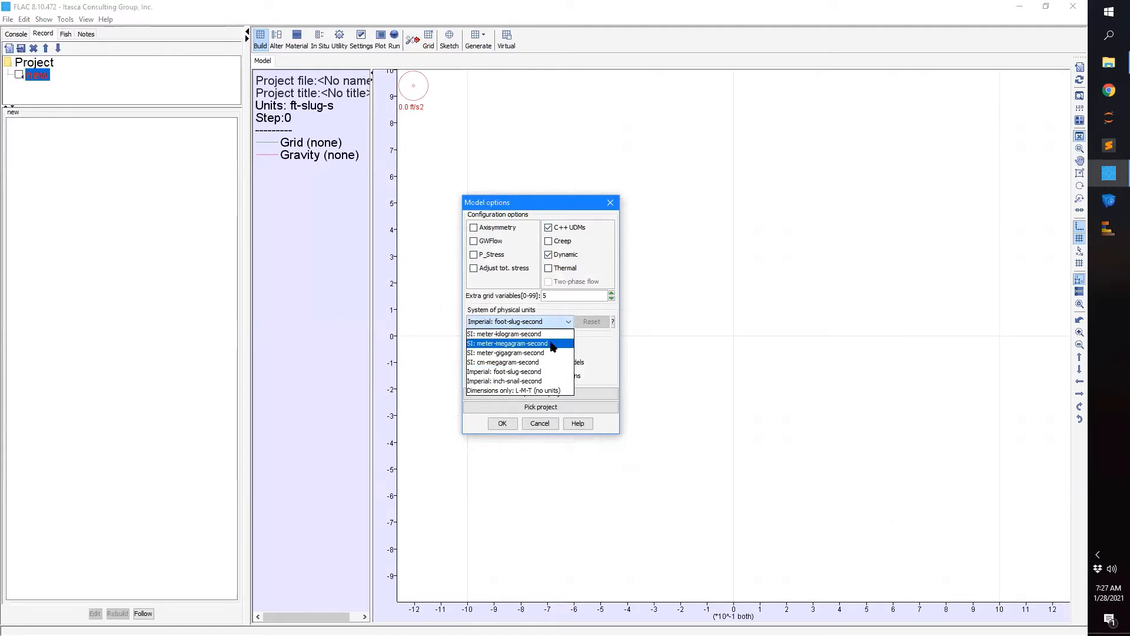
click(553, 334)
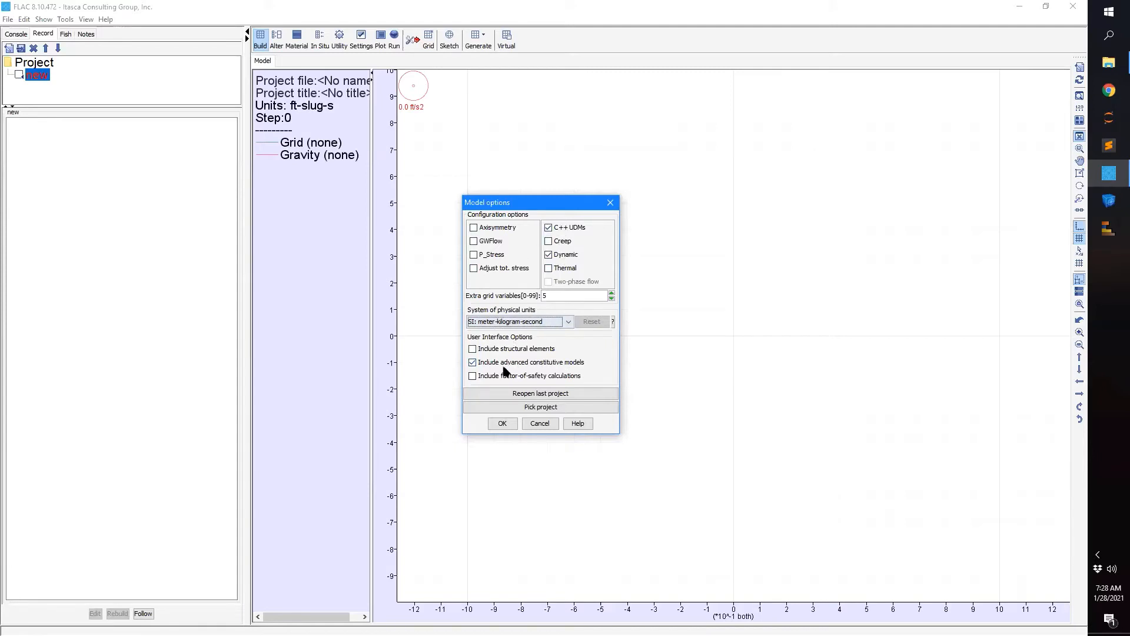
click(502, 424)
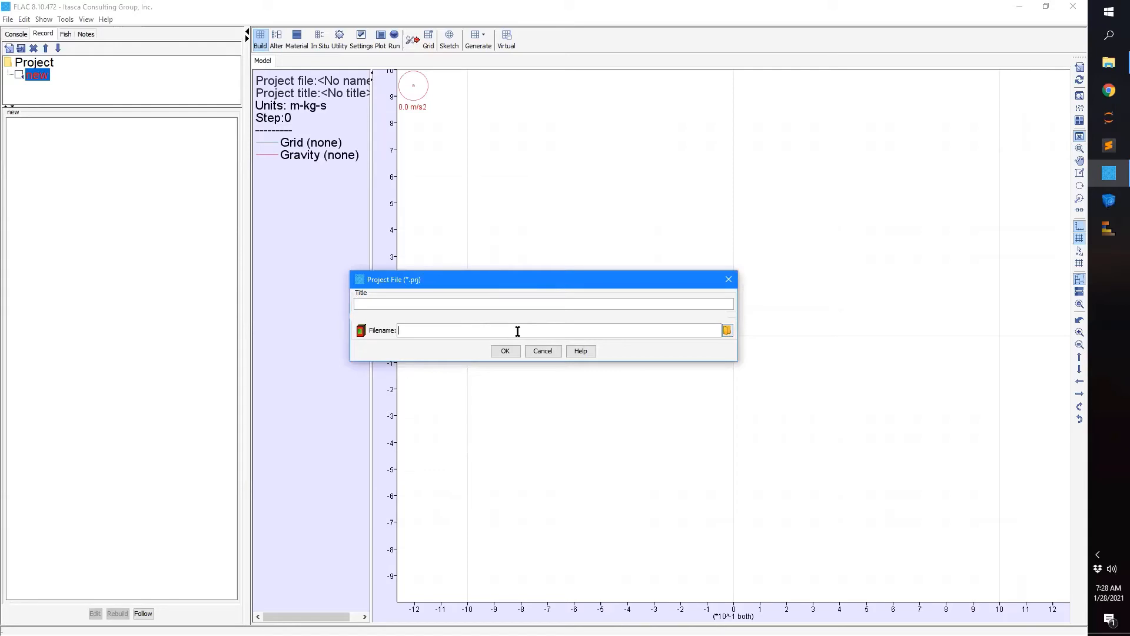
- Create the project file with the filename Tutorial_6-1 and the title "Tutorial 6-1"
text(Tutotl)
key(BackSpace)
text(rial_6-1)
click(417, 303)
text(Tutorial 6-1)
click(497, 353)
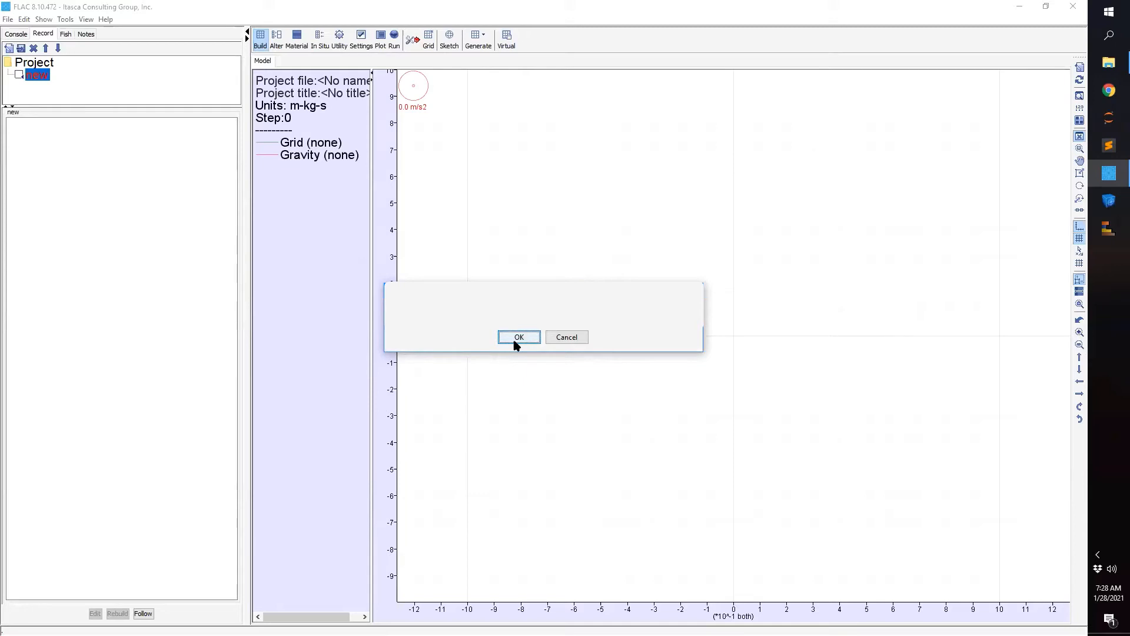
click(519, 337)
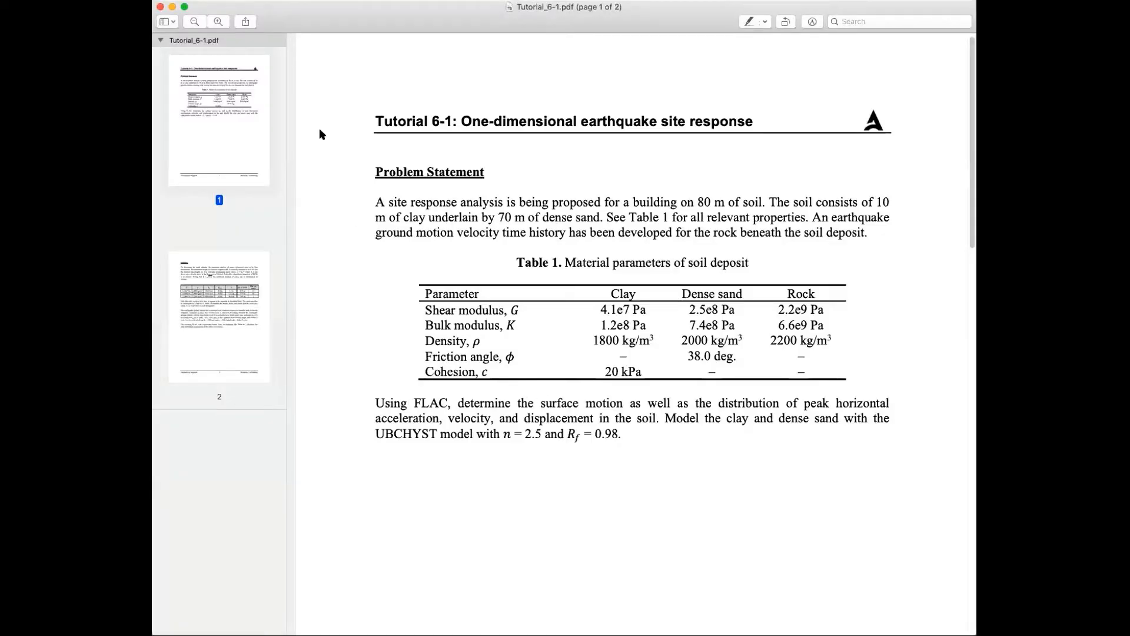
- Switch to Tutorial_6-1.pdf, hide its sidebar, and examine the problem statement, the material parameters and the minimum-zone calculation
click(258, 0)
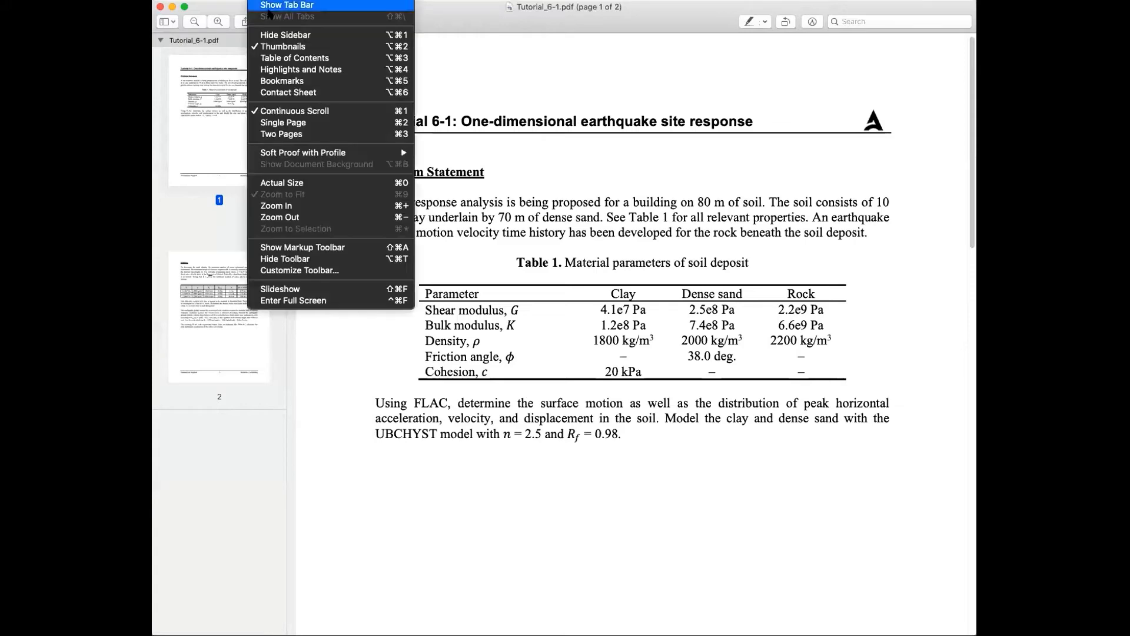
click(273, 34)
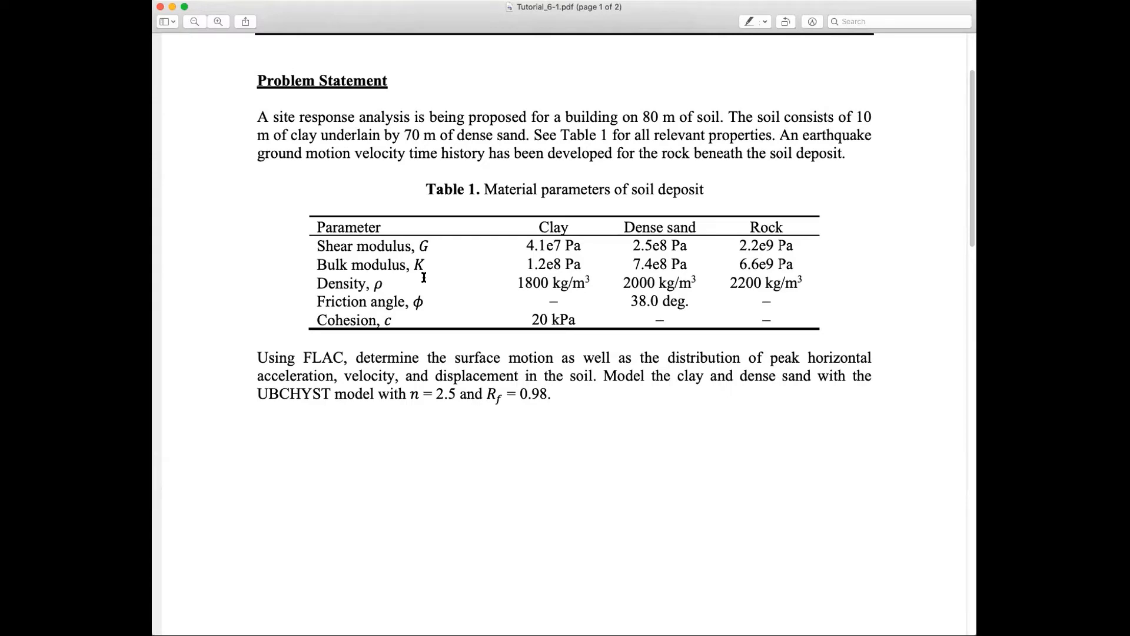
scroll(424, 277, down, 10)
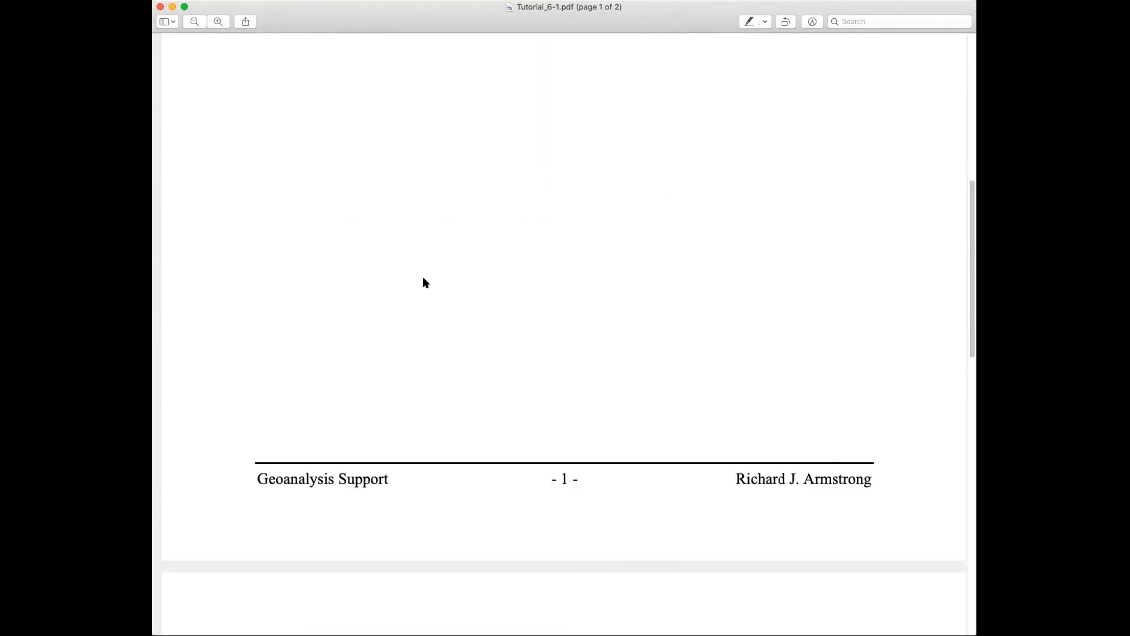
scroll(424, 282, down, 5)
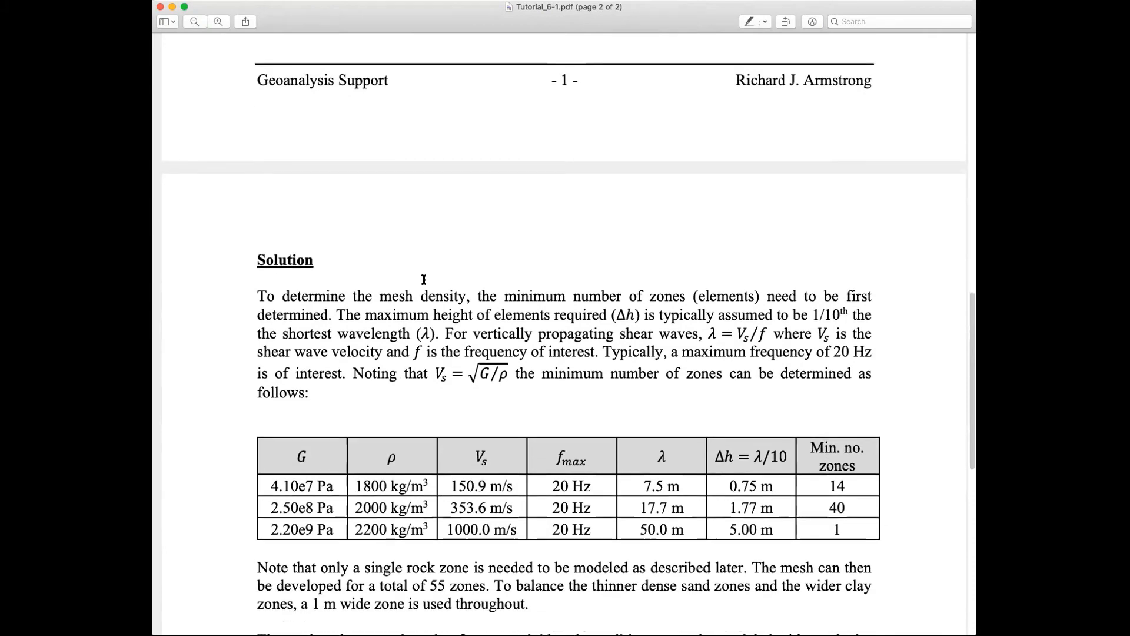
scroll(424, 279, down, 1)
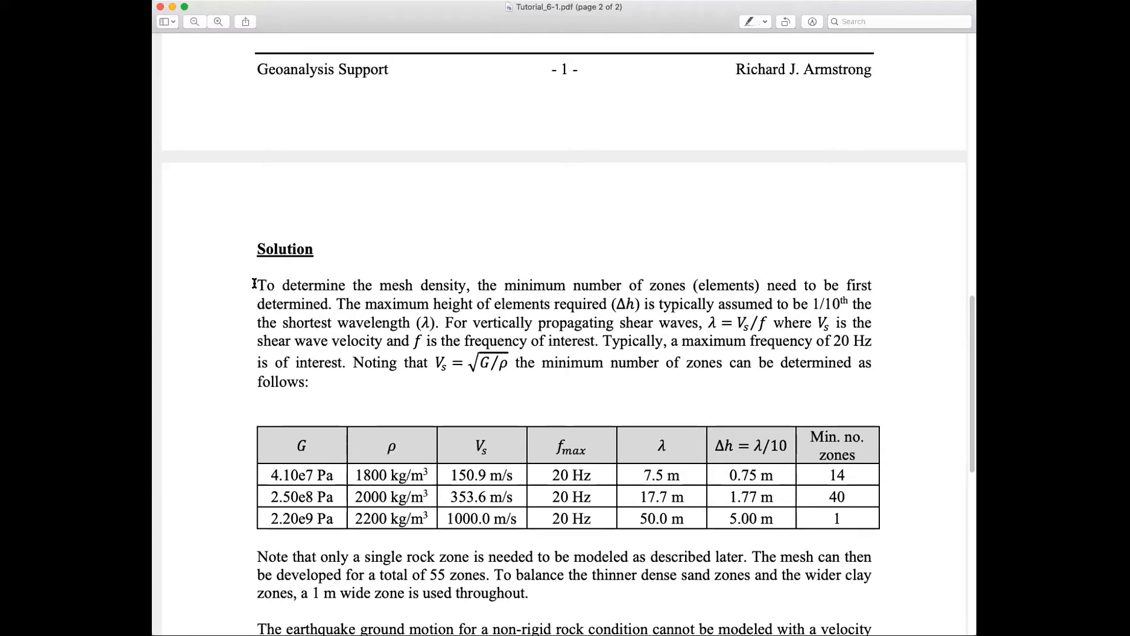
scroll(401, 479, down, 2)
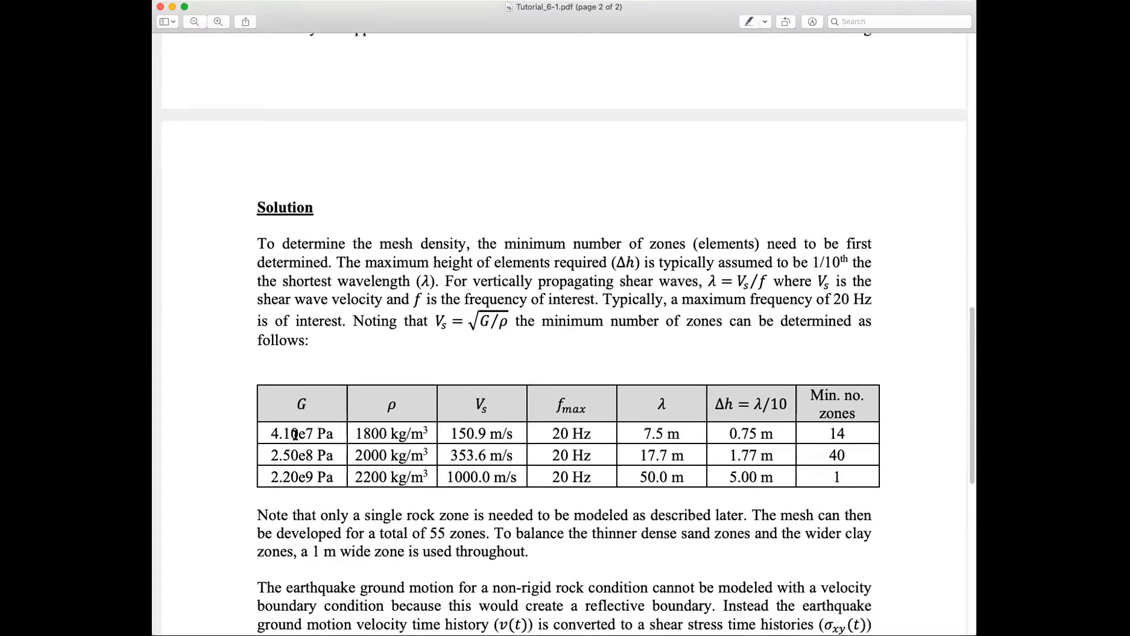
scroll(292, 487, up, 15)
scroll(447, 328, up, 8)
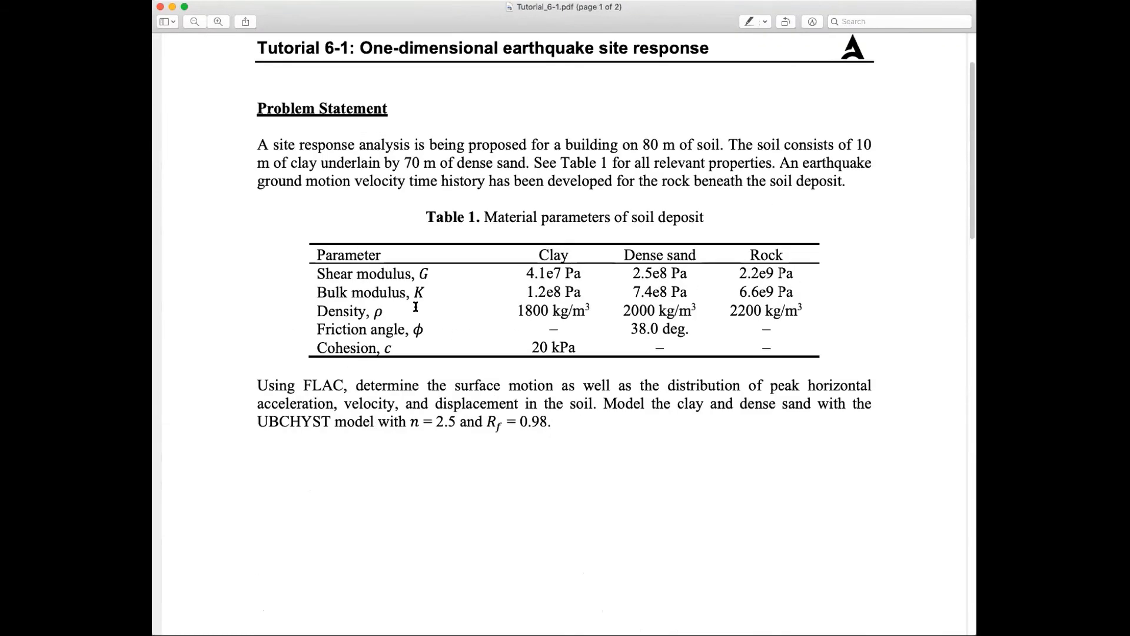
scroll(406, 265, down, 12)
scroll(419, 296, down, 8)
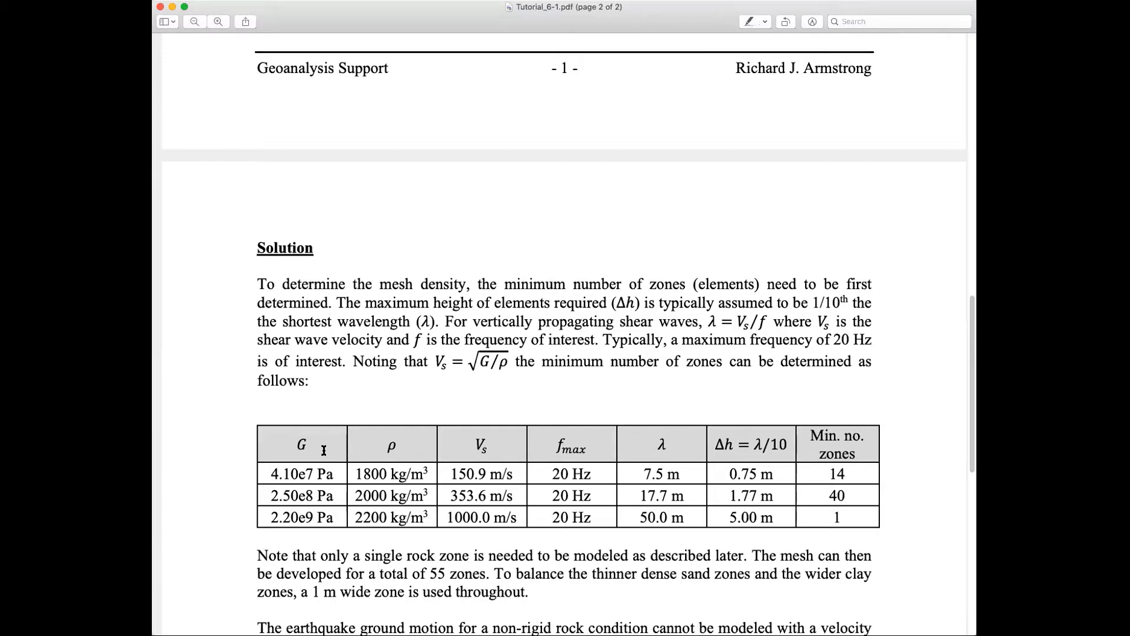
scroll(514, 449, down, 3)
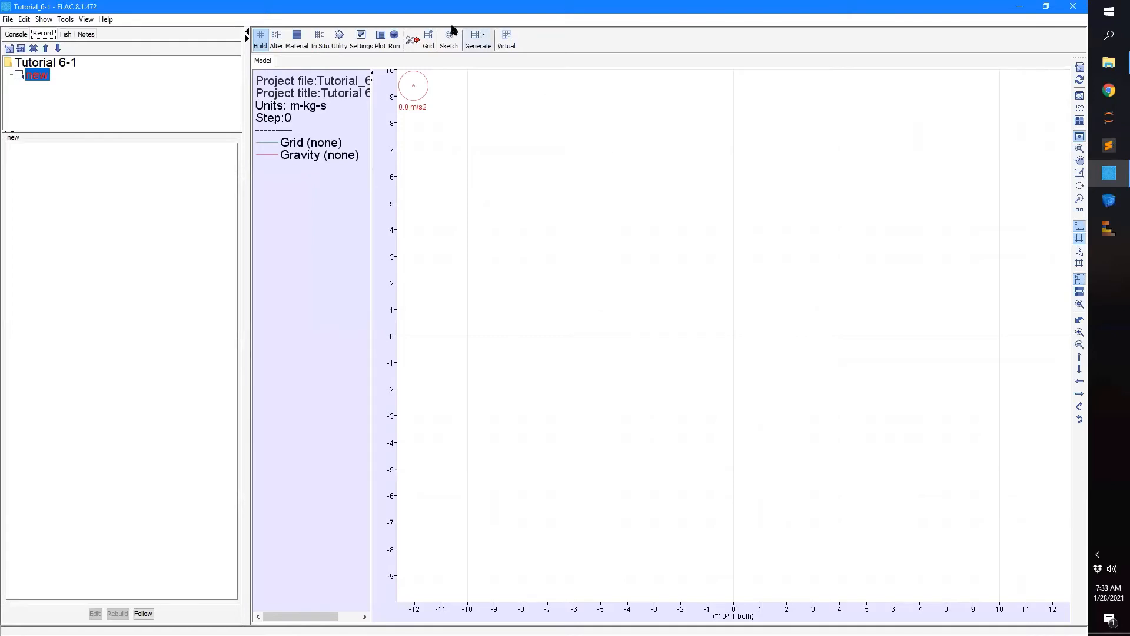
- In FLAC, create a grid with 1 zone along the X-axis and 55 zones along the Y-axis
click(469, 40)
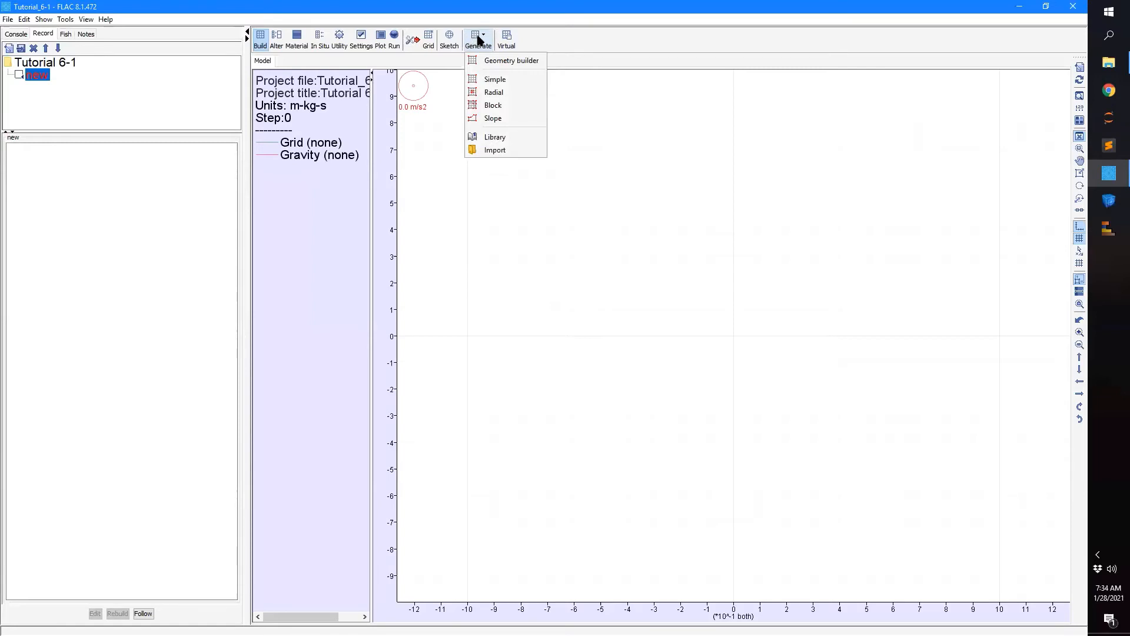
click(478, 40)
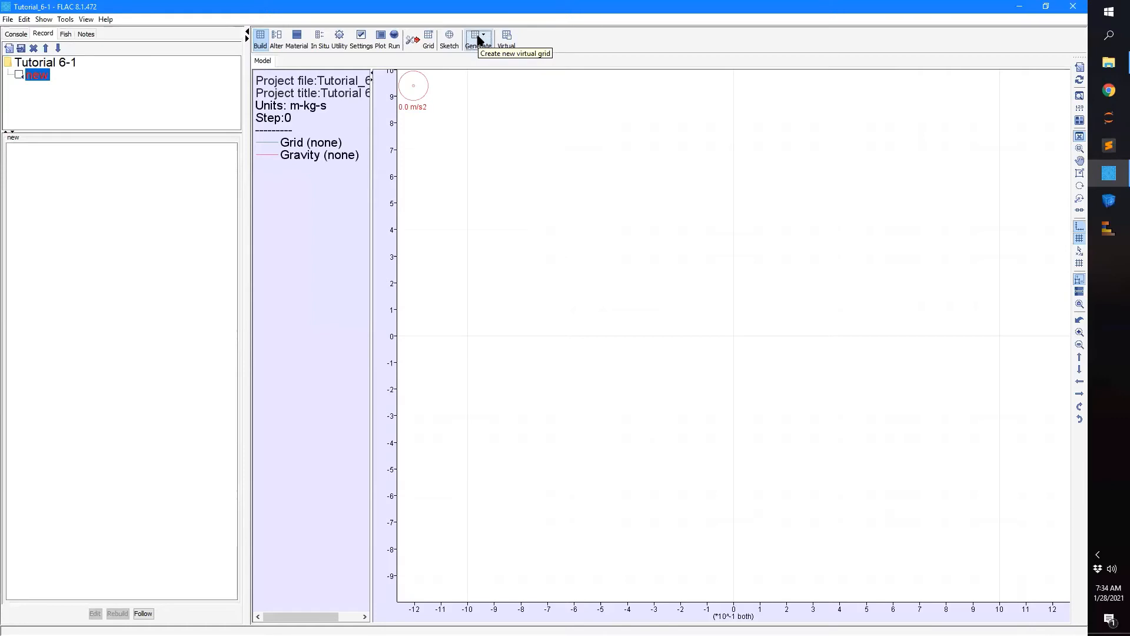
click(429, 42)
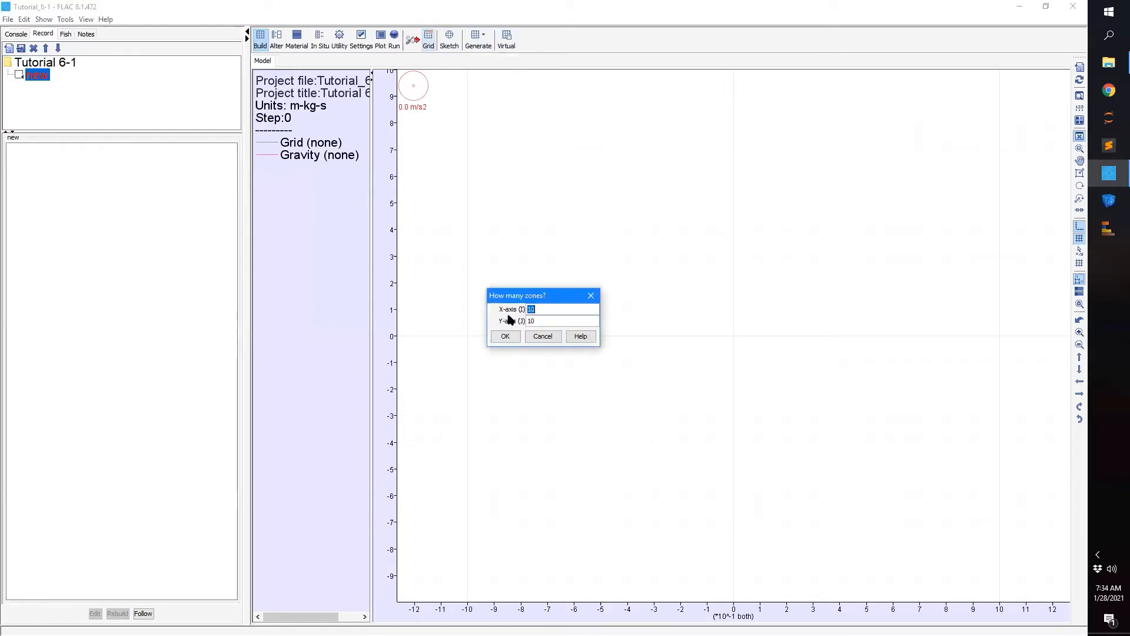
text(1)
key(Tab)
text(55)
click(504, 336)
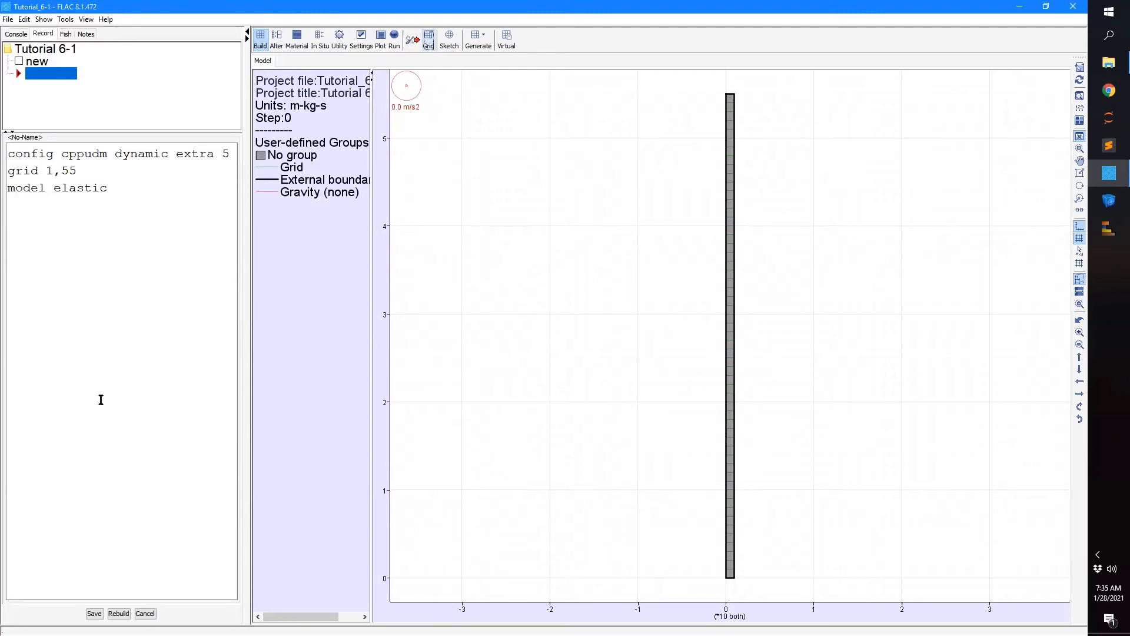
- Save the model state under the filename Seismic_analysis
click(94, 613)
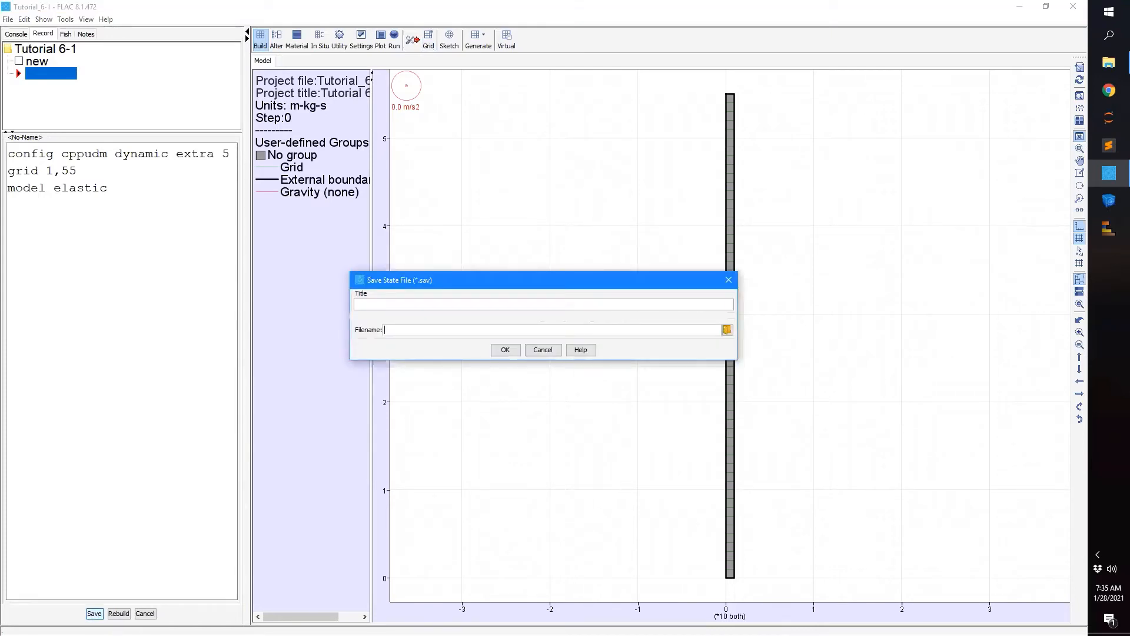
text(Seismic_analysis)
key(Return)
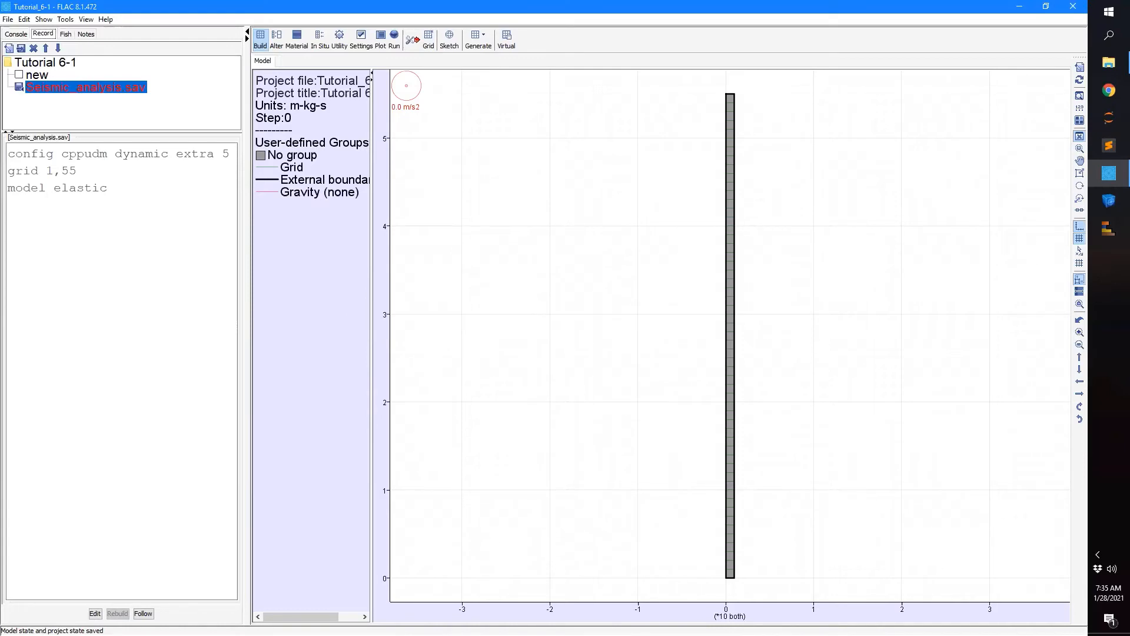
- Edit the Seismic_analysis record to add the command group 'Rock' j = 1, and rebuild the model
click(95, 613)
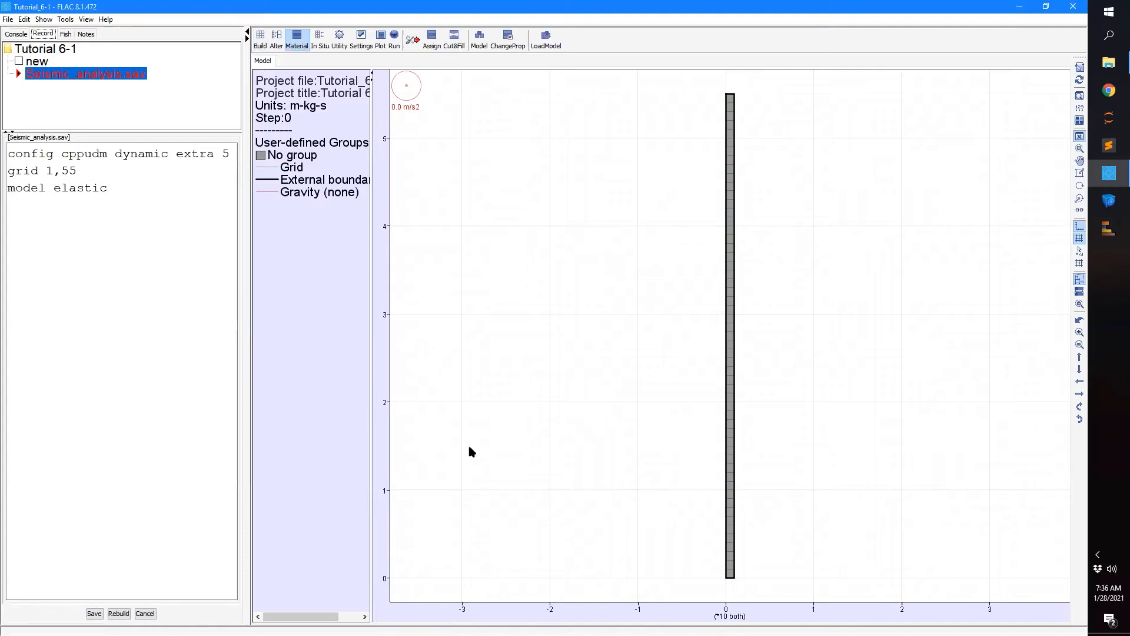
click(134, 206)
key(Return)
text(group 'Rock)
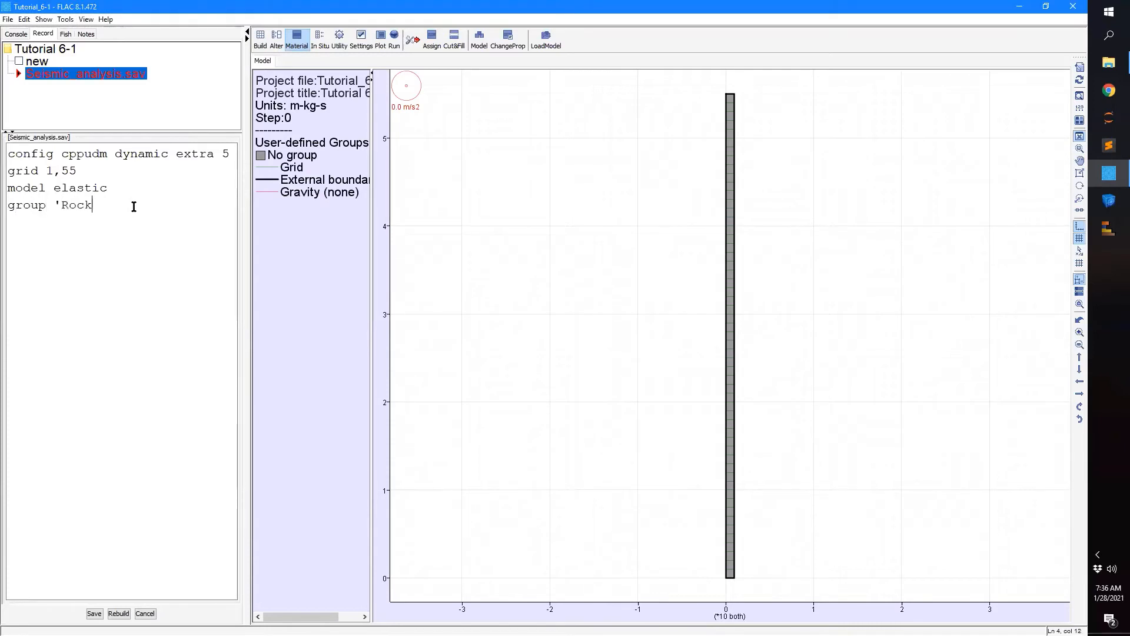
text(' j =1)
click(119, 613)
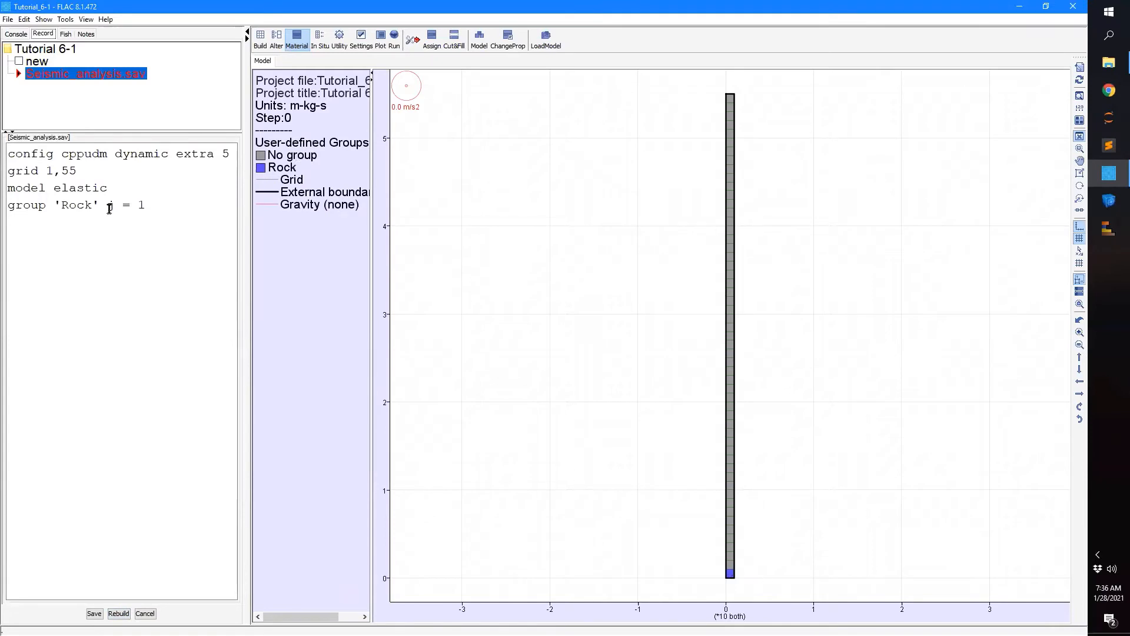
- Add the command group 'Clay' j = 42,55 below the Rock group line and rebuild the model
click(172, 210)
key(Return)
text(group 'Clay' j = 42,55)
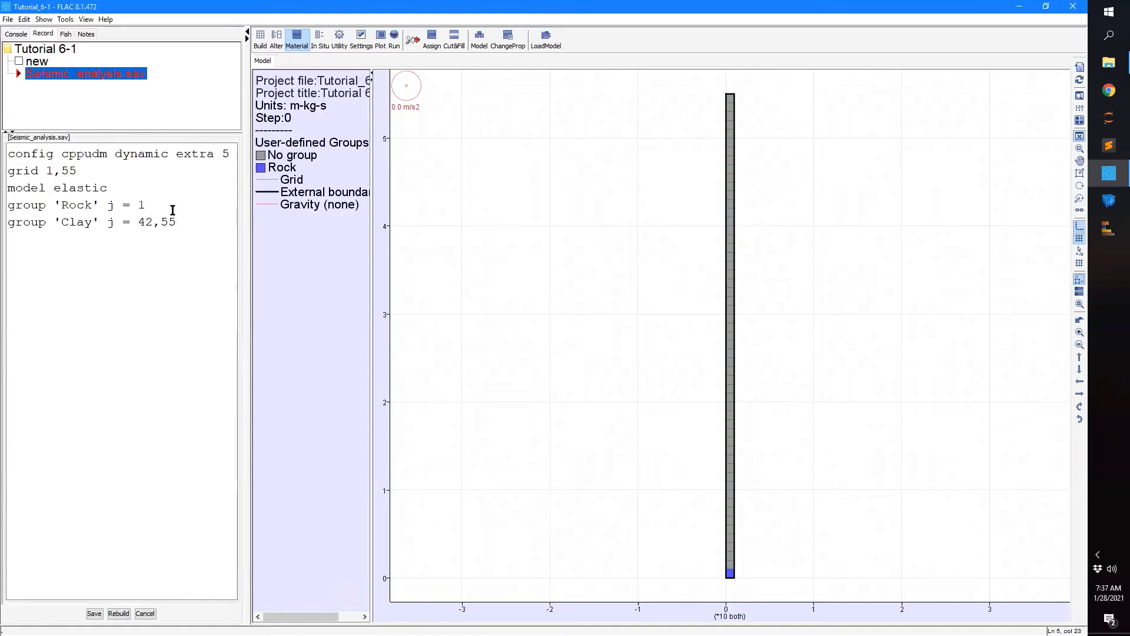
click(119, 613)
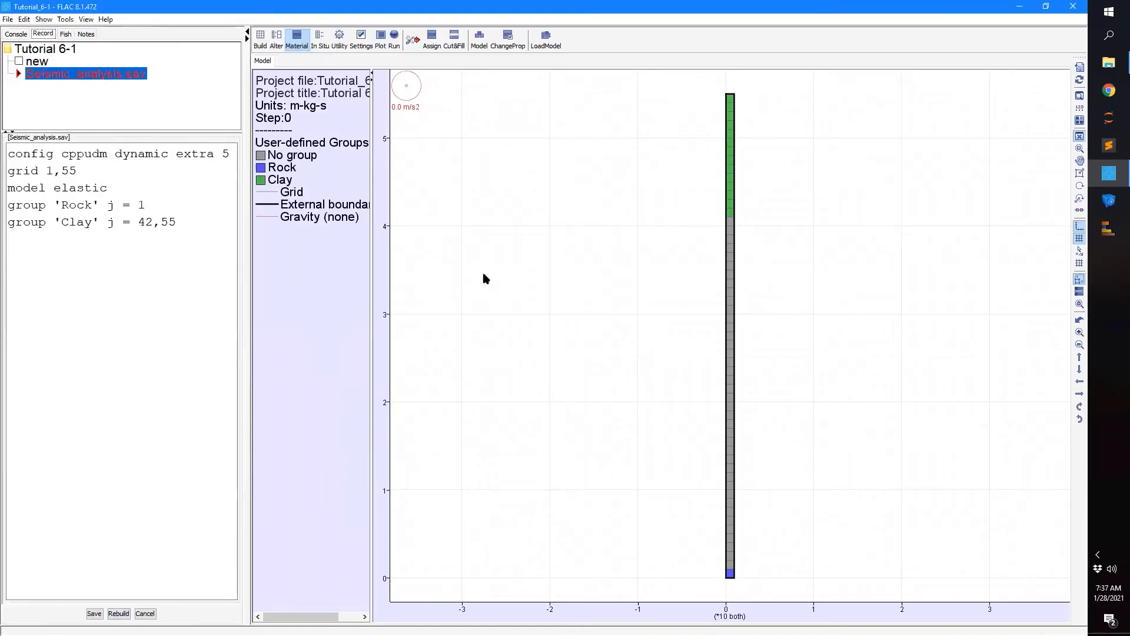
- Add the command group 'Sand' j = 2,41 below the Clay group line and rebuild the model
click(206, 224)
key(Return)
text(grou)
key(BackSpace)
key(BackSpace)
key(BackSpace)
text(roup 'Sand' )
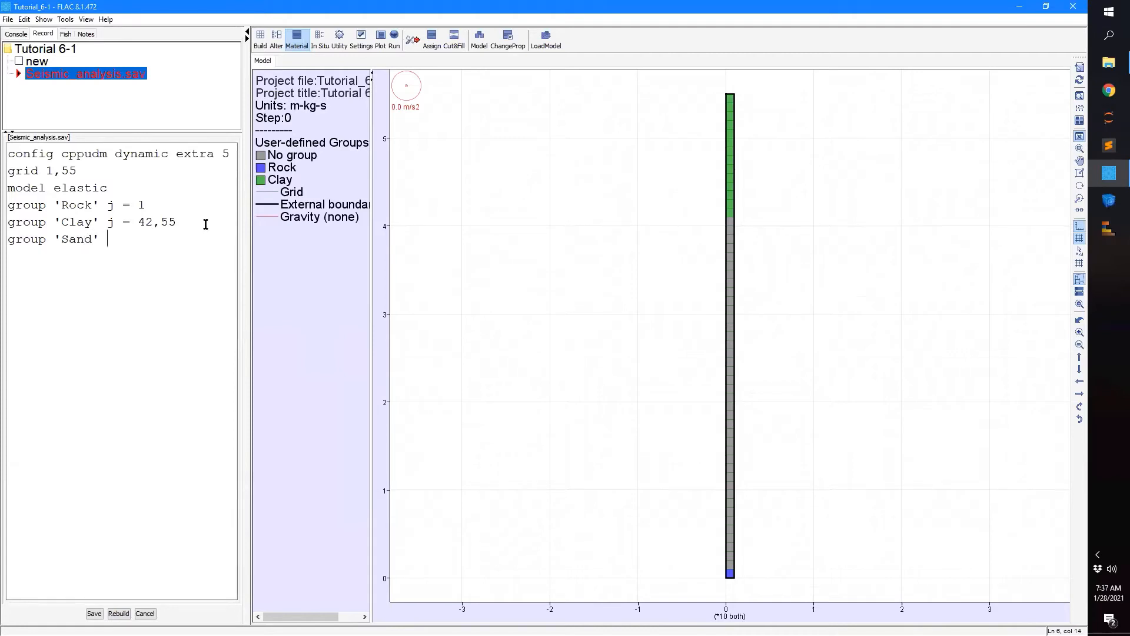
text(j = 2,41)
click(118, 613)
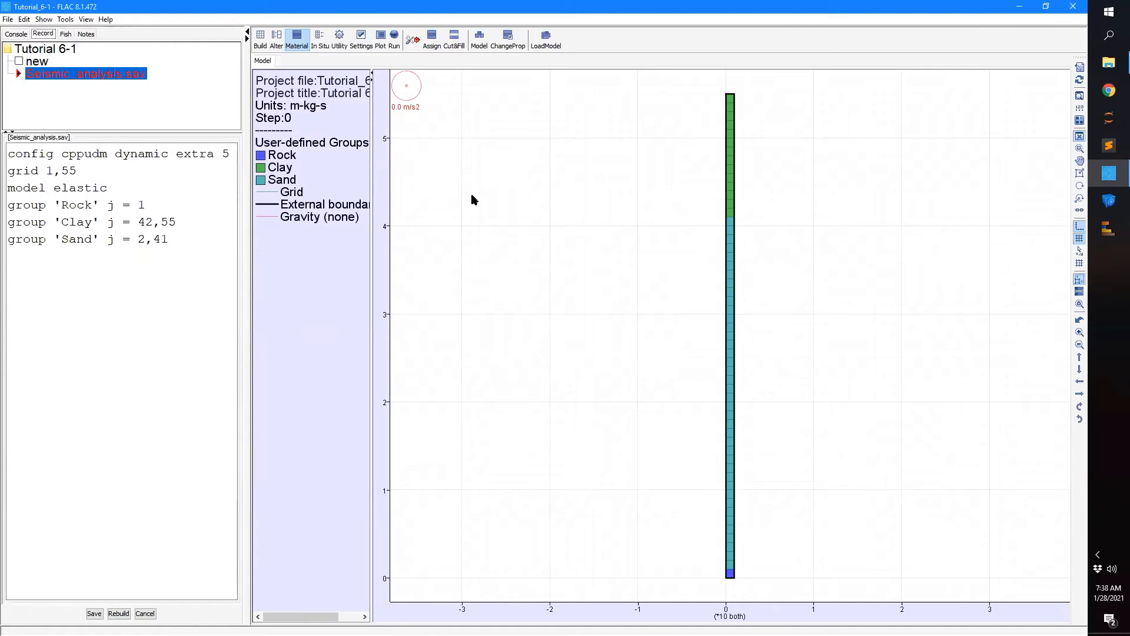
- Open the grid Shape tool and display the zones by group, with the base of the column in view
click(261, 37)
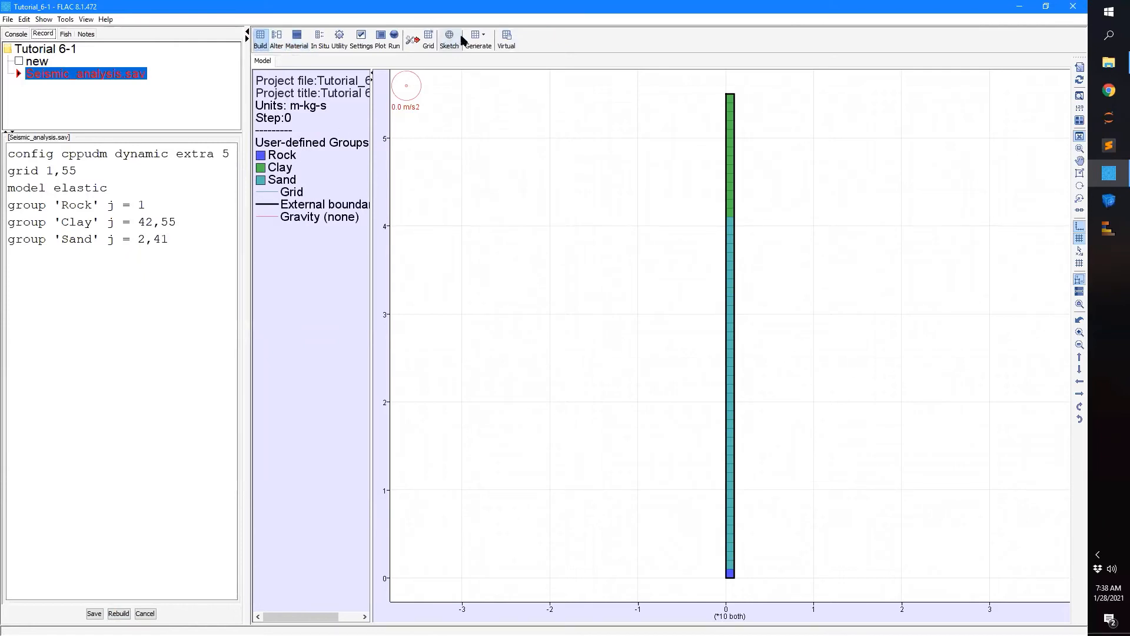
click(277, 39)
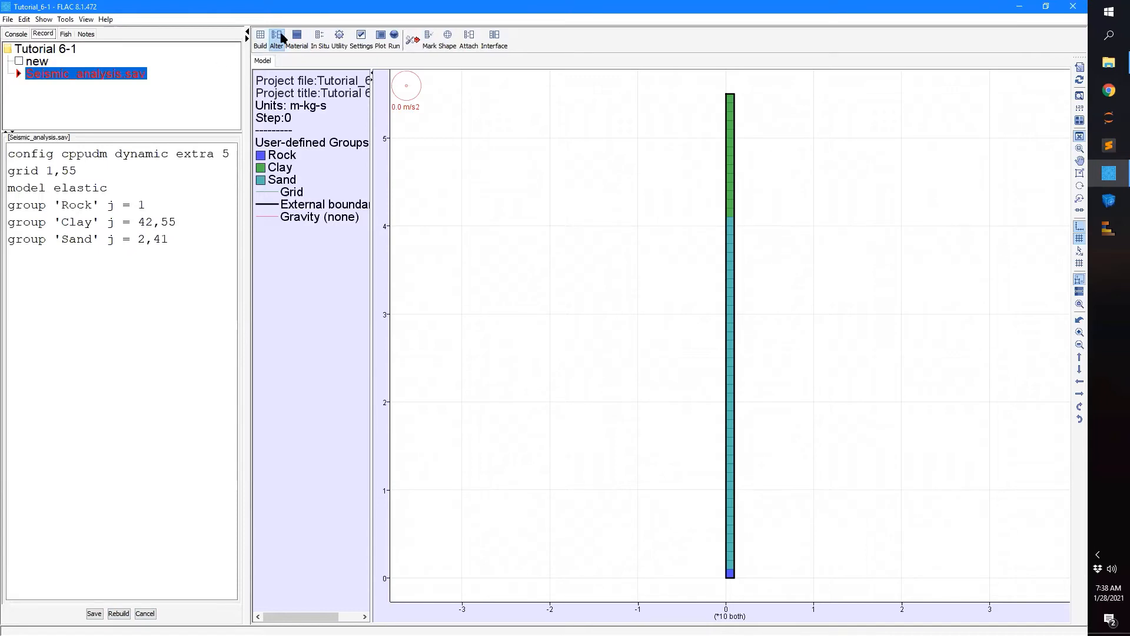
click(457, 45)
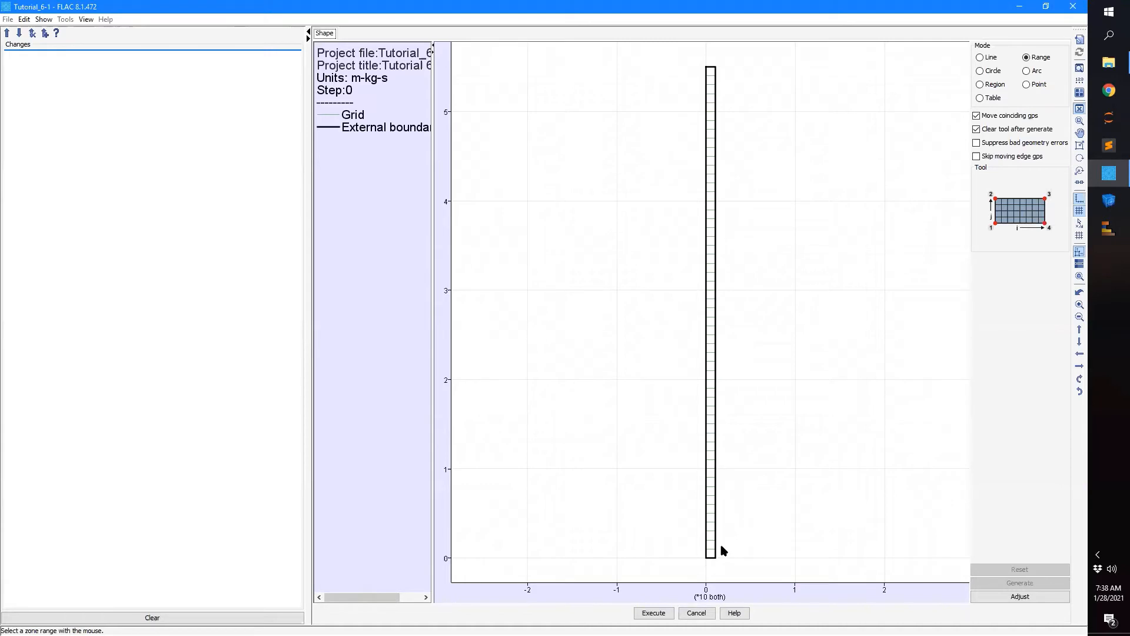
scroll(711, 556, up, 4)
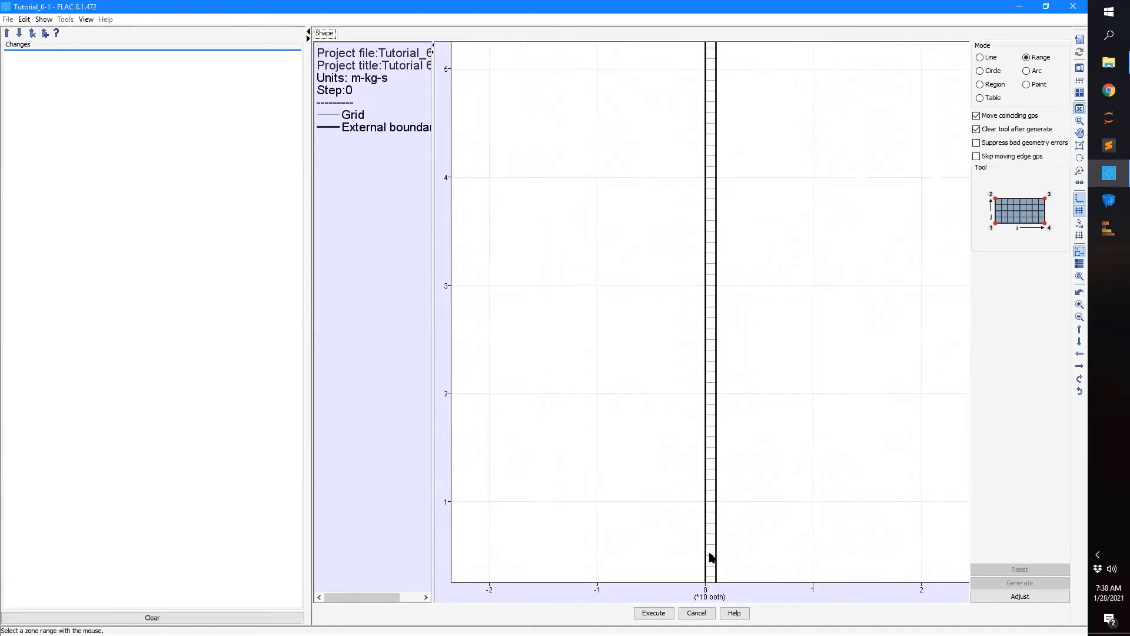
drag(752, 521, 725, 375)
scroll(695, 445, up, 4)
drag(741, 491, 701, 320)
scroll(691, 326, up, 3)
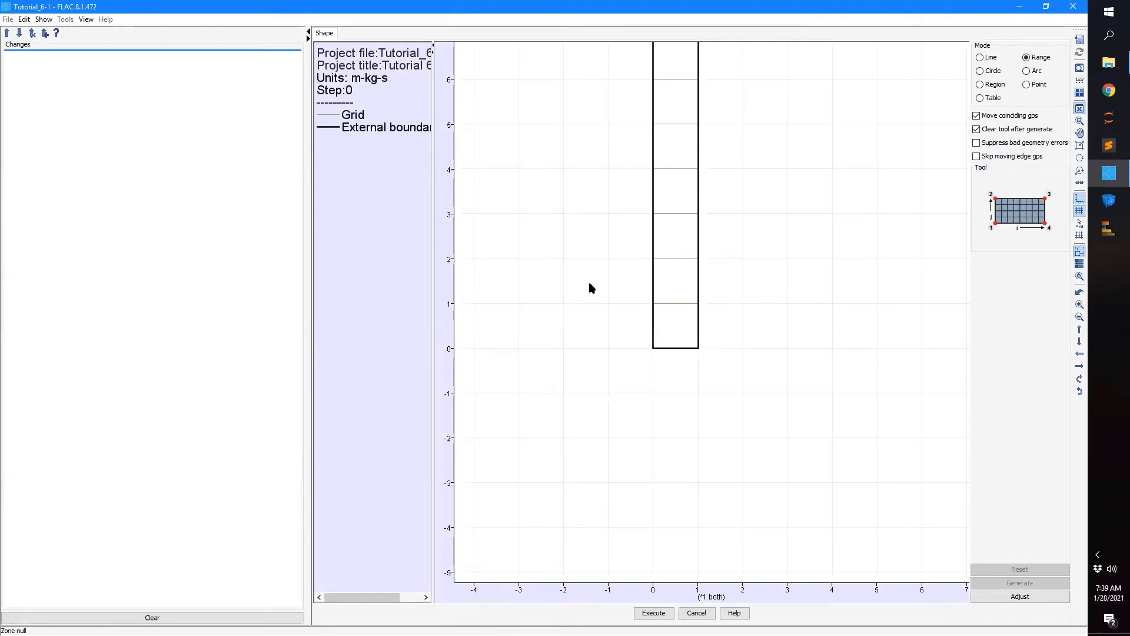
right_click(577, 249)
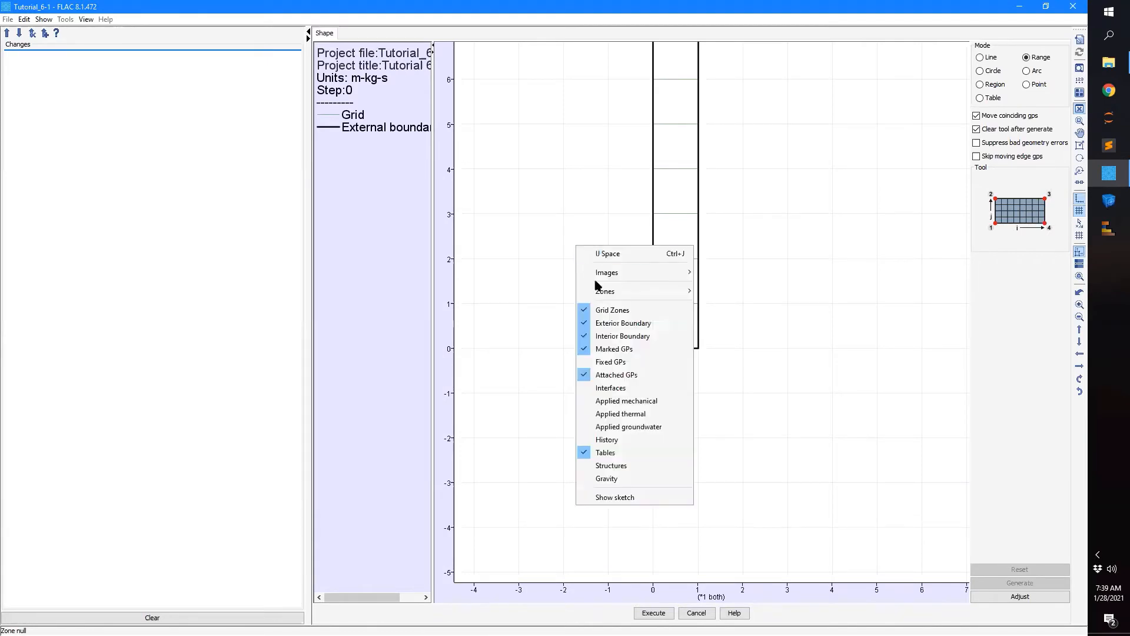
mouse_move(601, 290)
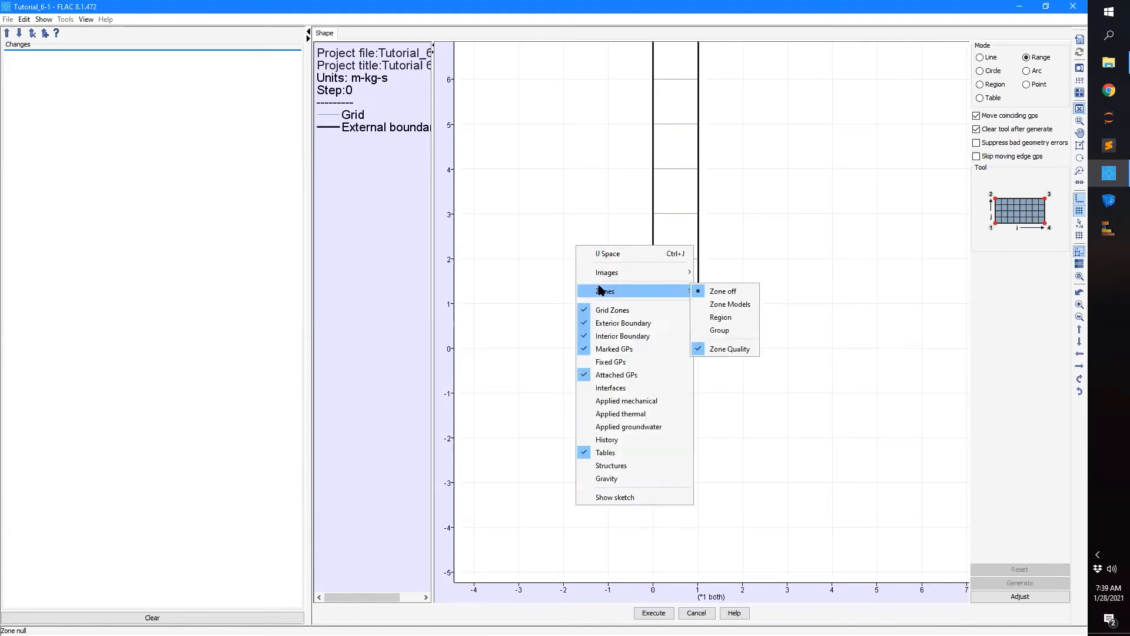
click(716, 334)
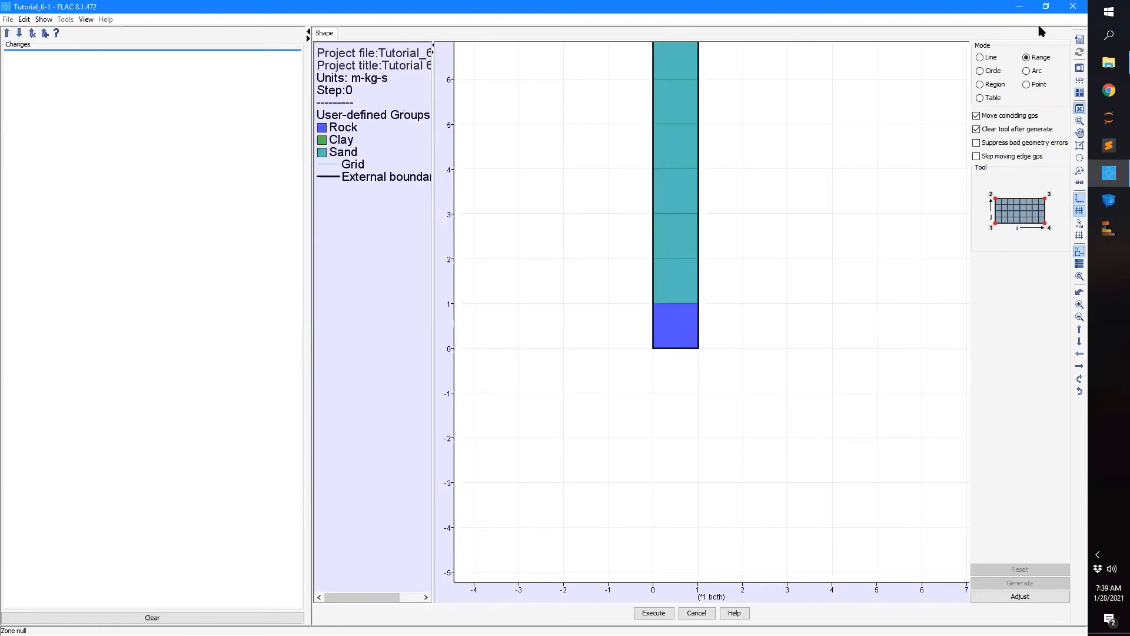
- Select the rock zone at the column's base and set both its lower corners to Y = -1
click(673, 321)
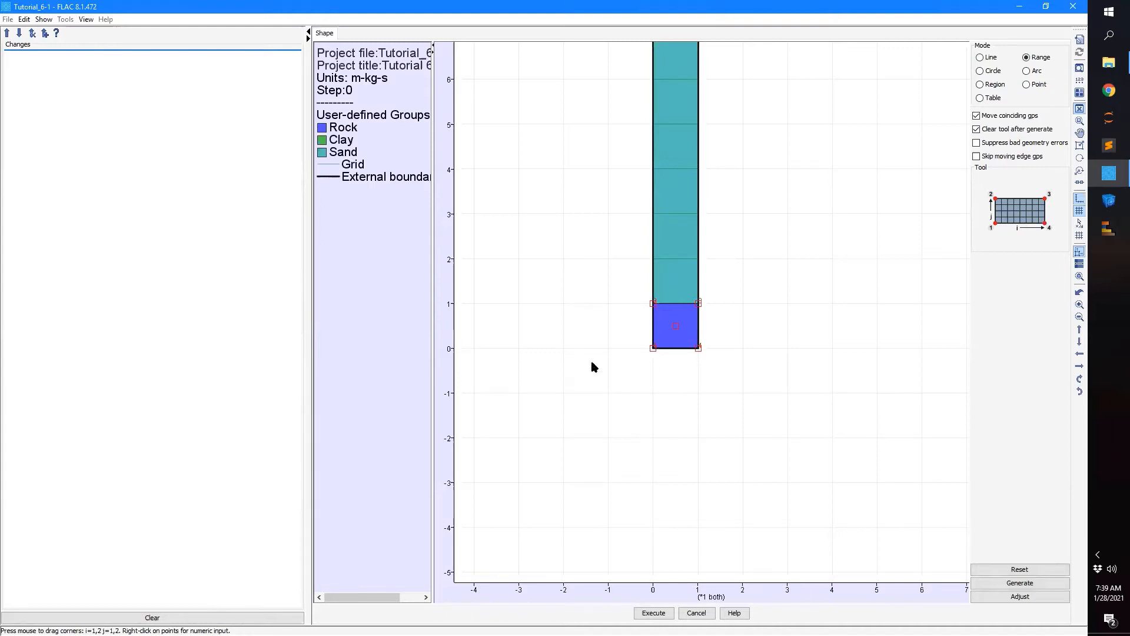
right_click(654, 349)
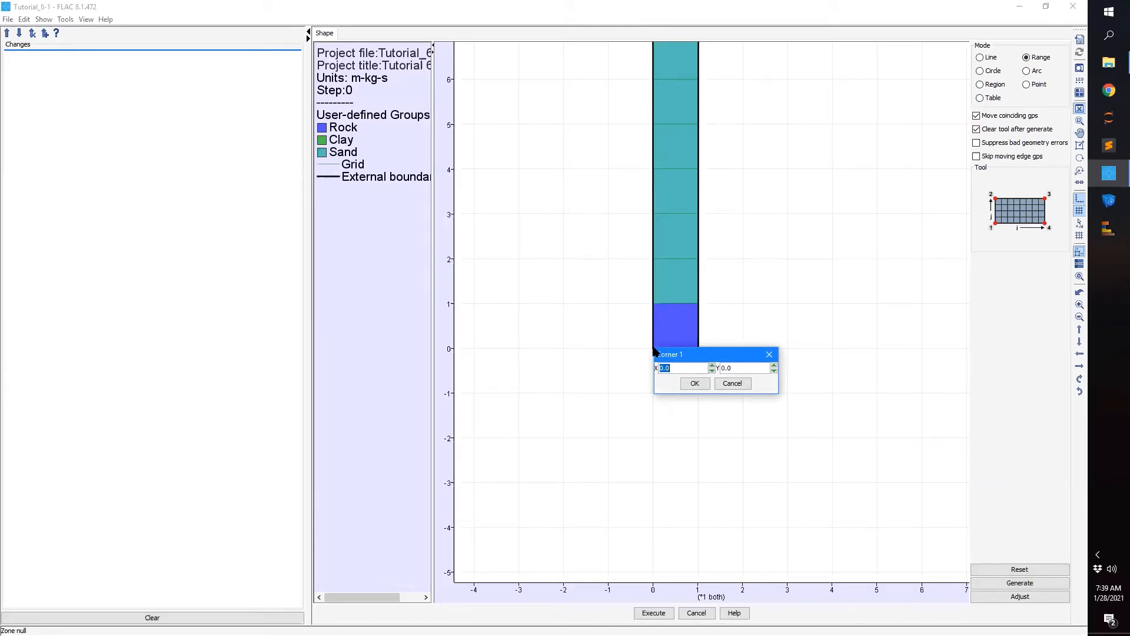
key(Tab)
text(-1)
click(695, 383)
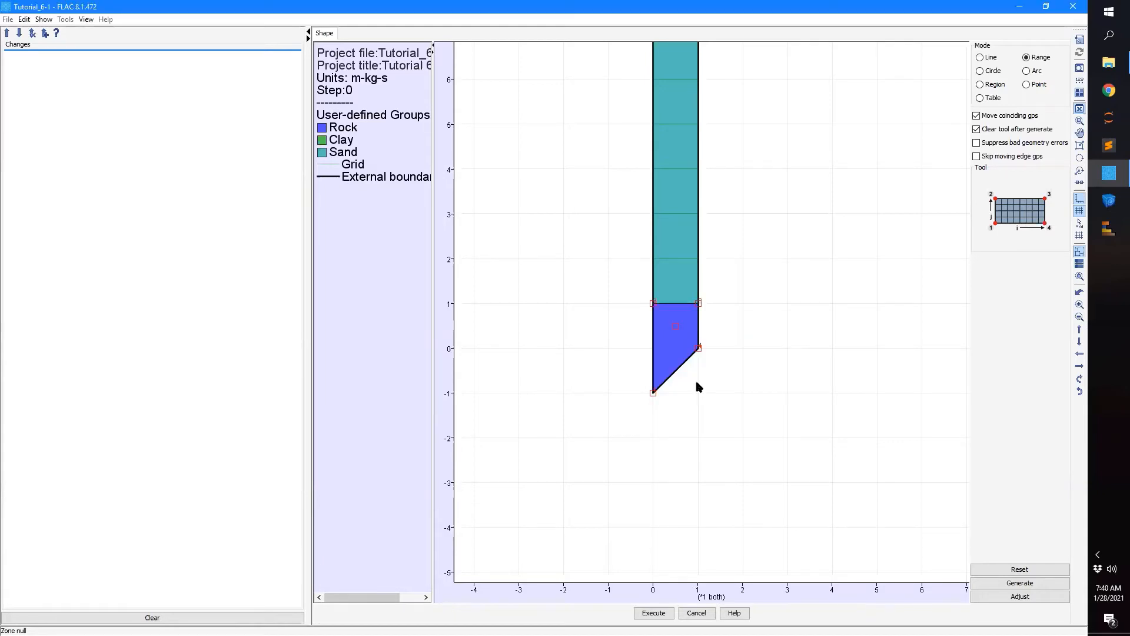
double_click(699, 349)
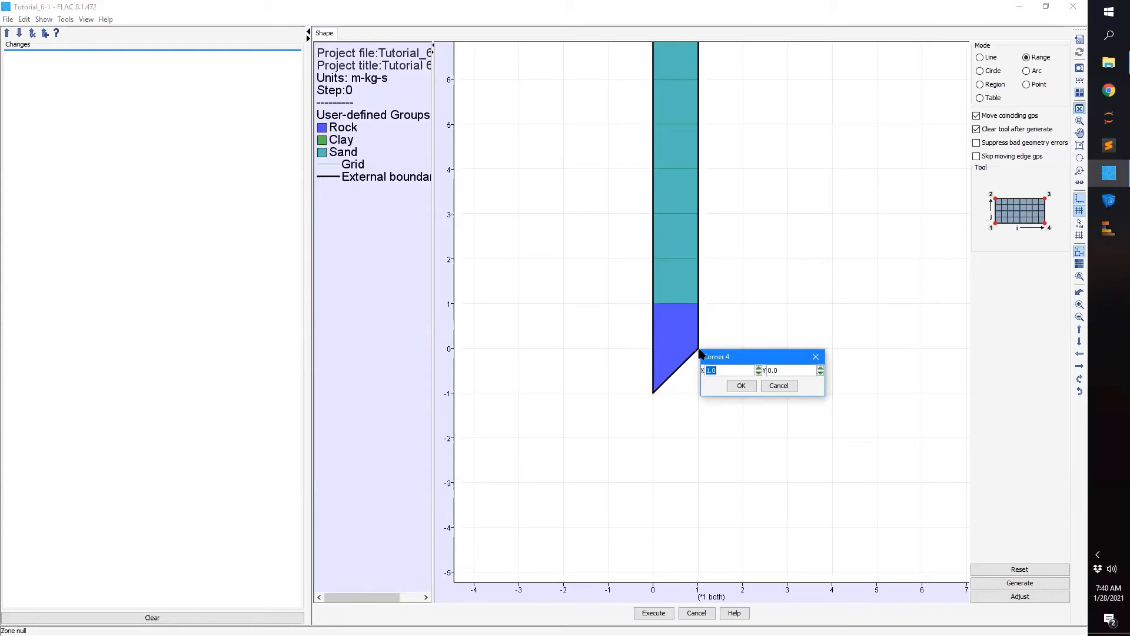
key(Tab)
text(-1)
key(Return)
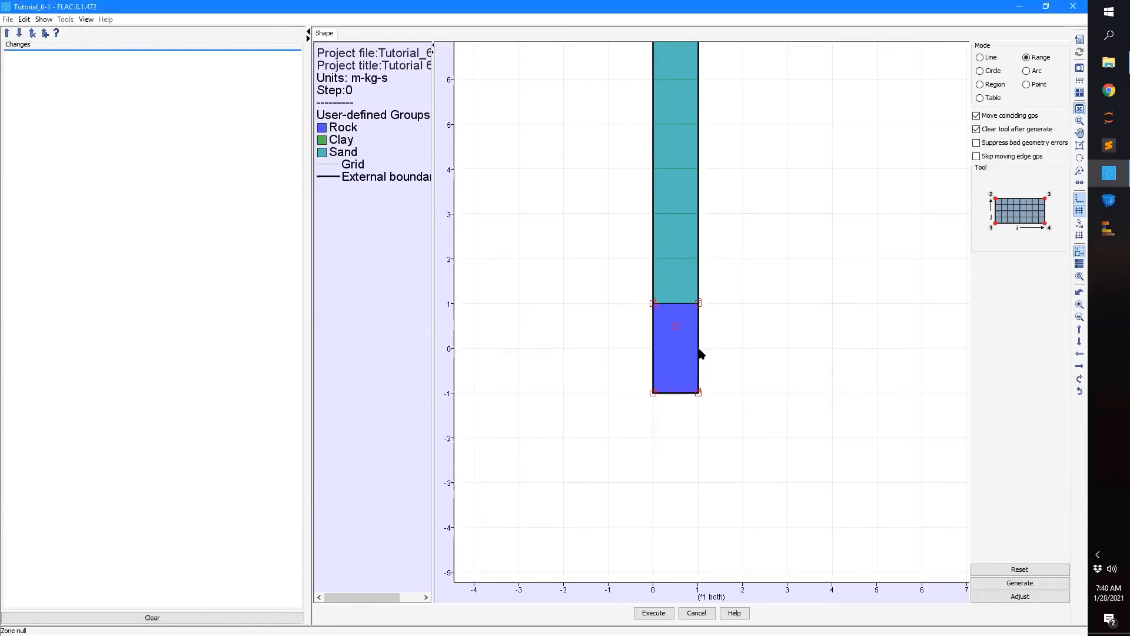
- Set both upper corners of the rock zone to Y = 0 and generate the new shape for j 1 to 2
click(698, 302)
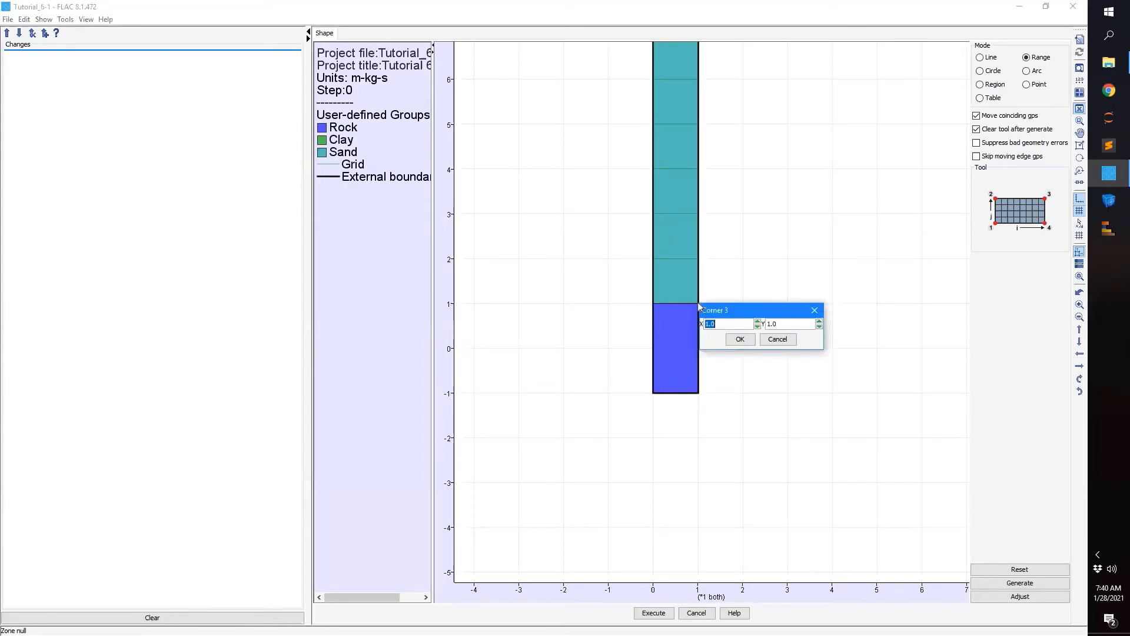
key(Tab)
text(0)
key(Return)
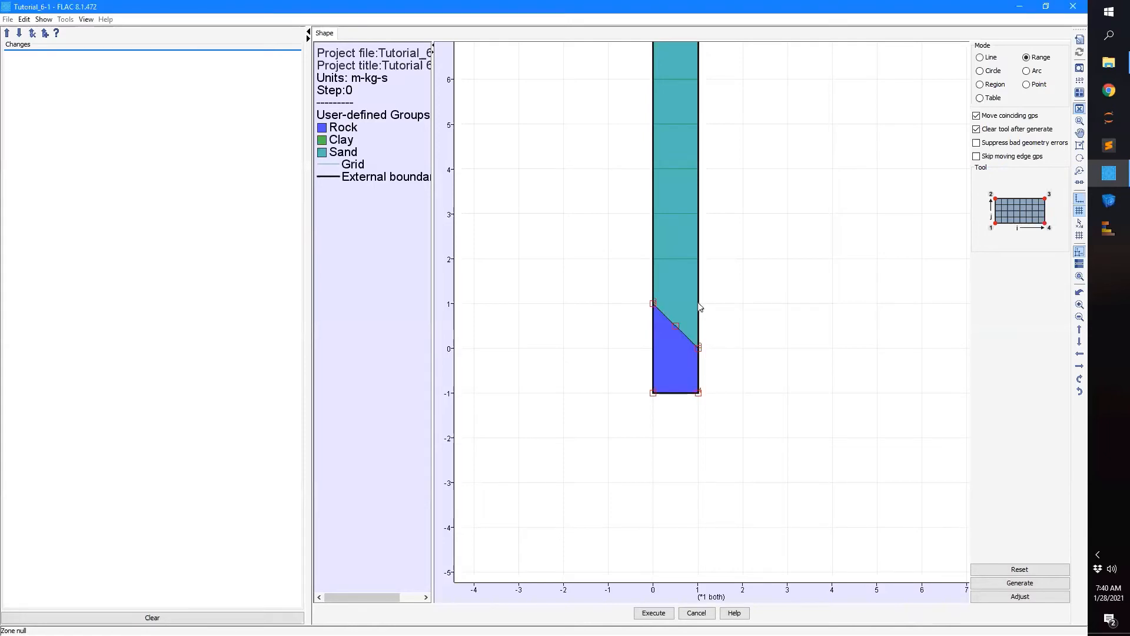
click(654, 304)
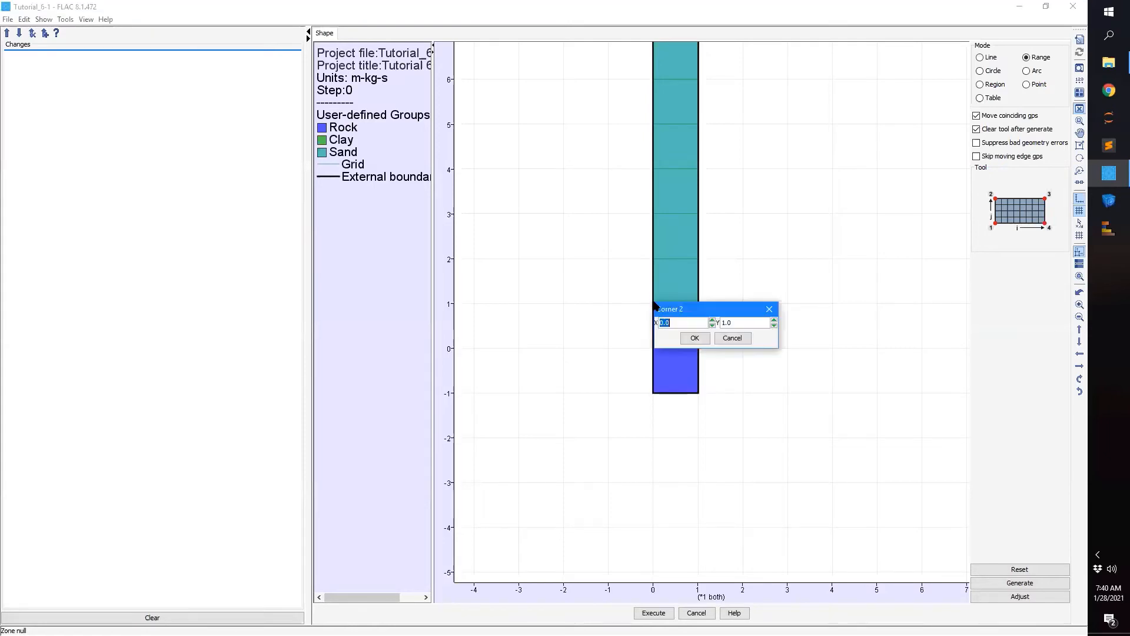
key(Tab)
text(0)
key(Return)
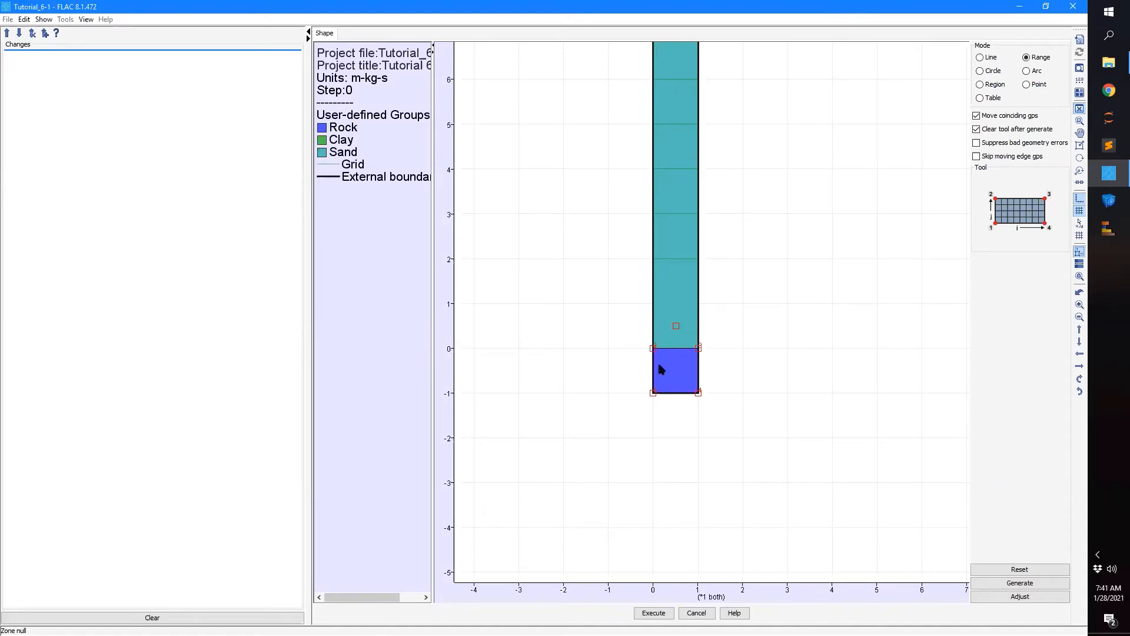
click(1009, 586)
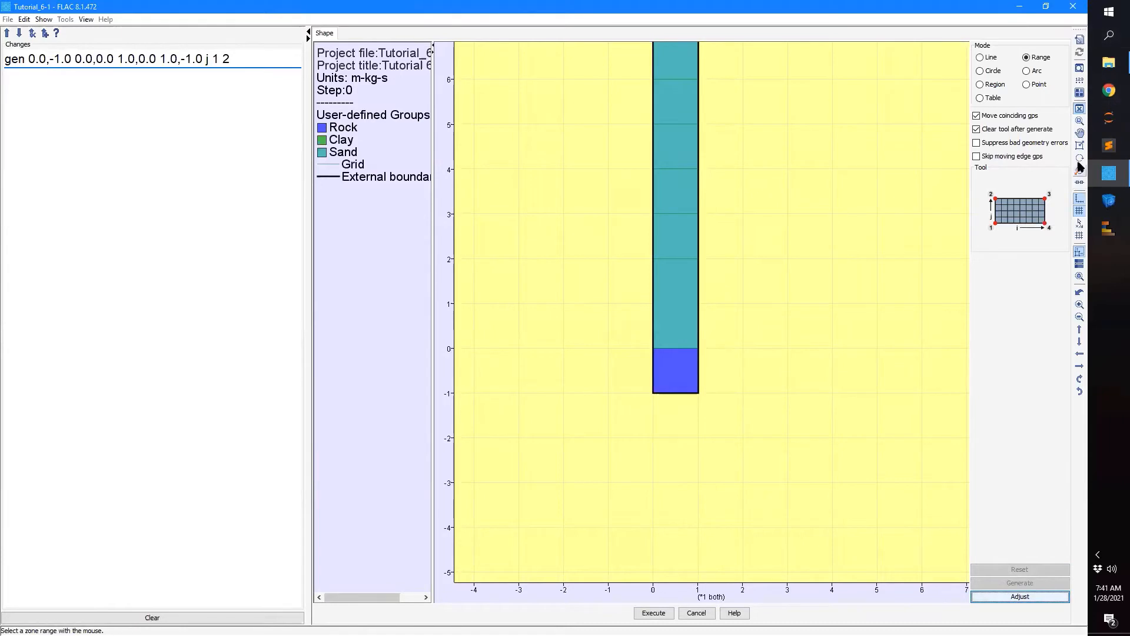
- Select the clay zones at the top of the column as the range and set both upper corners to Y = 80
click(1080, 68)
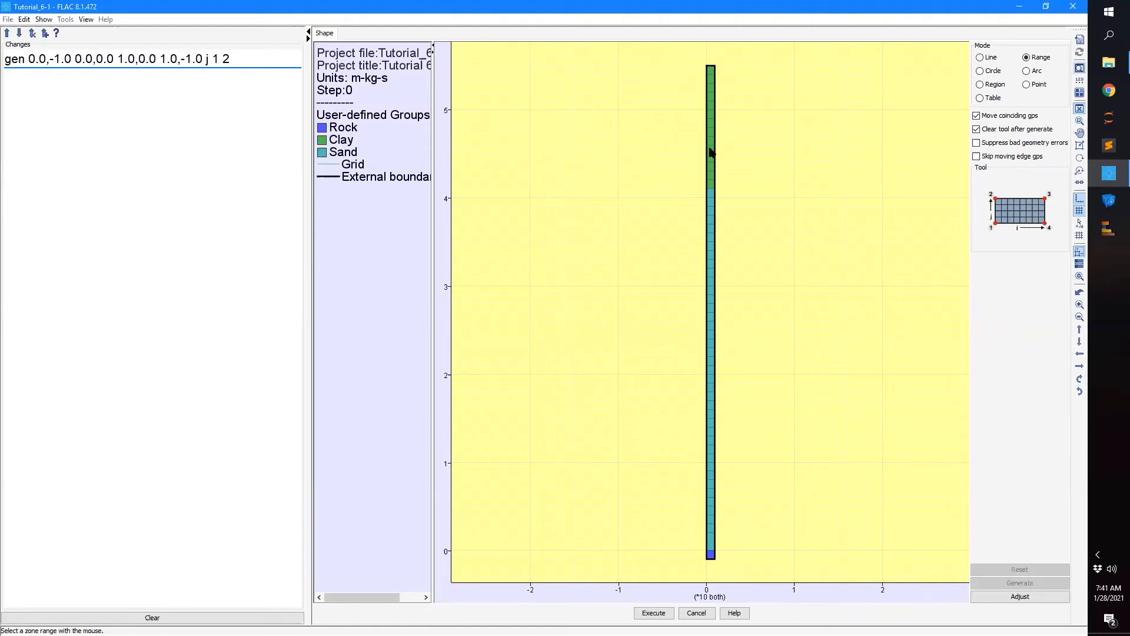
right_click(602, 235)
mouse_move(631, 285)
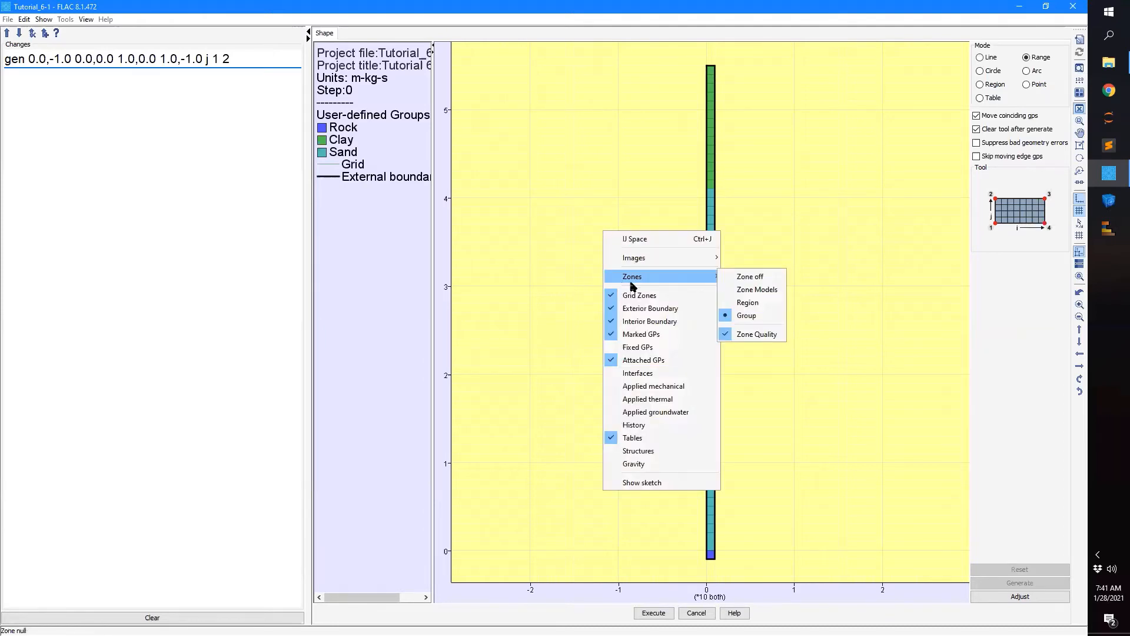
click(595, 160)
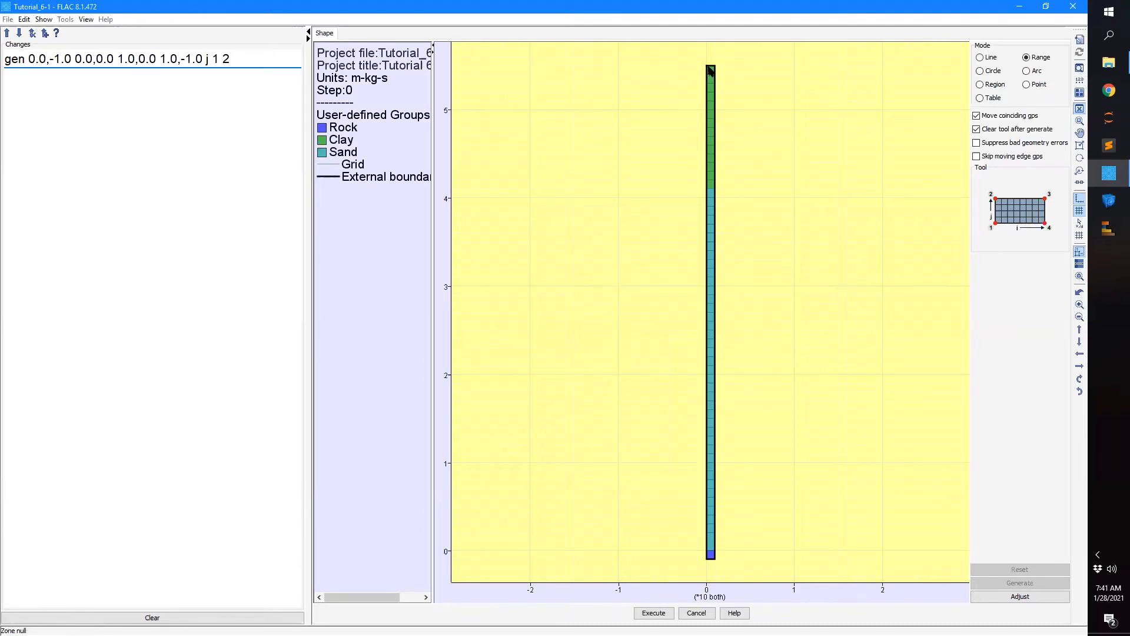
drag(709, 68, 713, 189)
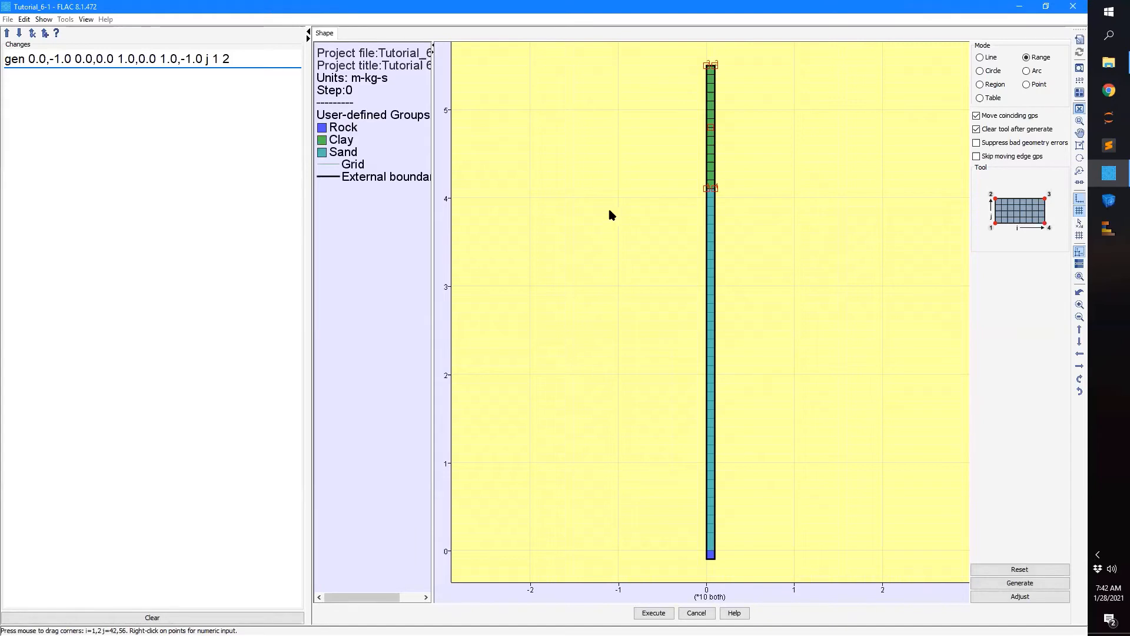
scroll(746, 108, down, 2)
scroll(746, 151, up, 5)
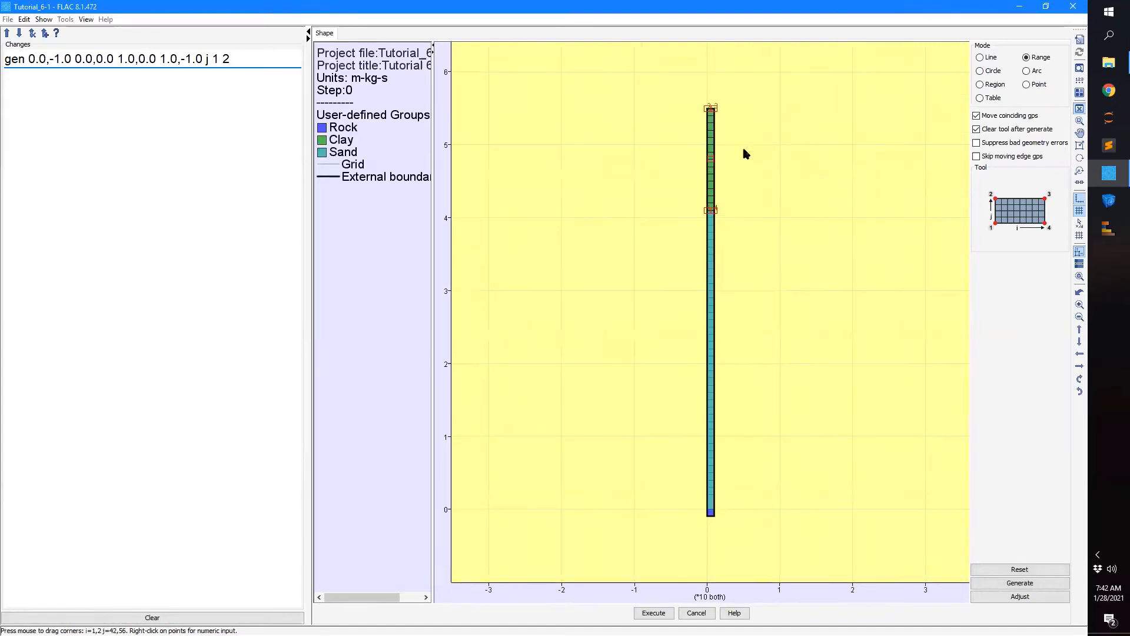
drag(627, 97, 599, 389)
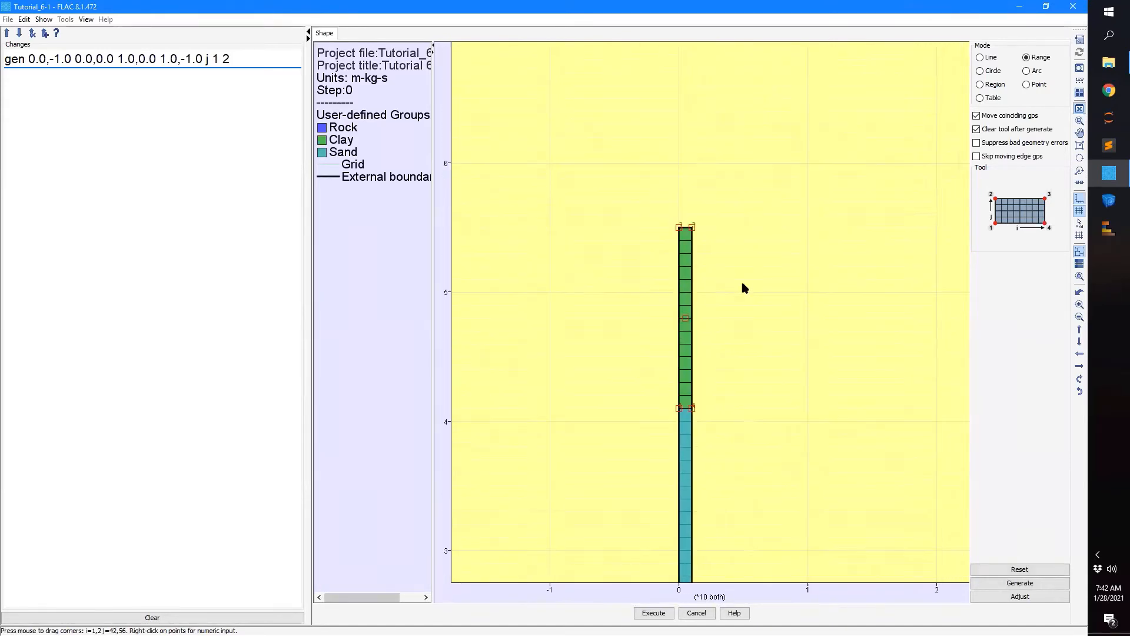
scroll(733, 321, up, 4)
scroll(723, 312, up, 3)
drag(718, 340, 747, 295)
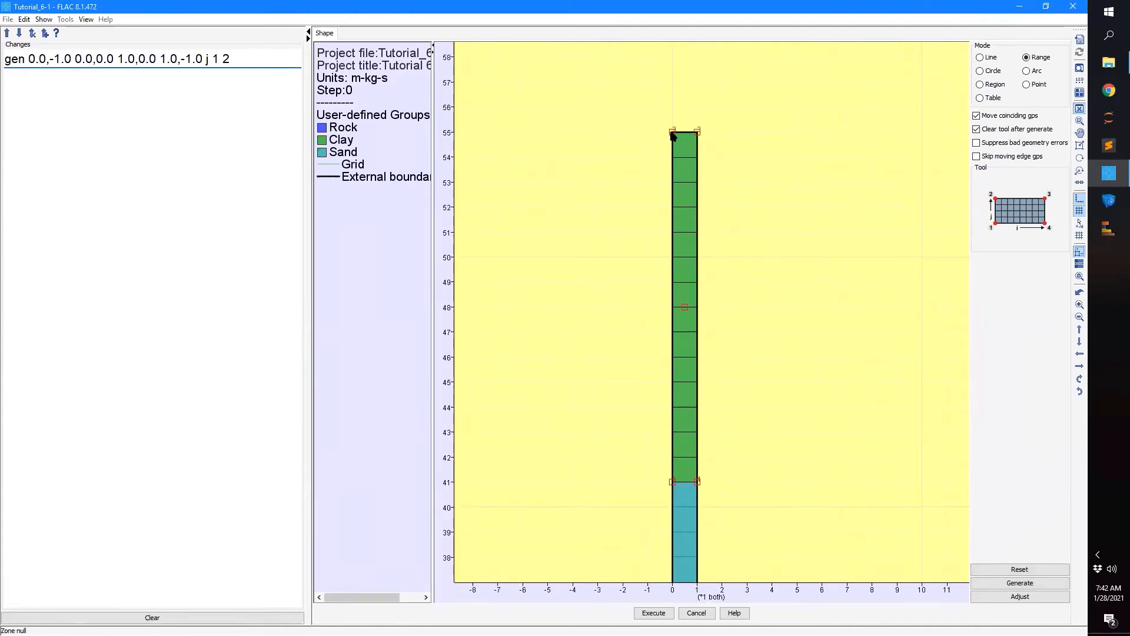
double_click(673, 133)
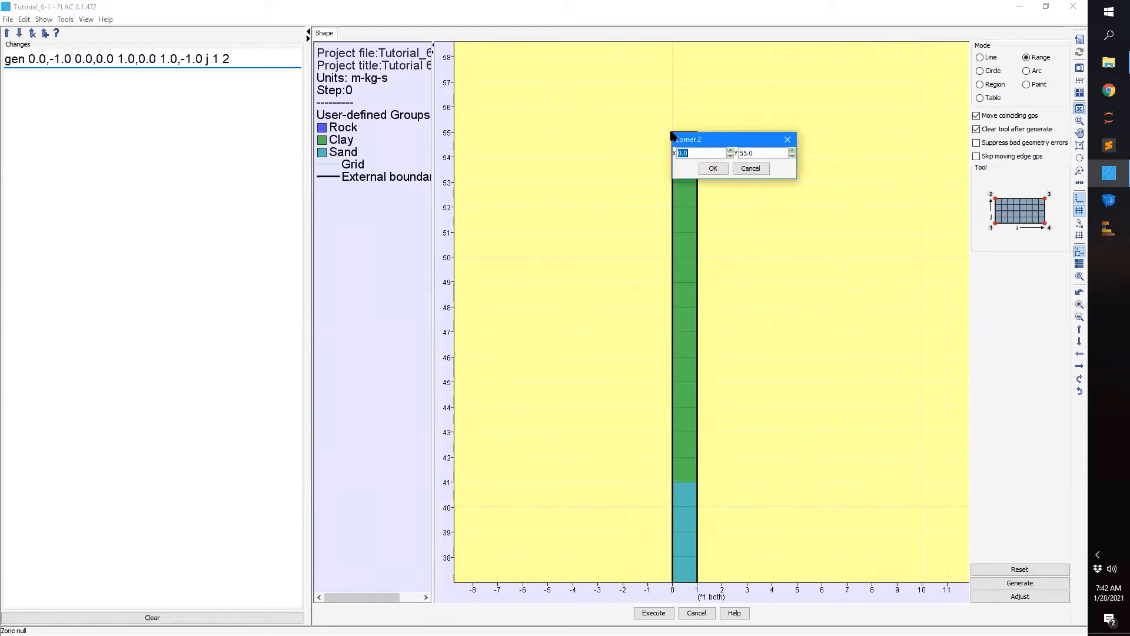
key(Tab)
text(8)
key(Return)
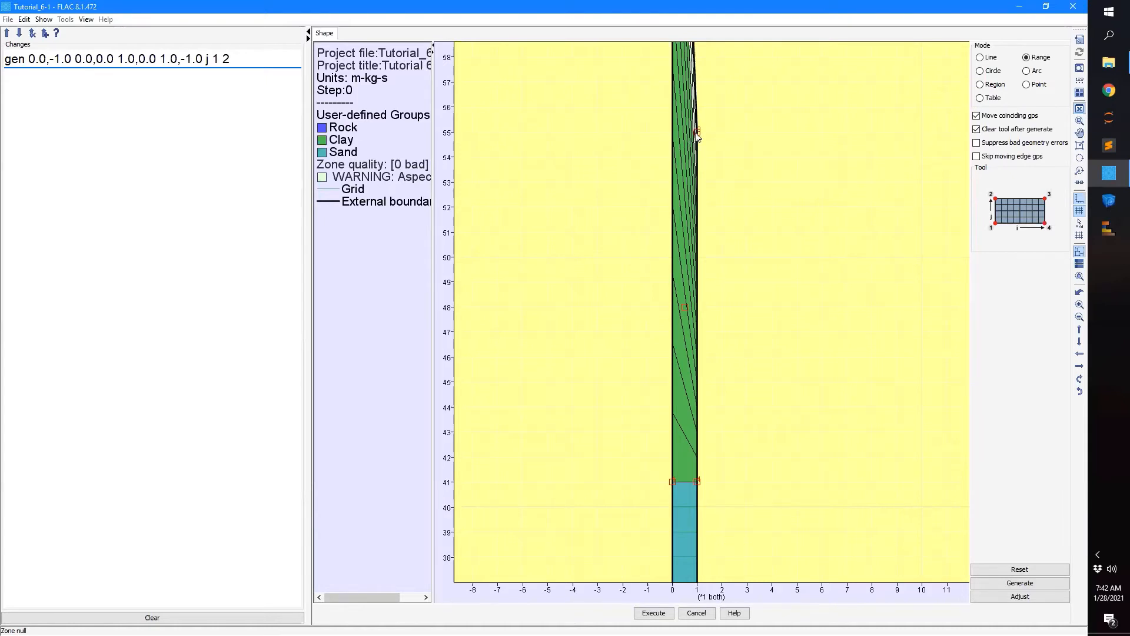
double_click(697, 135)
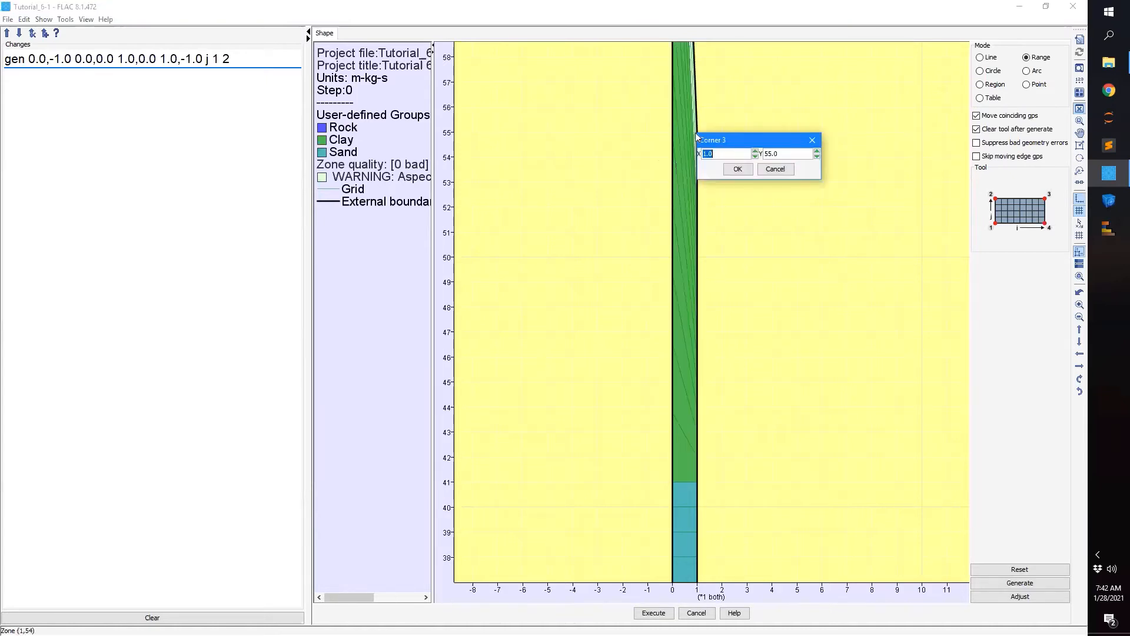
key(Tab)
text(80)
key(Return)
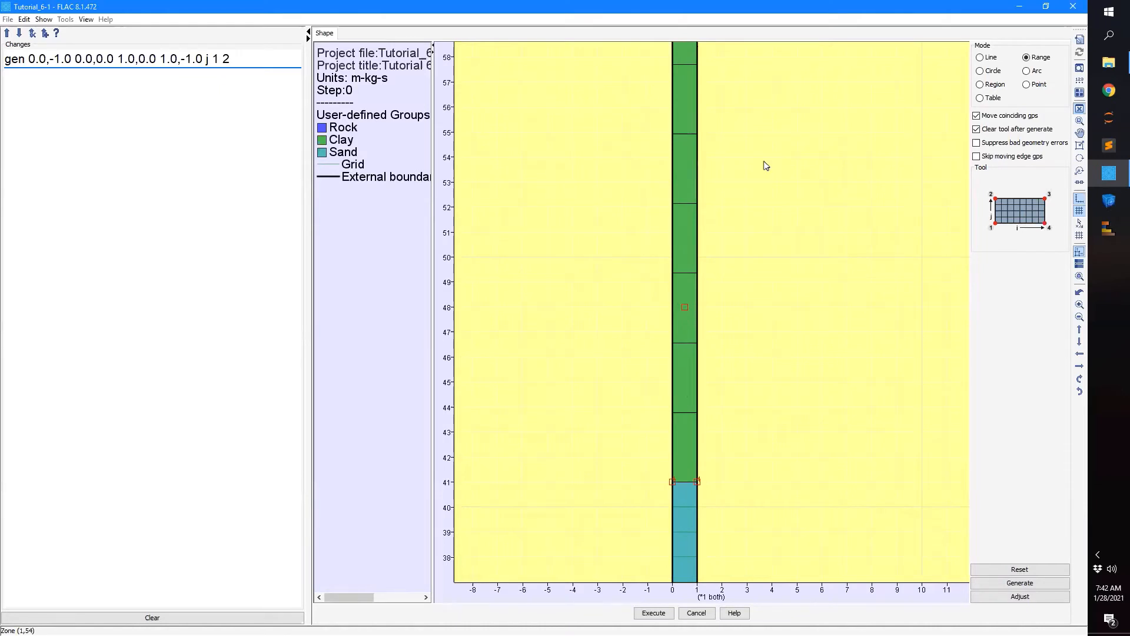
- Set both lower corners of the clay range to Y = 70 and generate the new shape for j 42 to 56
double_click(673, 483)
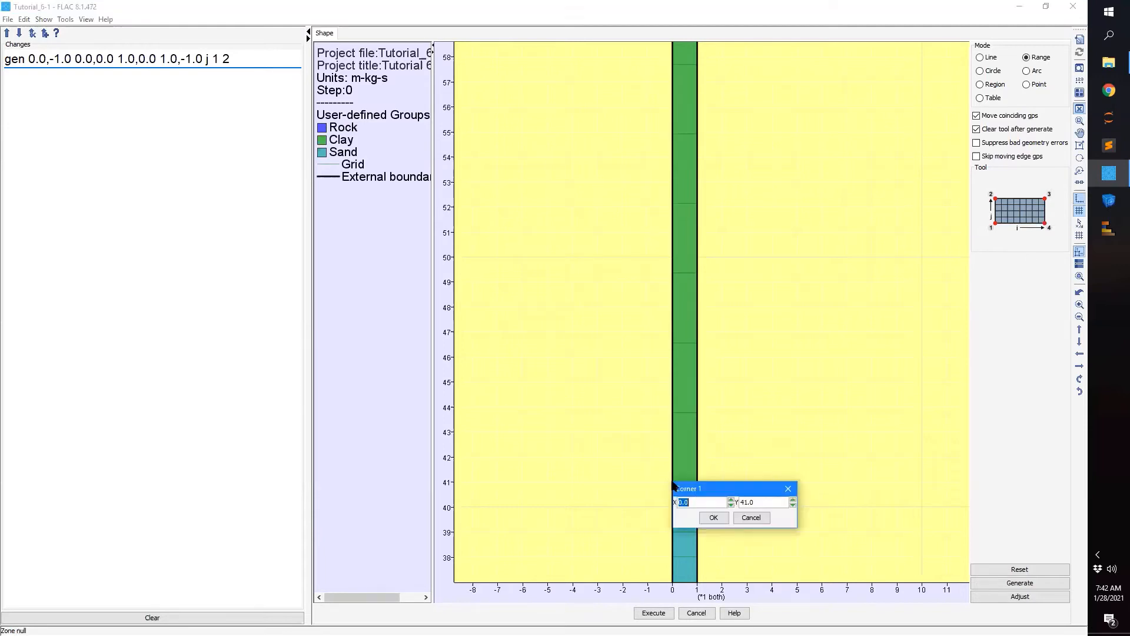
key(Tab)
text(7)
key(Return)
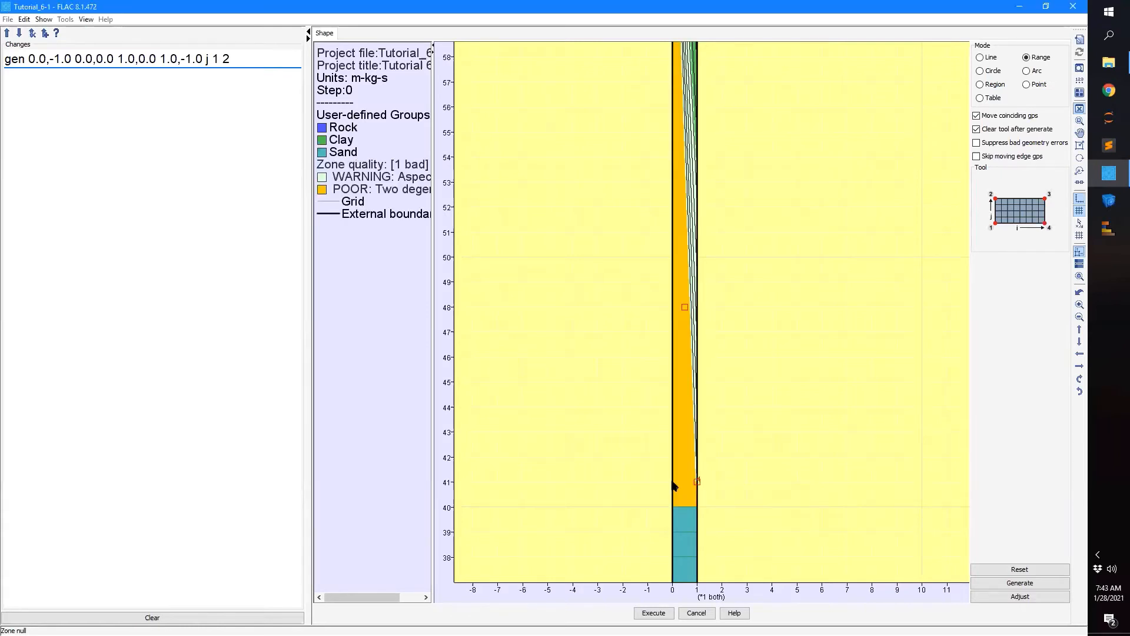
double_click(697, 481)
key(Tab)
text(7)
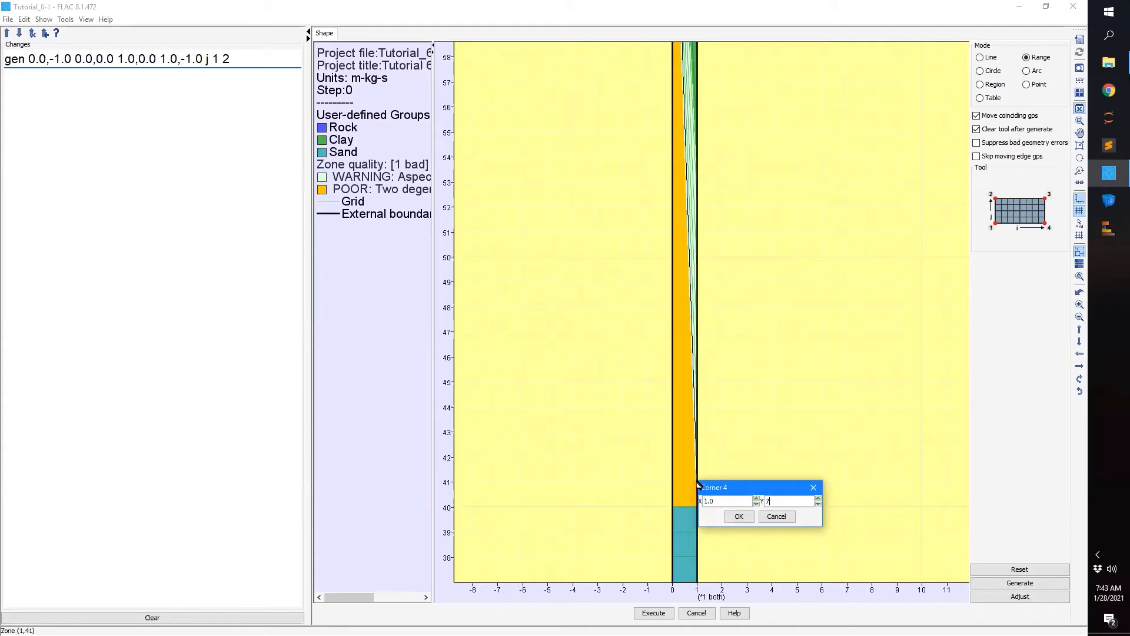
text(0)
key(Return)
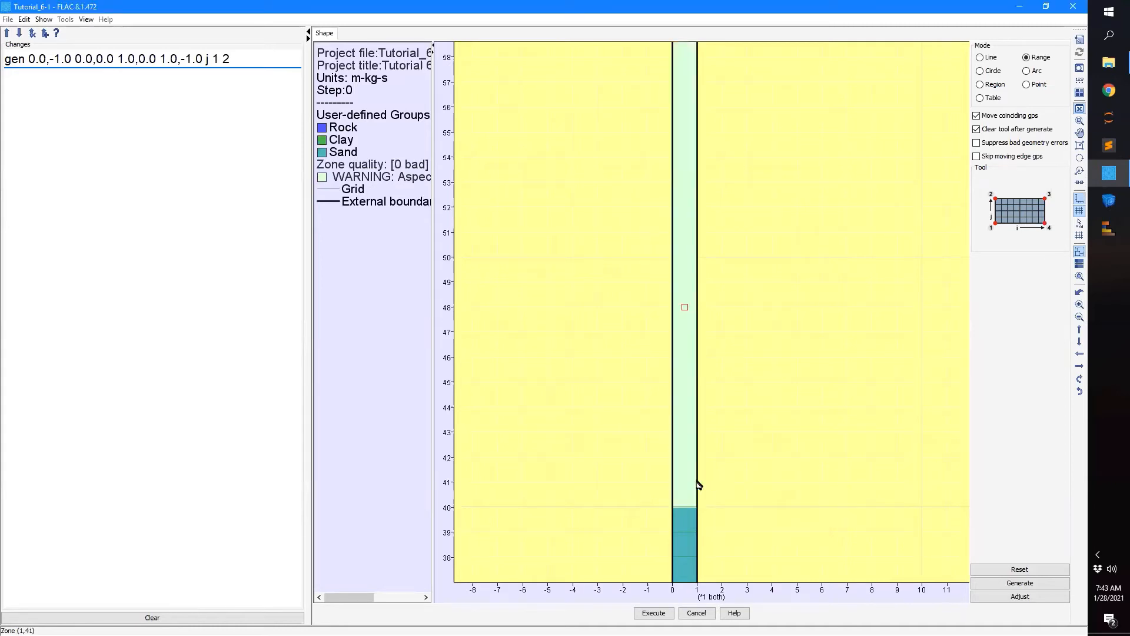
click(1080, 71)
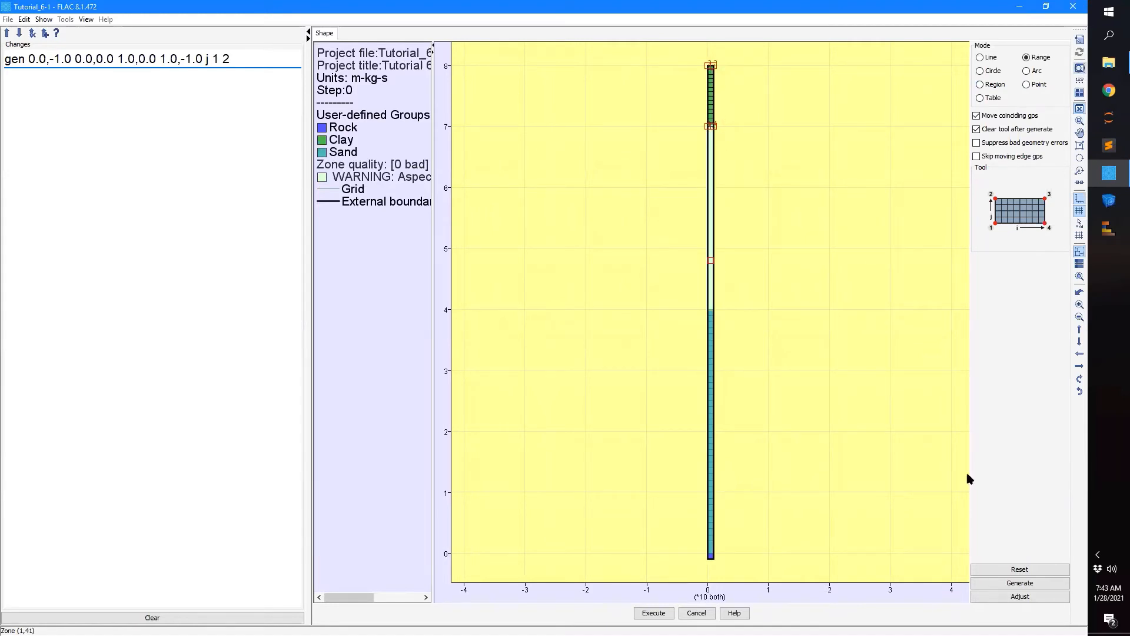
click(1000, 582)
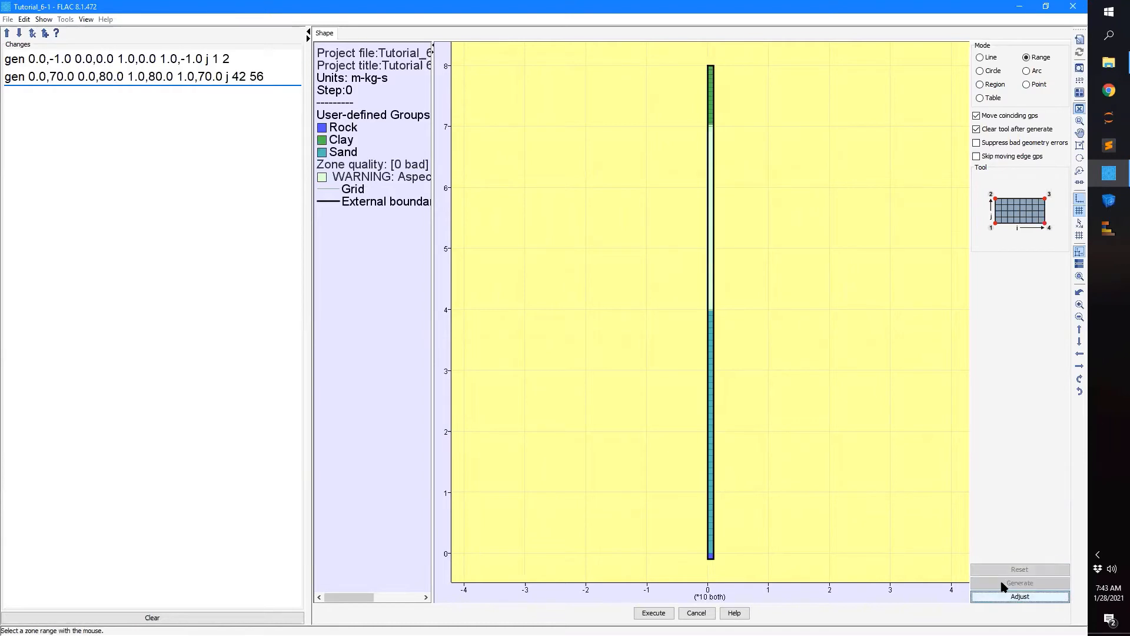
- Select the sand zones between the rock and clay layers as the range for reshaping
scroll(714, 97, up, 3)
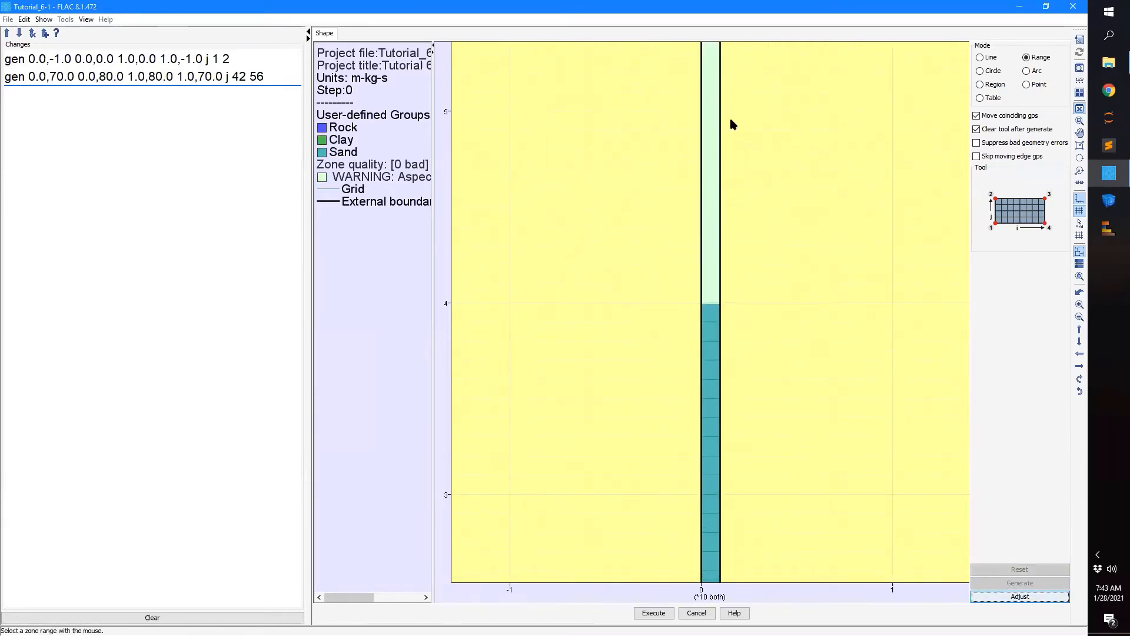
scroll(741, 142, down, 2)
scroll(703, 206, down, 2)
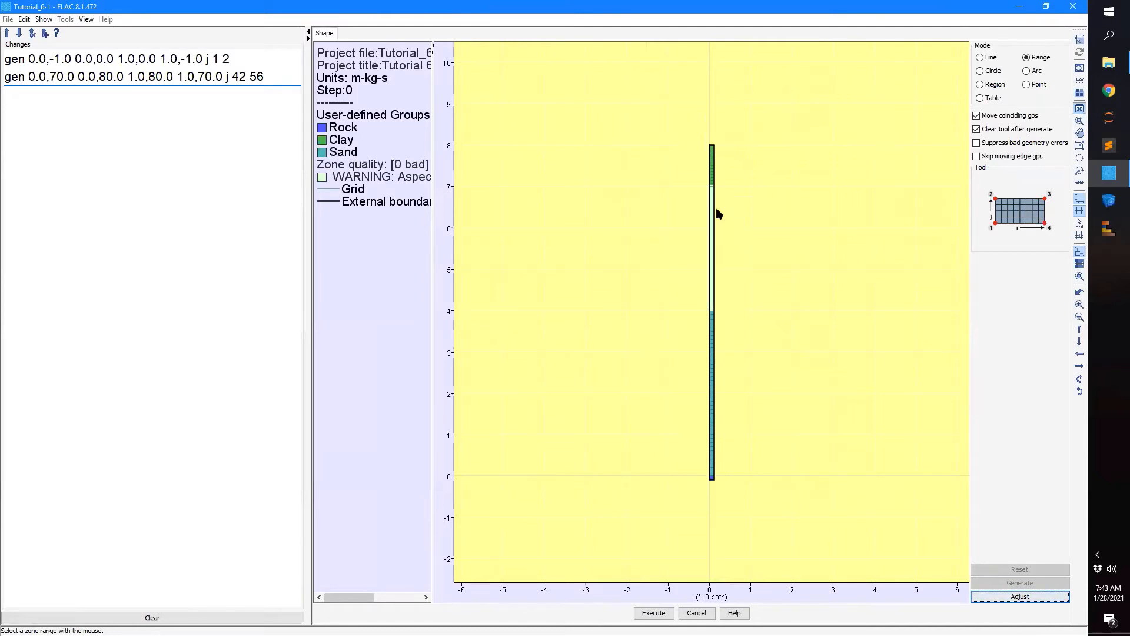
scroll(706, 255, up, 1)
scroll(713, 241, down, 2)
drag(713, 510, 713, 303)
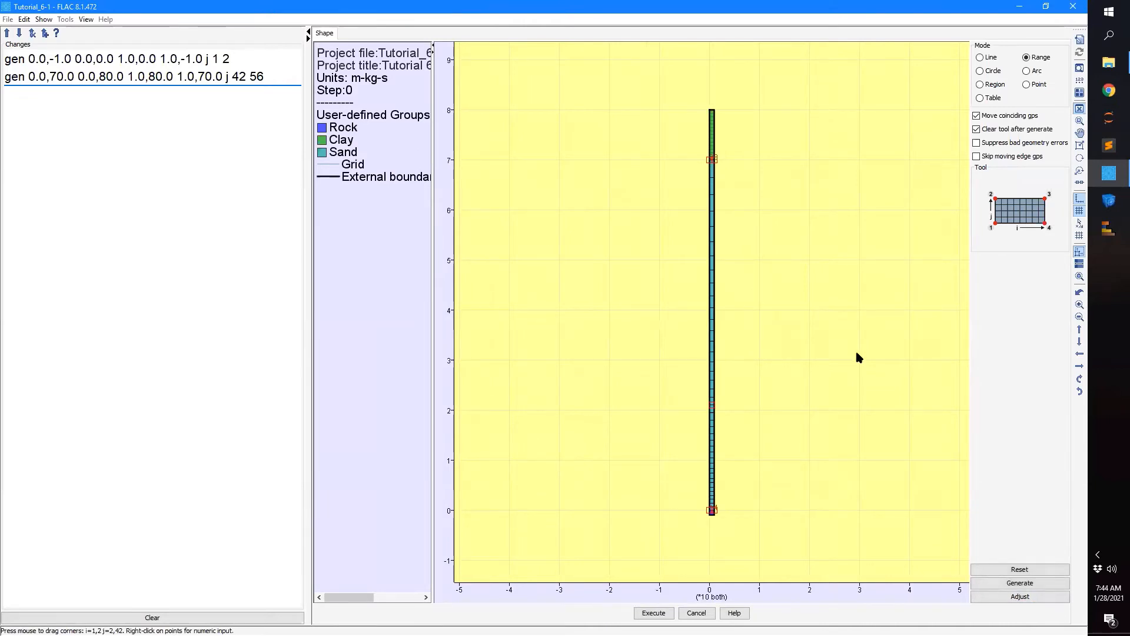
- Set the J grid ratio of the selected sand range to 1
scroll(719, 501, up, 2)
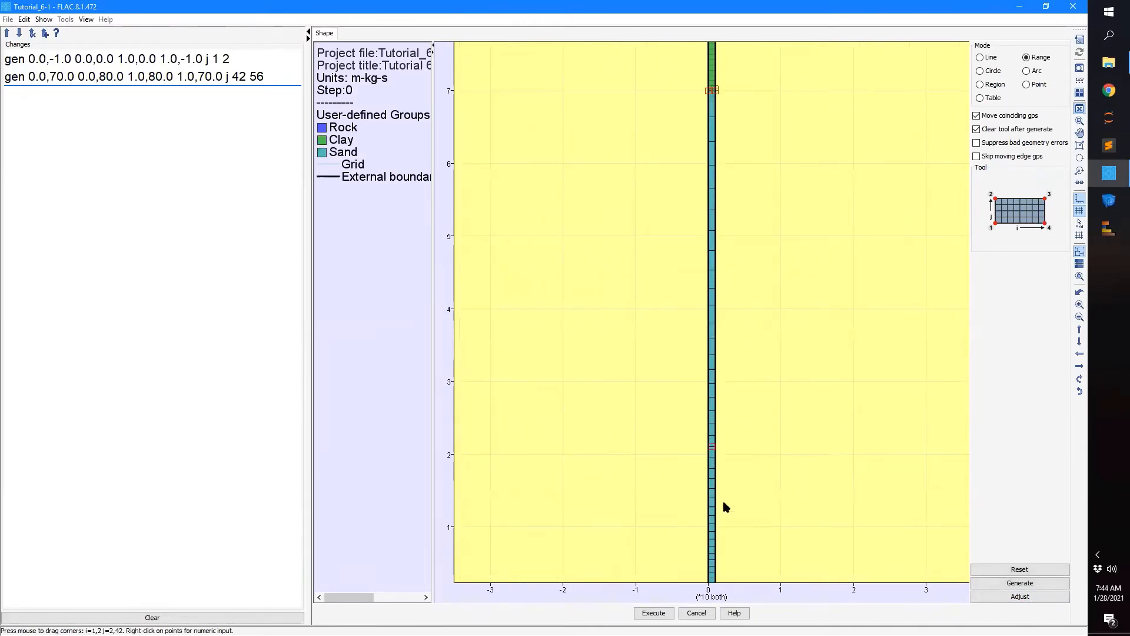
drag(745, 201, 720, 464)
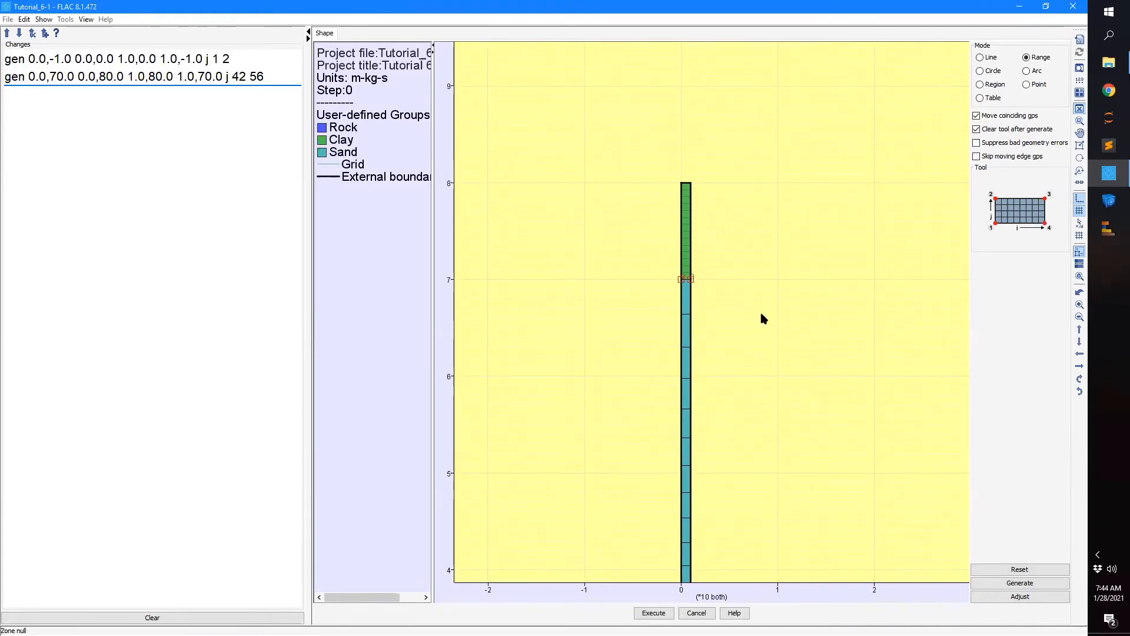
drag(767, 434, 733, 165)
drag(675, 331, 651, 369)
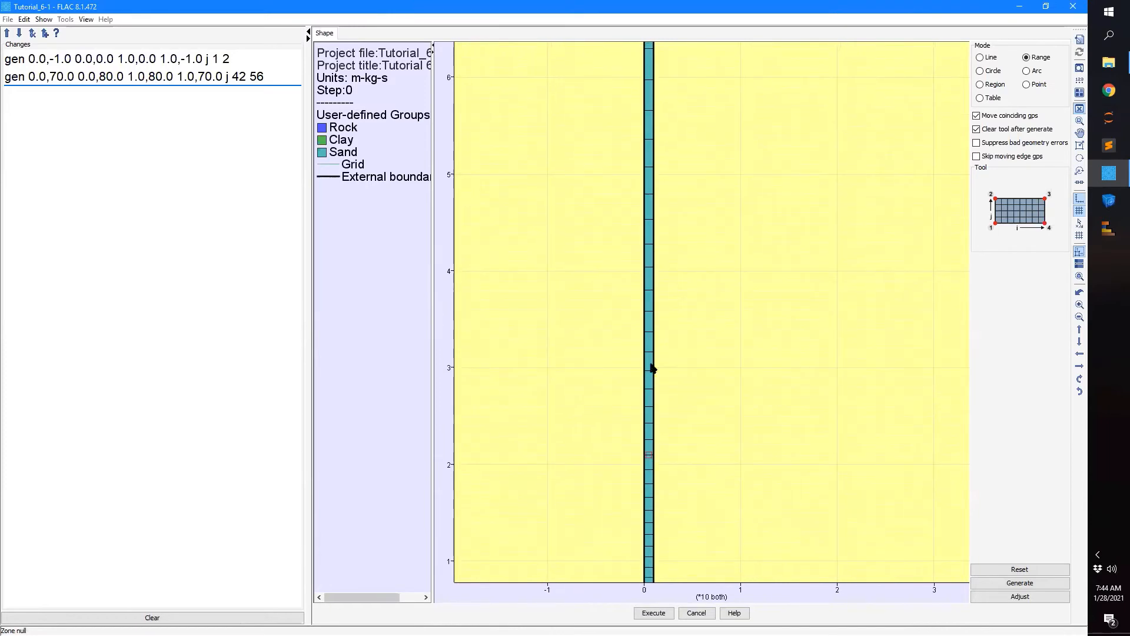
drag(722, 445, 730, 164)
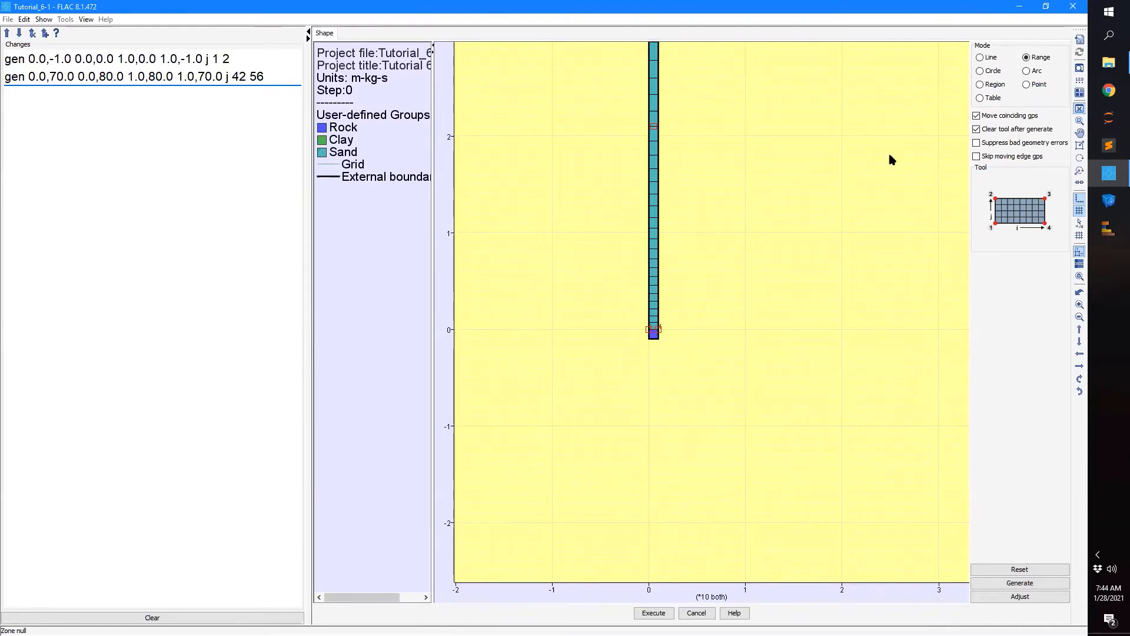
click(1080, 68)
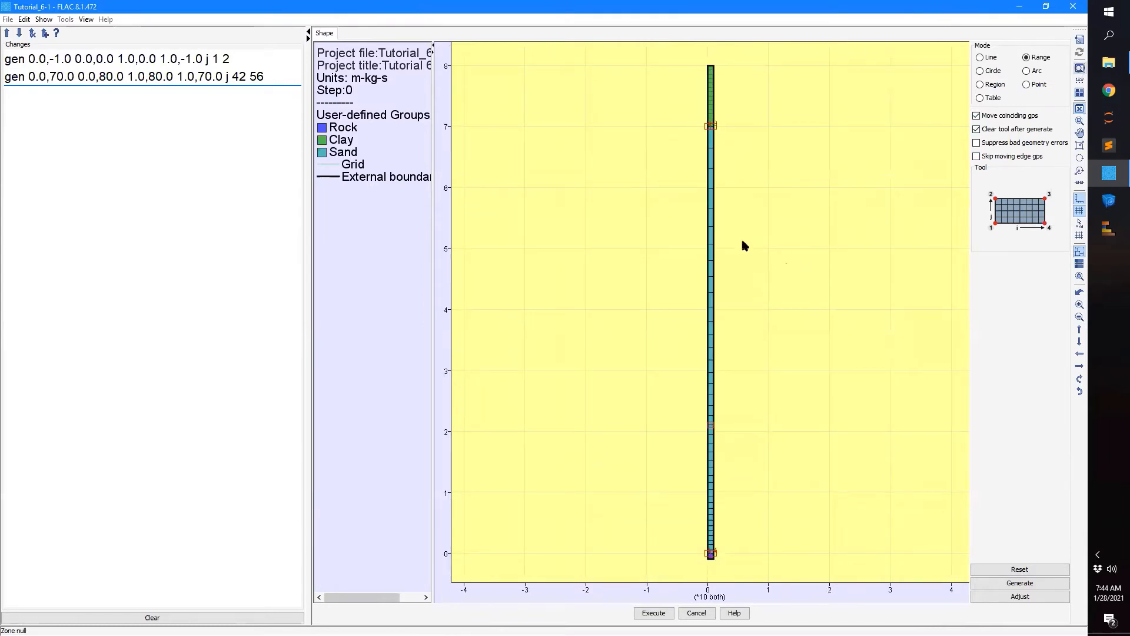
double_click(712, 429)
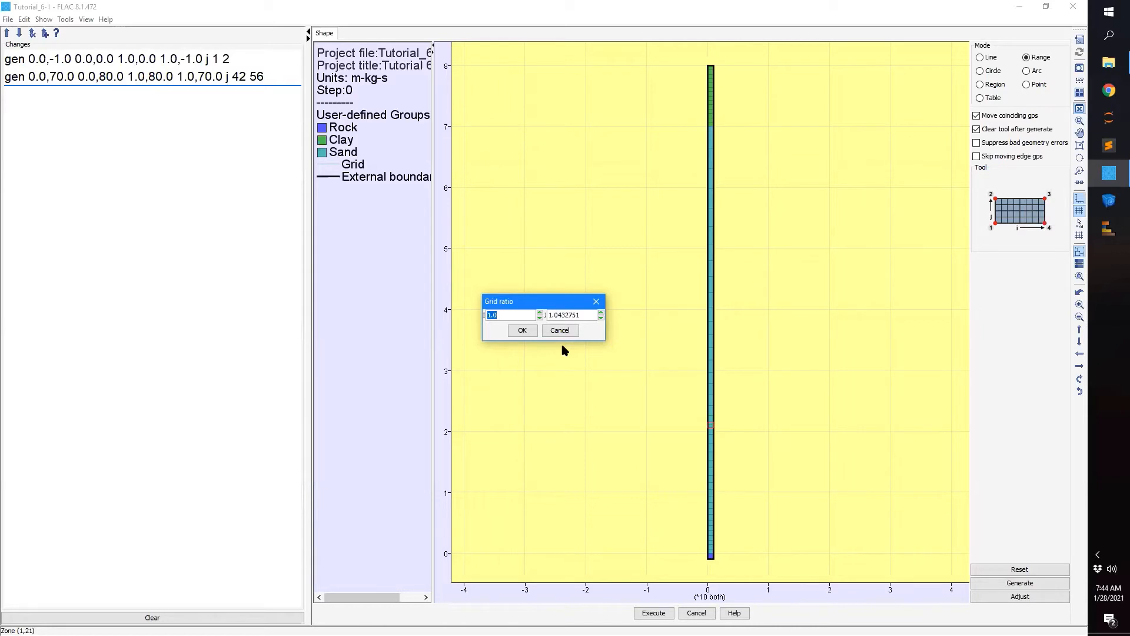
key(Tab)
text(1)
click(522, 331)
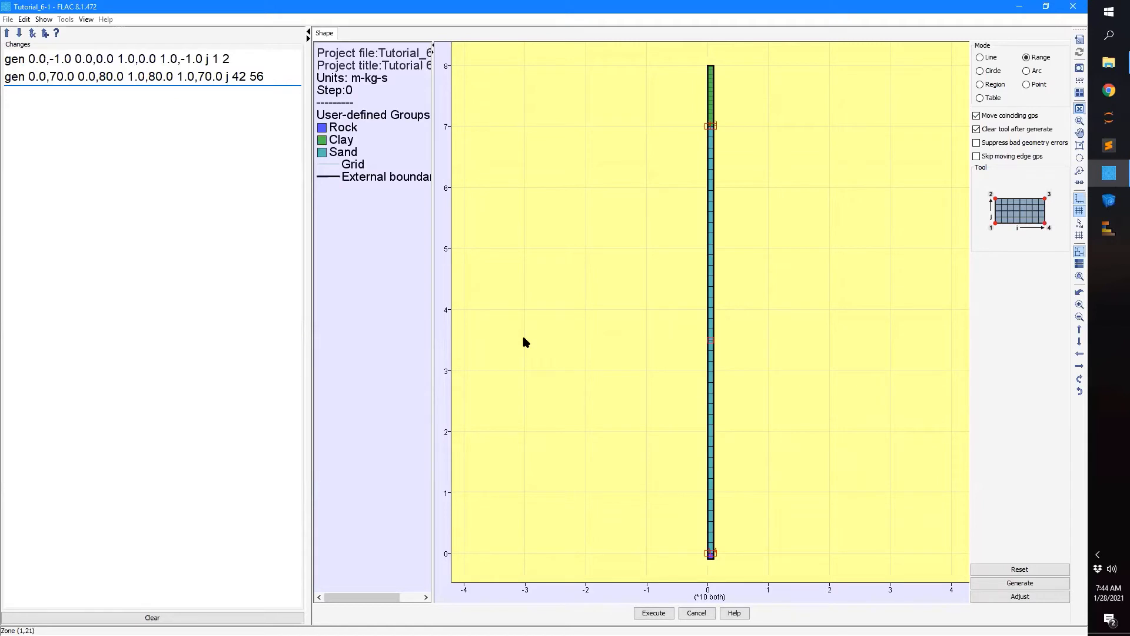
- Generate the new sand shape for j 2 to 42 and execute all the shape changes
scroll(724, 115, up, 5)
drag(810, 134, 796, 427)
drag(712, 175, 768, 348)
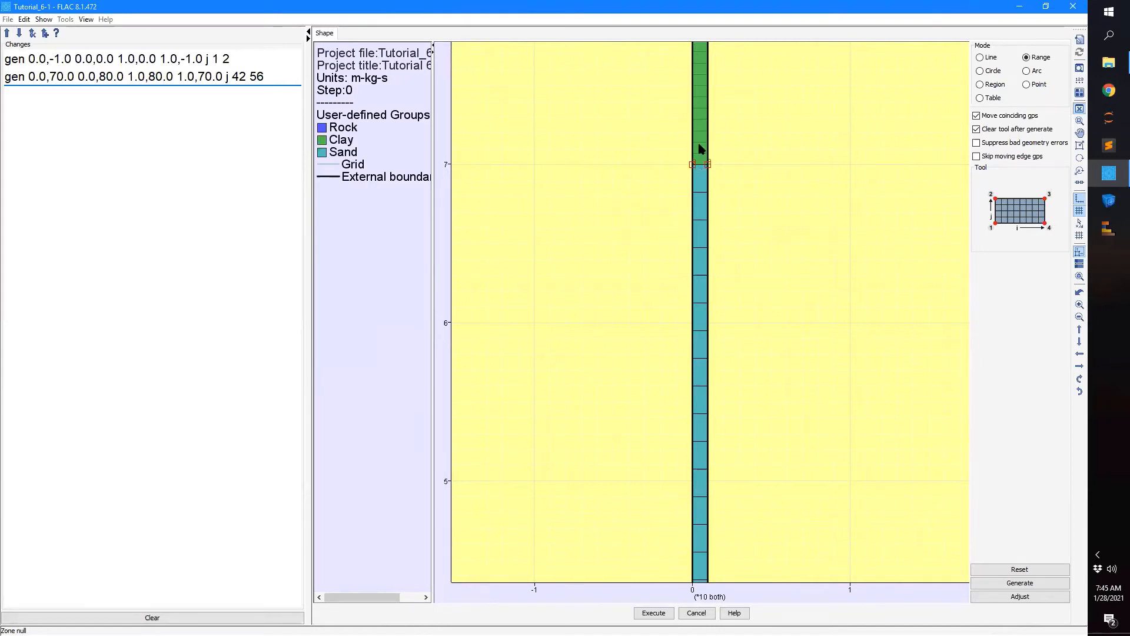
click(1080, 67)
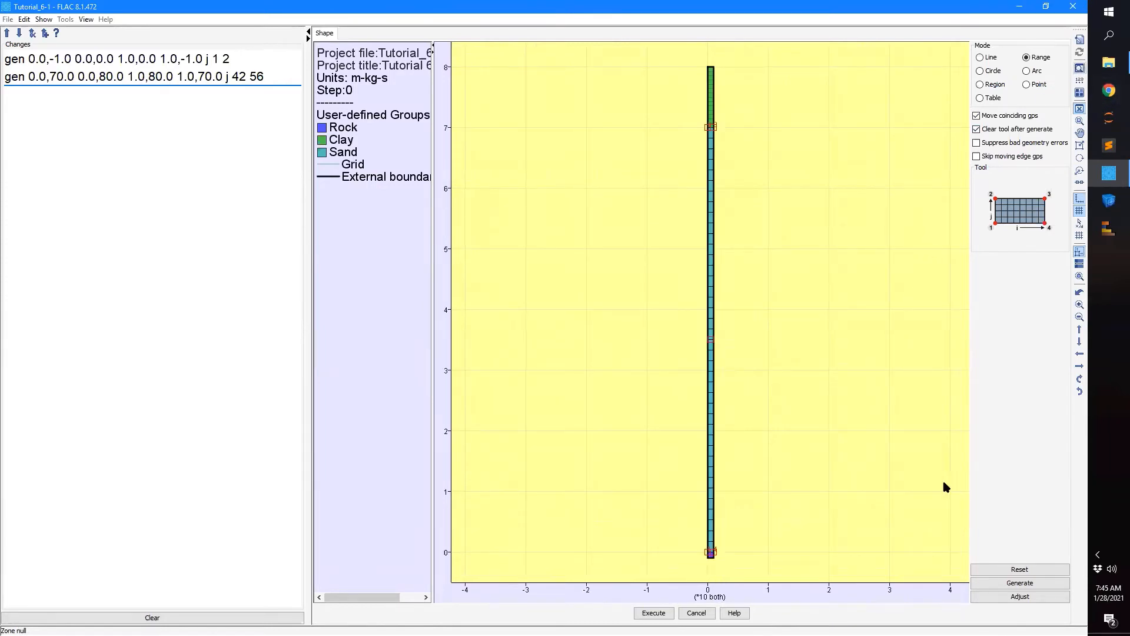
click(1008, 584)
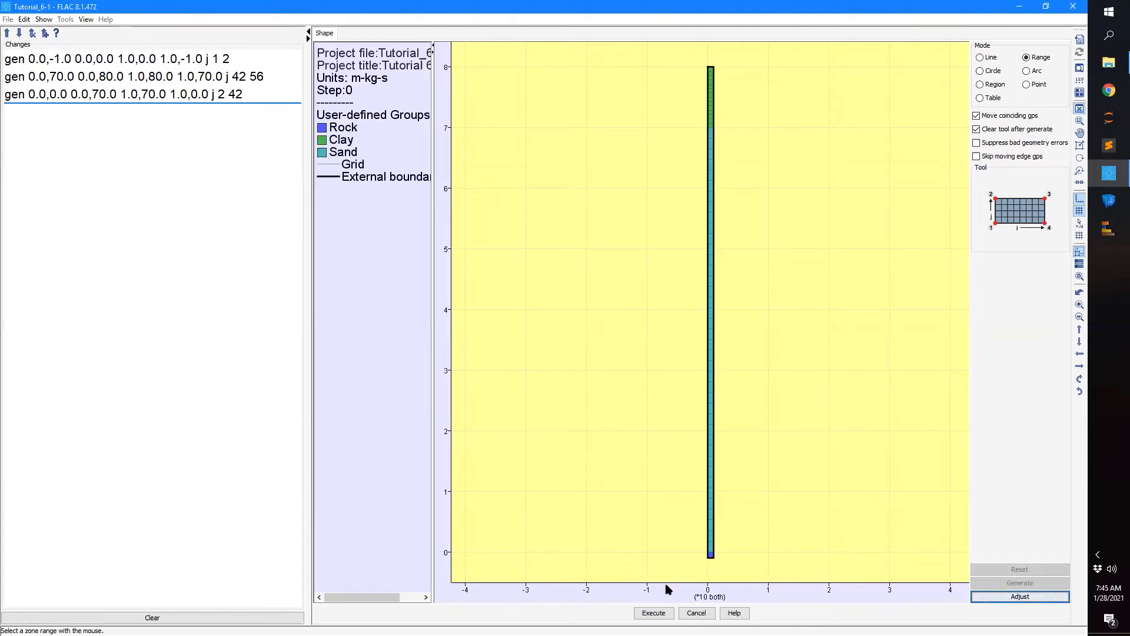
click(654, 612)
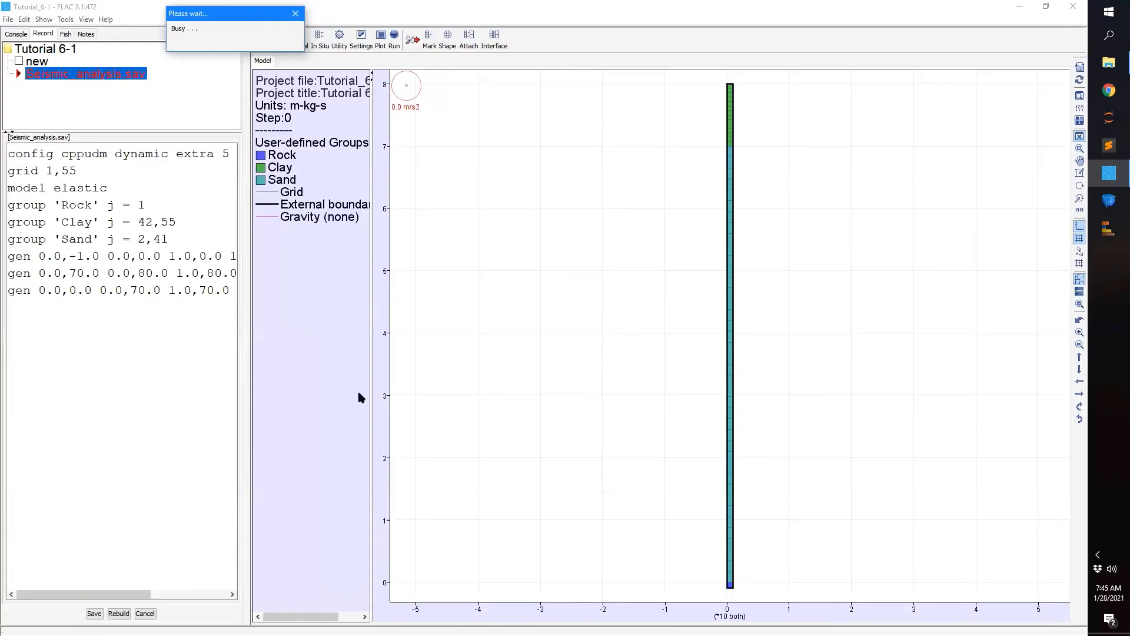
- Examine the corner coordinates and j ranges in the three gen commands of the project record
drag(246, 266, 509, 286)
drag(382, 296, 7, 255)
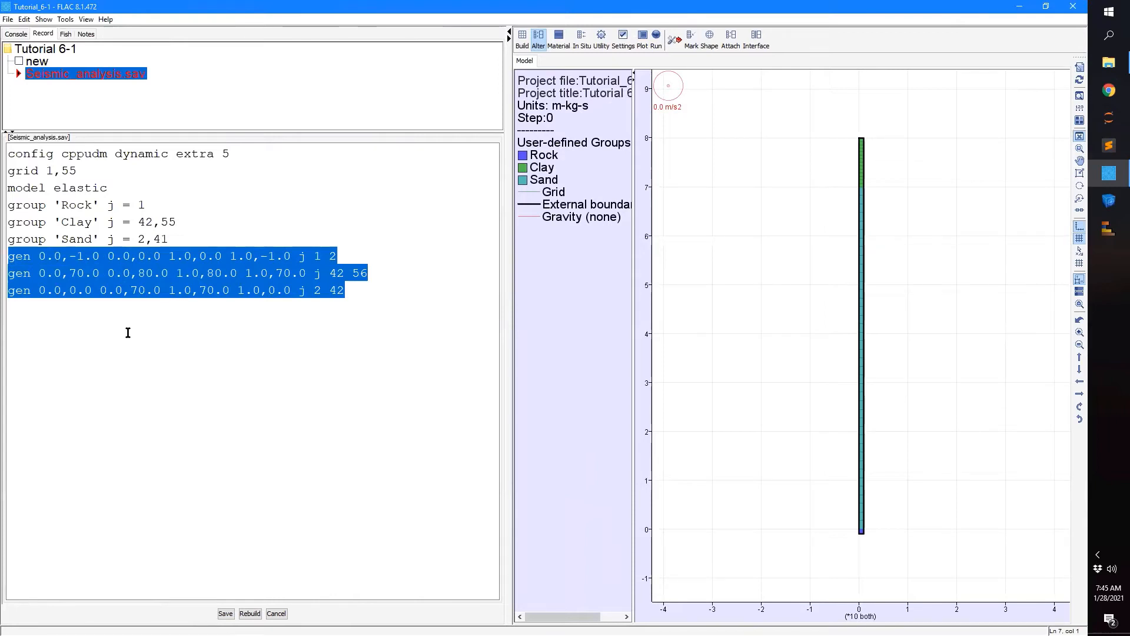
click(128, 333)
drag(39, 256, 108, 256)
click(108, 256)
shift+click(160, 256)
drag(168, 256, 291, 257)
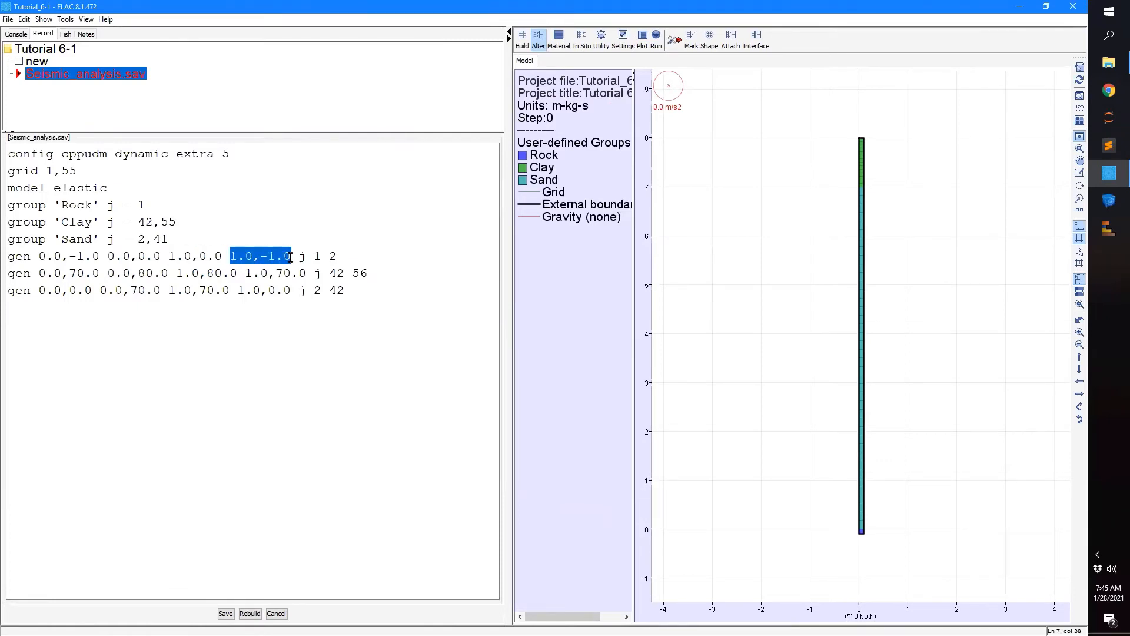
click(373, 309)
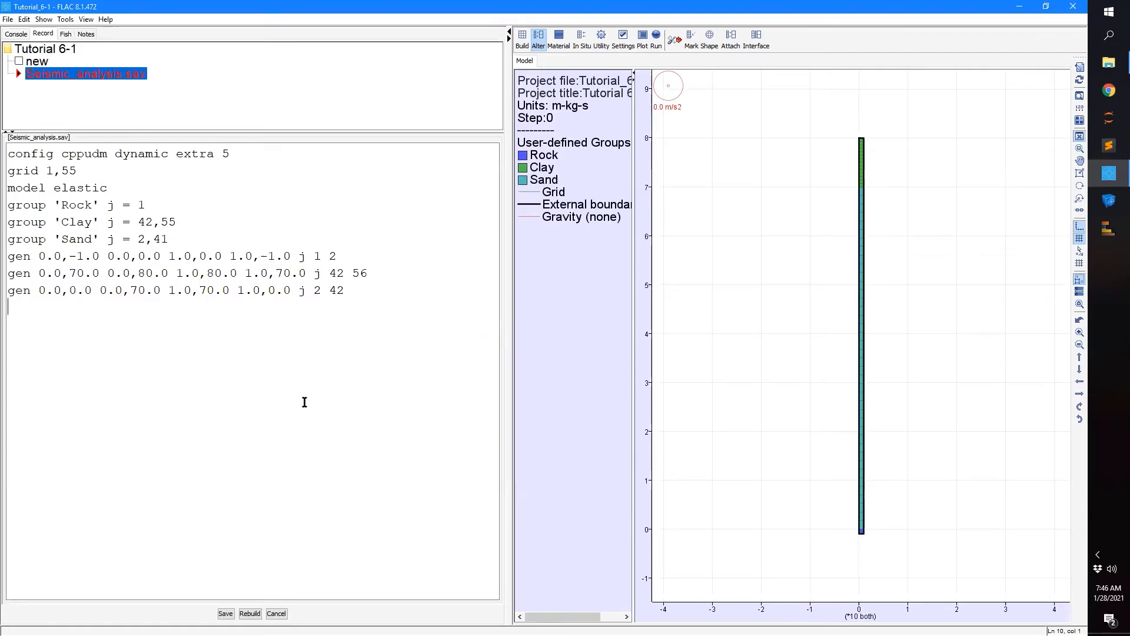
- Enlarge the record text and start a prop command on a new line below the last gen command
click(370, 279)
drag(510, 261, 447, 261)
key(Down)
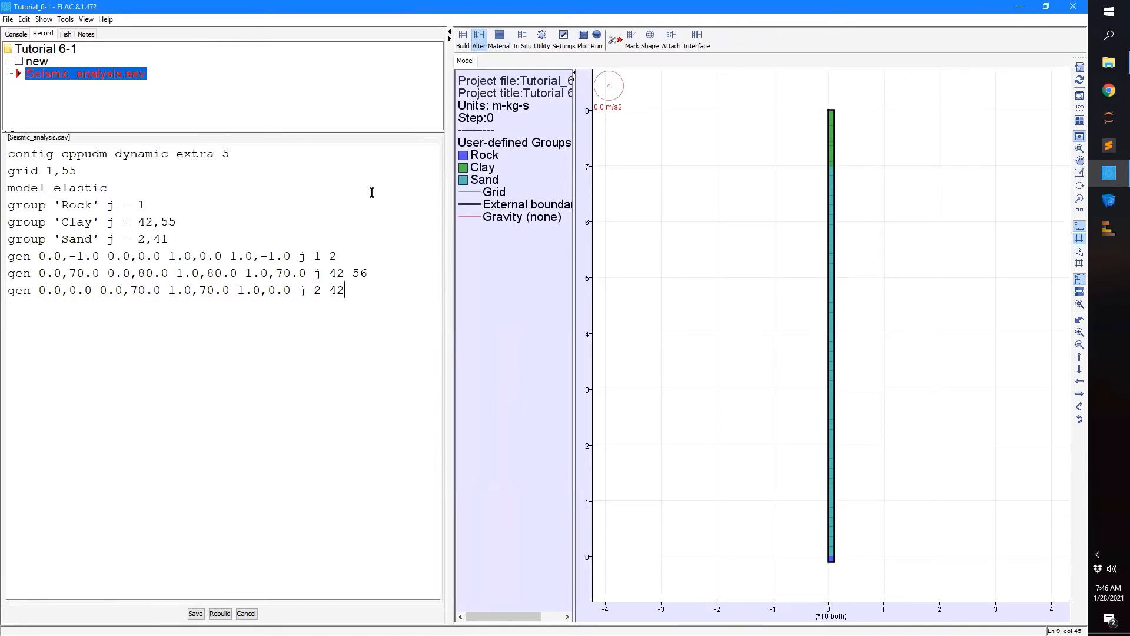
ctrl+scroll(324, 363, down, 3)
ctrl+scroll(325, 363, up, 3)
ctrl+scroll(401, 363, up, 1)
drag(461, 314, 500, 313)
key(Return)
text(prop)
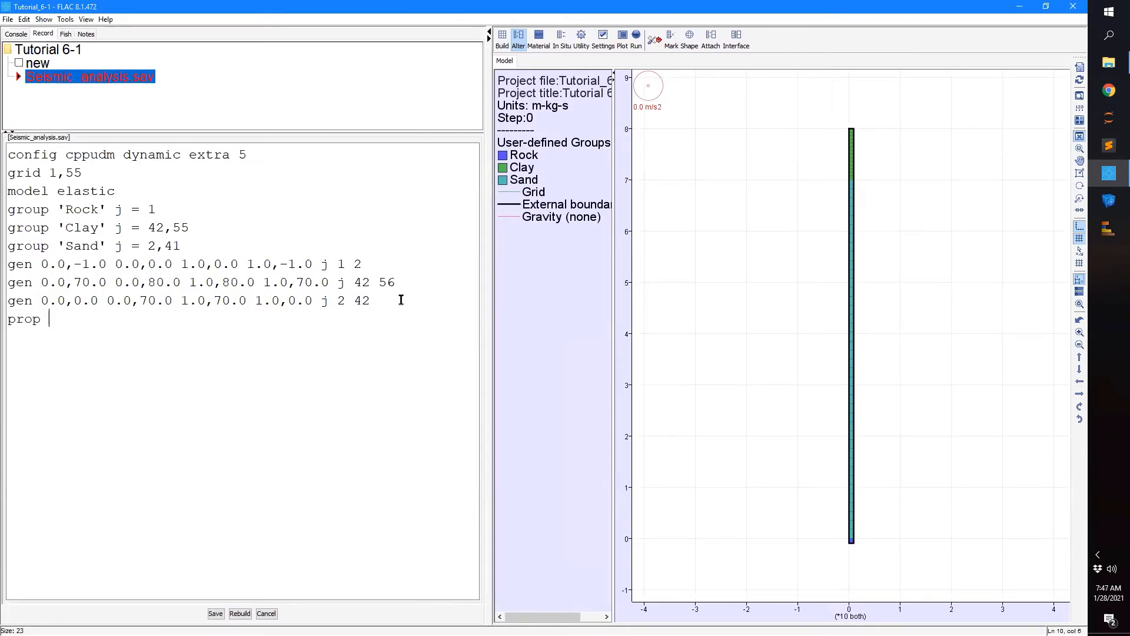
- Complete the prop command with density 2200.0, shear 2.2e9 and bulk 6.6e9 for group 'Rock' and rebuild the model
text( dens)
key(BackSpace)
key(BackSpace)
text(nsity)
text(2200.0)
text(shear)
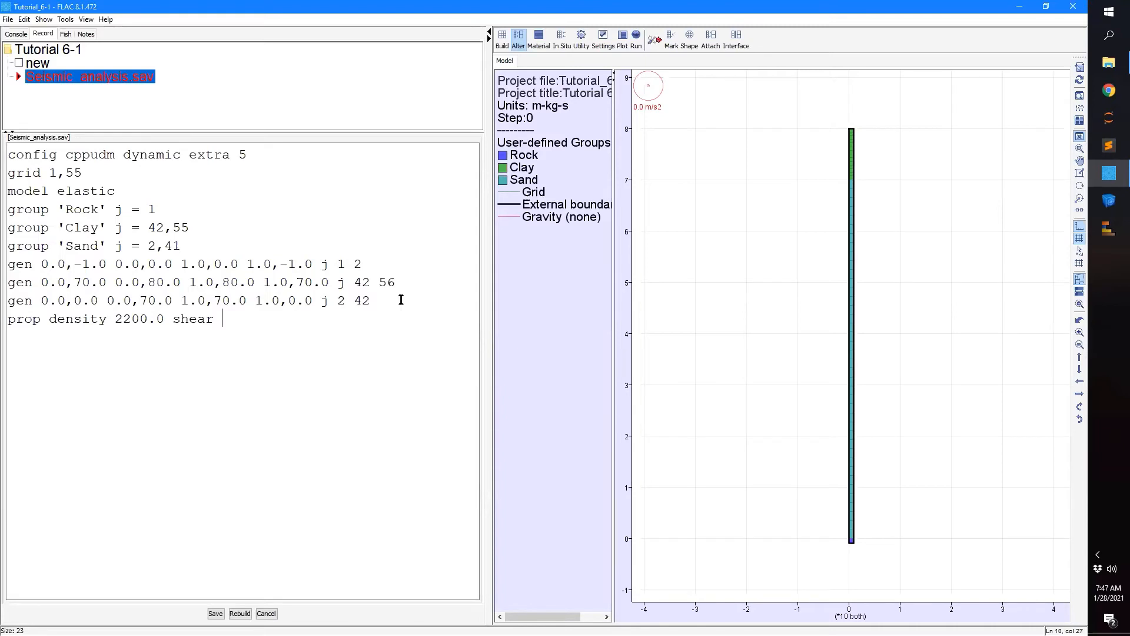
text(2.2e9)
text(bulk)
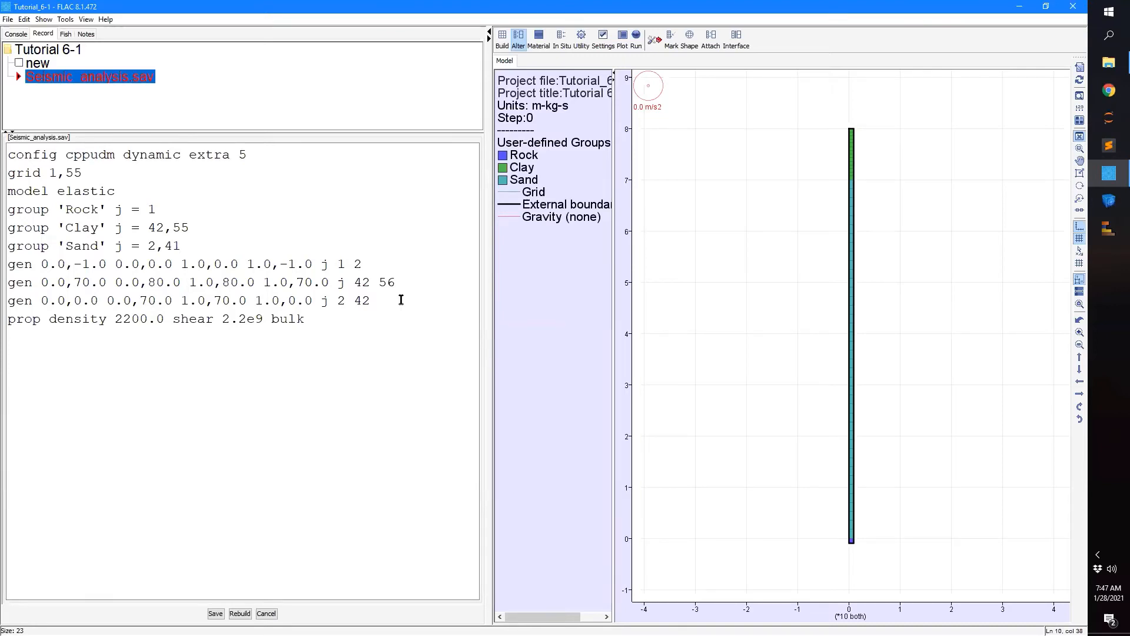
text(6.6e9 group 'Rock)
drag(517, 250, 612, 250)
click(287, 612)
- Try the notnull keyword before the group in the Rock prop command with a rebuild, and remove the keyword again
click(363, 319)
text(notnull)
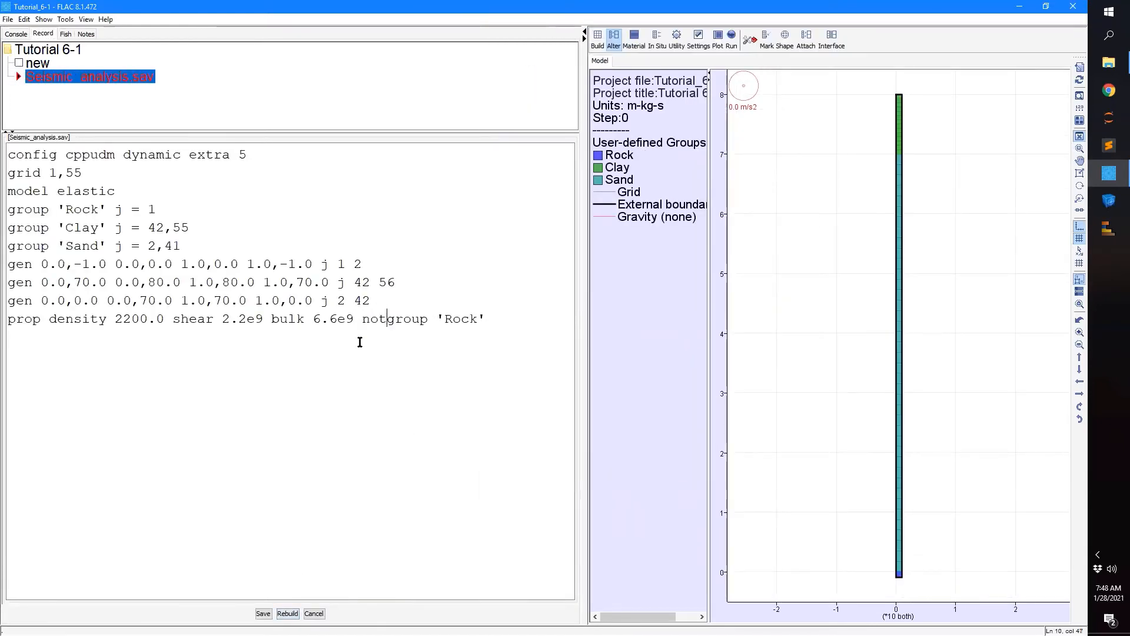
click(288, 612)
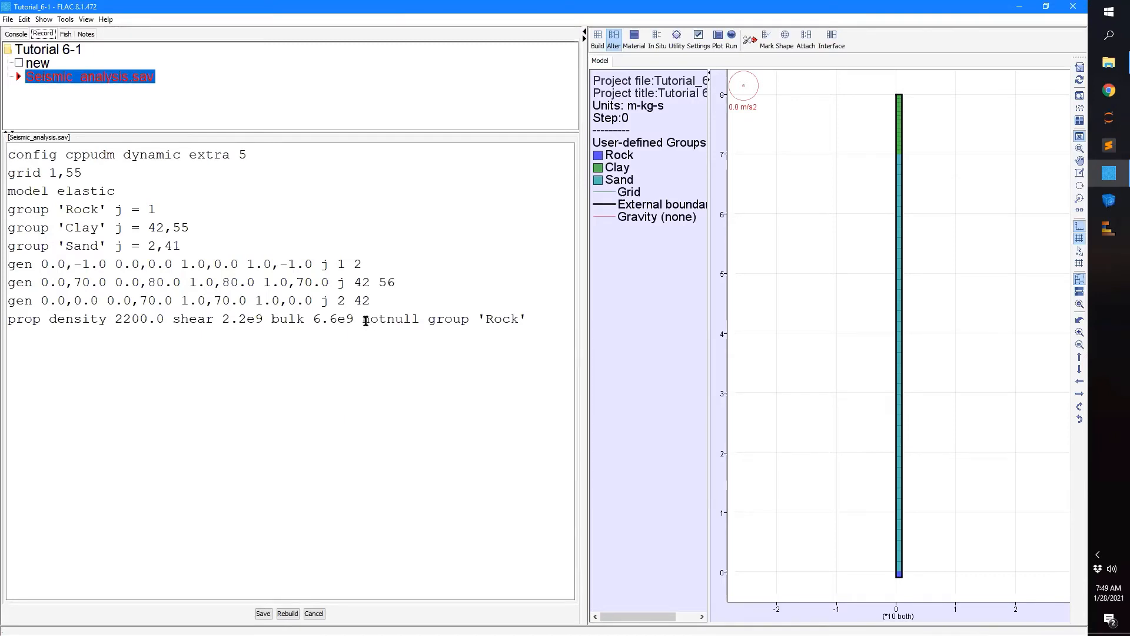
drag(363, 319, 430, 318)
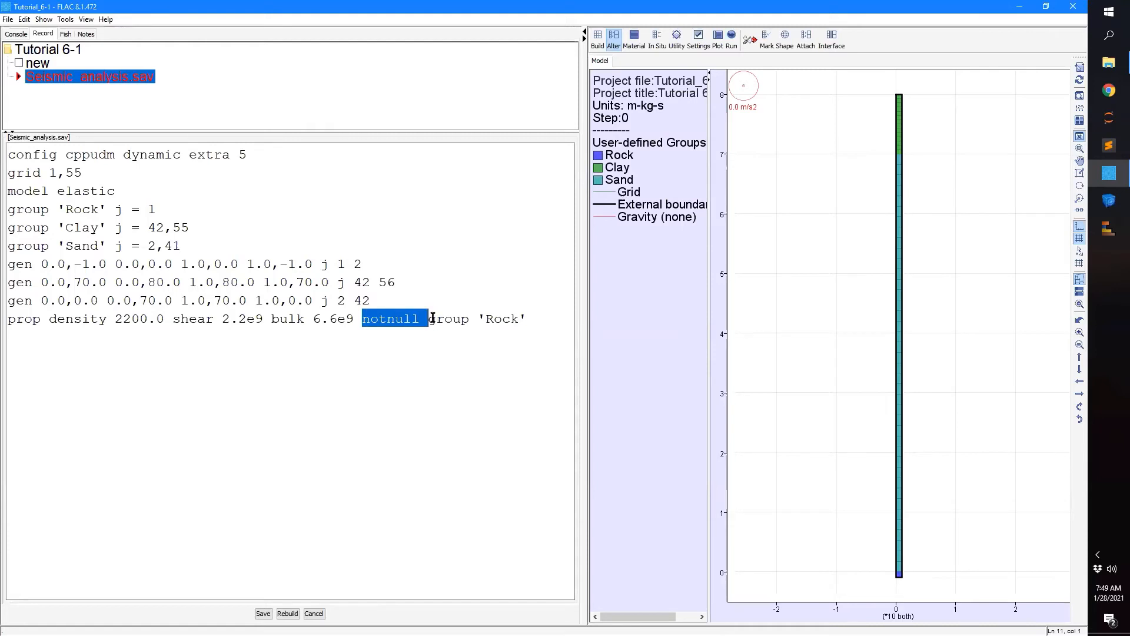
key(Delete)
click(488, 314)
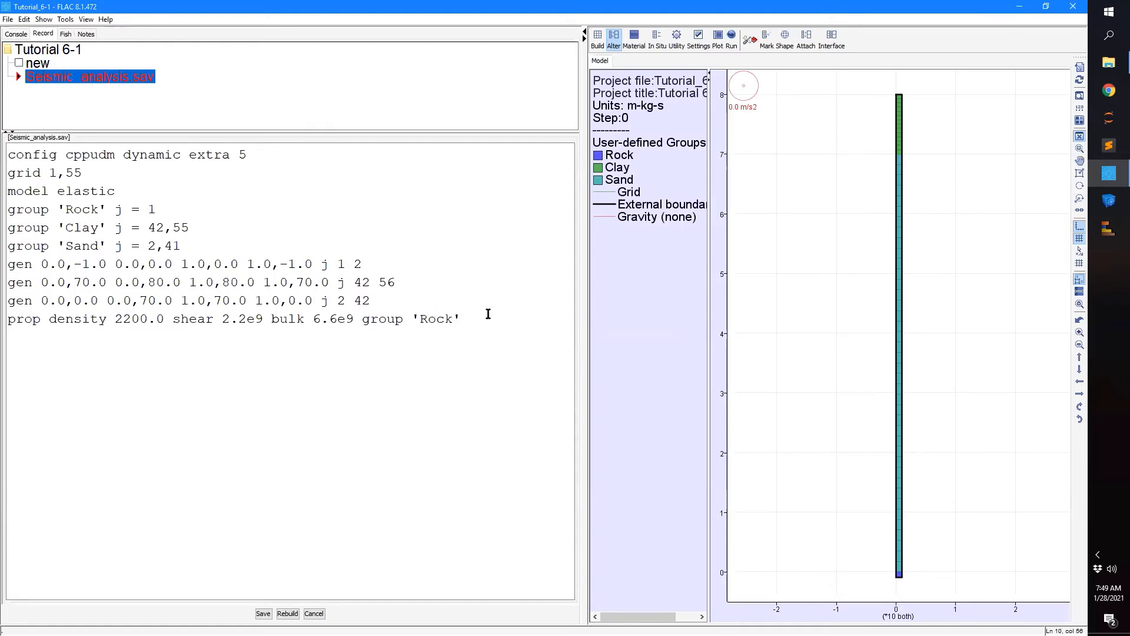
- Start a new line below the Rock prop command and bring up the material tools
key(Return)
drag(582, 308, 344, 308)
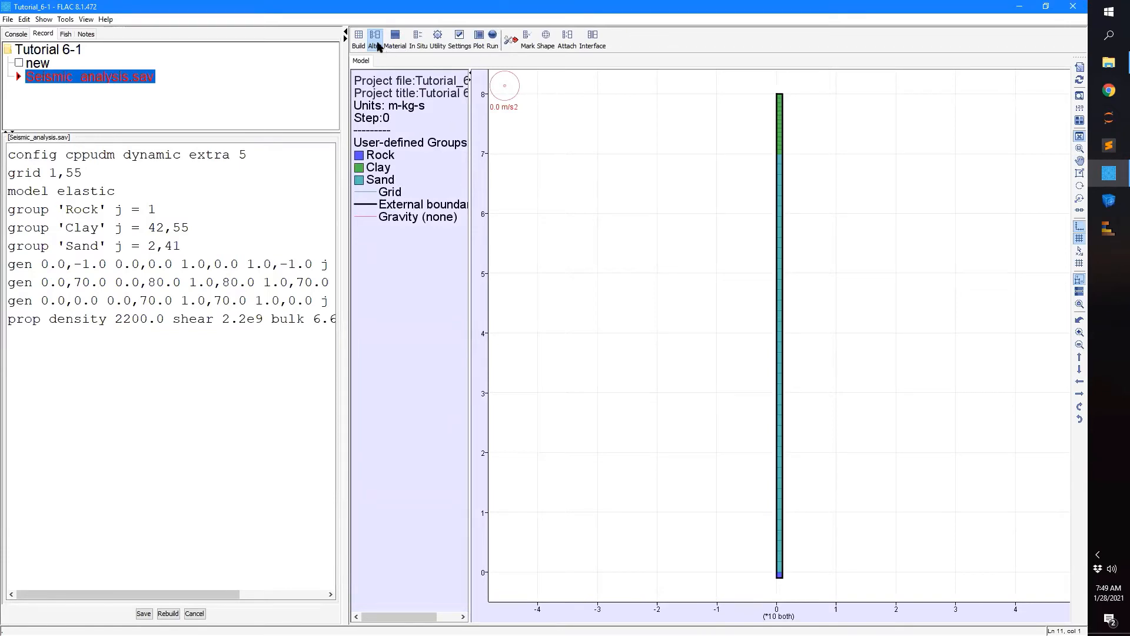
click(394, 45)
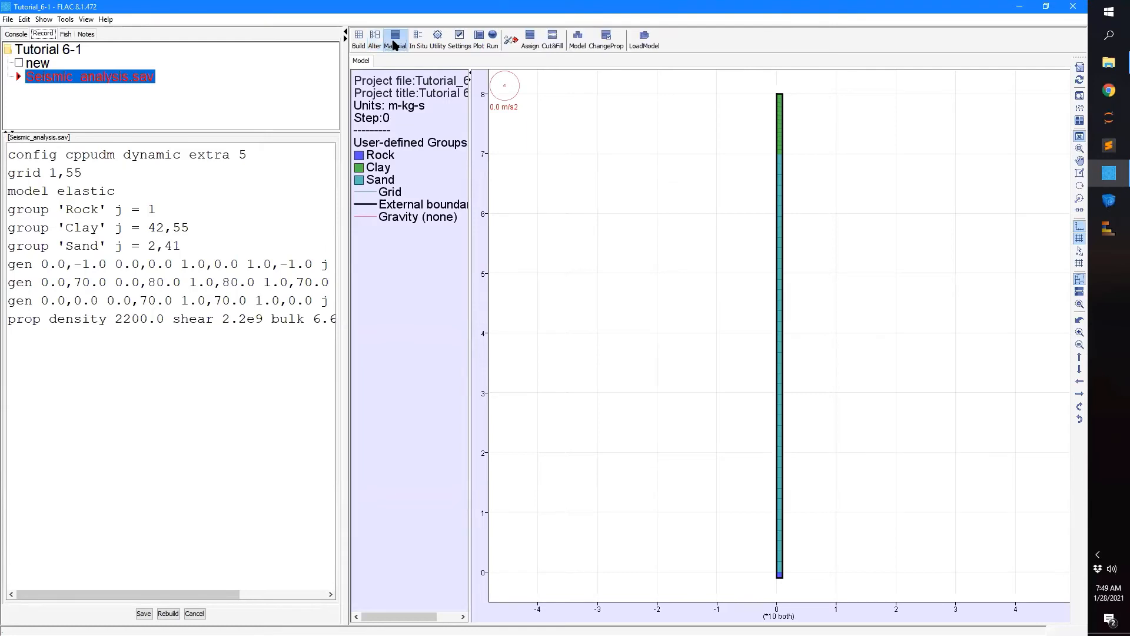
click(574, 42)
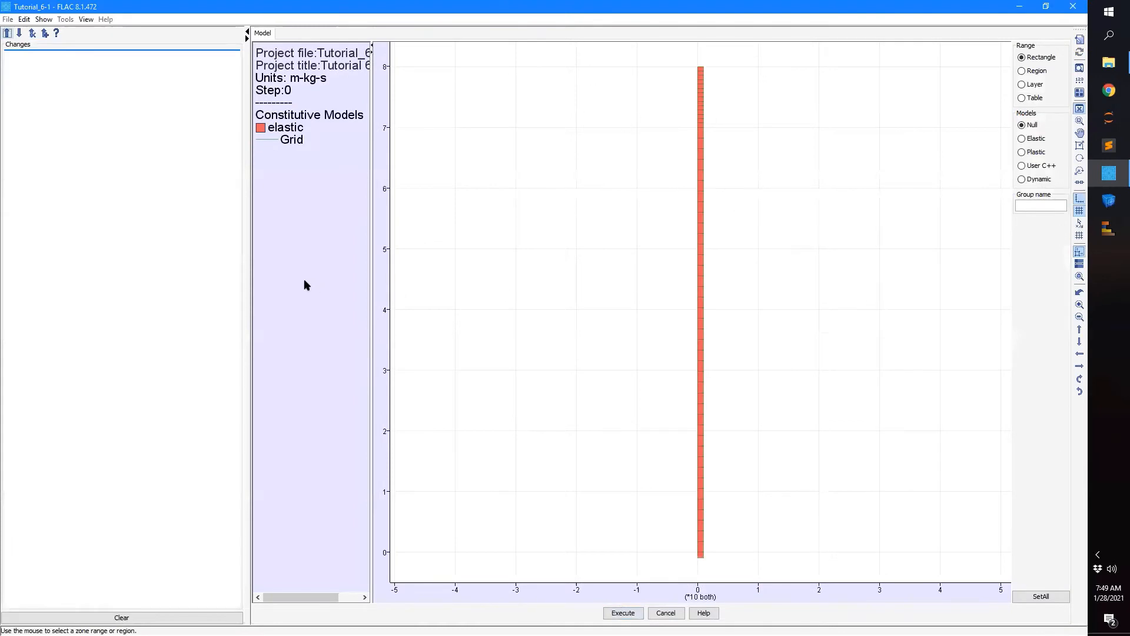
click(1022, 138)
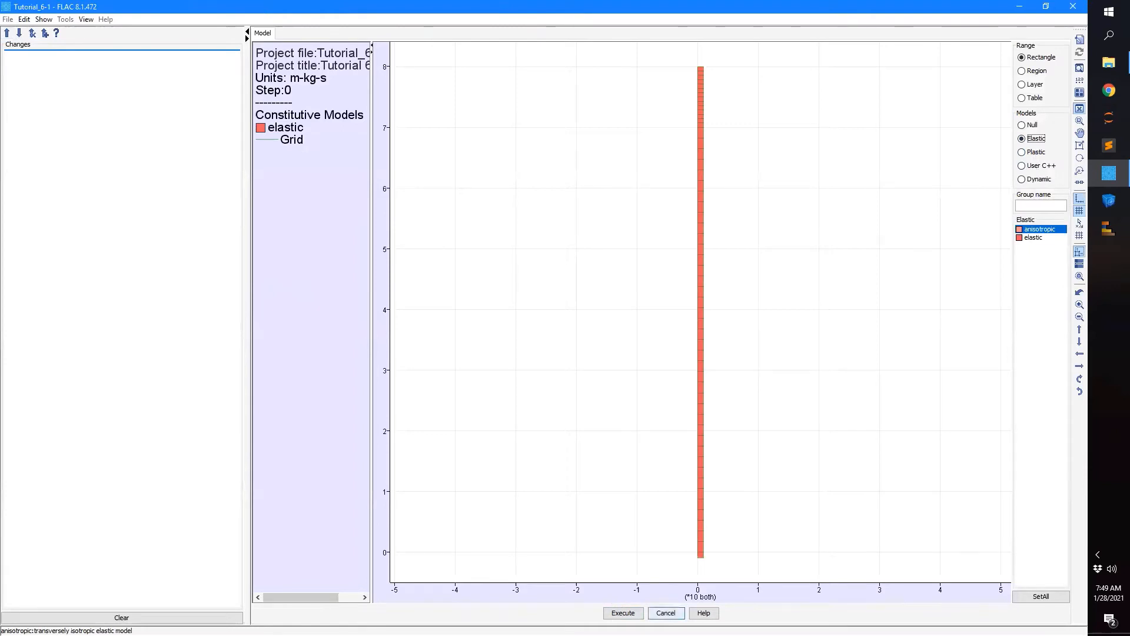
click(665, 613)
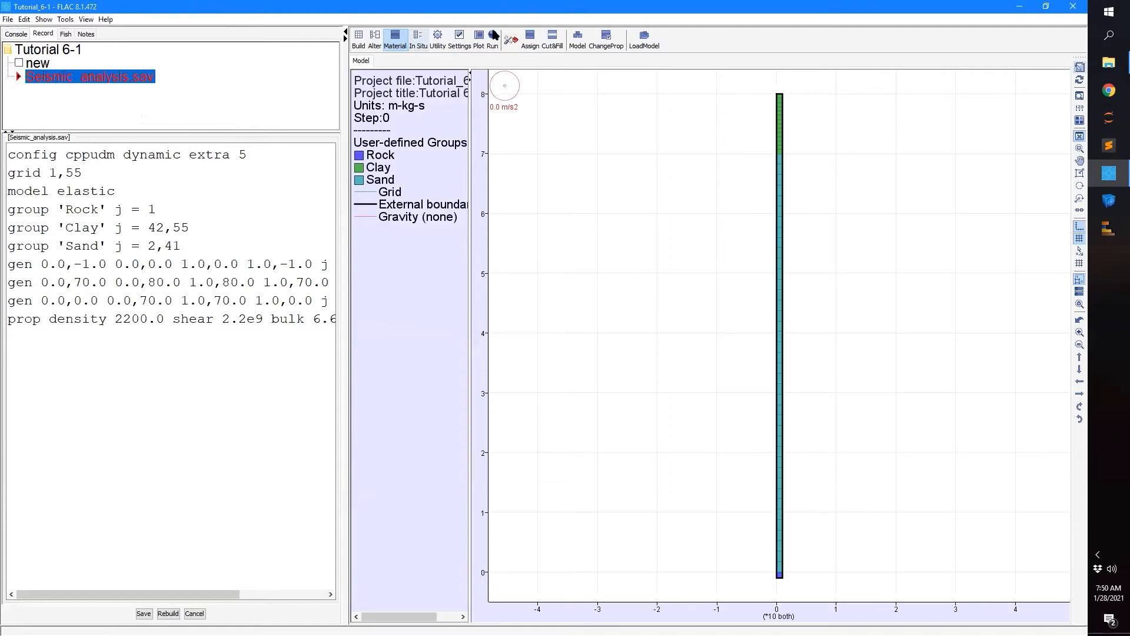
- Open the constitutive model assignment and choose the user C++ model dll userubchyst with a rectangle range
click(578, 37)
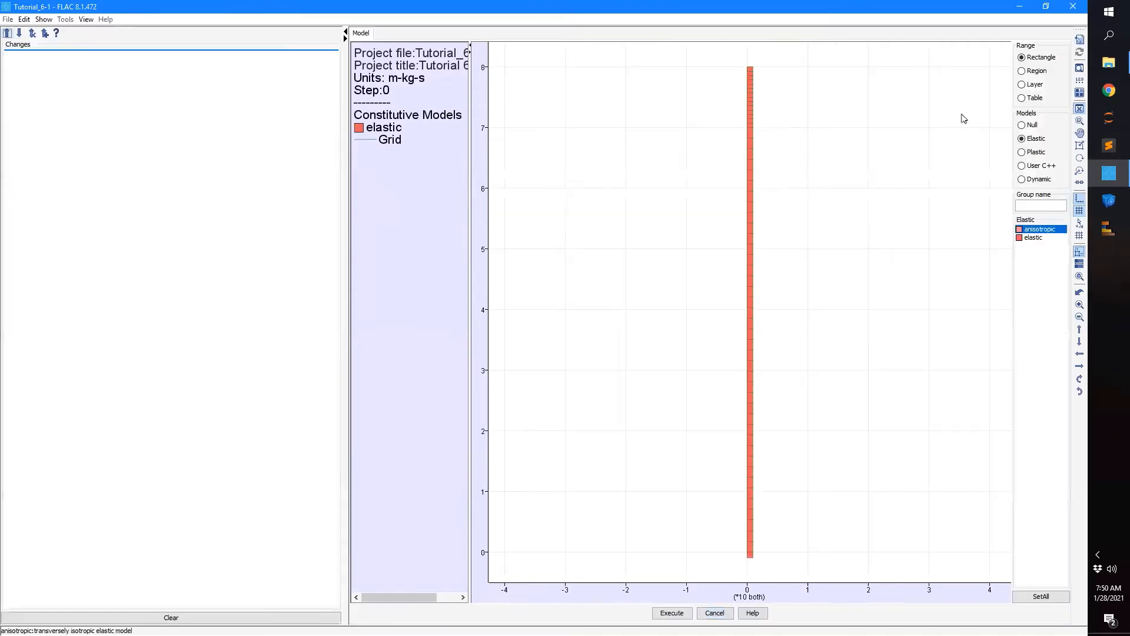
click(1036, 154)
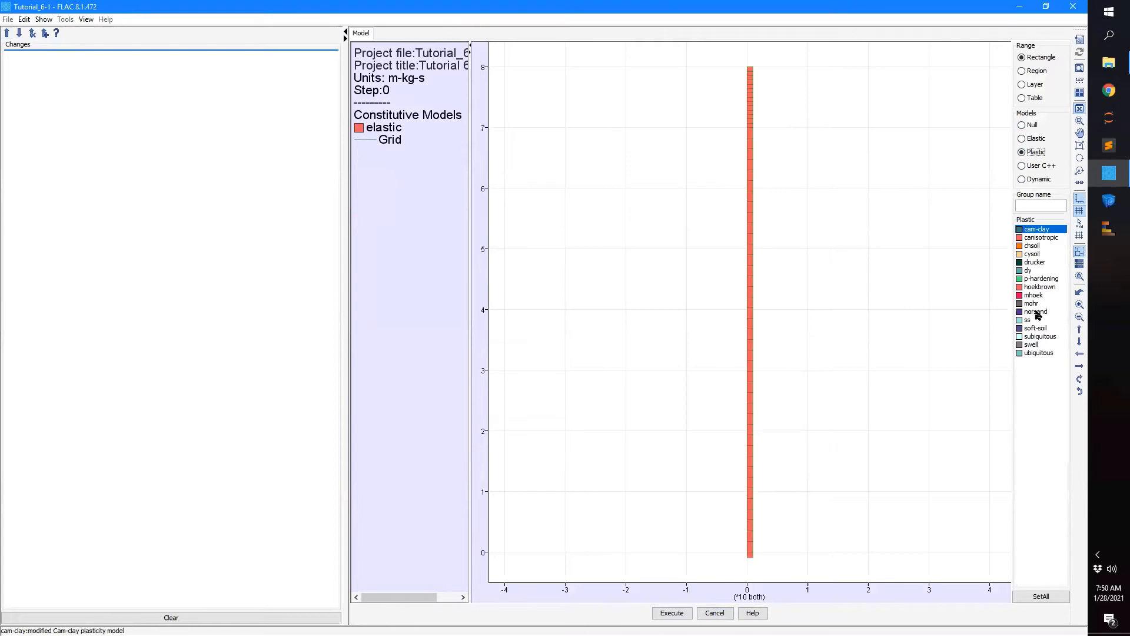
click(1039, 166)
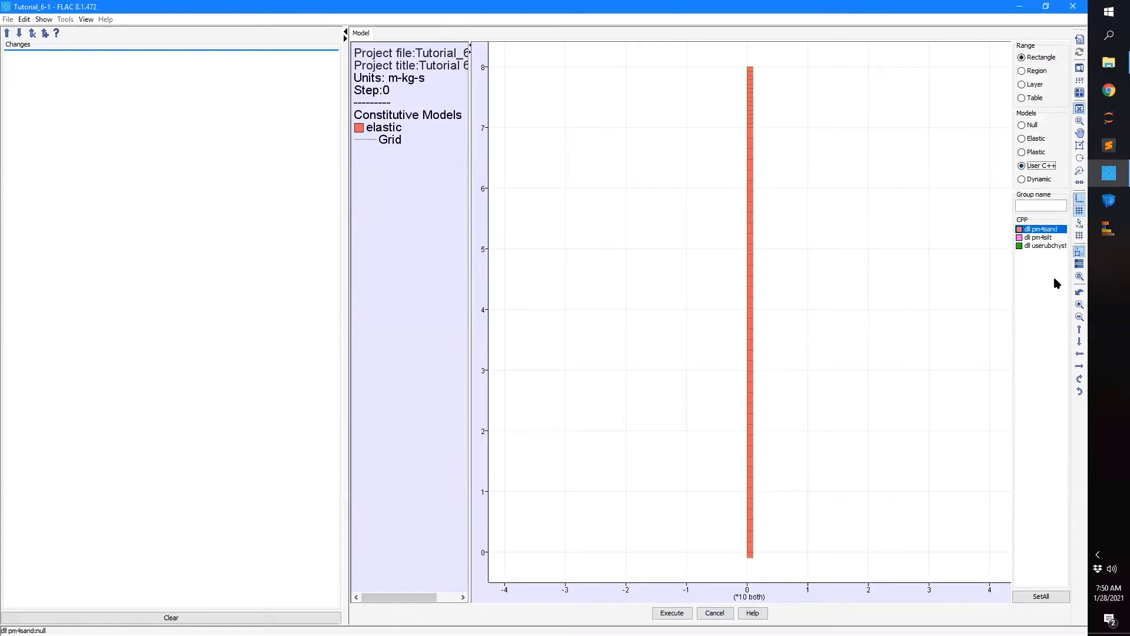
click(1032, 246)
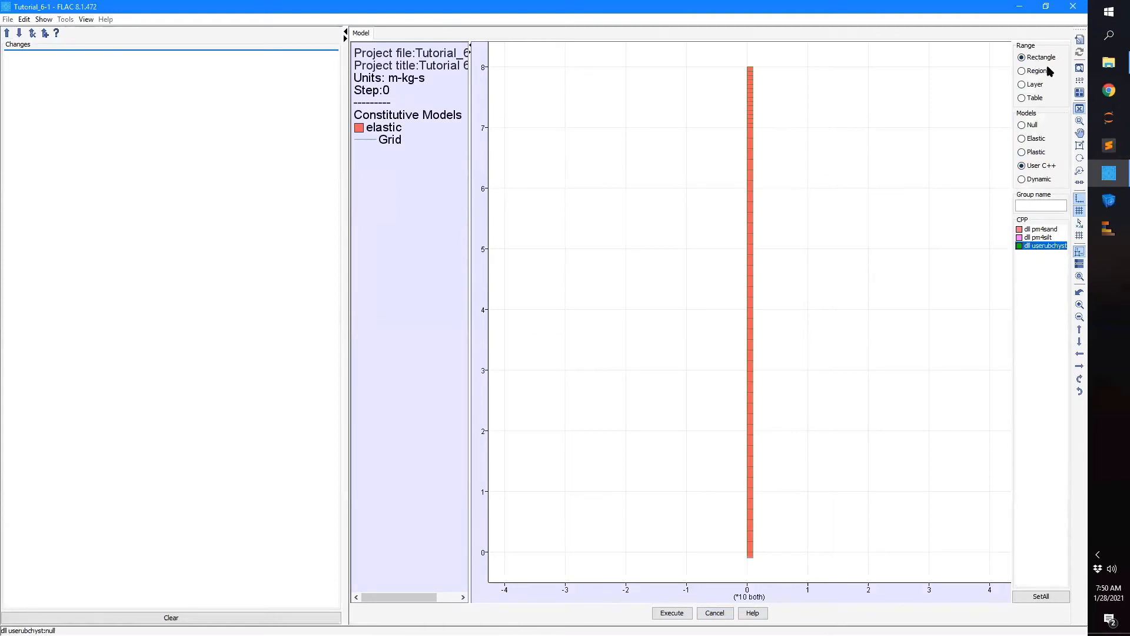
click(1034, 85)
click(1038, 72)
click(1036, 58)
- Display the zones by group and select the Clay zones, rows 42 to 55, for the userubchyst model assignment
right_click(652, 151)
mouse_move(673, 197)
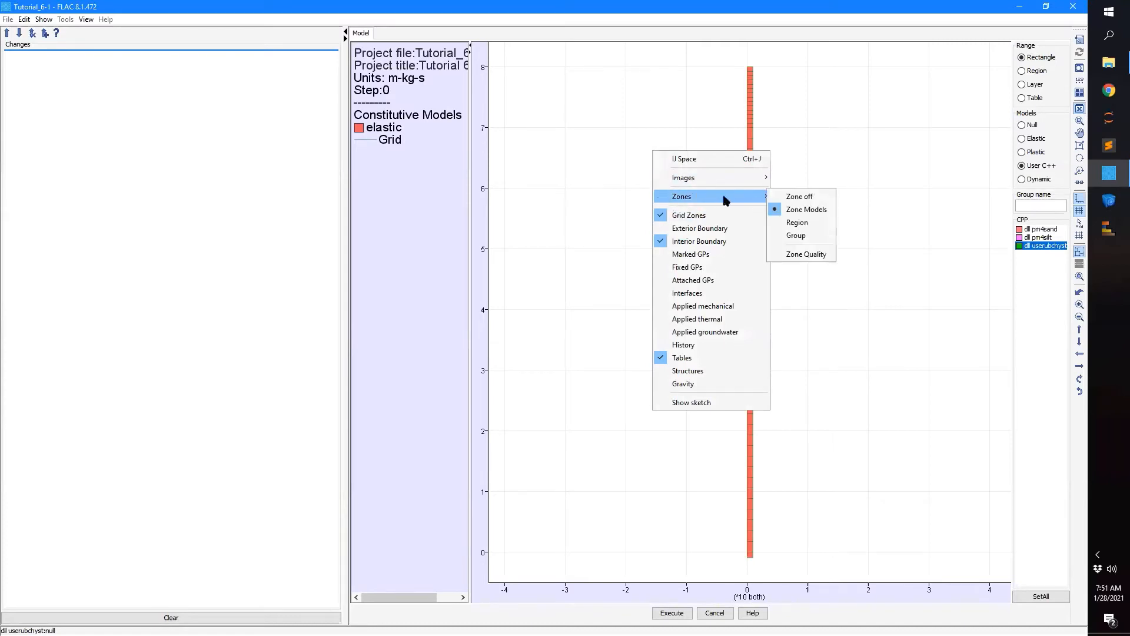
click(805, 244)
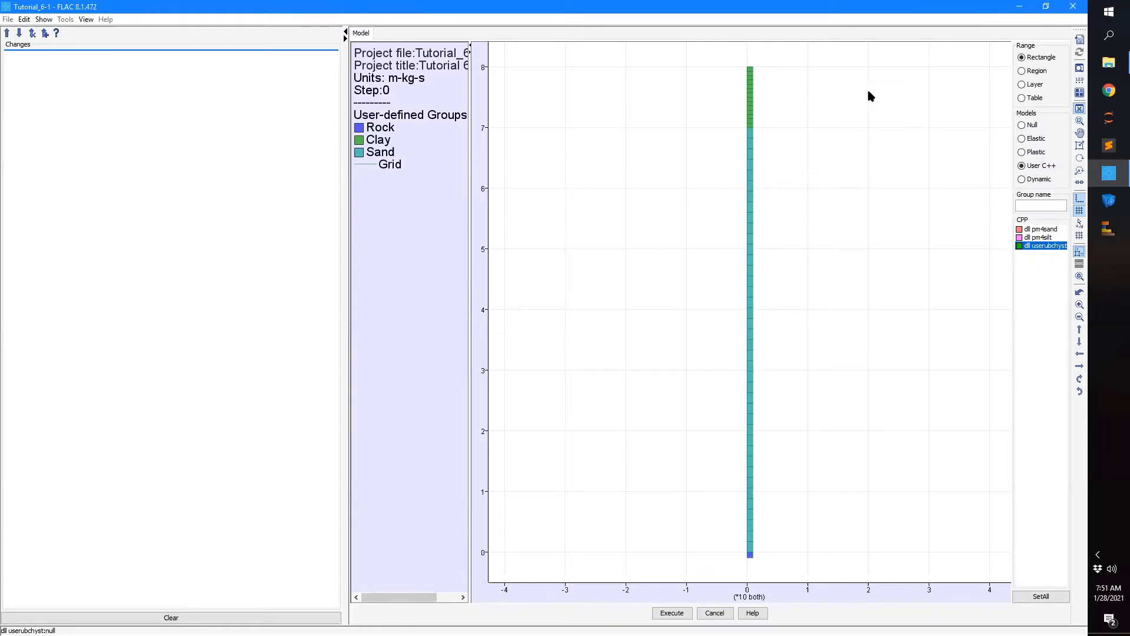
scroll(792, 79, up, 2)
drag(768, 157, 730, 421)
scroll(716, 173, up, 4)
drag(714, 171, 794, 334)
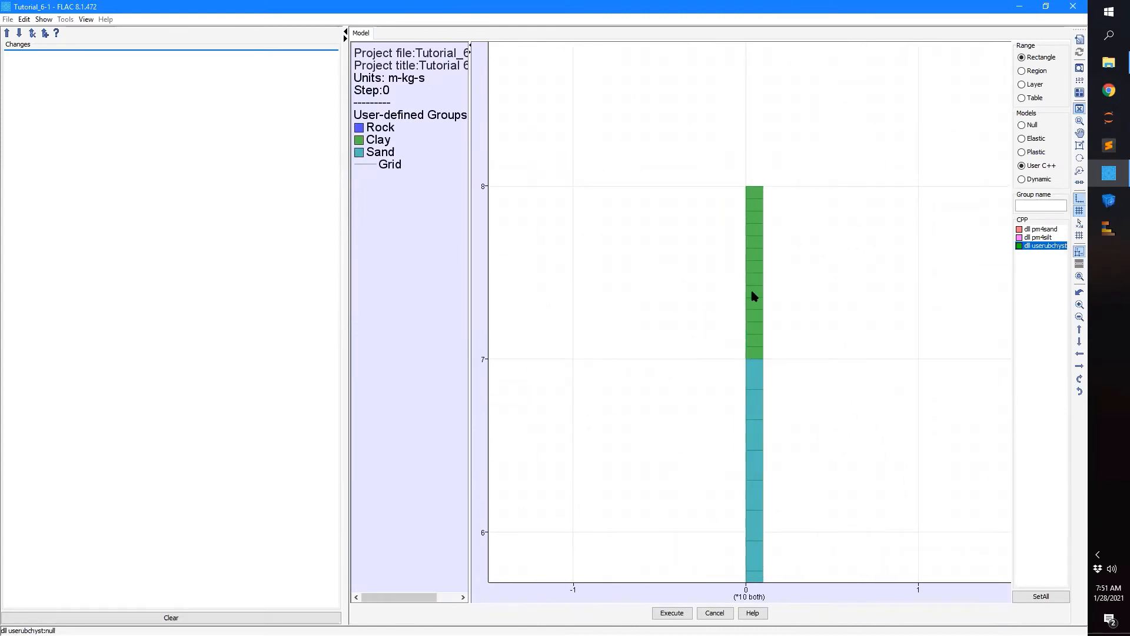
drag(755, 352, 753, 197)
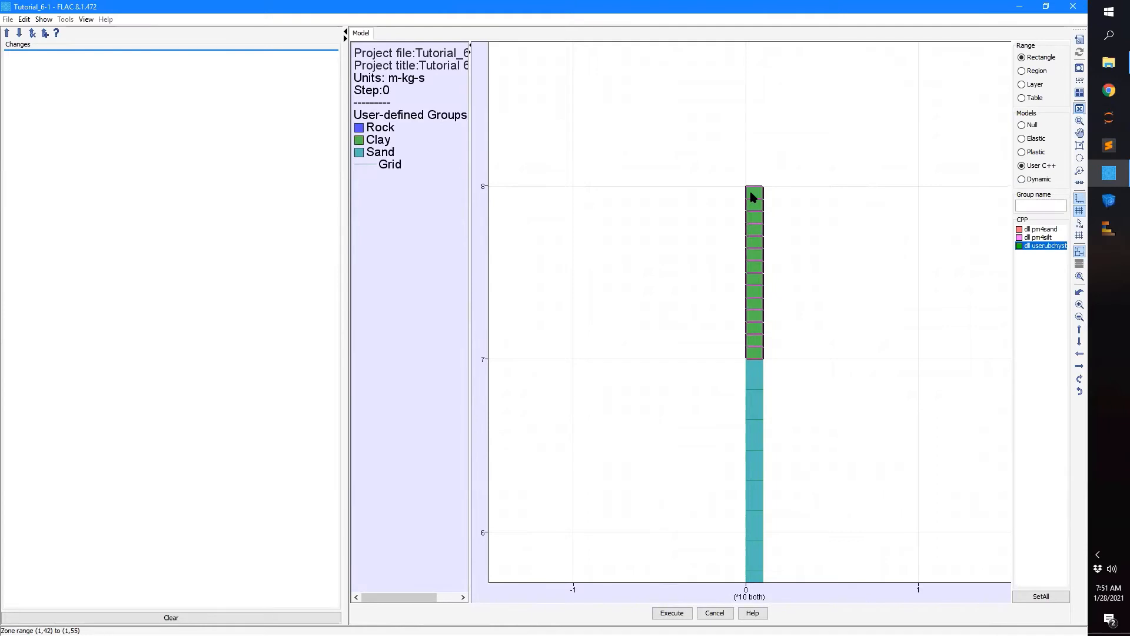
click(753, 197)
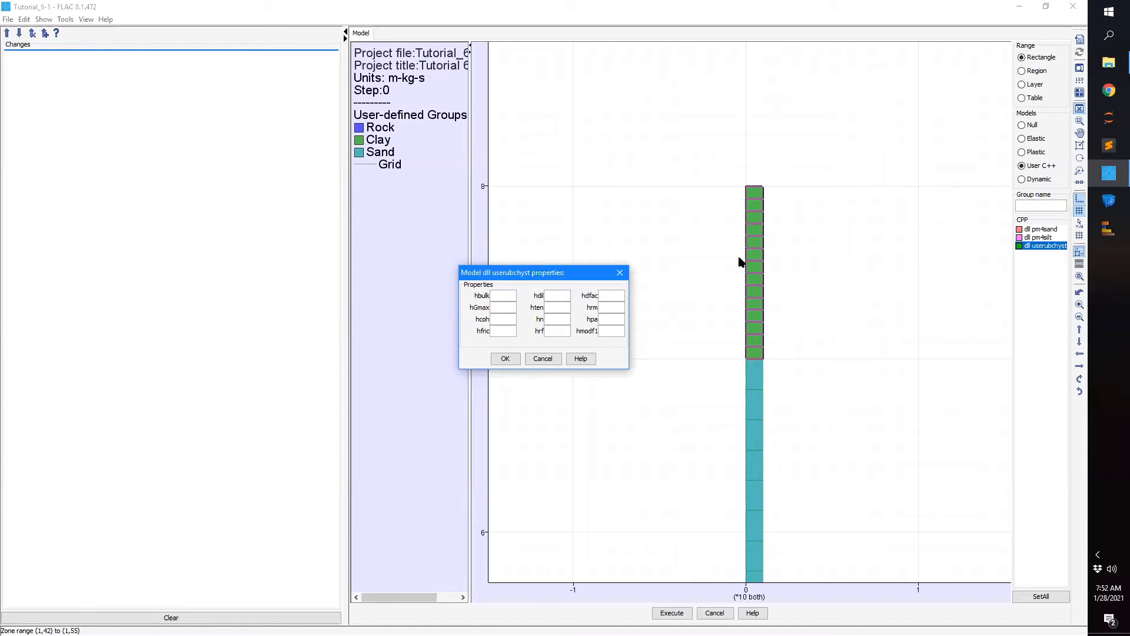
- Set the Clay properties to hbulk 1.2e8, hGmax 4.1e7, hcoh 20e3, hfric 0, hdil 0, hten 0, hn 2.5 and hrf 0.98
text(.2)
text(e8)
text(1e7)
click(500, 315)
text(20e4)
text(3)
click(500, 329)
text(0)
click(558, 295)
text(0)
text(0)
text(.5)
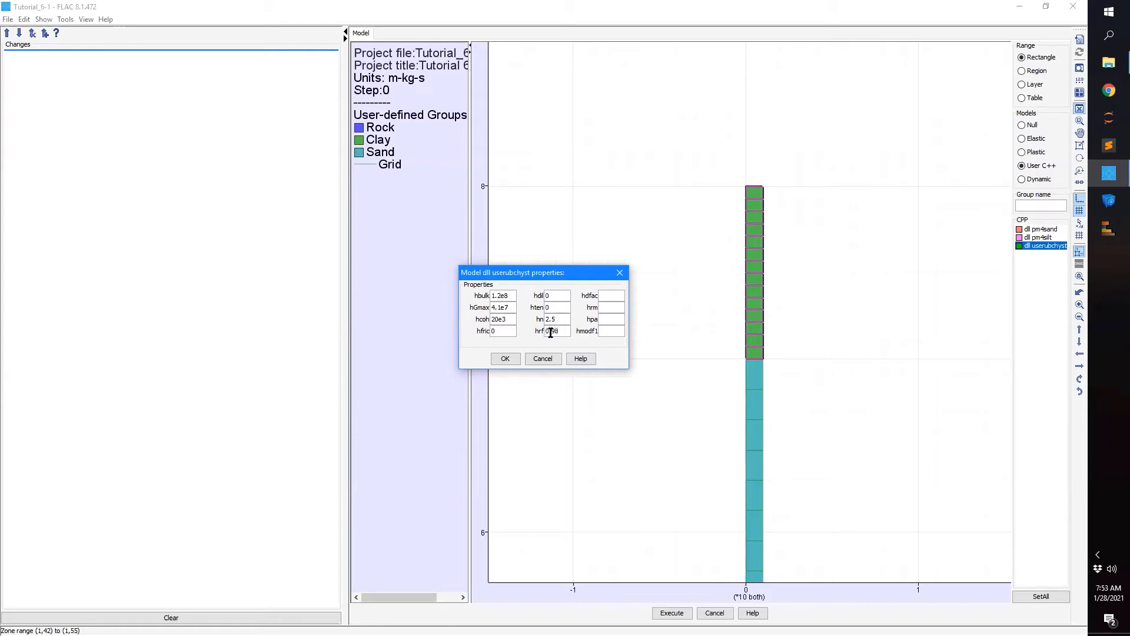
- Complete the Clay properties with hmodf1 1 and hpa 101e3 and accept the model assignment
click(608, 306)
click(611, 335)
text(1)
click(610, 319)
text(101)
click(502, 359)
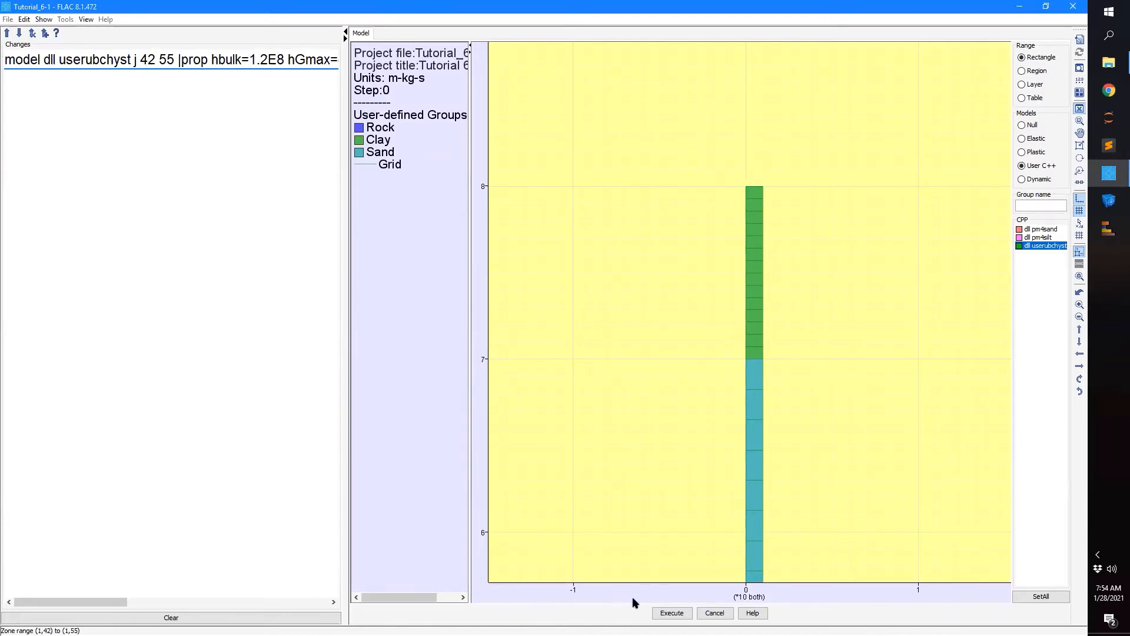
click(672, 612)
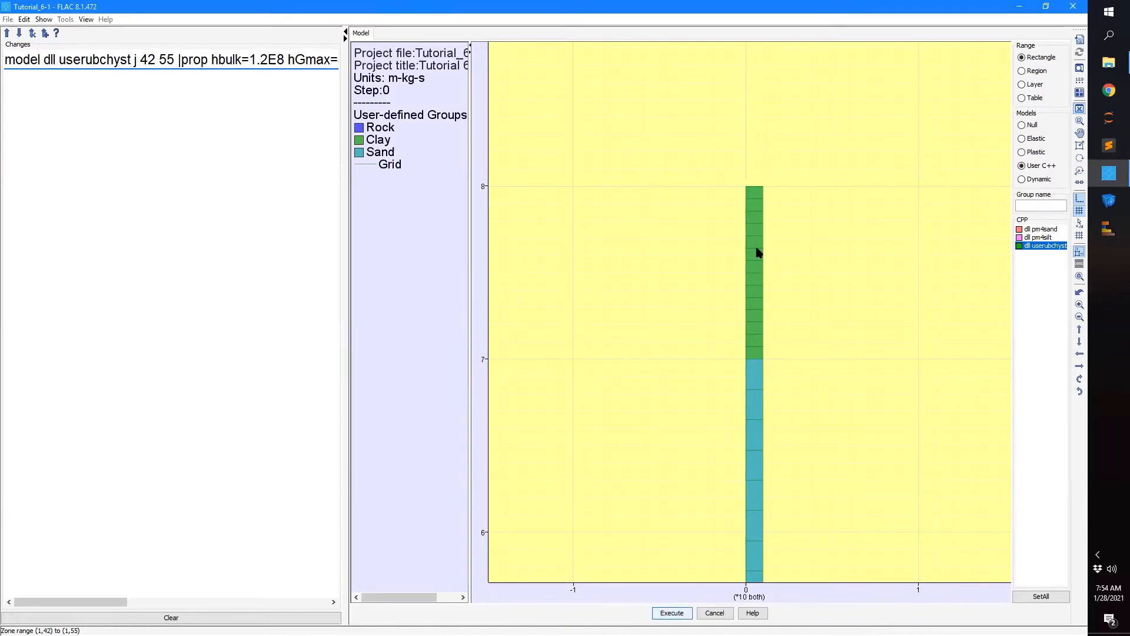
- Select the Sand zones, rows 2 to 41, for the userubchyst model and set their hbulk to 7.4e8
click(1079, 68)
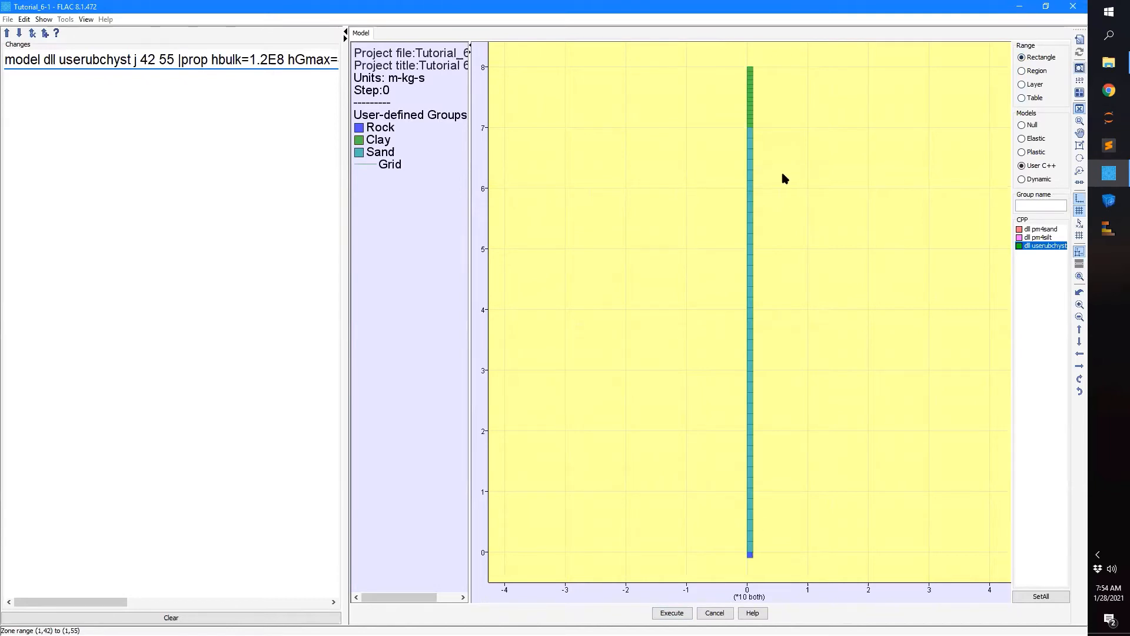
drag(749, 136, 752, 549)
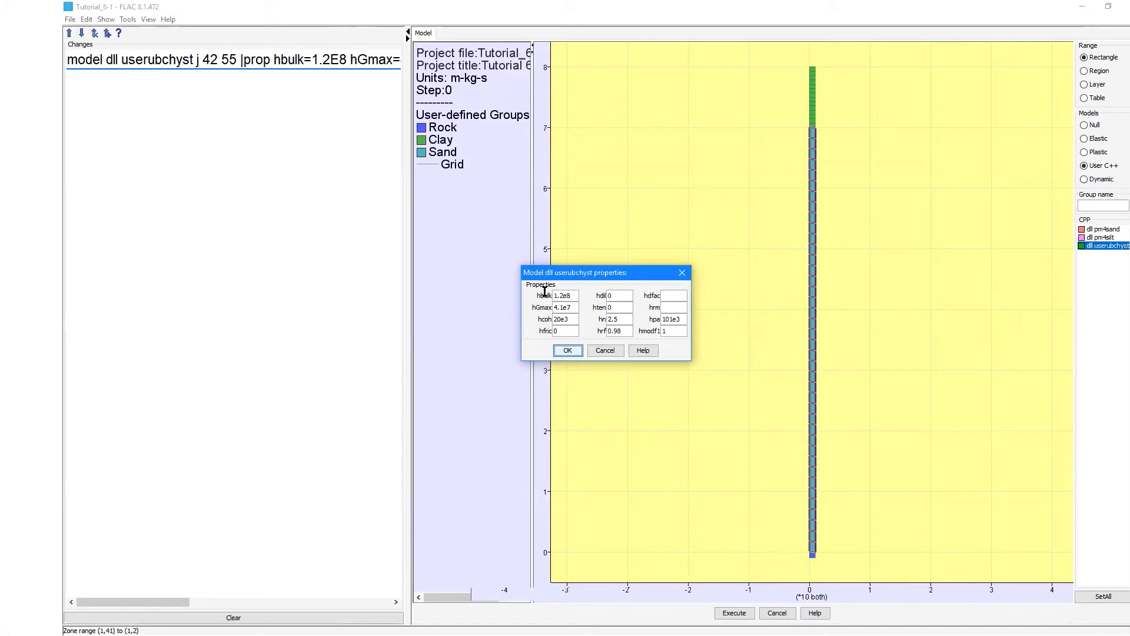
click(562, 296)
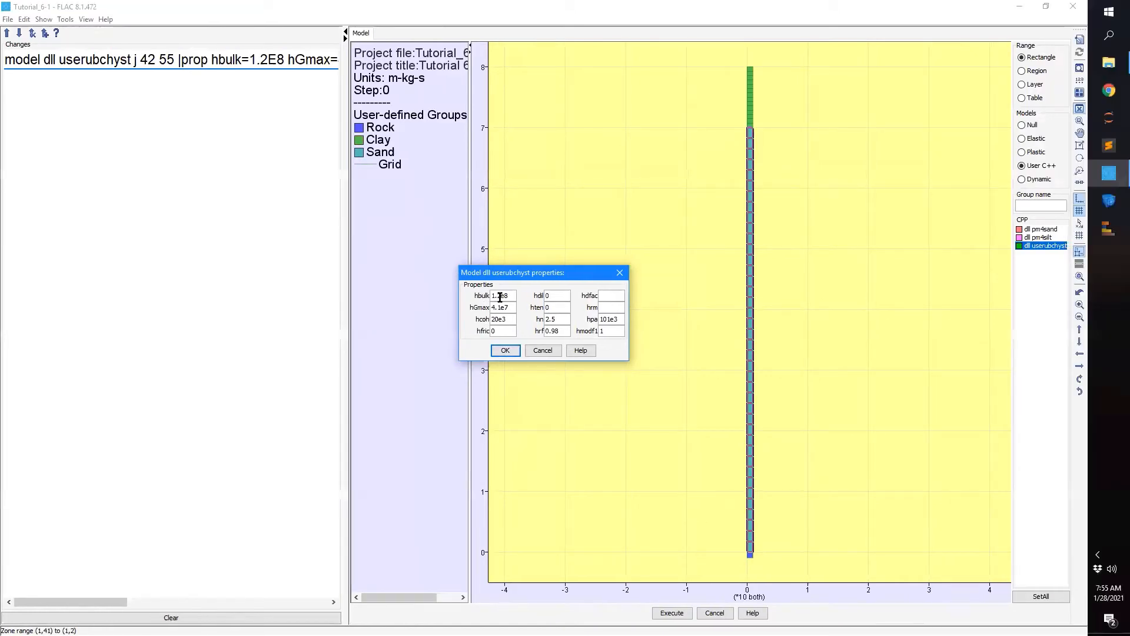
key(BackSpace)
text(4)
key(Left)
key(Left)
key(BackSpace)
text(7)
- Set hGmax to 2.5e8 for the Sand zones
click(495, 307)
key(BackSpace)
text(2)
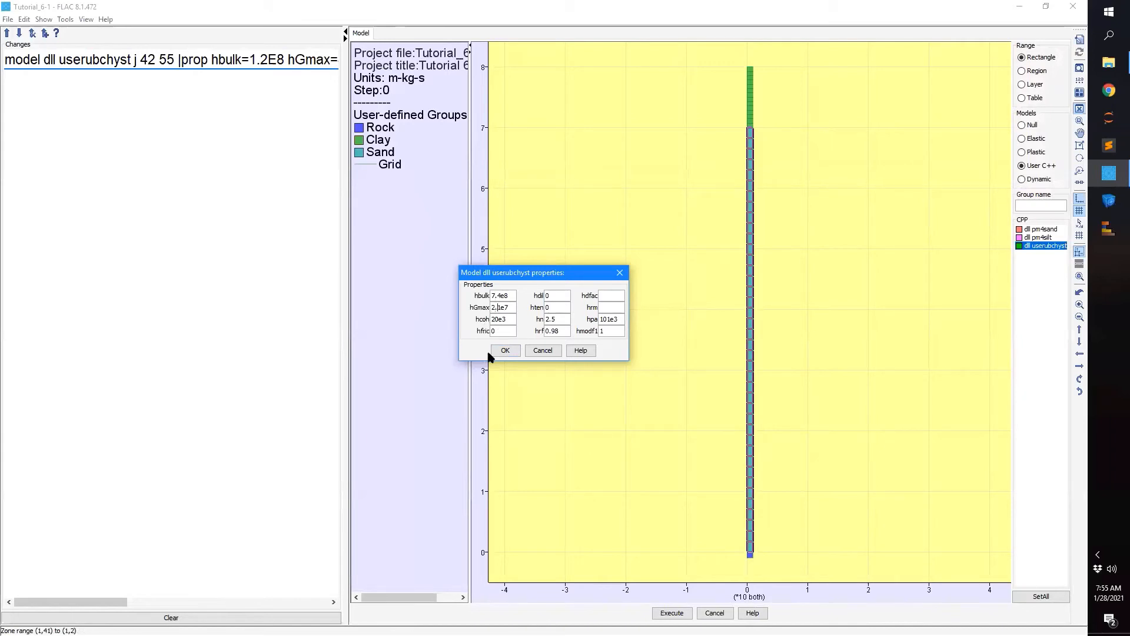
key(Right)
key(BackSpace)
text(5)
key(BackSpace)
text(8)
- Set the Sand's hcoh to 0 and hfric to 38, and execute the Clay and Sand model assignments
drag(505, 320, 456, 324)
text(038)
drag(508, 296, 492, 333)
click(503, 351)
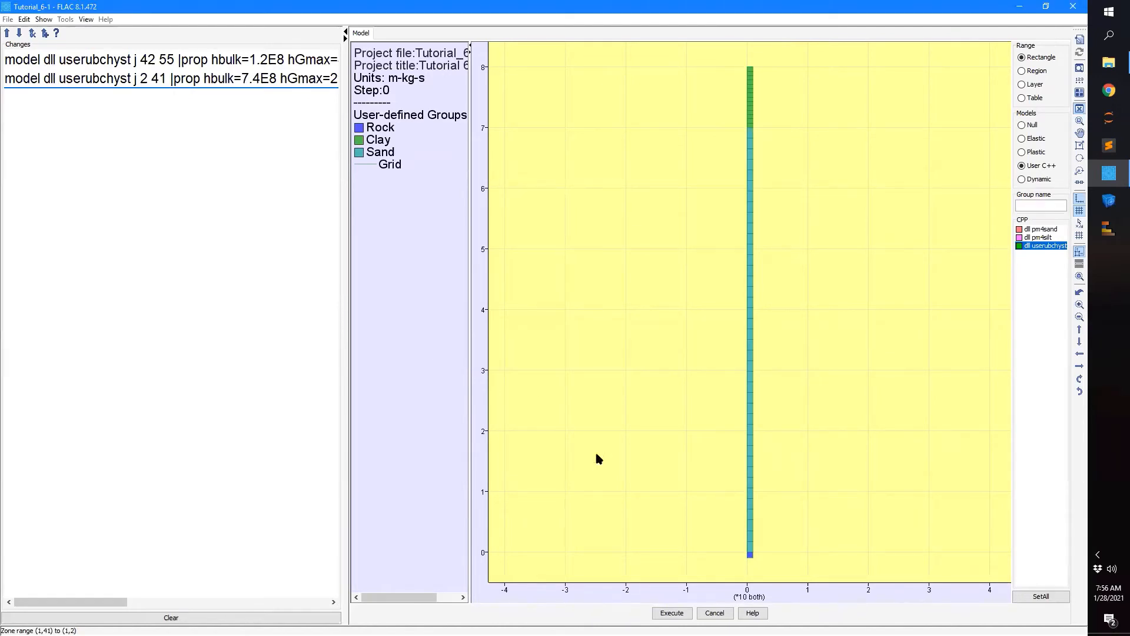
click(672, 613)
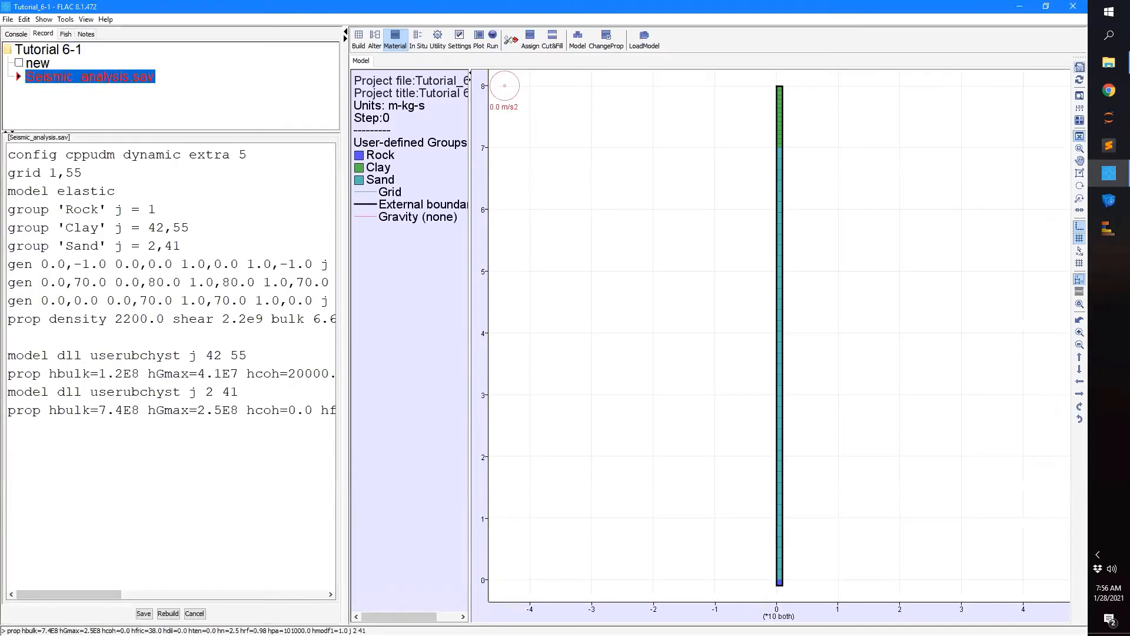
- Widen the script view to review the new model and prop commands, and delete the blank line above them
drag(478, 179, 821, 210)
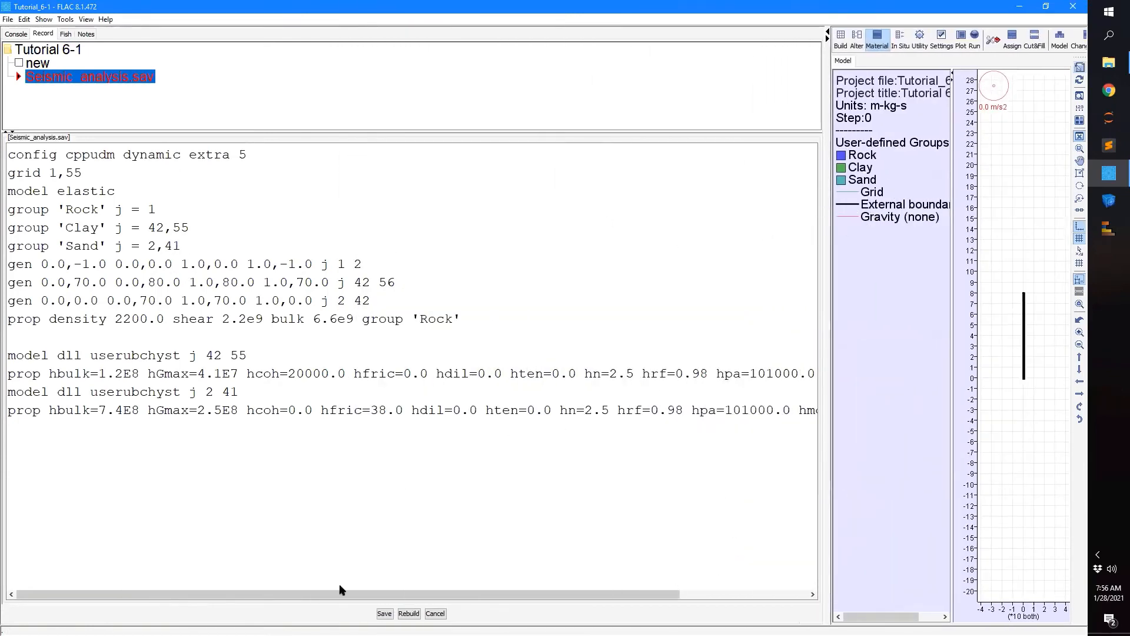
drag(276, 595, 256, 606)
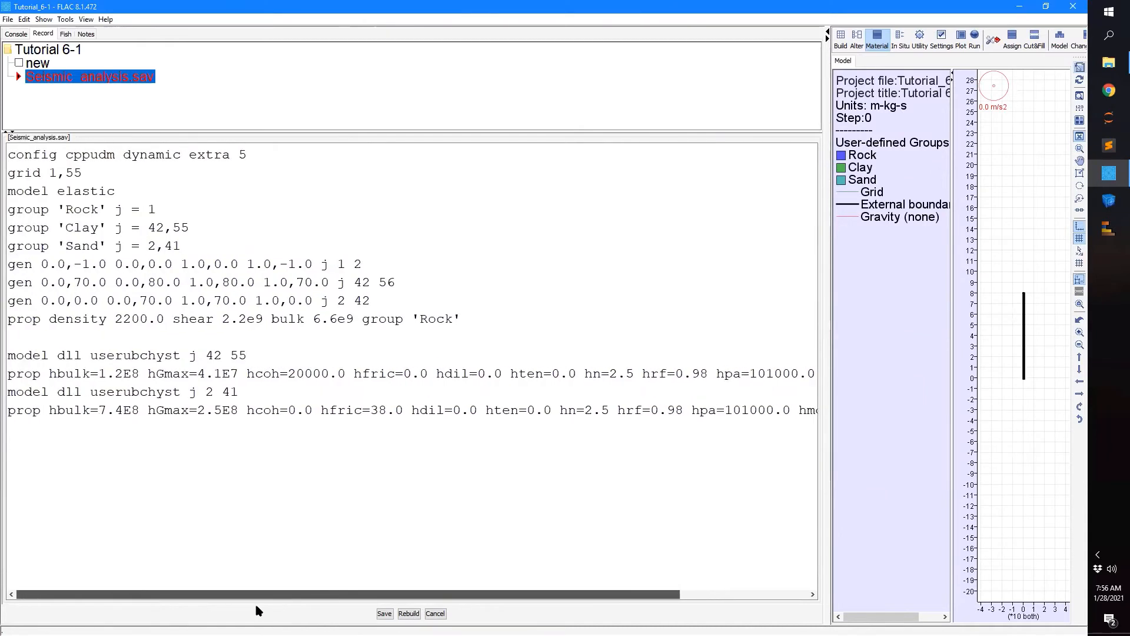
click(60, 340)
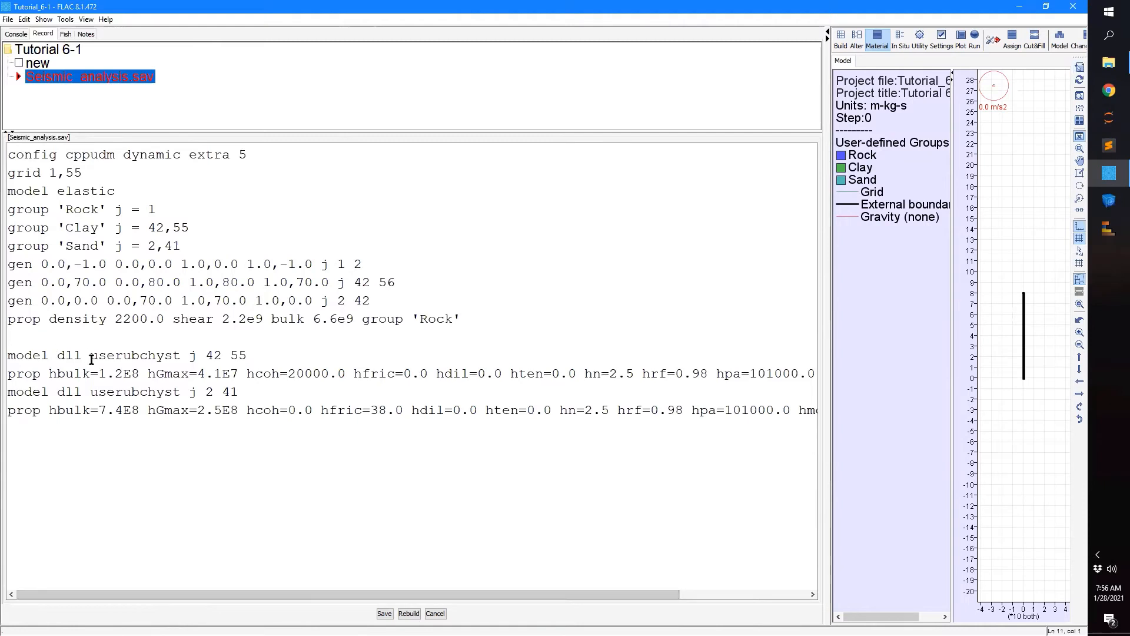
key(Delete)
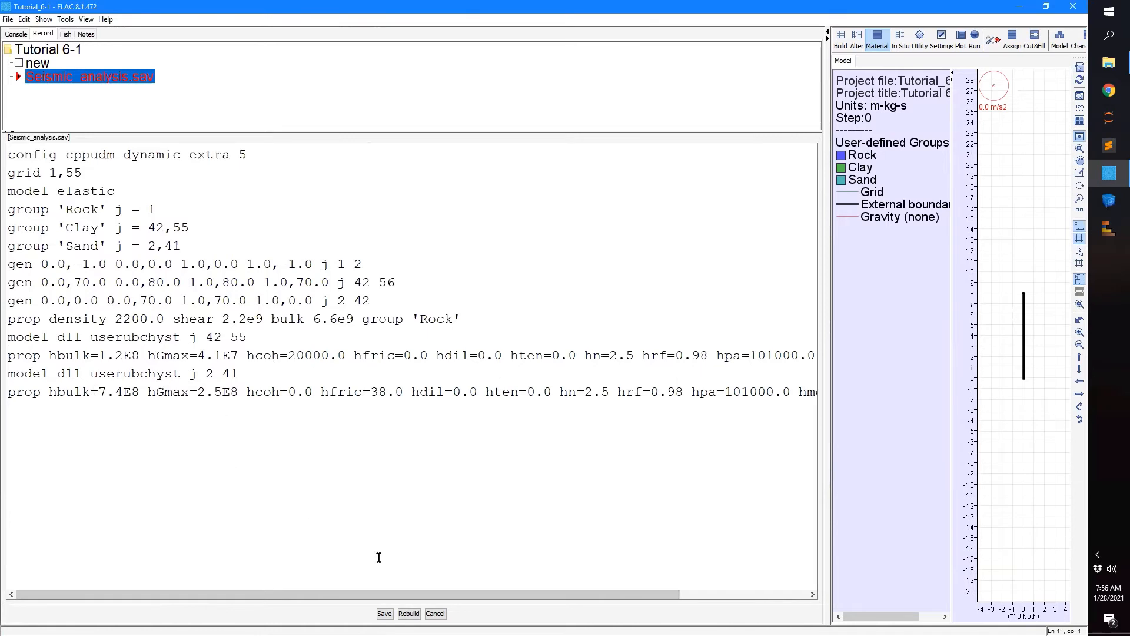
drag(371, 600, 566, 600)
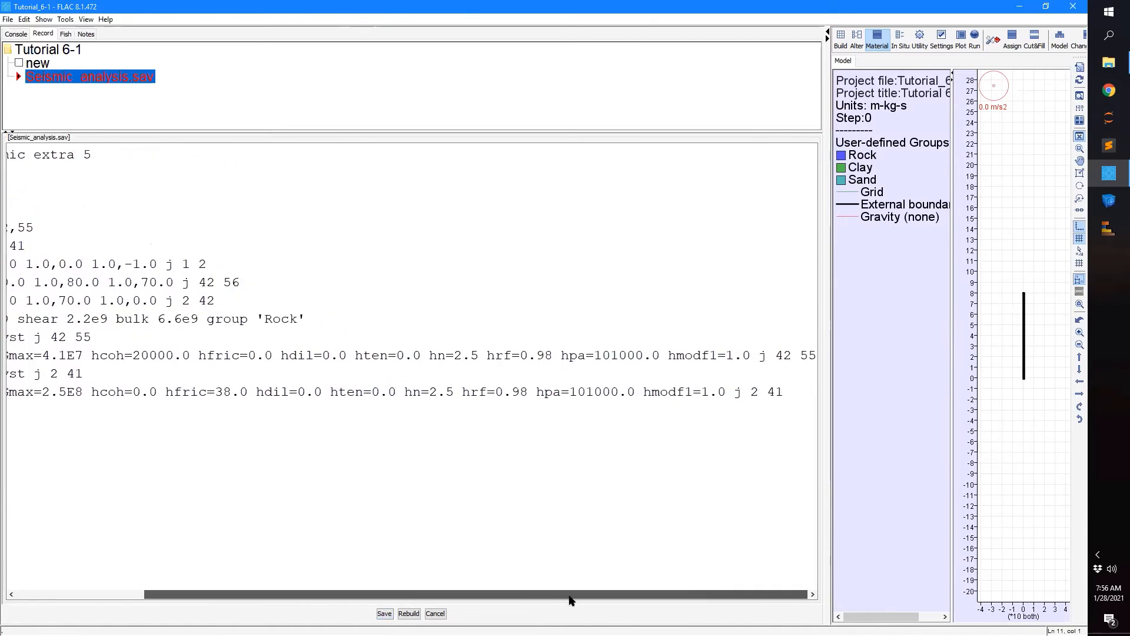
drag(465, 601, 229, 600)
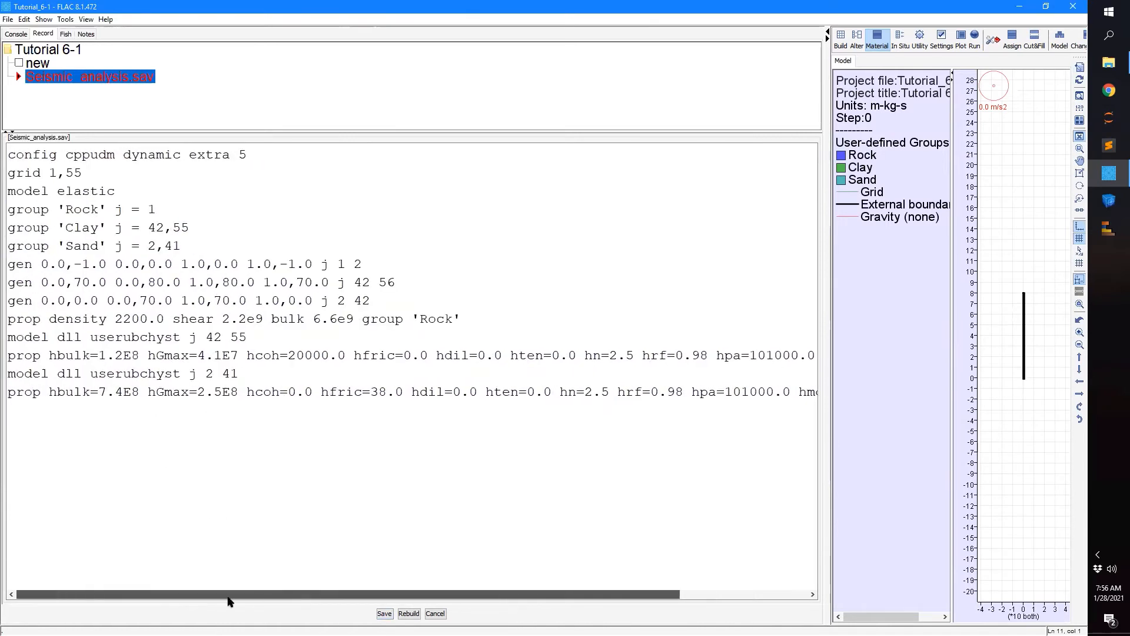
- Add the command fix x for all gridpoints at the end of the script, without an i range
click(94, 498)
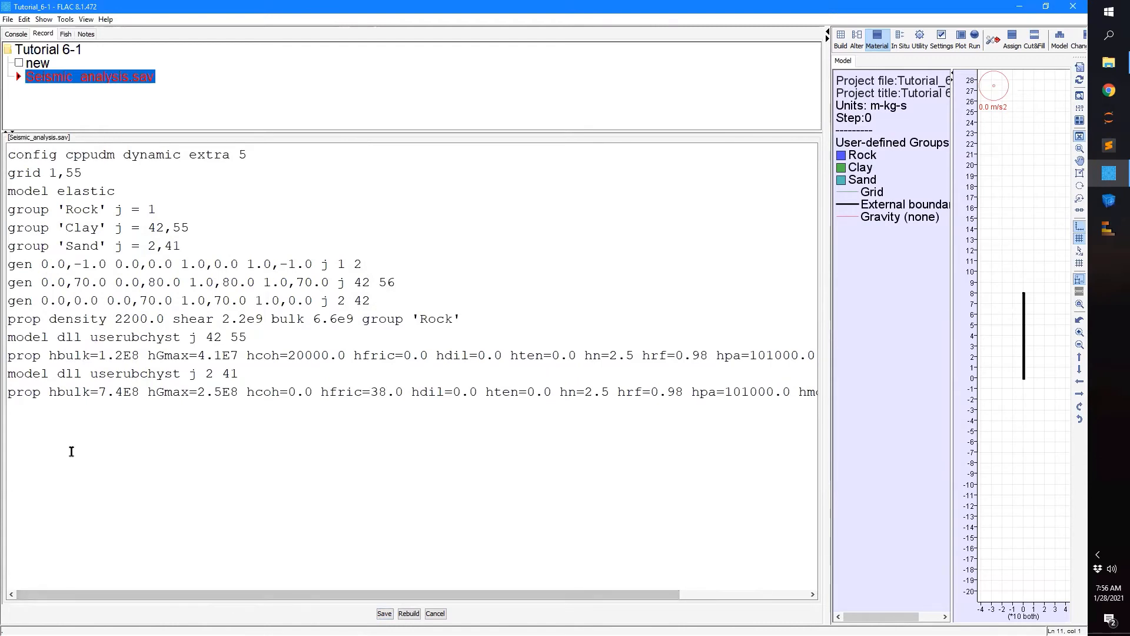
drag(825, 206, 416, 192)
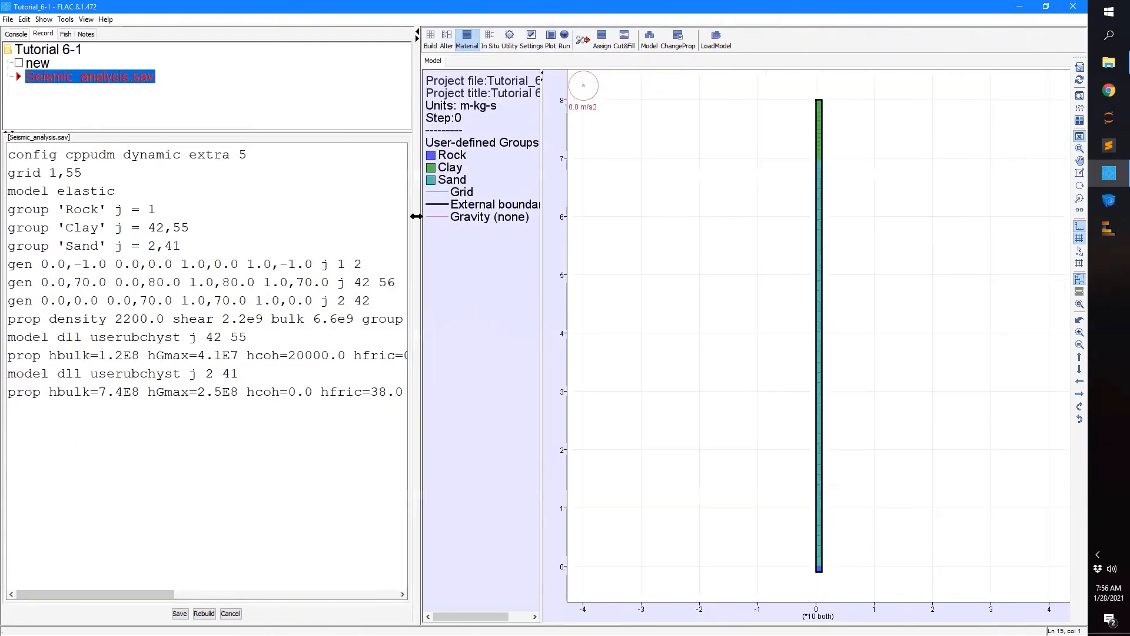
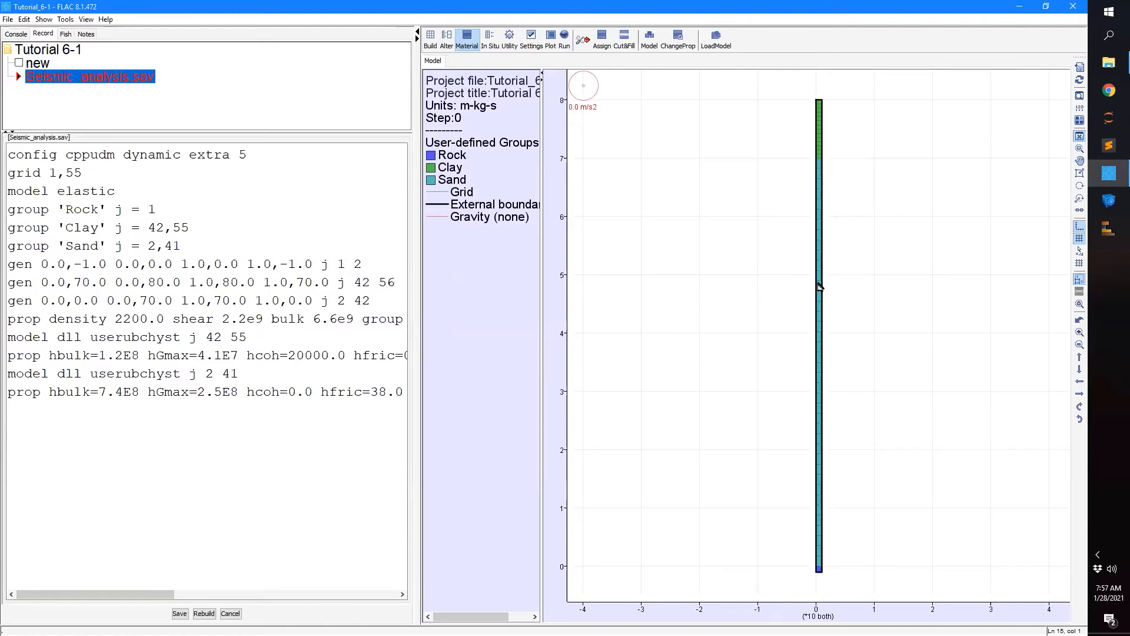
drag(417, 353, 542, 366)
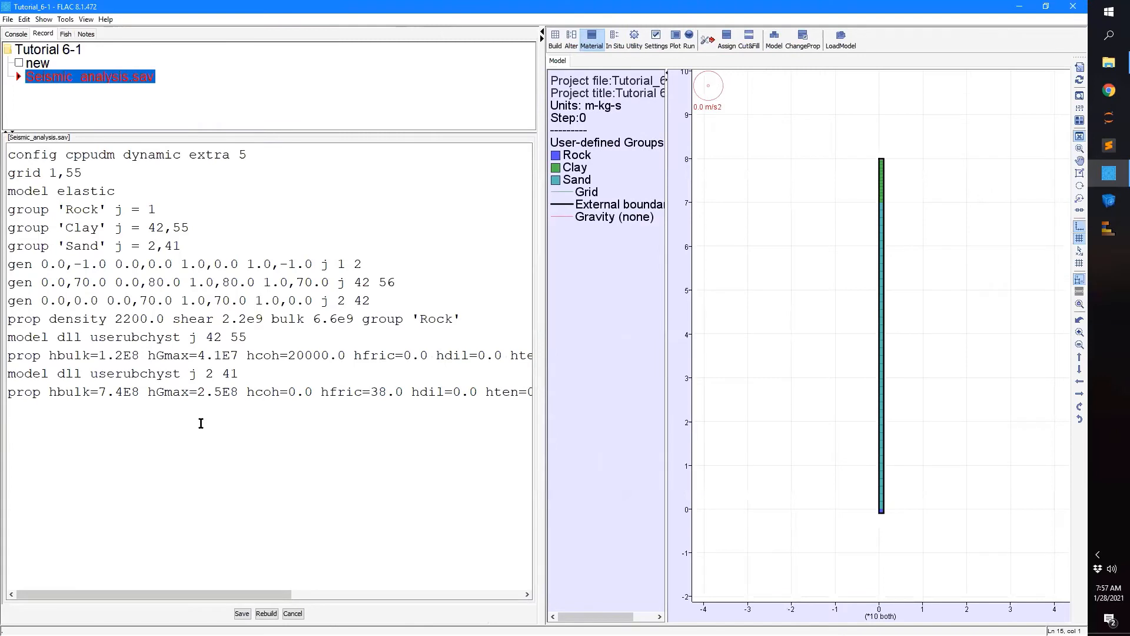
text(fix x)
text(i = 1,2)
key(BackSpace)
key(BackSpace)
key(BackSpace)
key(BackSpace)
key(BackSpace)
key(BackSpace)
key(BackSpace)
- Add the command fix y j 1 to fix the base gridpoints vertically, and rebuild the model
text(fix x)
key(BackSpace)
text(y j 1)
click(266, 613)
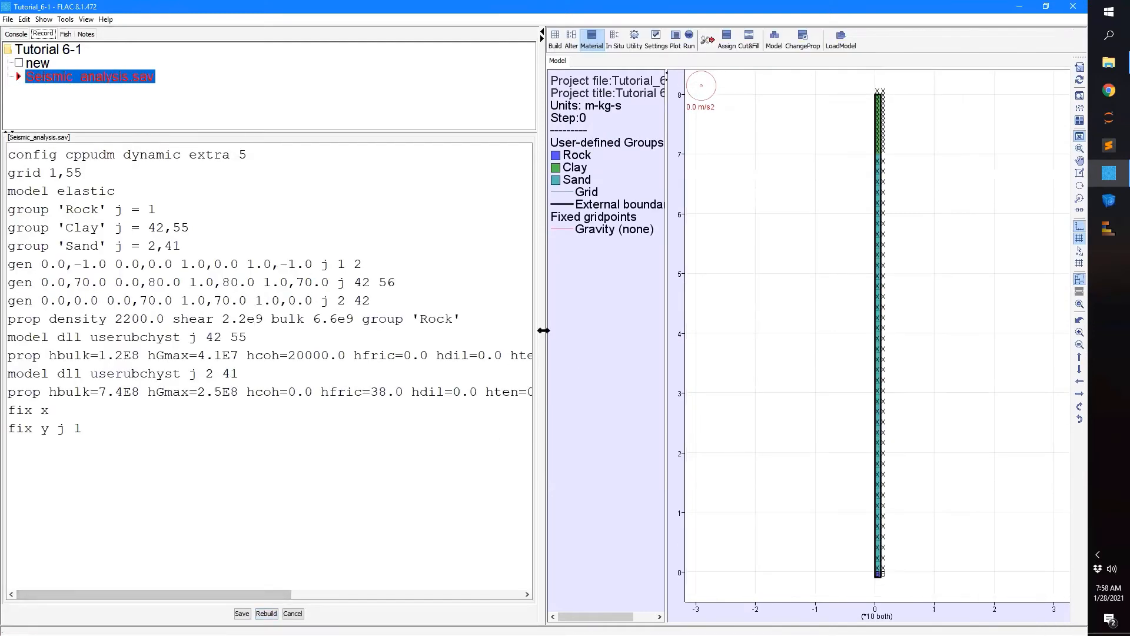
- Start a new line after the fix commands and set the gravity magnitude to 9.81 m/s2
drag(544, 335, 209, 337)
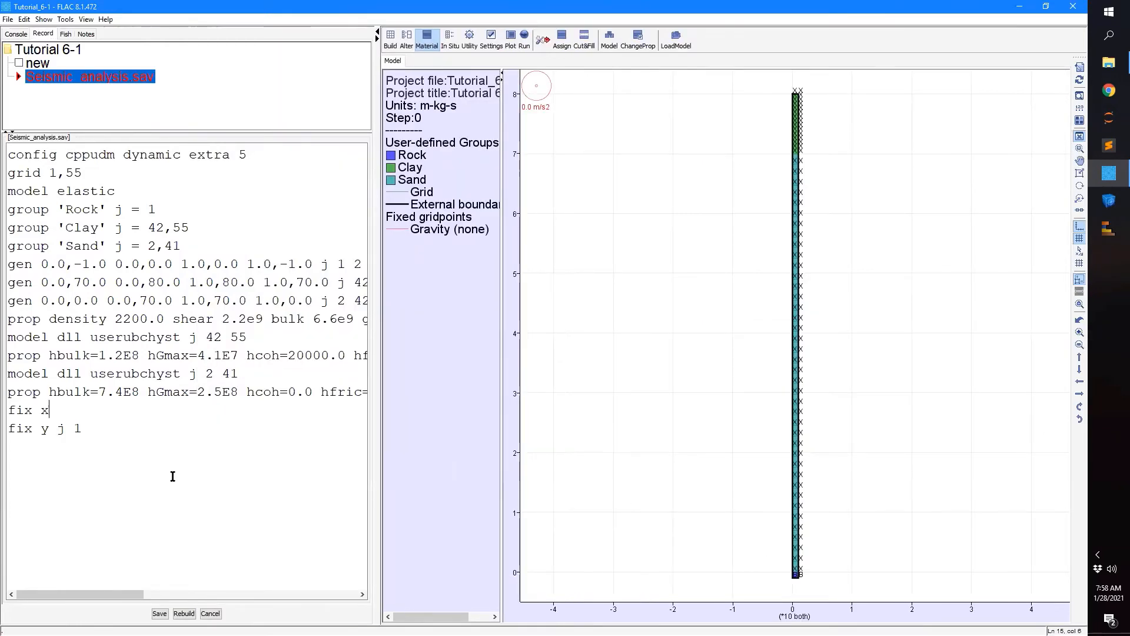
click(127, 425)
key(Return)
click(470, 39)
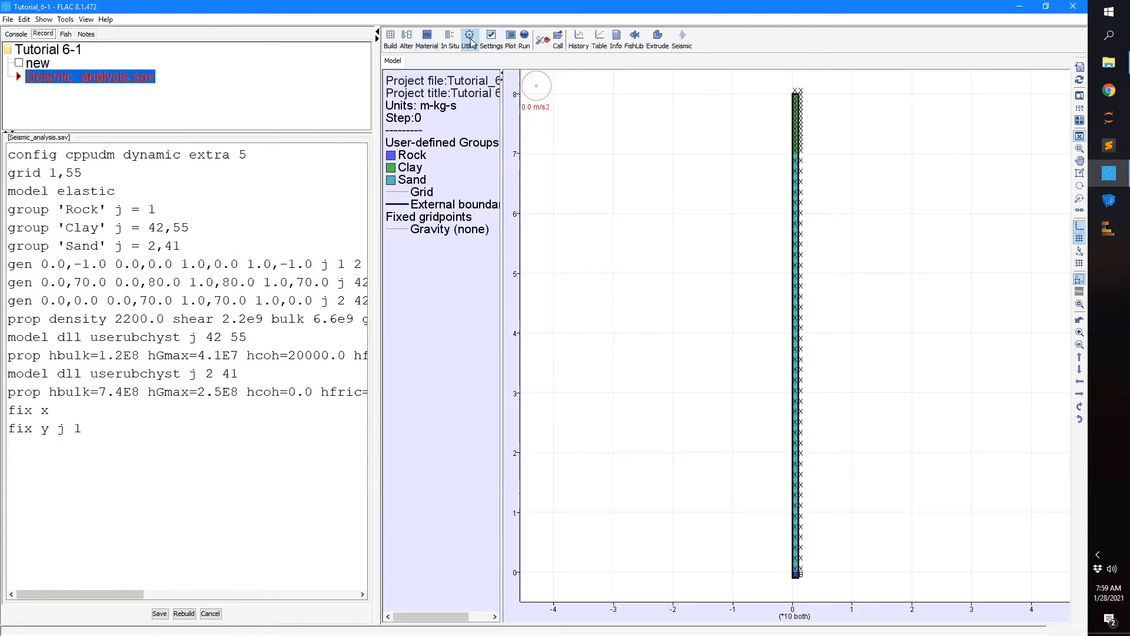
click(489, 41)
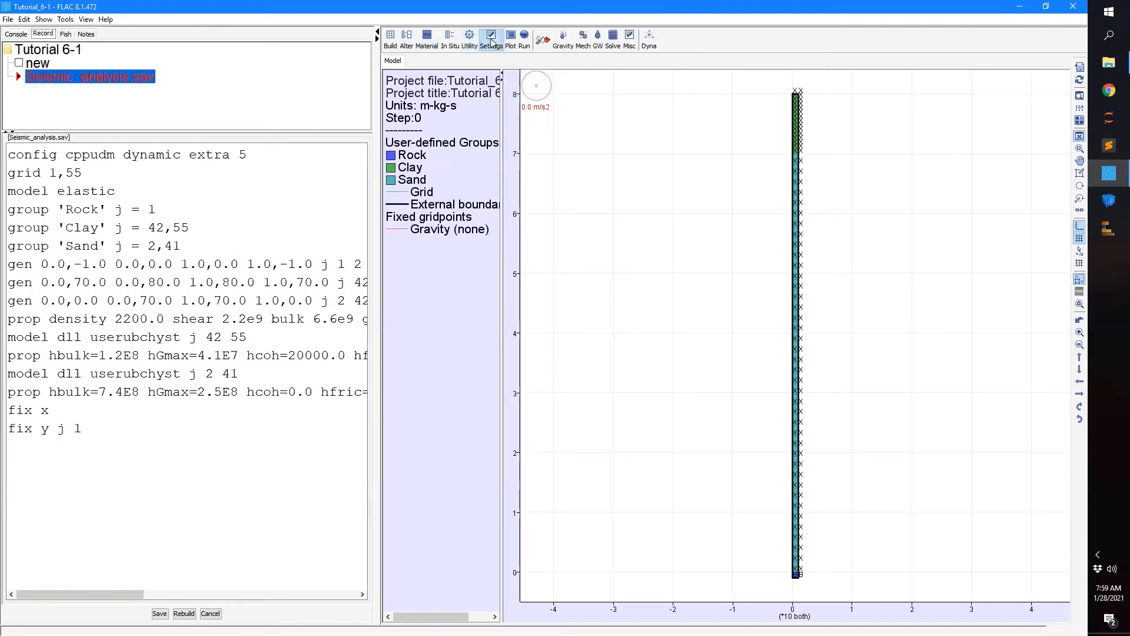
click(562, 39)
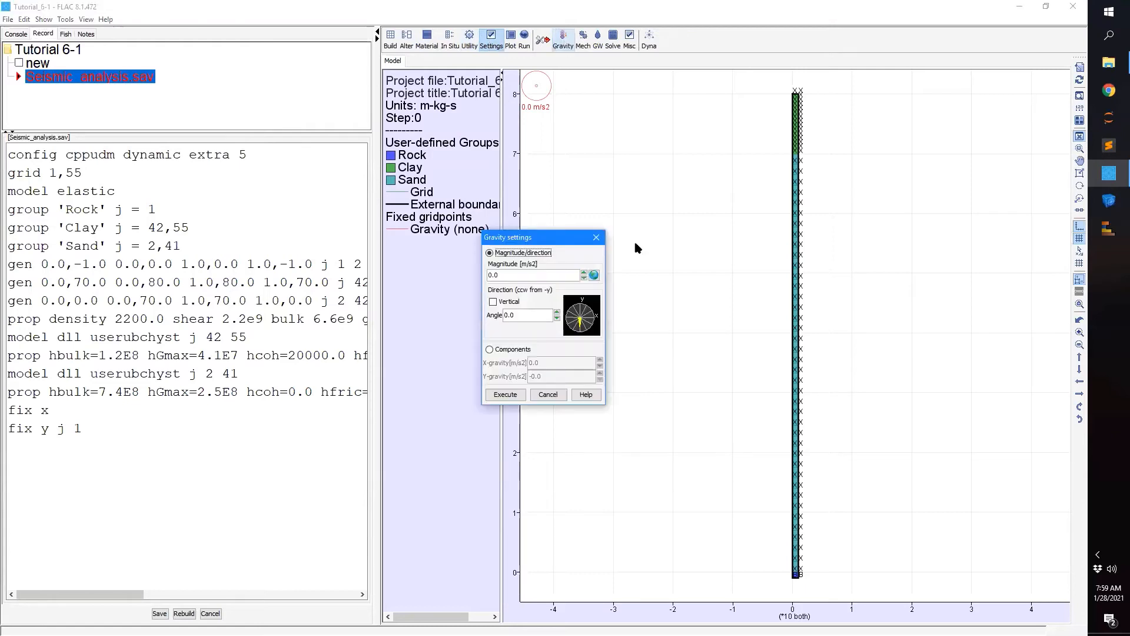
double_click(524, 275)
text(8)
text(.81)
key(BackSpace)
text(9)
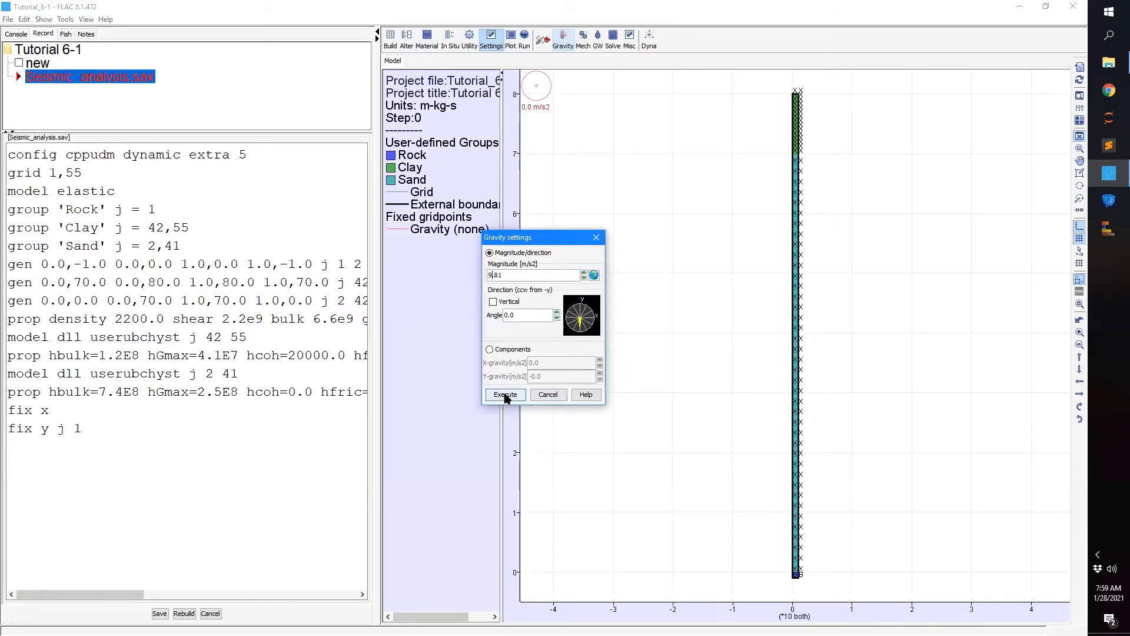
click(505, 395)
- Remove the blank line above the gravity command, add a solve command at the end and rebuild the model
click(45, 446)
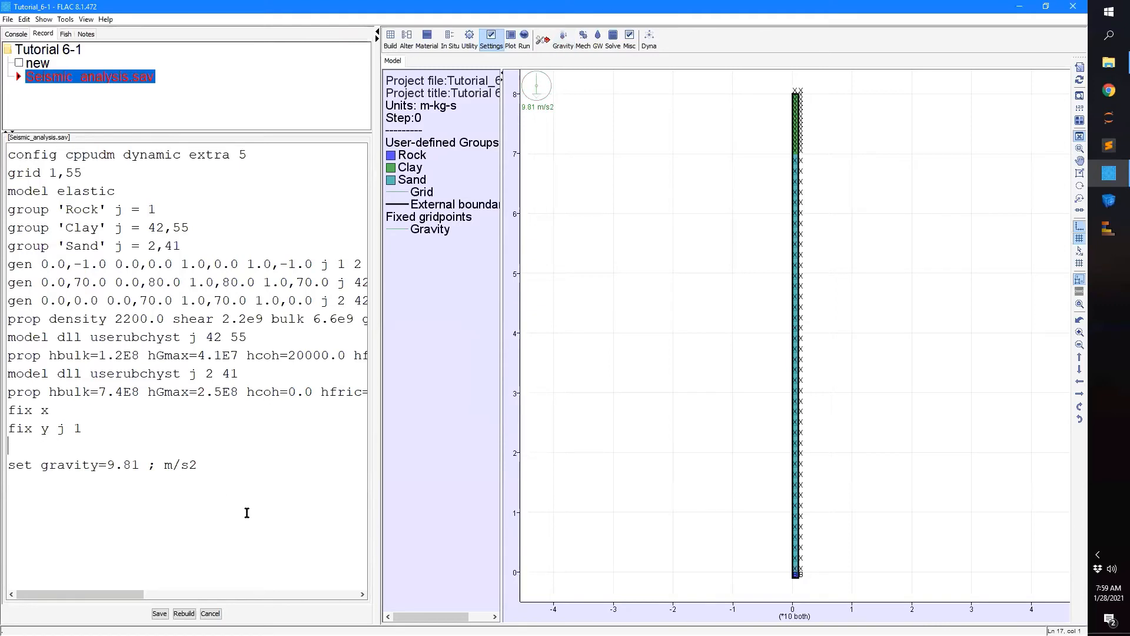
key(Delete)
click(195, 503)
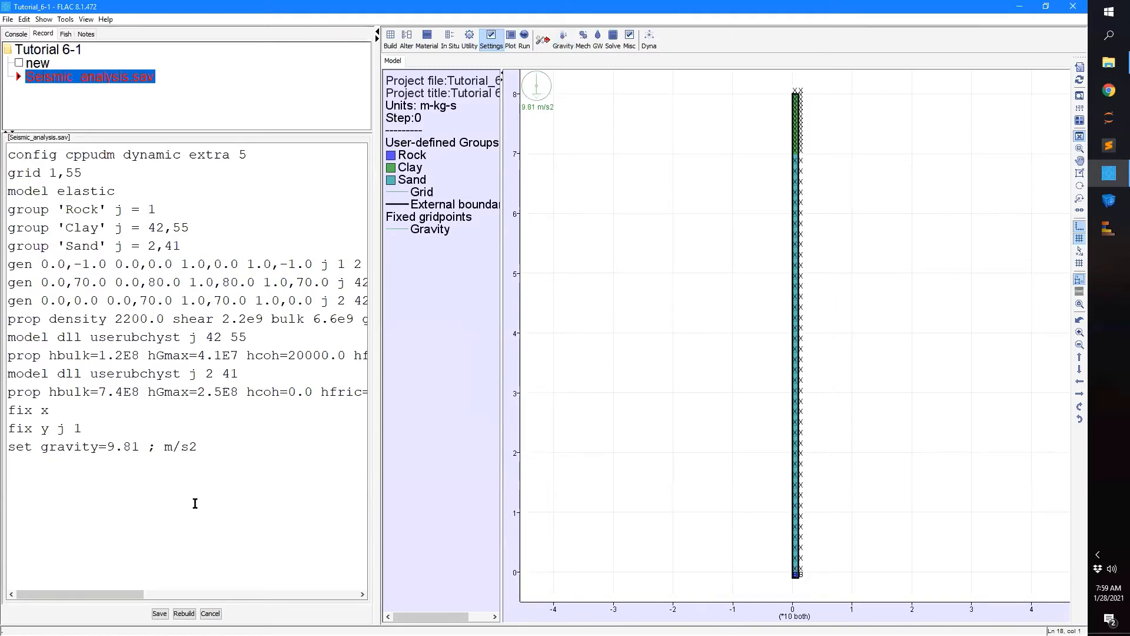
text(solve)
click(183, 613)
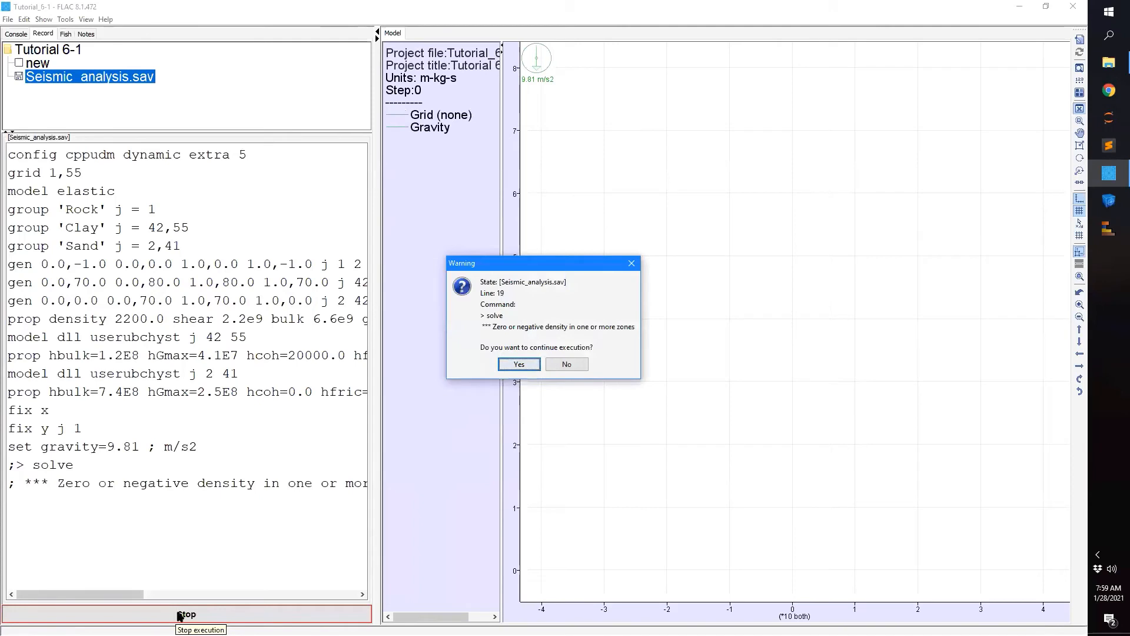
- Stop the execution at the solve command and leave script editing, with the script view widened
click(566, 364)
click(209, 614)
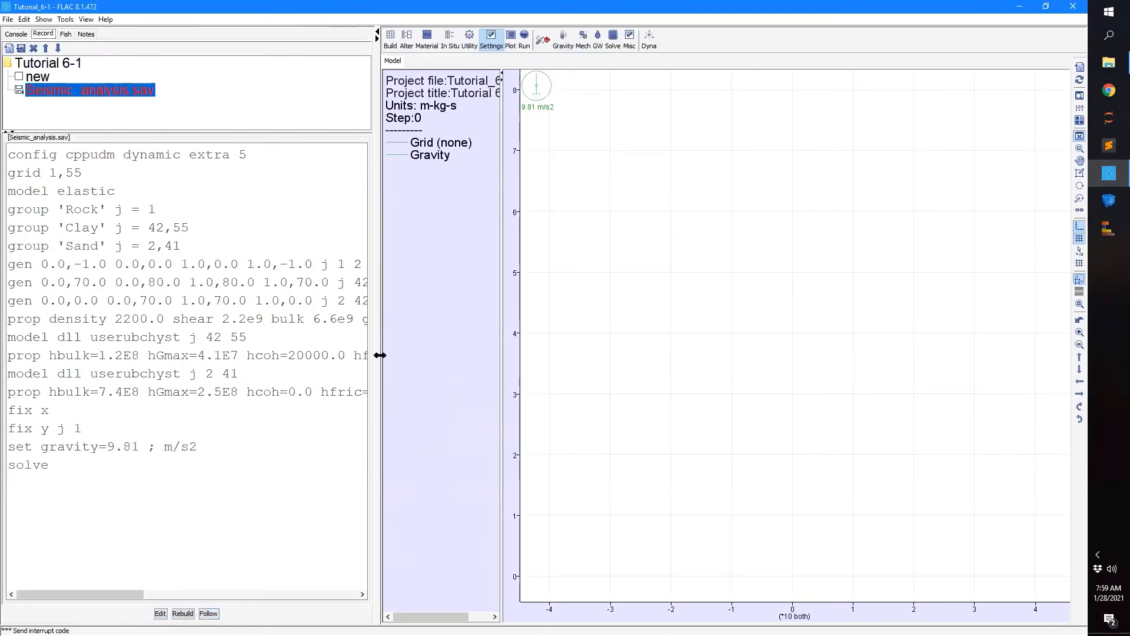
drag(402, 354, 683, 356)
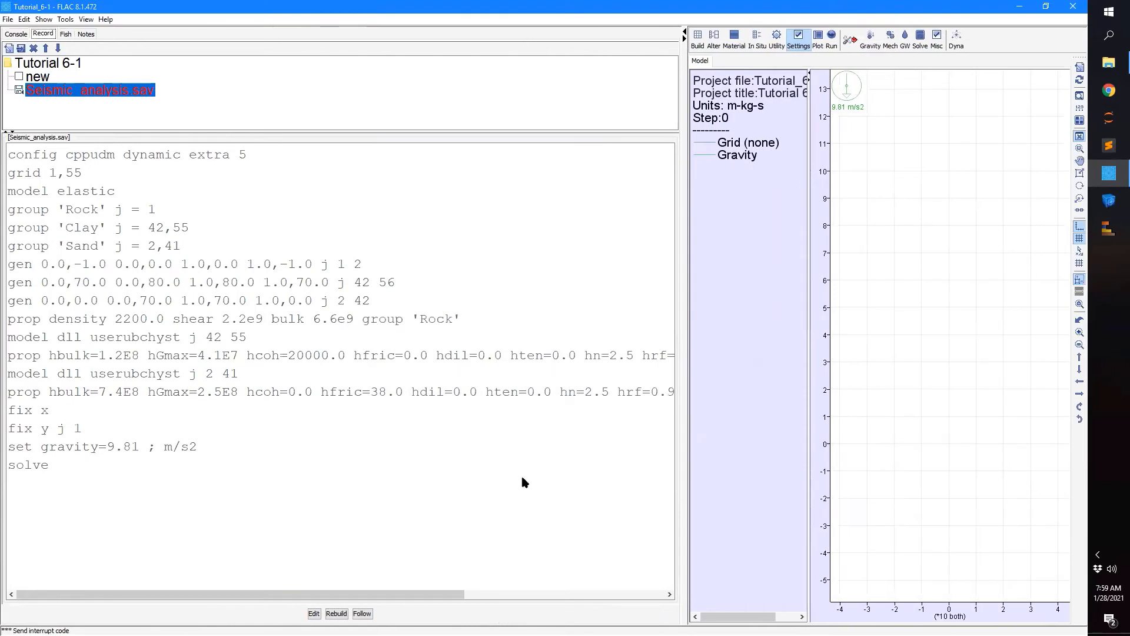
- Insert a line above fix x in the script that sets a density of 1800.0 for group 'Clay'
click(312, 614)
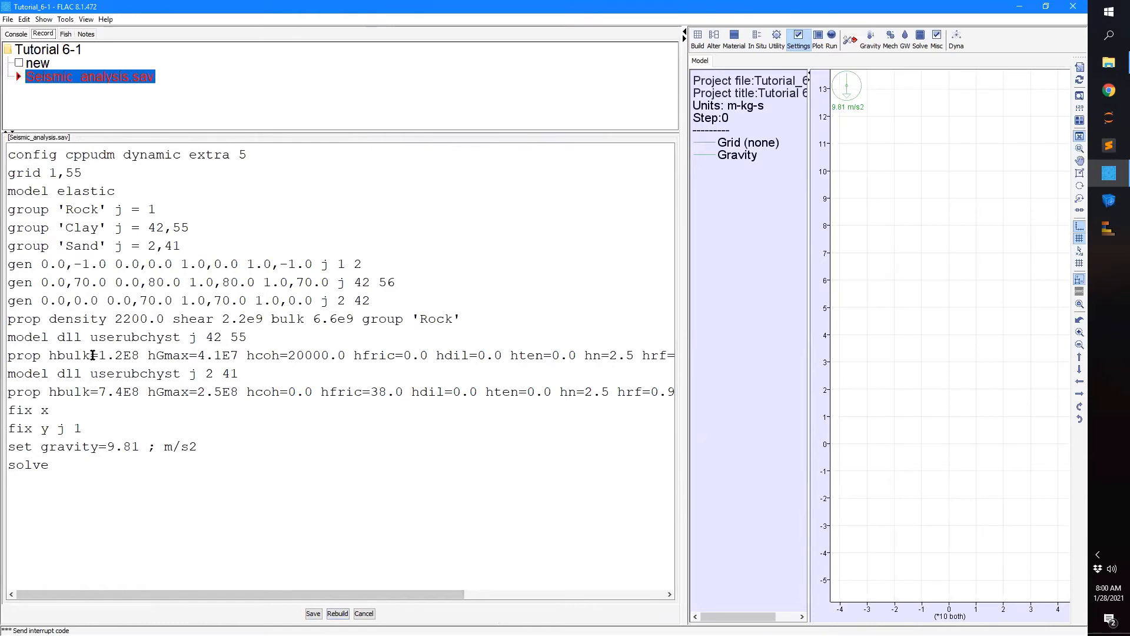
click(16, 410)
key(Left)
key(Return)
key(Up)
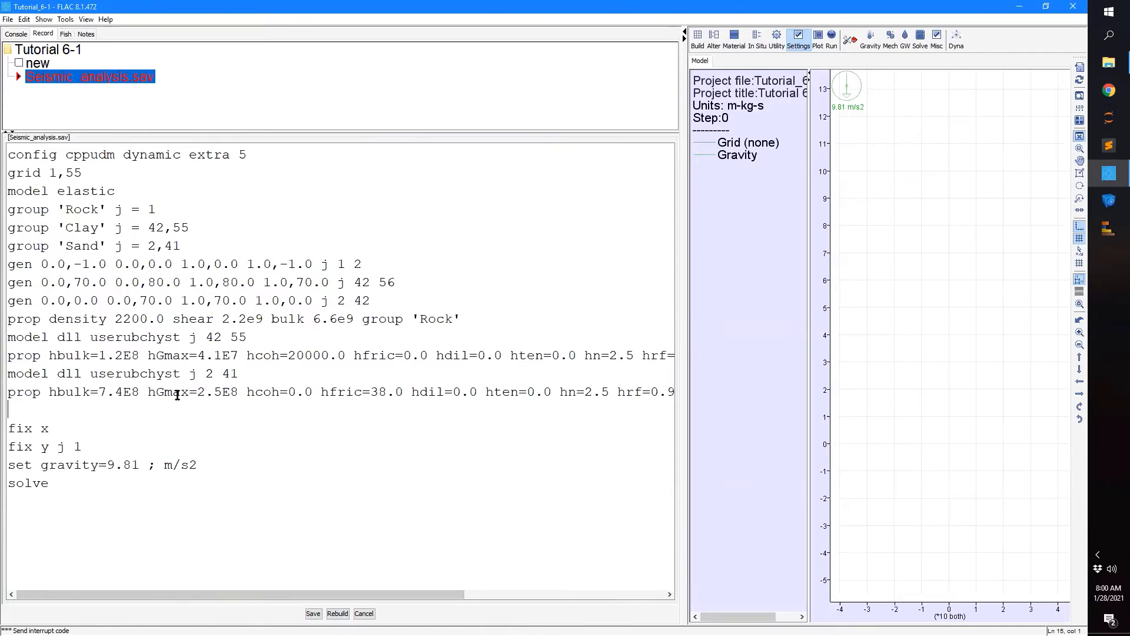
text(prop density)
text(19)
key(BackSpace)
text(800.0)
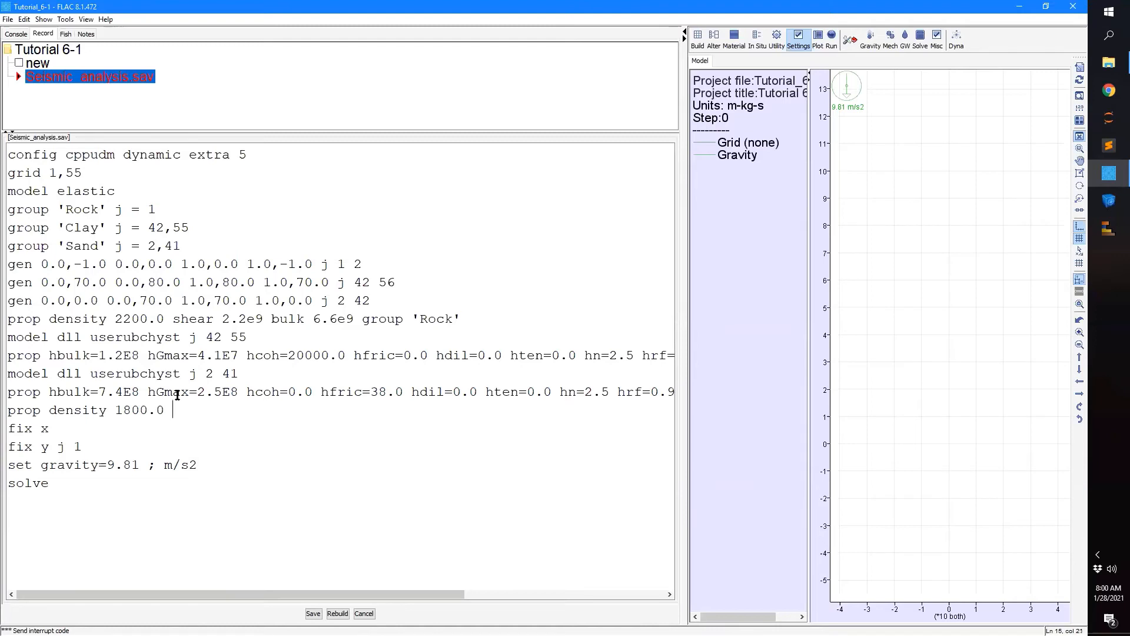
text( group 'Clay')
- Add a property line with a density of 2000.0 for group 'Sand', rebuild the model and decline to continue execution
key(Return)
text(prop denisty )
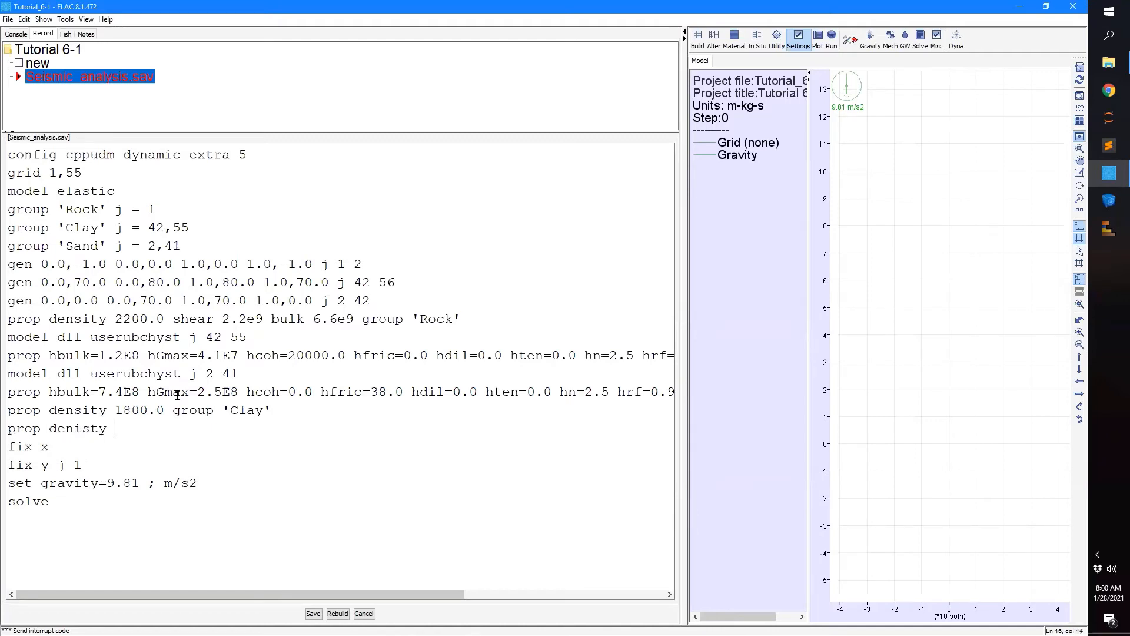
text(200)
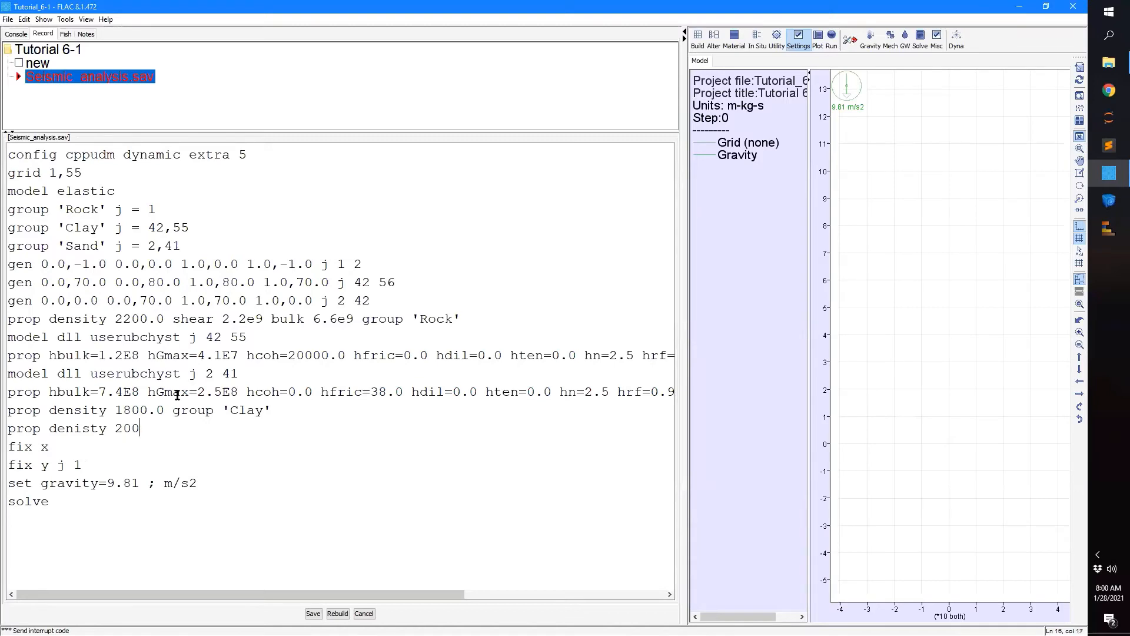
text(0.0 group 'Sand')
click(337, 613)
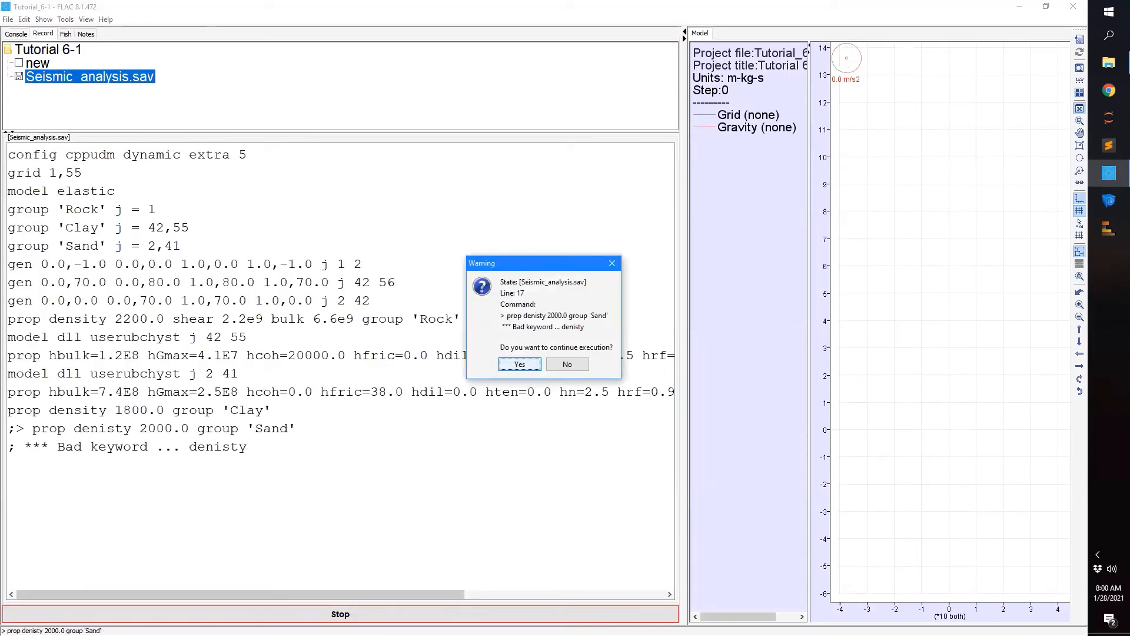
click(563, 364)
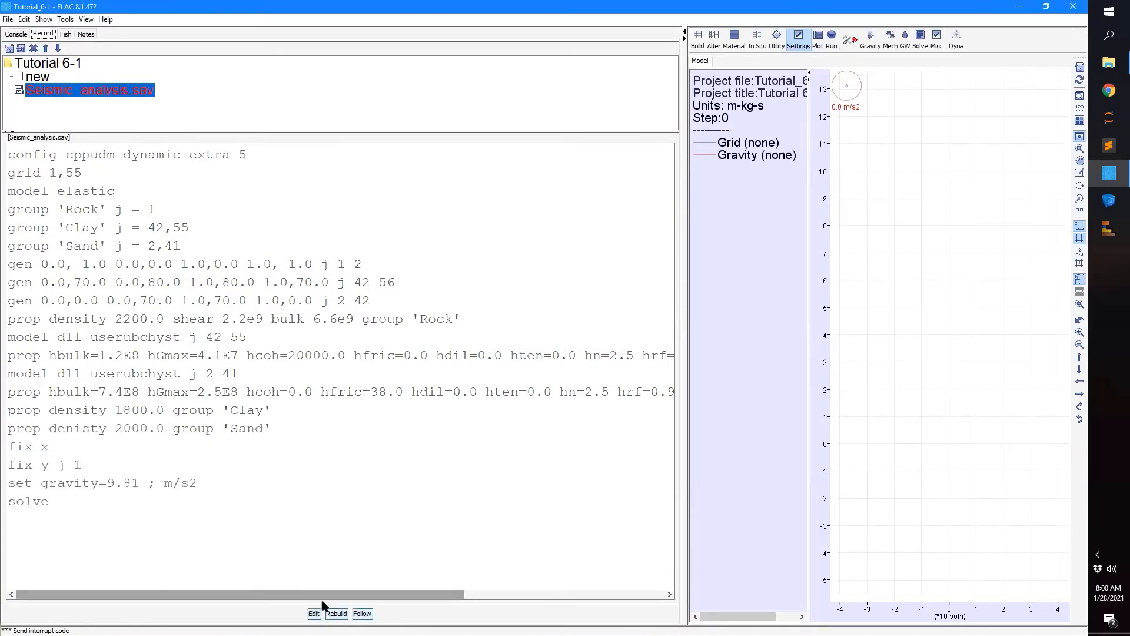
- Correct the misspelled density keyword in the 'Sand' property line, rebuild the model and halt the cycling
click(62, 429)
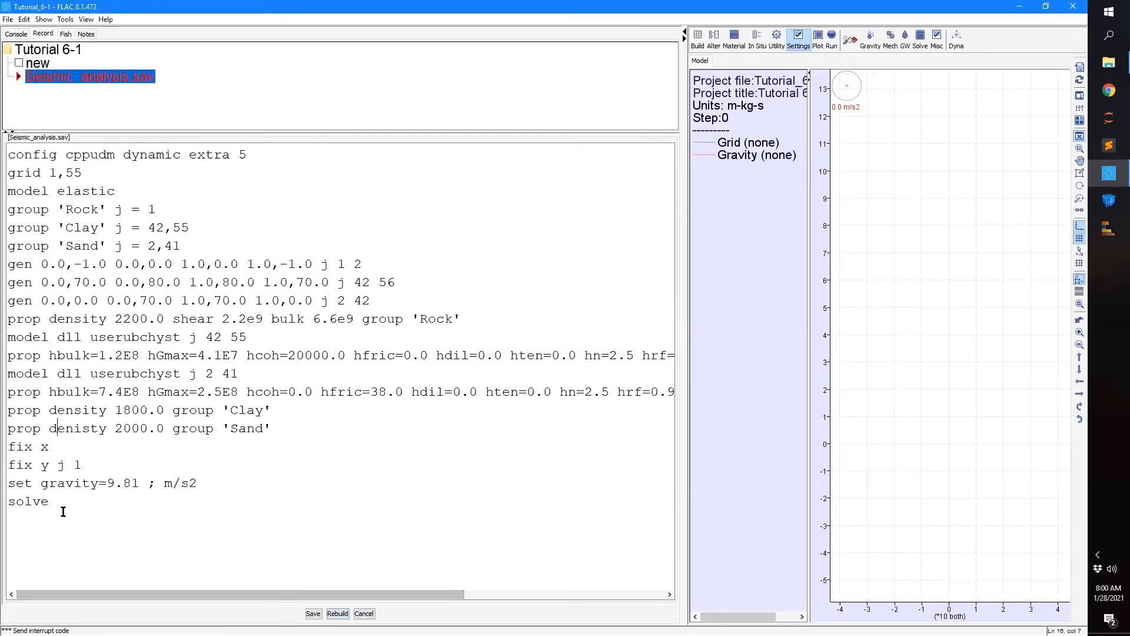
key(Delete)
key(Delete)
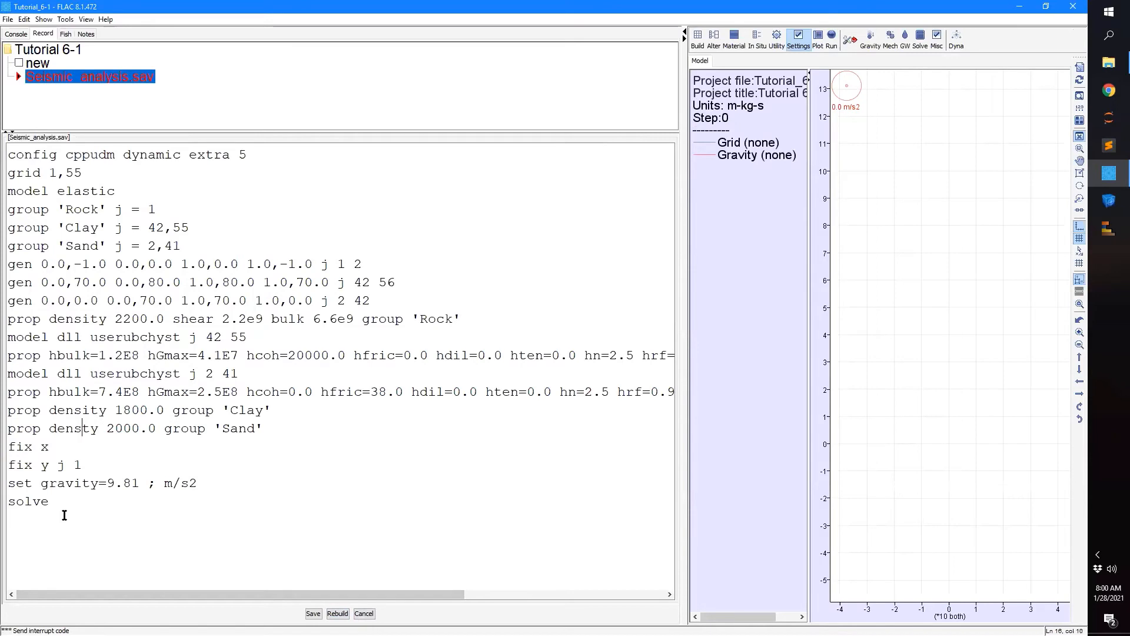
text(si)
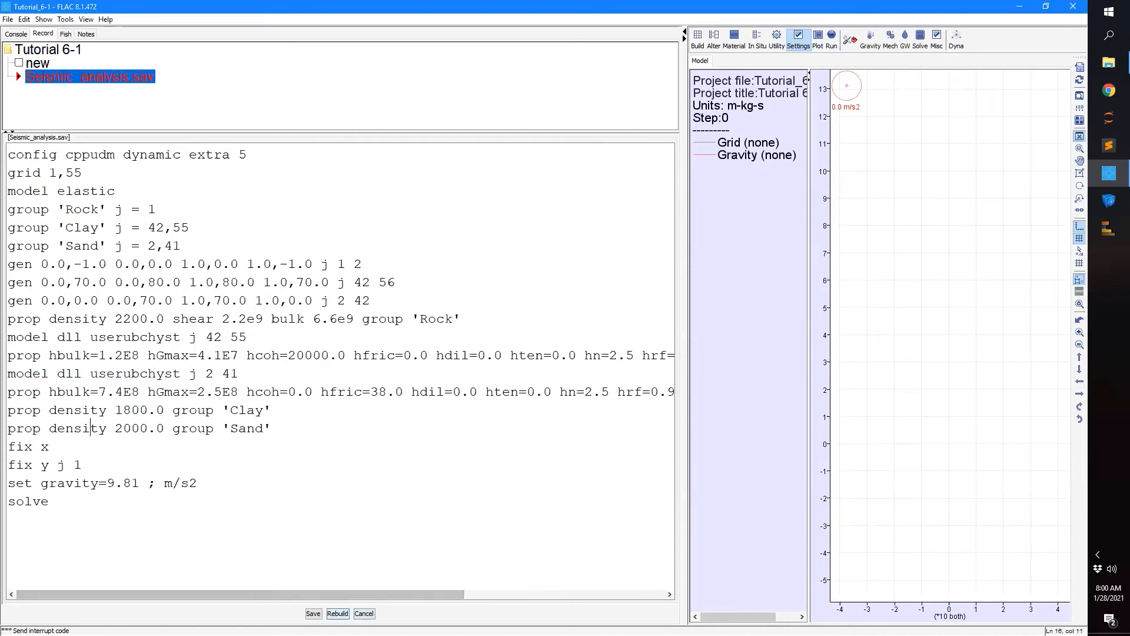
click(337, 613)
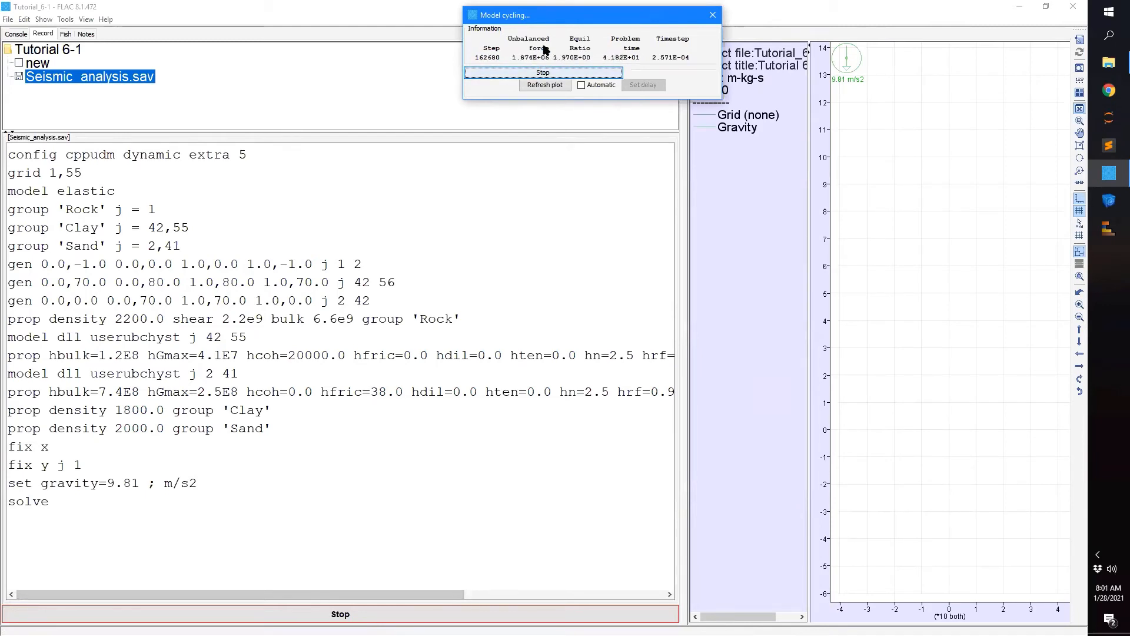
click(523, 74)
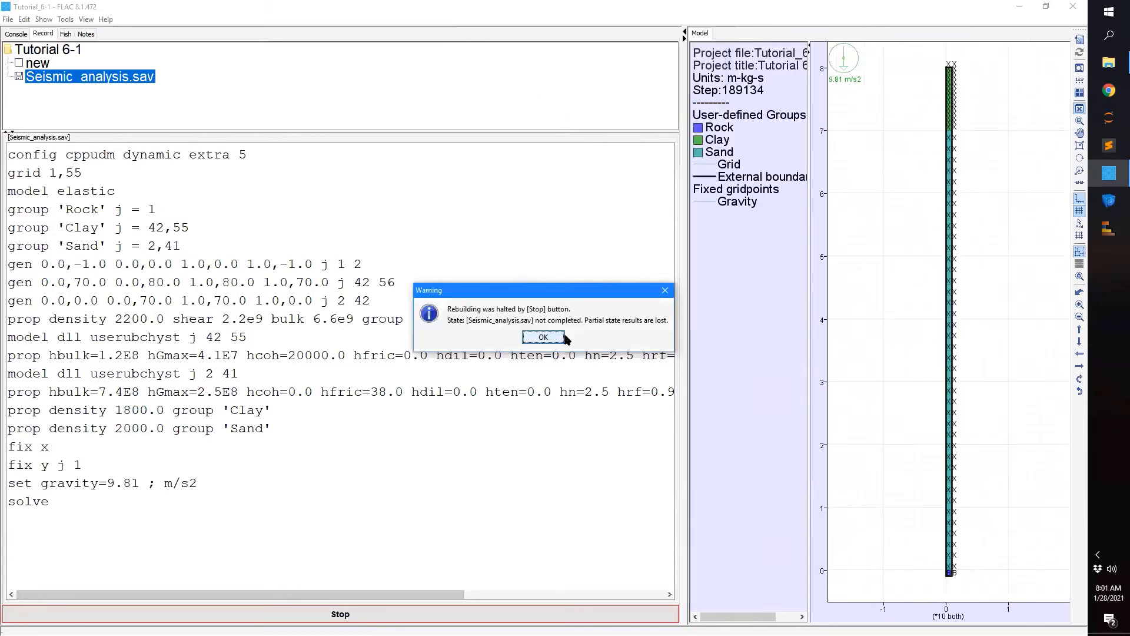
click(541, 339)
- Insert the command set dyn off above solve, then rebuild the model and save its state
click(314, 612)
click(227, 489)
key(Return)
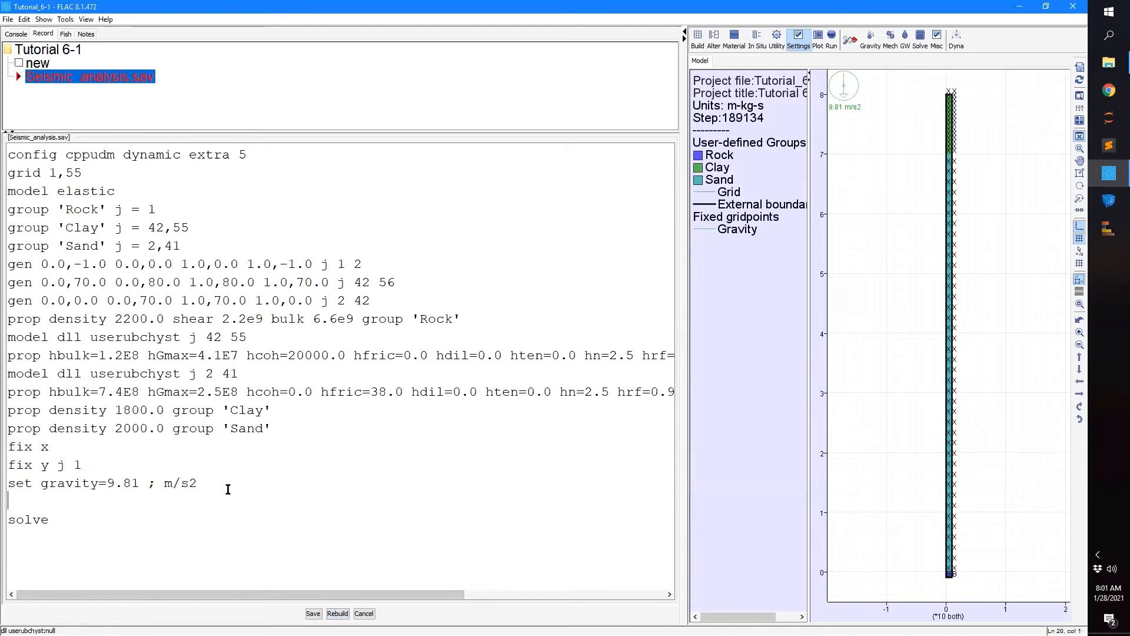
text(set dyn off)
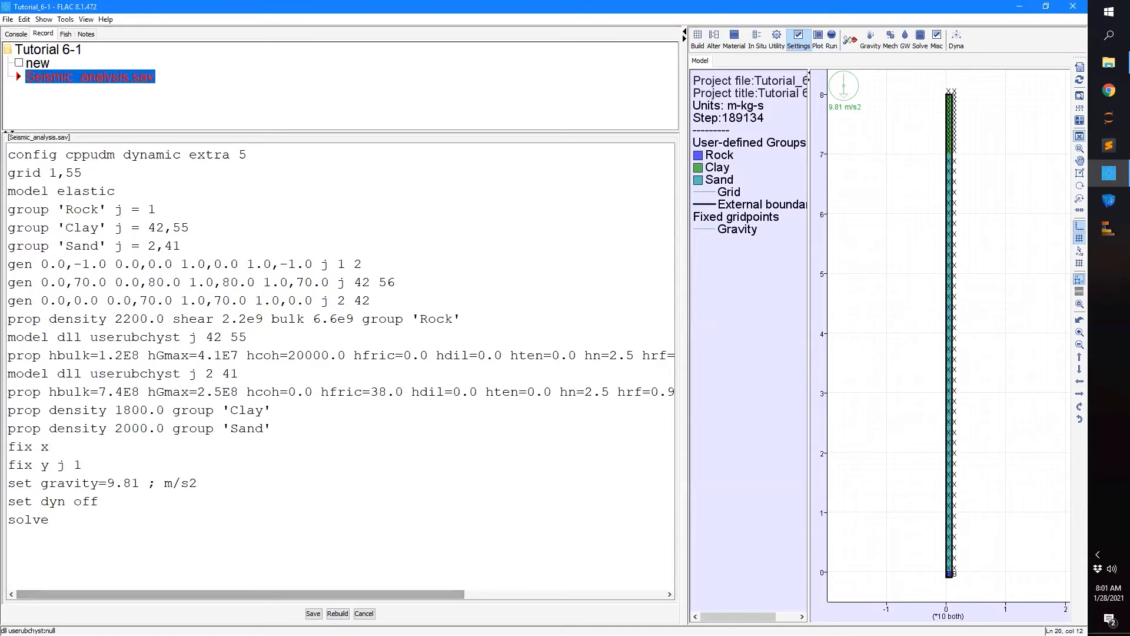
click(337, 613)
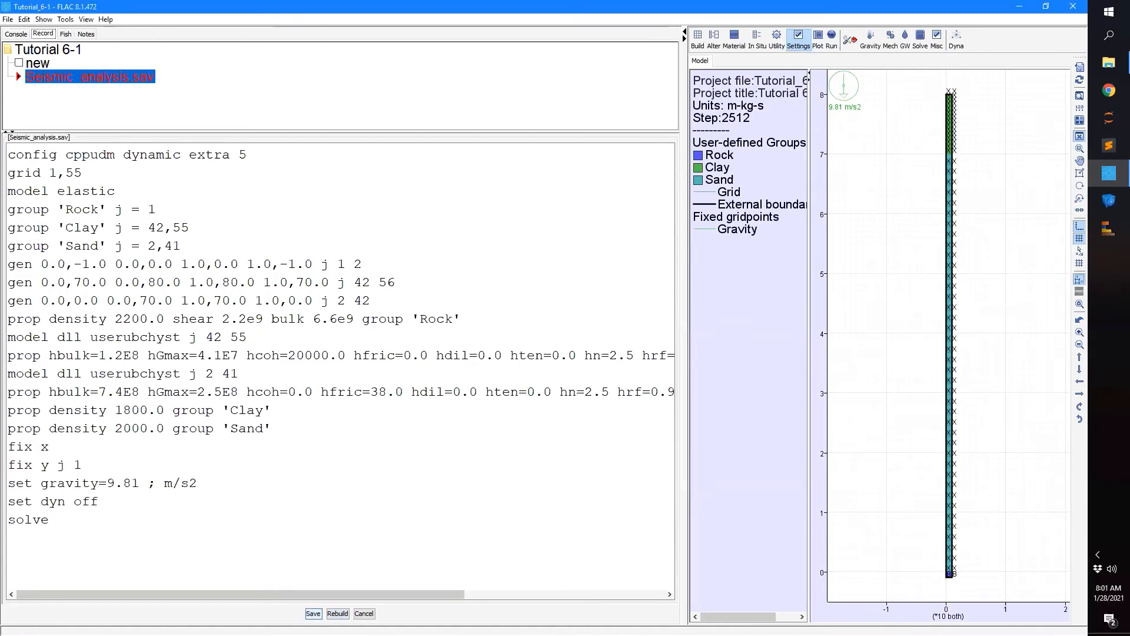
click(314, 614)
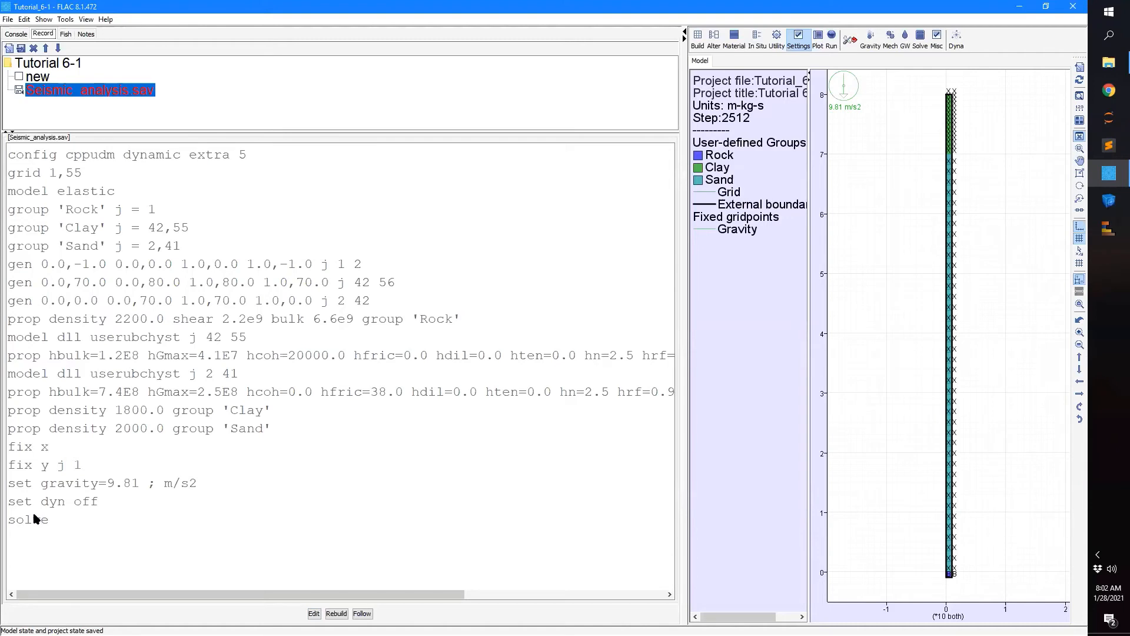
- Enlarge the plot area and set up a model plot named state_of_stress with the grid and displacement vectors
drag(684, 157, 431, 169)
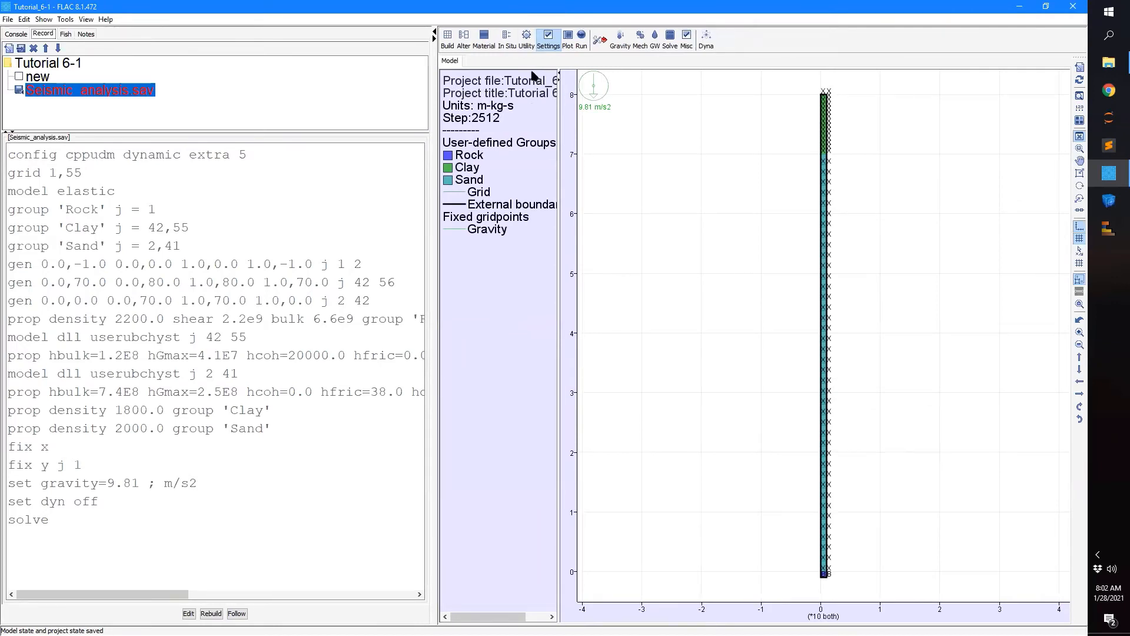
click(569, 42)
click(618, 38)
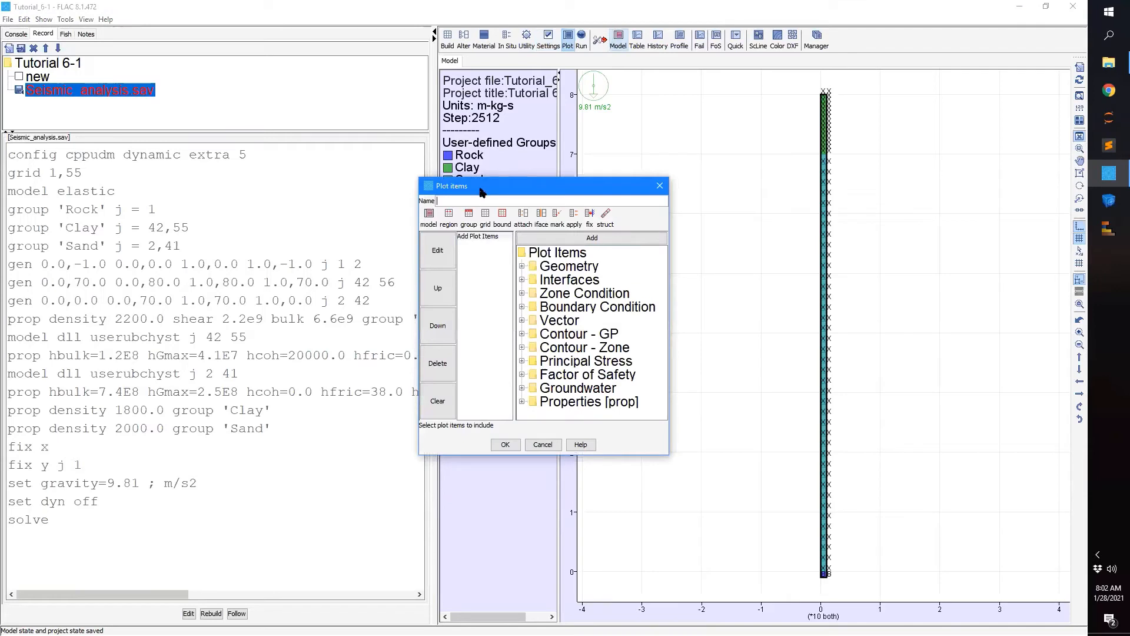
text(state_of_stress)
click(484, 214)
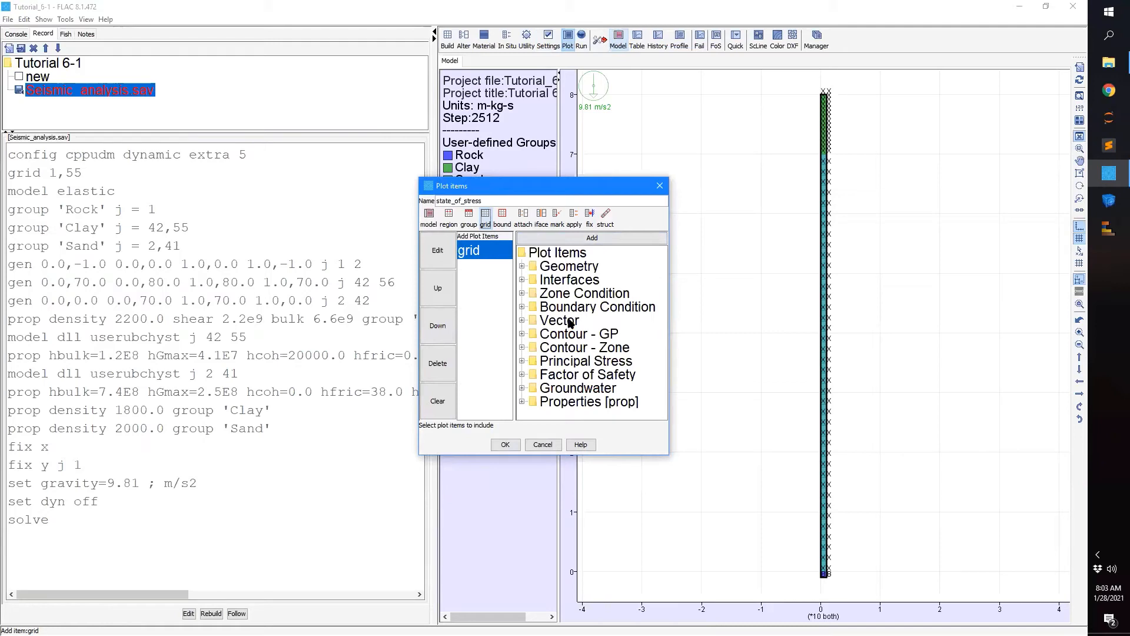
double_click(569, 322)
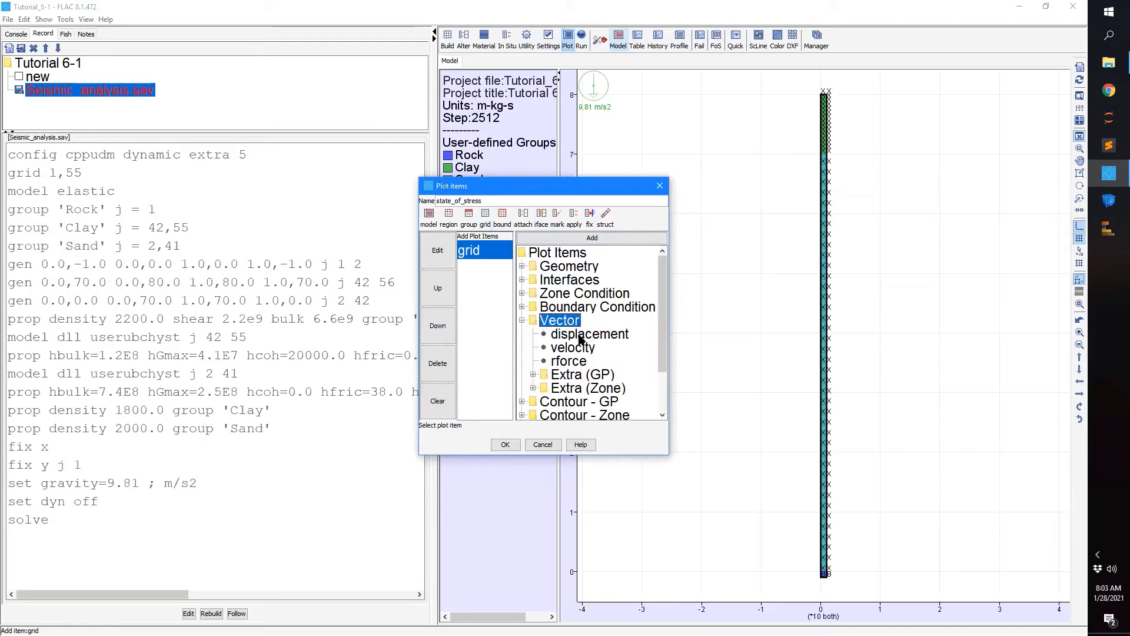
double_click(580, 336)
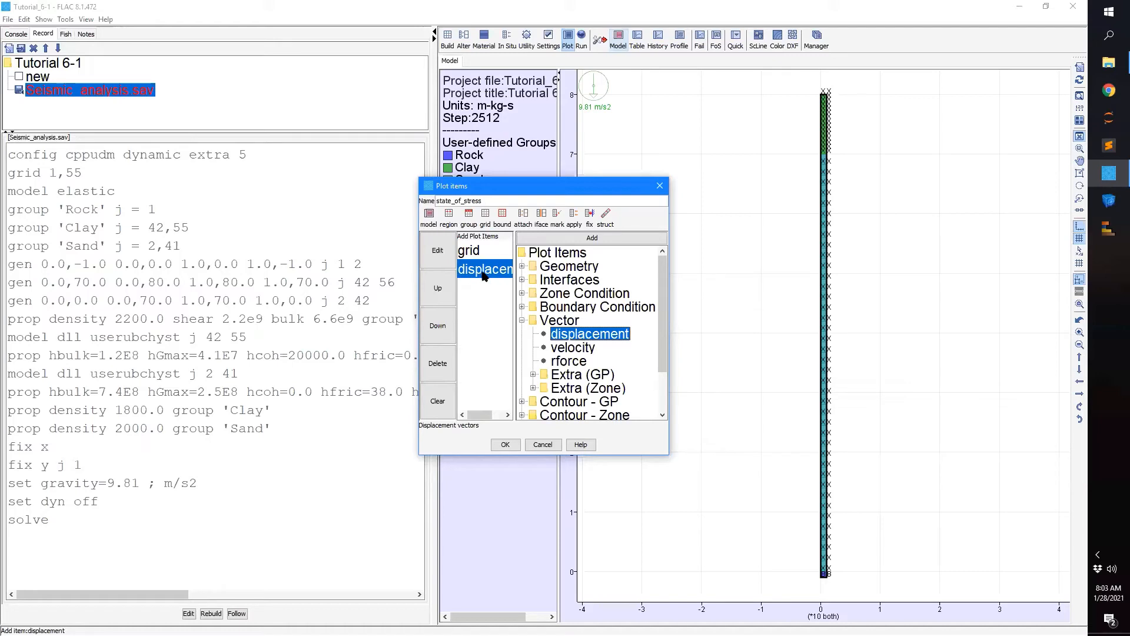
- Set the colour of the displacement vectors plot item to blue
click(451, 252)
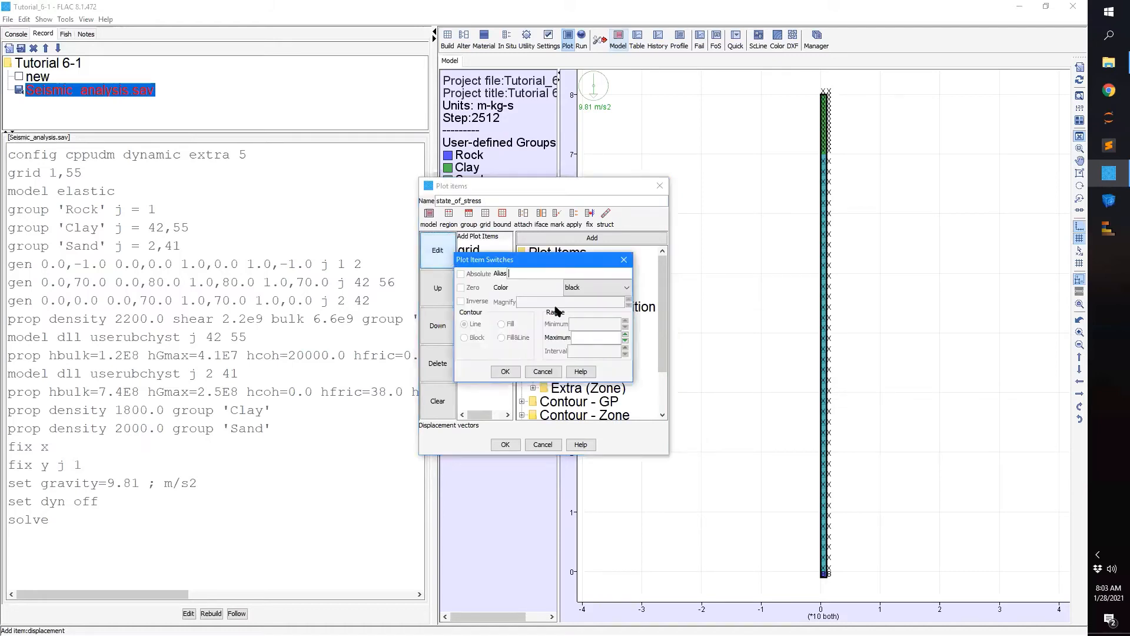
click(625, 286)
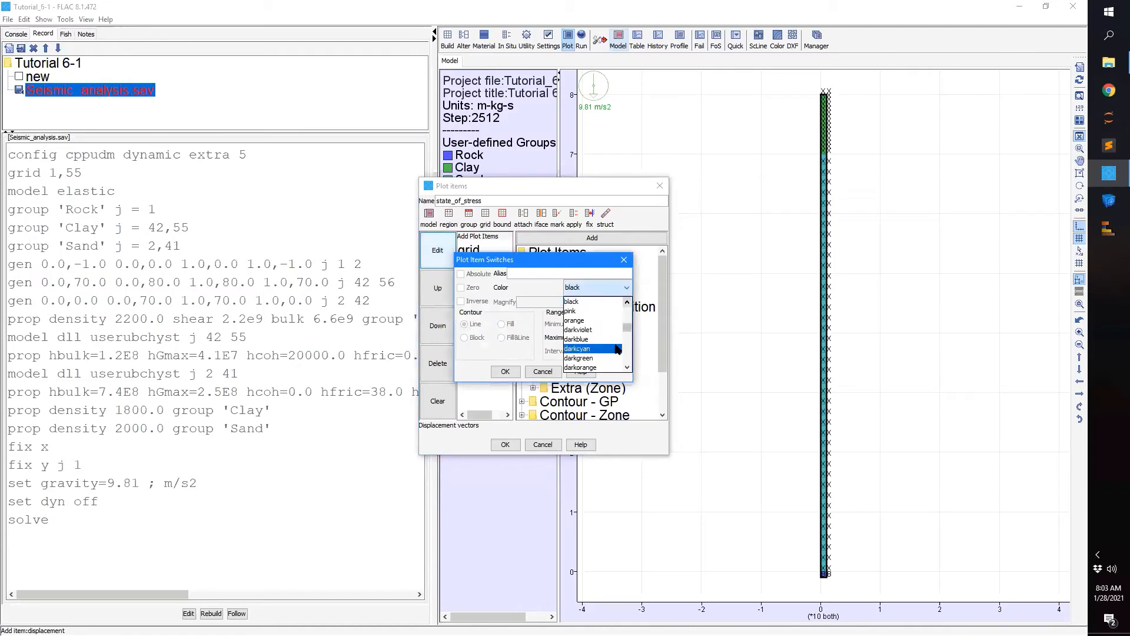
click(625, 302)
click(626, 303)
click(626, 303)
click(627, 303)
click(626, 303)
click(627, 303)
click(627, 303)
click(627, 303)
click(627, 303)
click(626, 303)
click(627, 303)
click(627, 303)
click(626, 303)
click(627, 303)
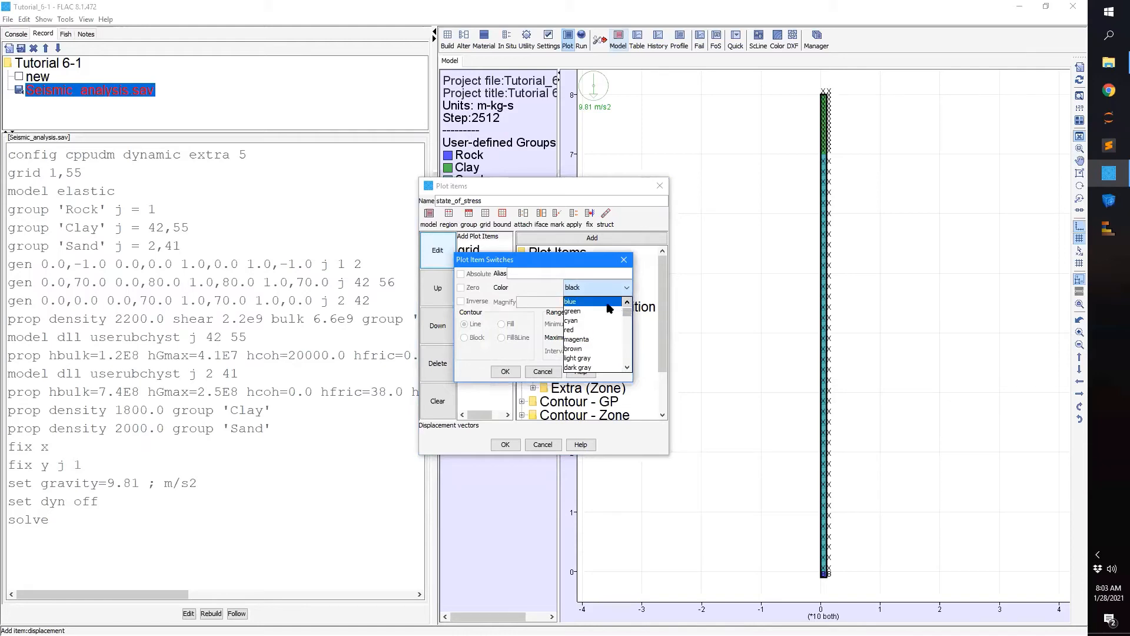
click(609, 303)
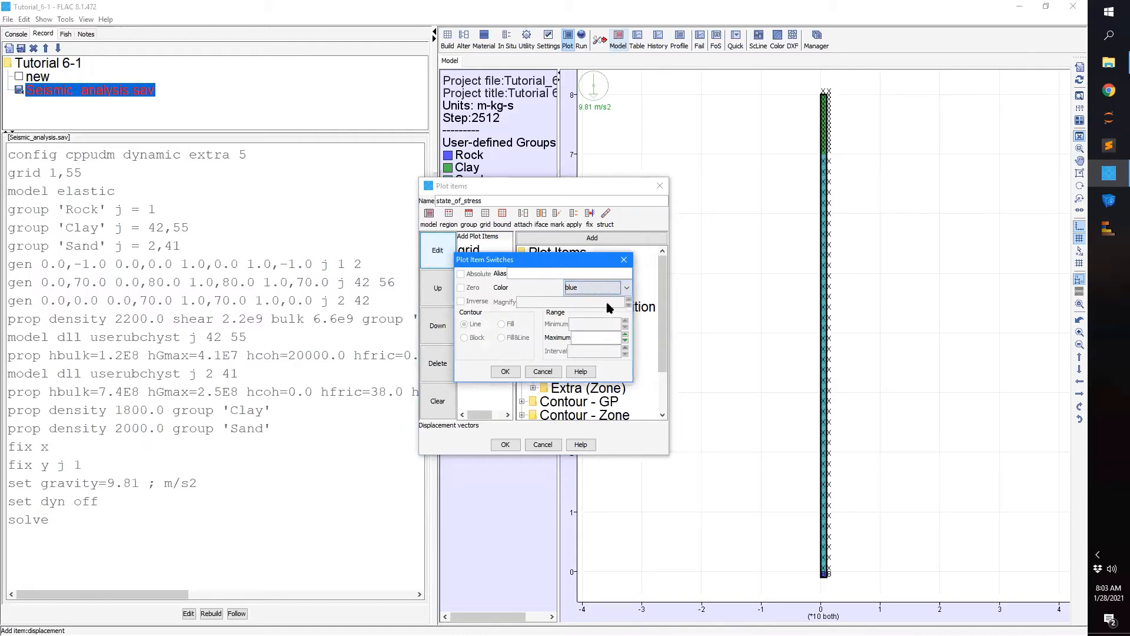
click(504, 373)
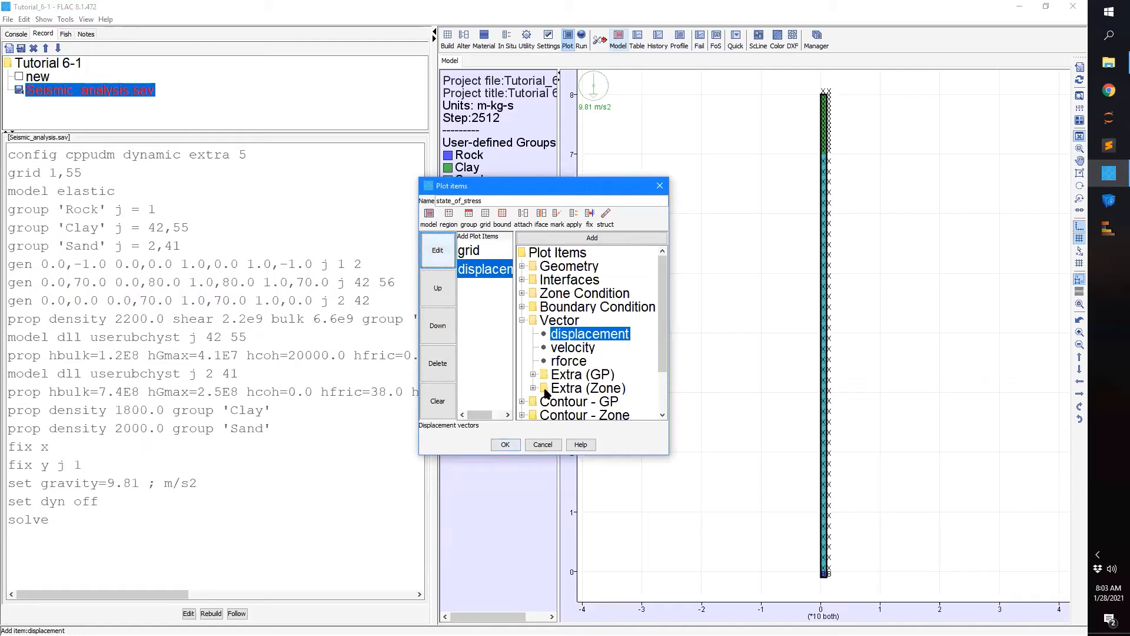
- Add the principal effective stress tensors (estress) to the plot items and generate the plot
click(523, 321)
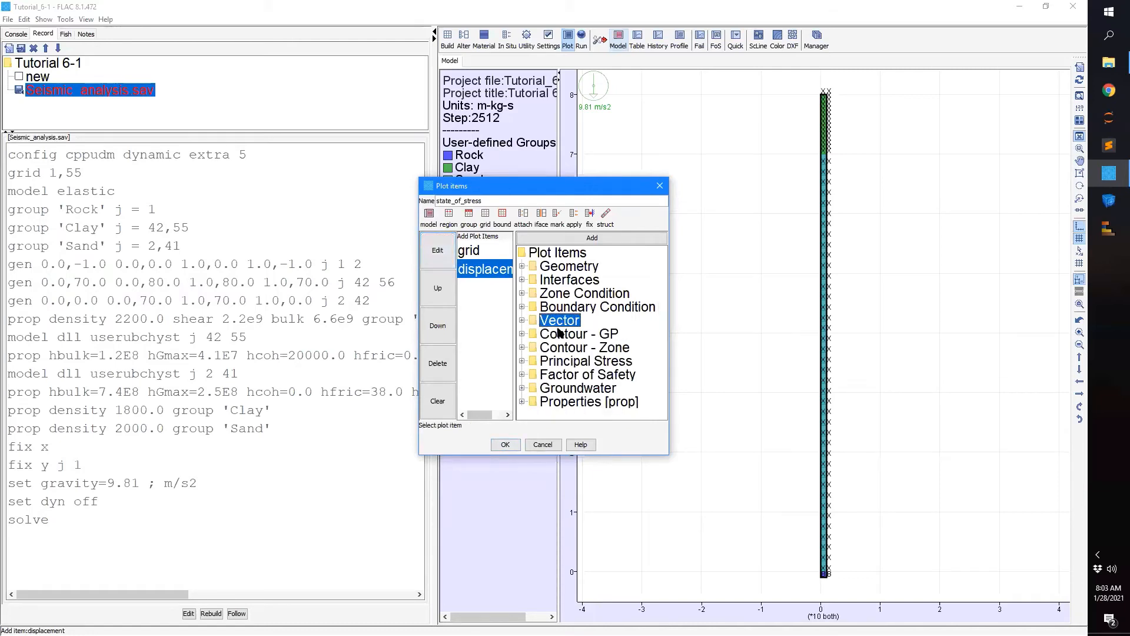
double_click(561, 362)
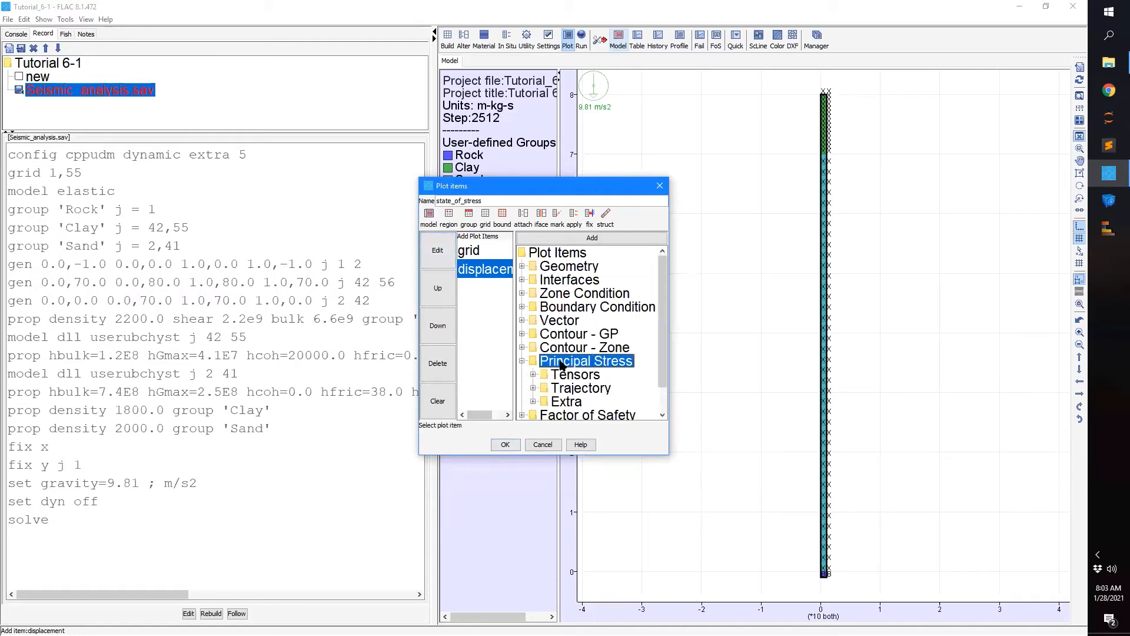
double_click(570, 372)
scroll(571, 373, down, 1)
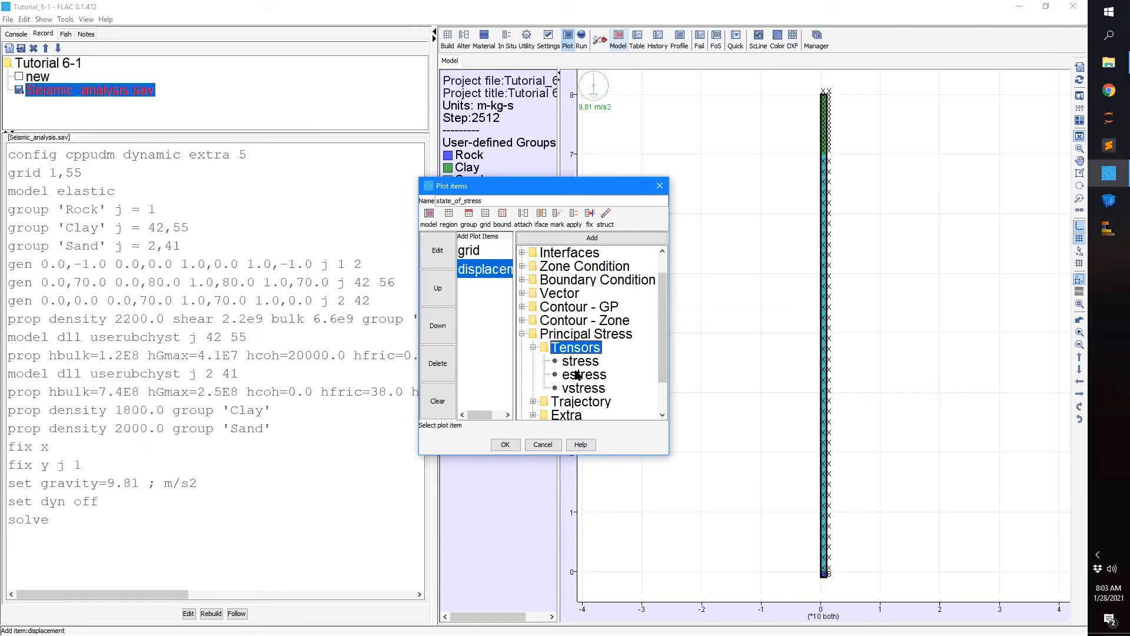
click(578, 375)
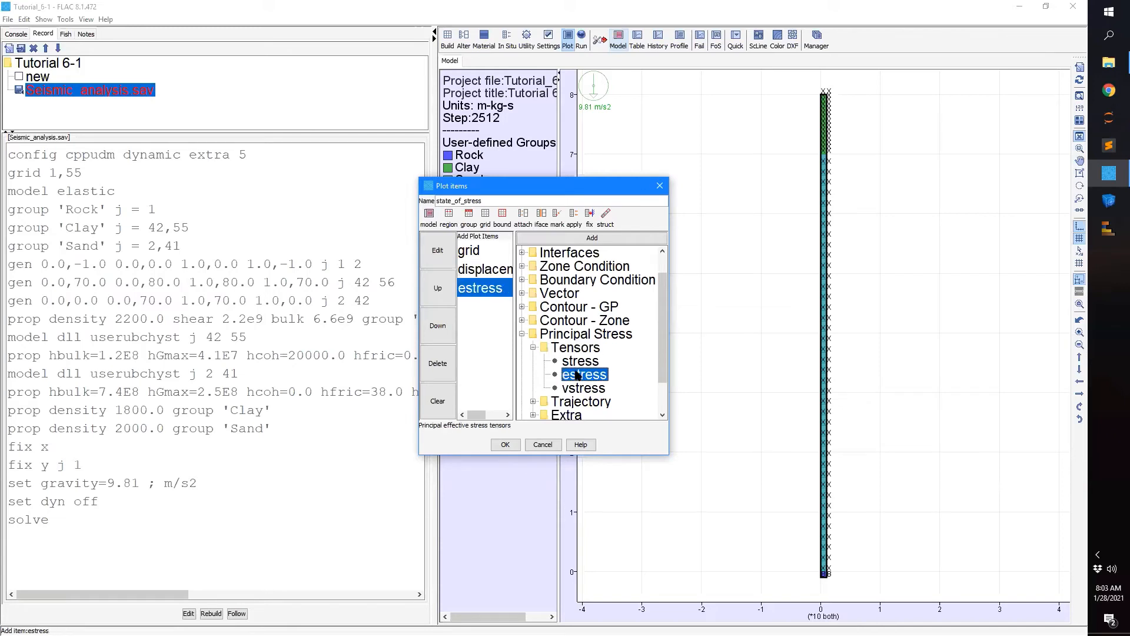
click(505, 445)
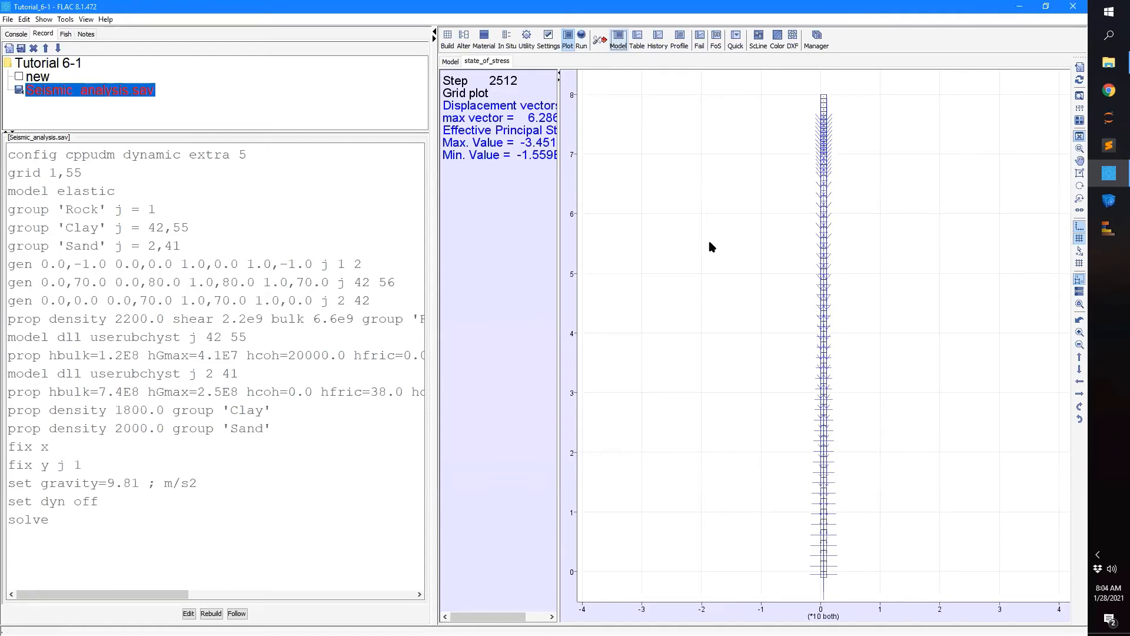
- Change the colour of the displacement vectors in the state_of_stress plot to green and regenerate the plot
right_click(662, 179)
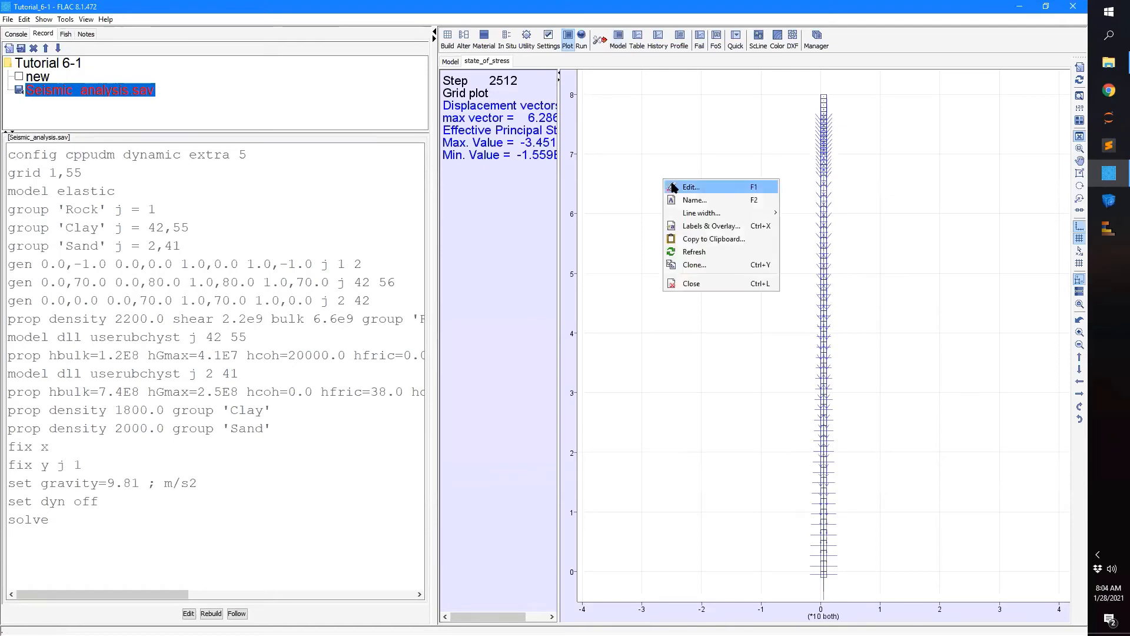
click(674, 186)
click(476, 272)
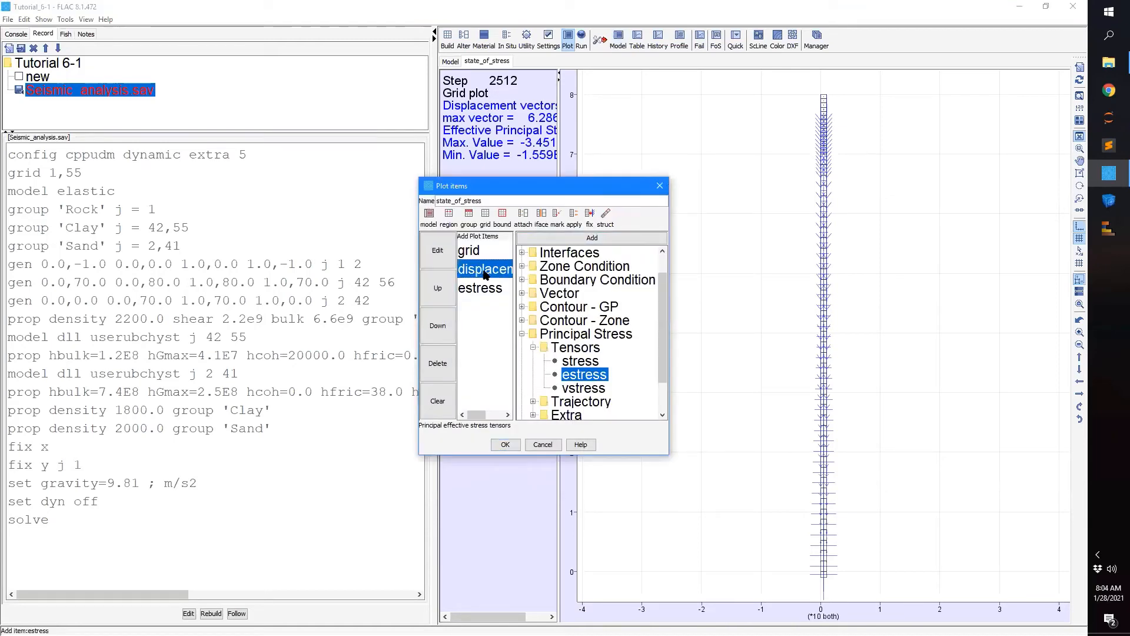
click(440, 252)
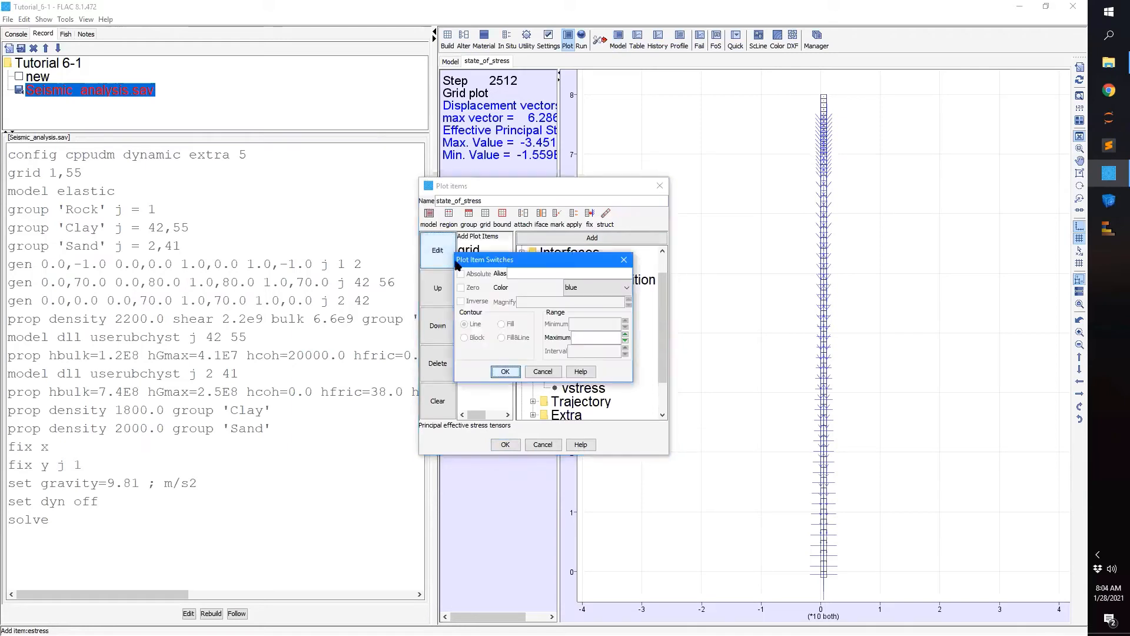
click(594, 289)
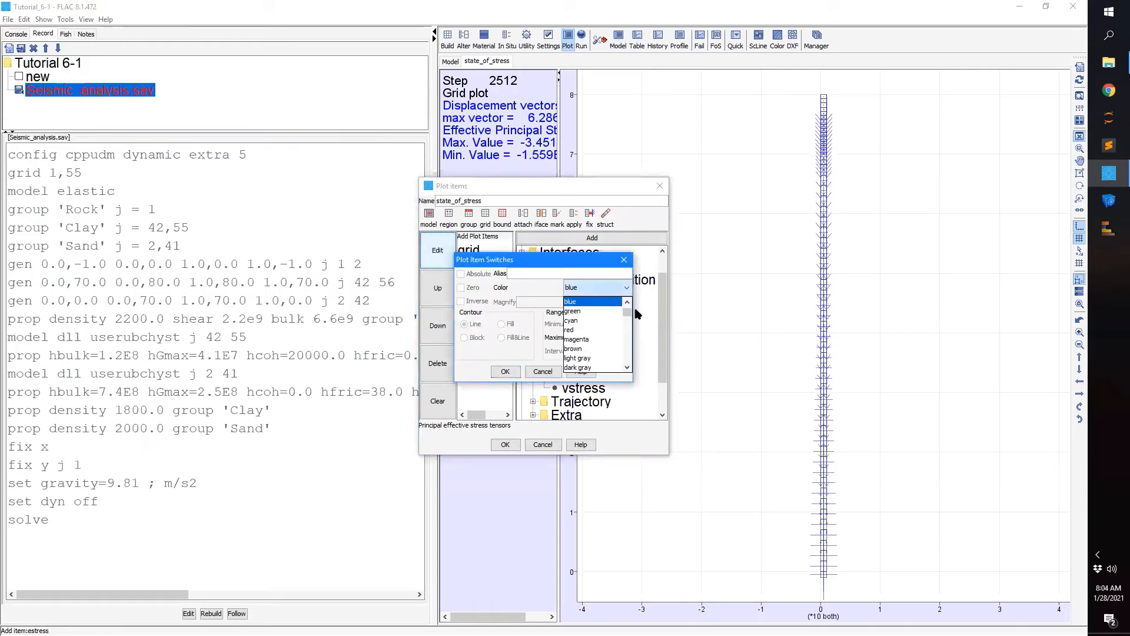
click(601, 313)
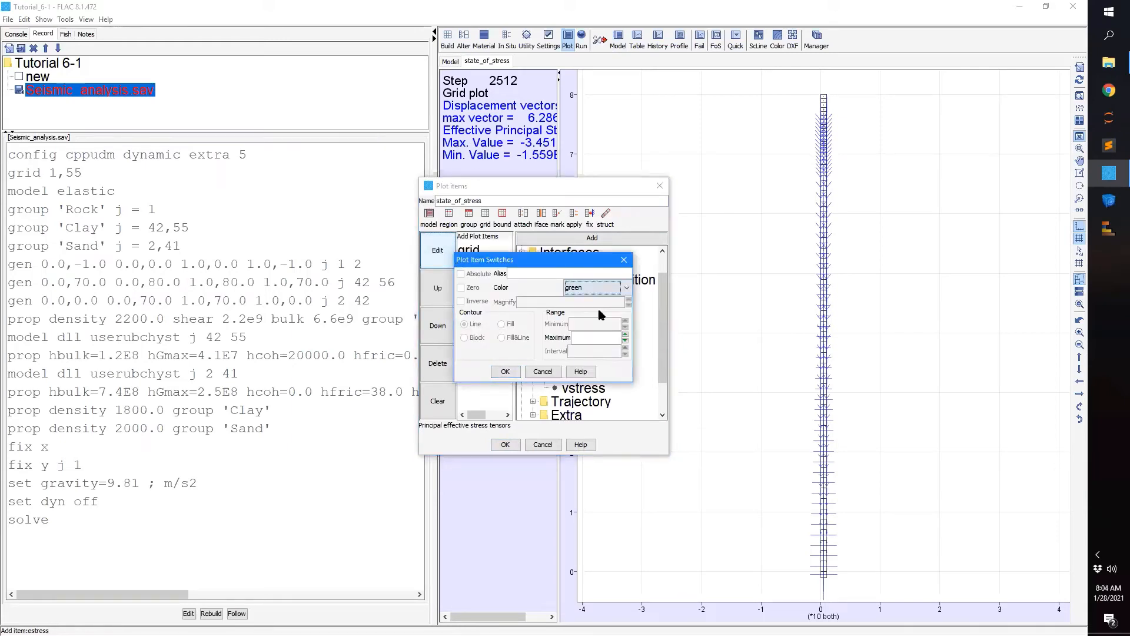
click(507, 371)
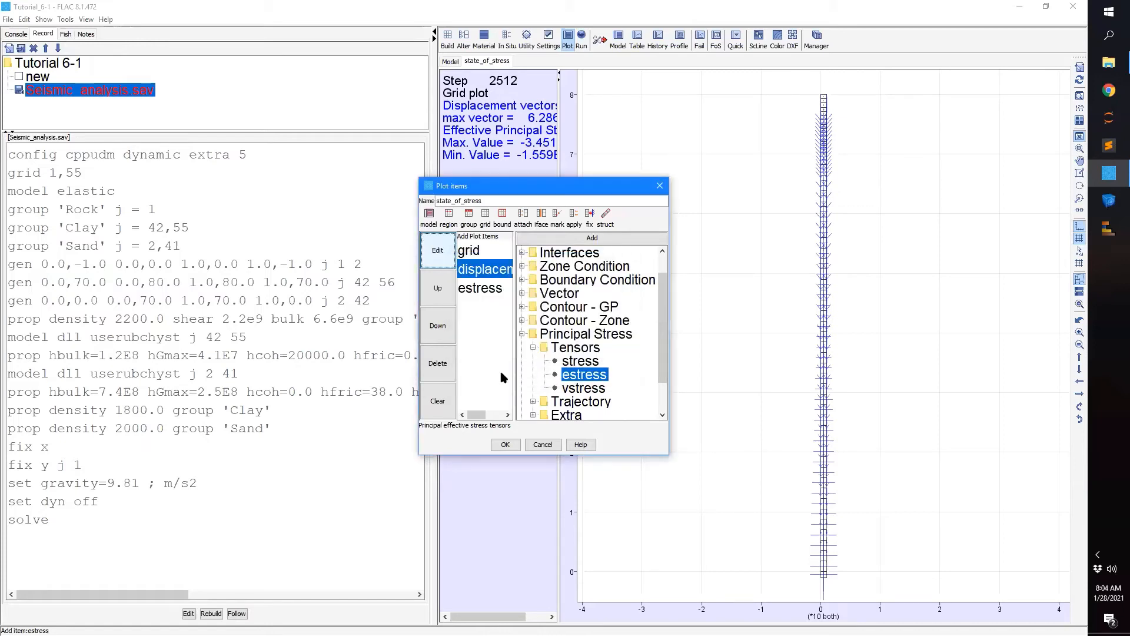
click(505, 445)
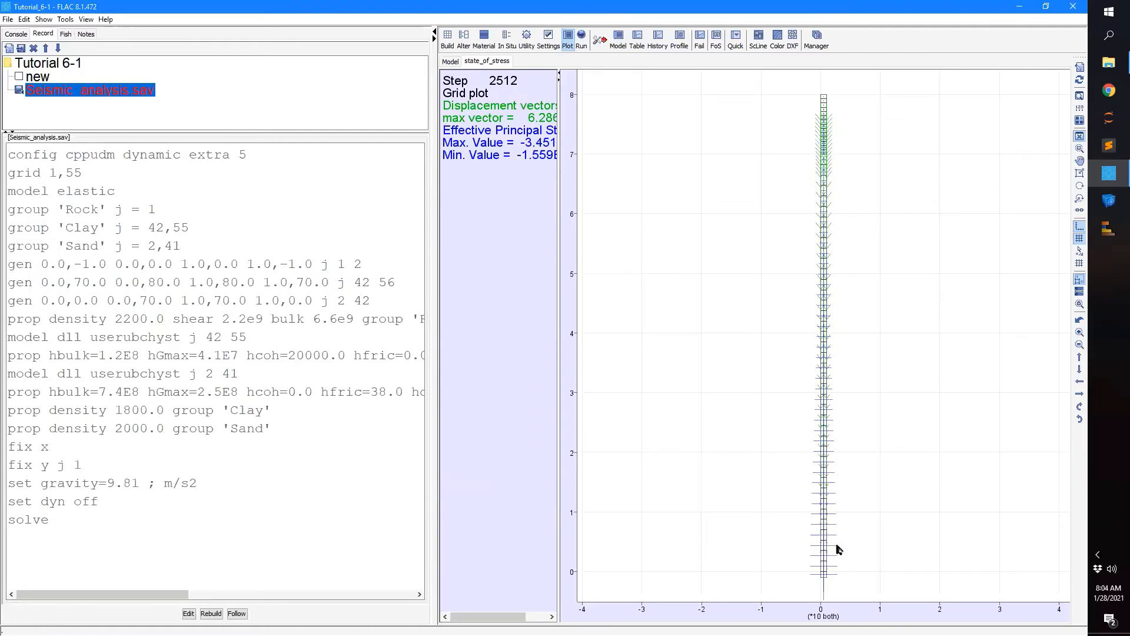
- Examine the displacement vectors and effective principal stress tensors along the soil column from the ground surface down to the base
scroll(832, 87, up, 2)
scroll(832, 96, up, 3)
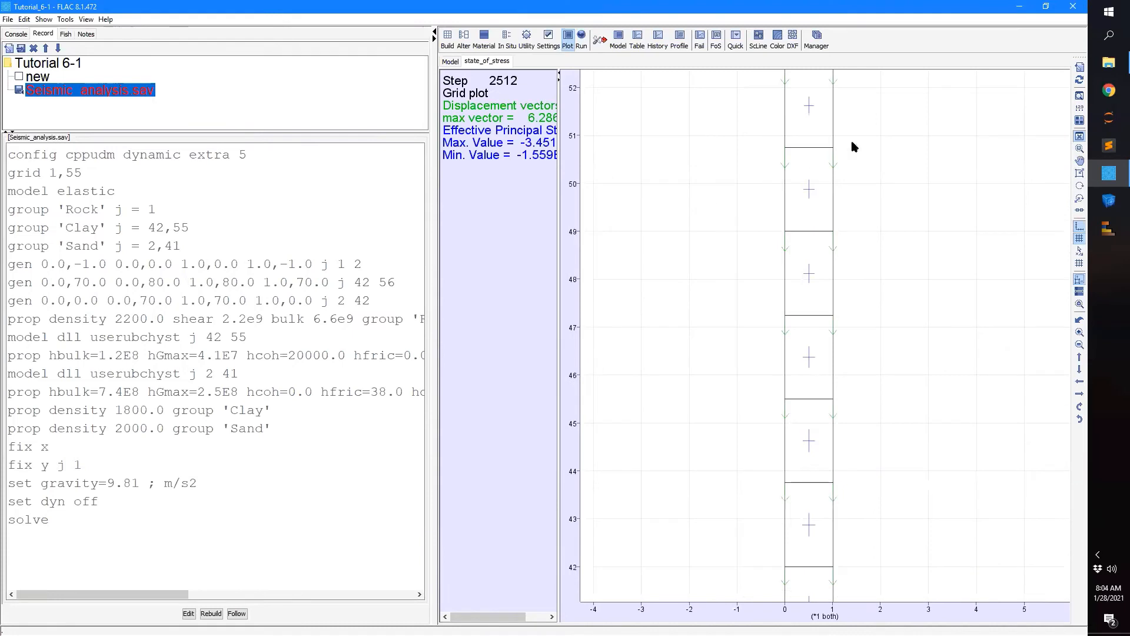
click(1080, 160)
drag(989, 139, 915, 412)
drag(889, 235, 880, 516)
drag(926, 172, 890, 500)
drag(882, 232, 876, 558)
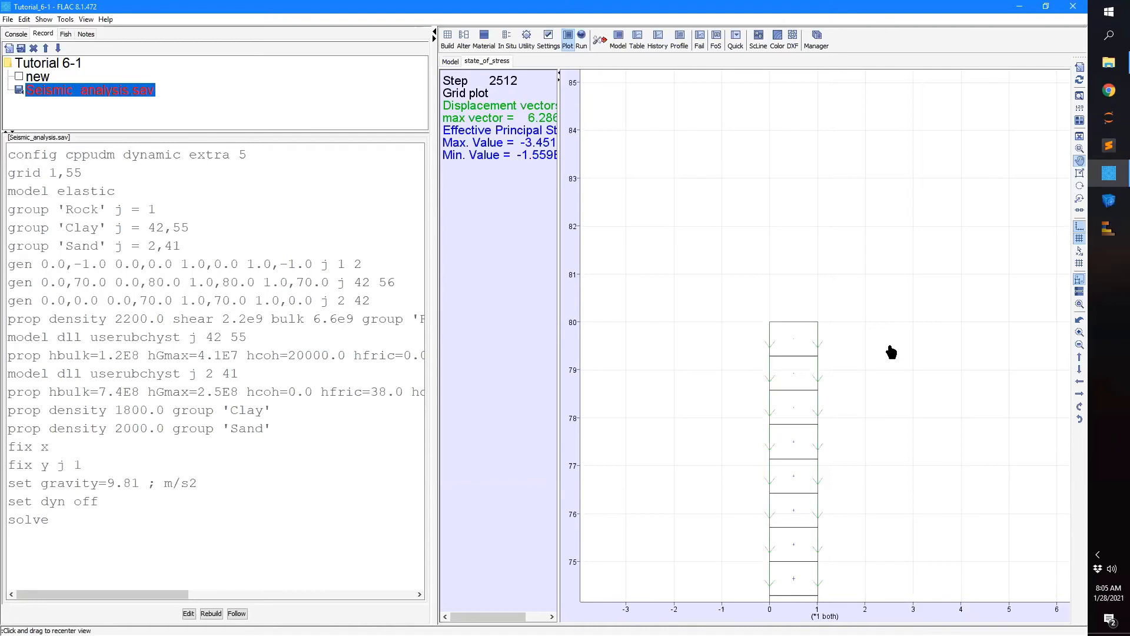
drag(947, 402, 875, 108)
drag(869, 429, 912, 161)
drag(945, 406, 901, 112)
drag(925, 475, 940, 215)
drag(910, 502, 917, 131)
drag(900, 386, 875, 169)
drag(856, 346, 870, 164)
drag(870, 492, 895, 235)
drag(901, 437, 898, 232)
drag(888, 532, 883, 265)
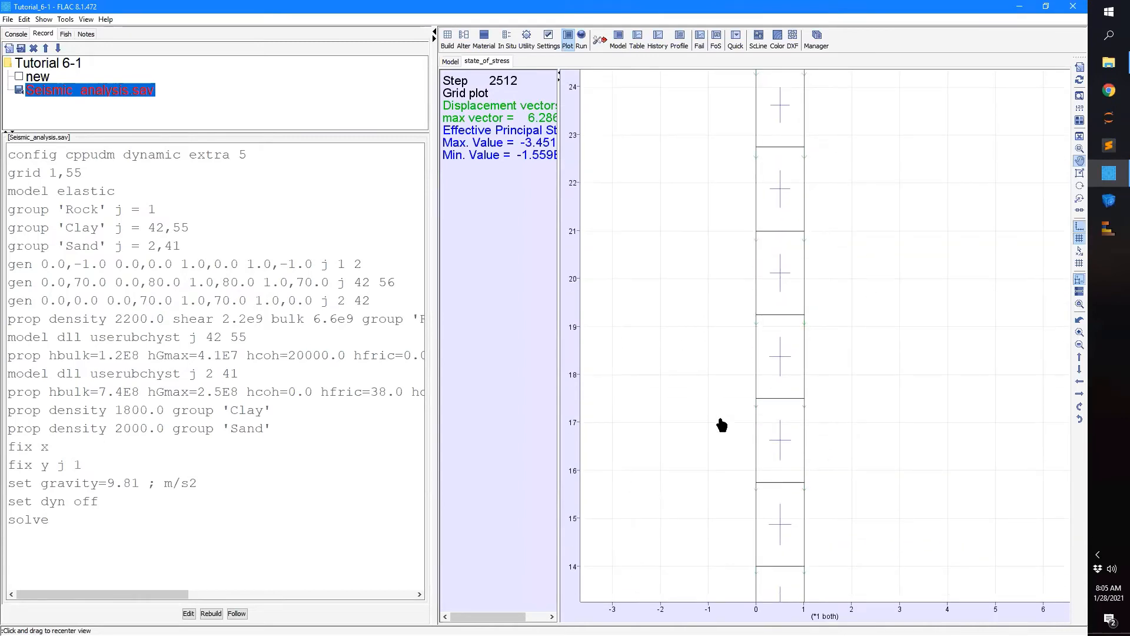
drag(916, 492, 924, 305)
drag(884, 458, 871, 229)
drag(869, 495, 873, 296)
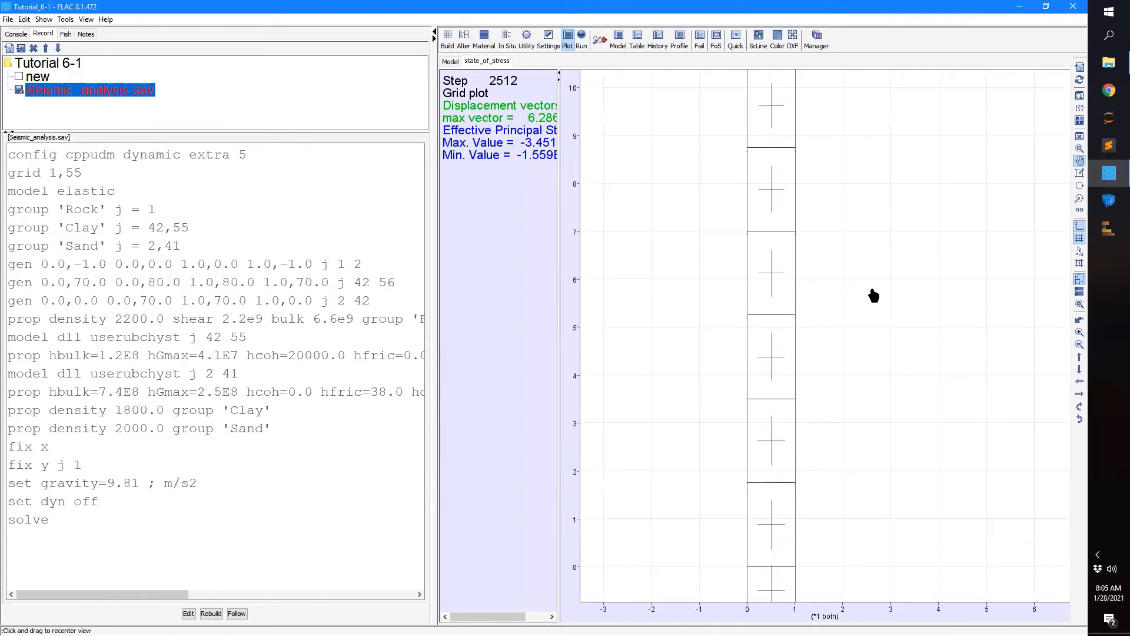
click(1080, 96)
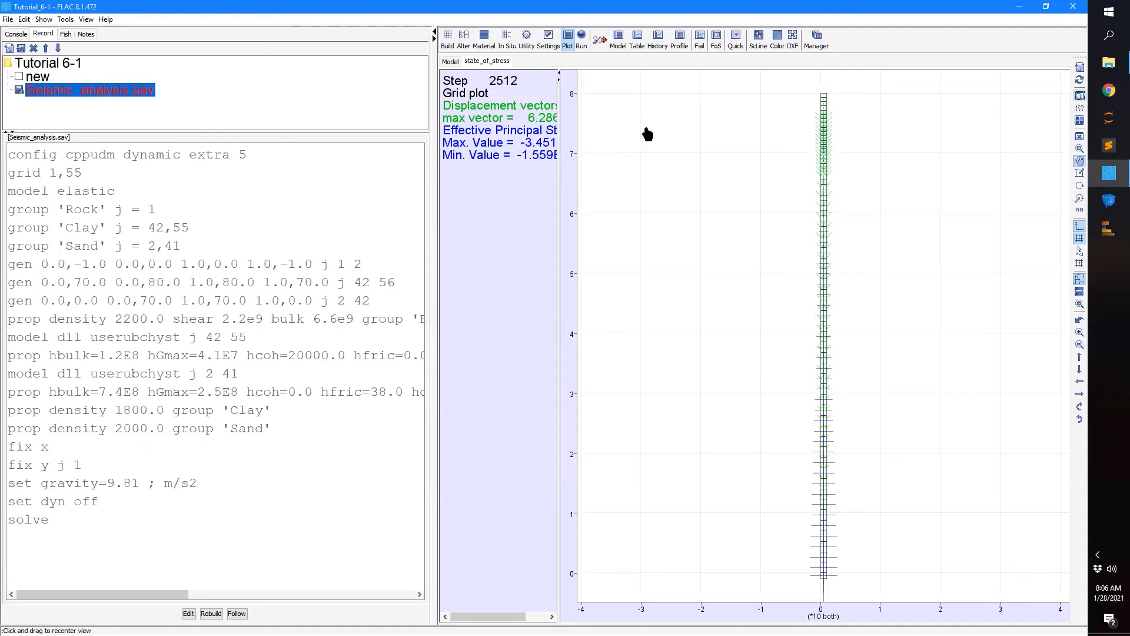
- Rename the saved seismic analysis state and its file as Static_analysis.sav
right_click(60, 95)
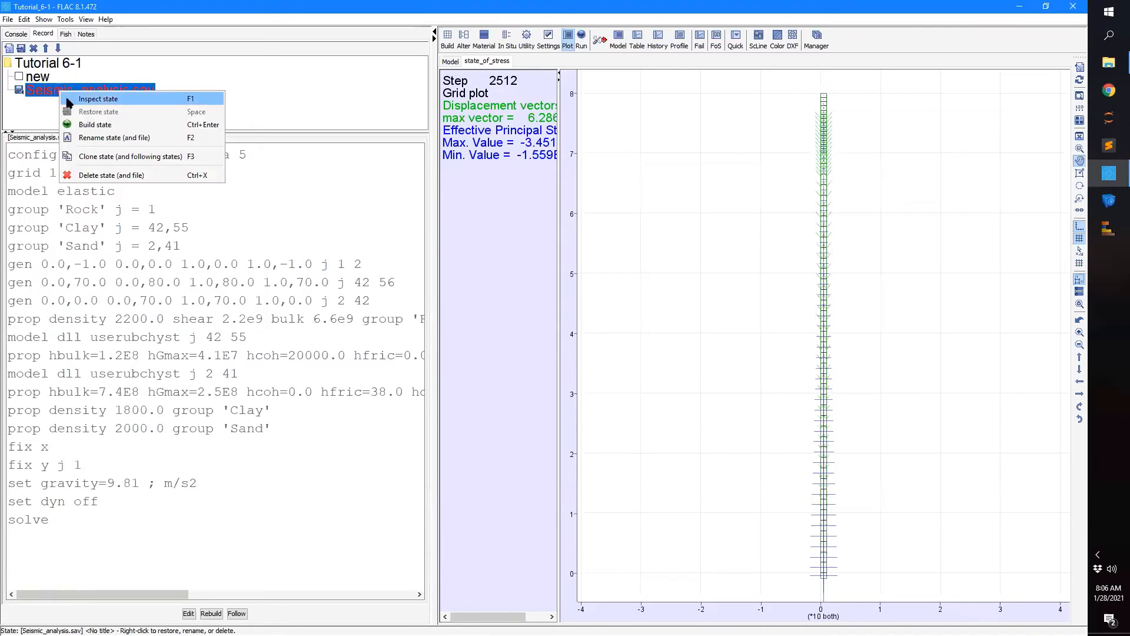
click(86, 137)
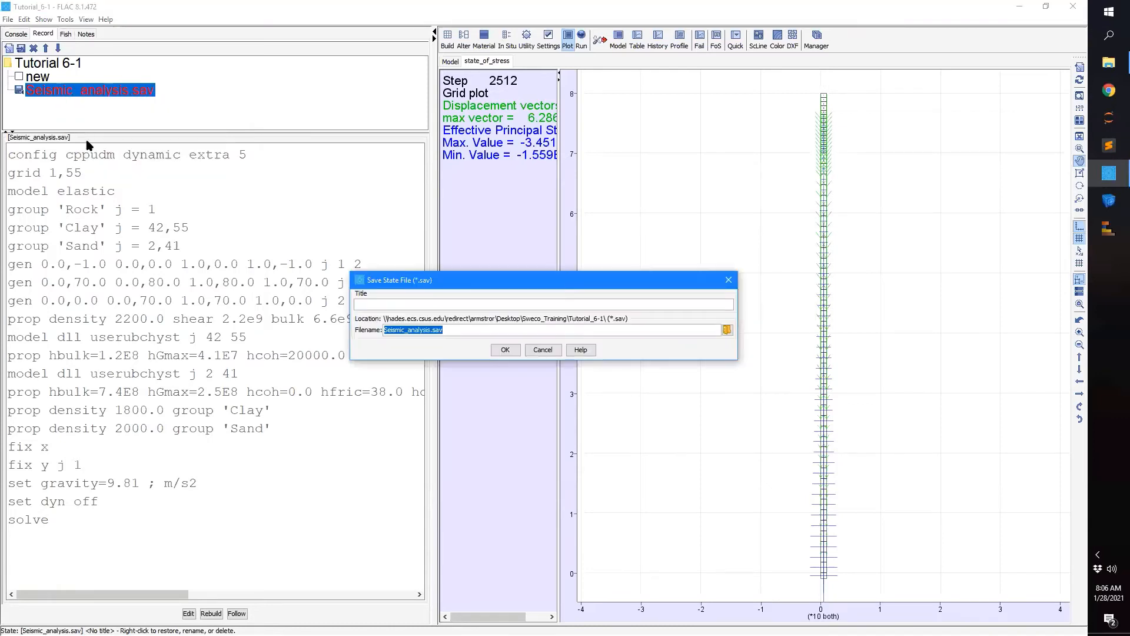
key(Right)
key(Left)
key(Left)
key(Left)
key(Left)
key(Left)
key(Left)
key(Left)
key(Left)
key(Left)
key(Left)
key(Left)
key(Left)
key(Left)
key(BackSpace)
key(BackSpace)
key(BackSpace)
key(BackSpace)
key(BackSpace)
key(BackSpace)
text(tatic)
key(Return)
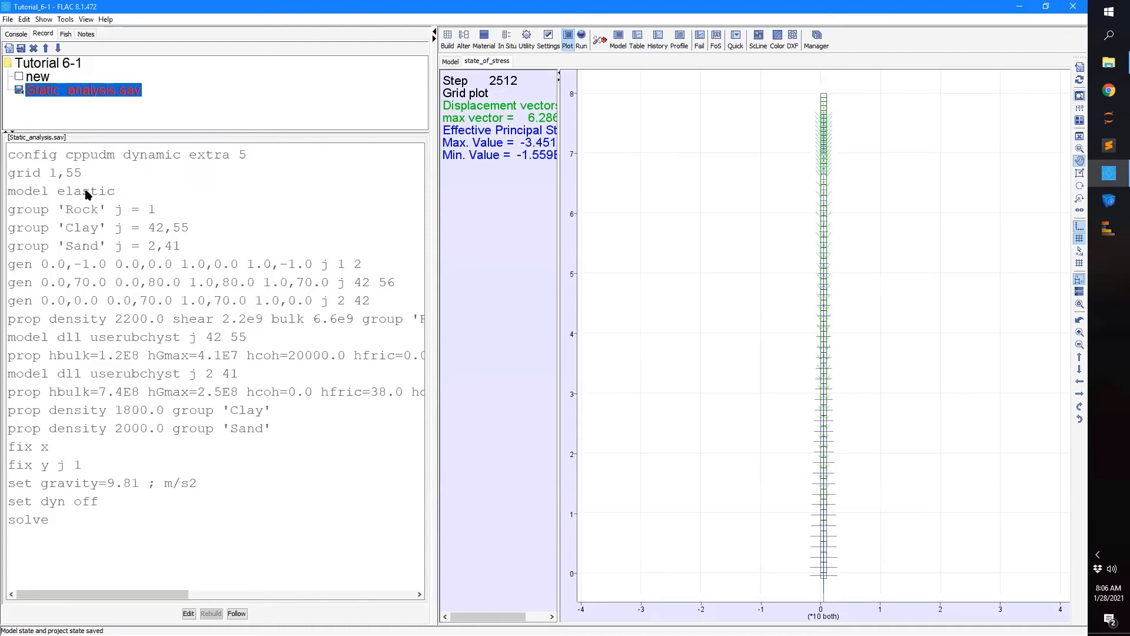
- Start a follow-up state after Static_analysis.sav, enter the command ini xvel 0.0 yvel 0.0 and rebuild the model
click(236, 613)
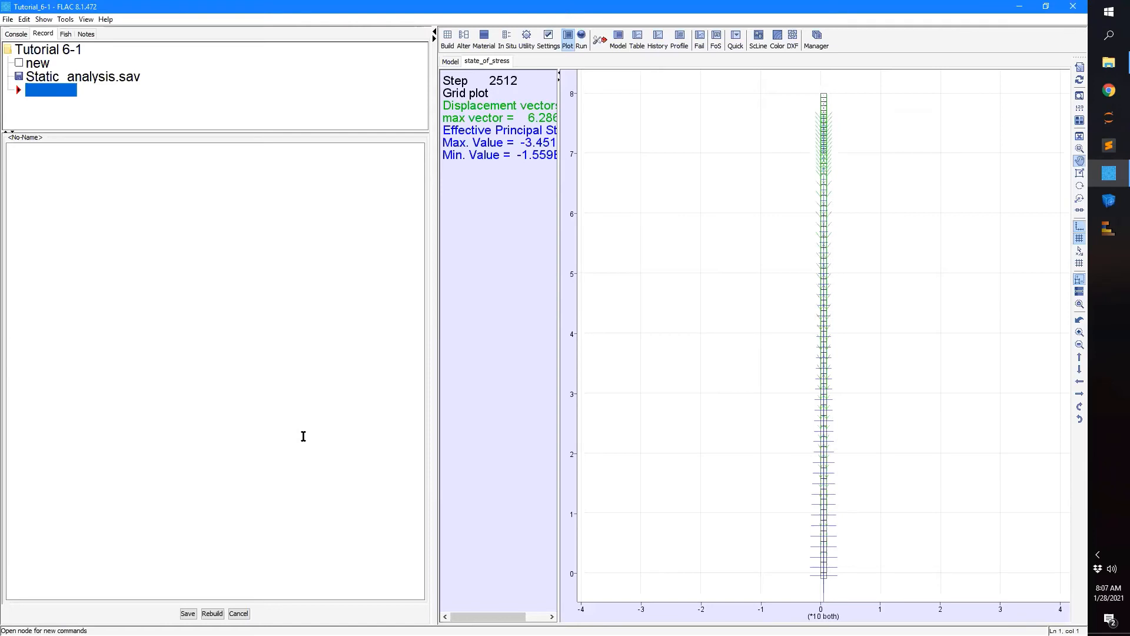
text(ini xvel 0.0 yvel 0.0)
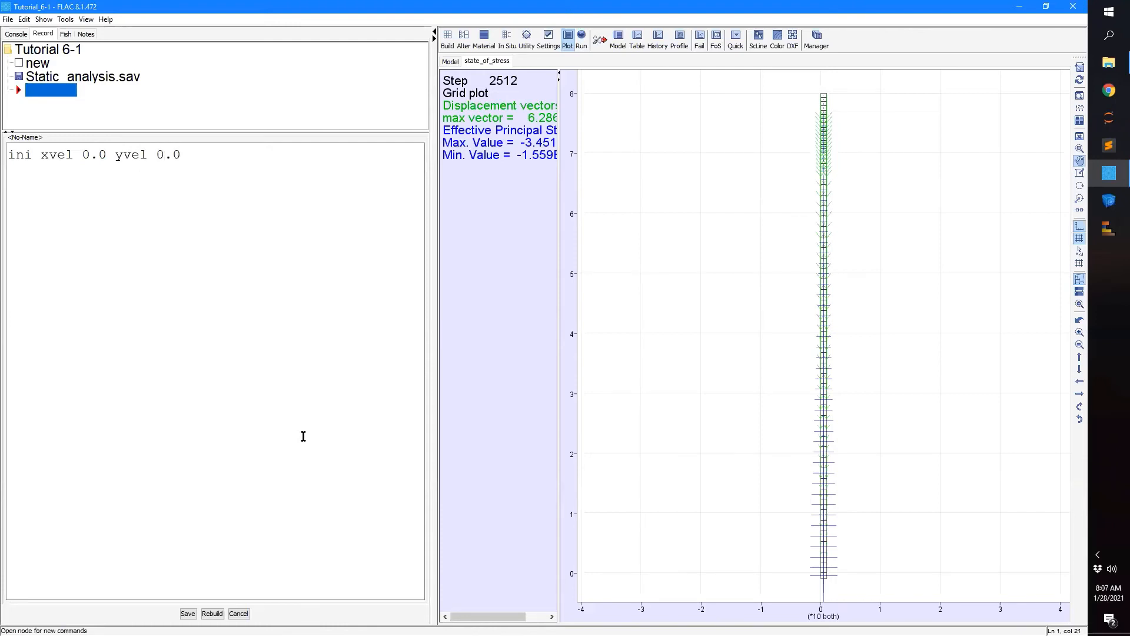
click(212, 613)
- Add the command ini xdisp 0.0 ydisp 0.0 below the velocity line, rebuild the model and check the column's top
click(222, 147)
key(Return)
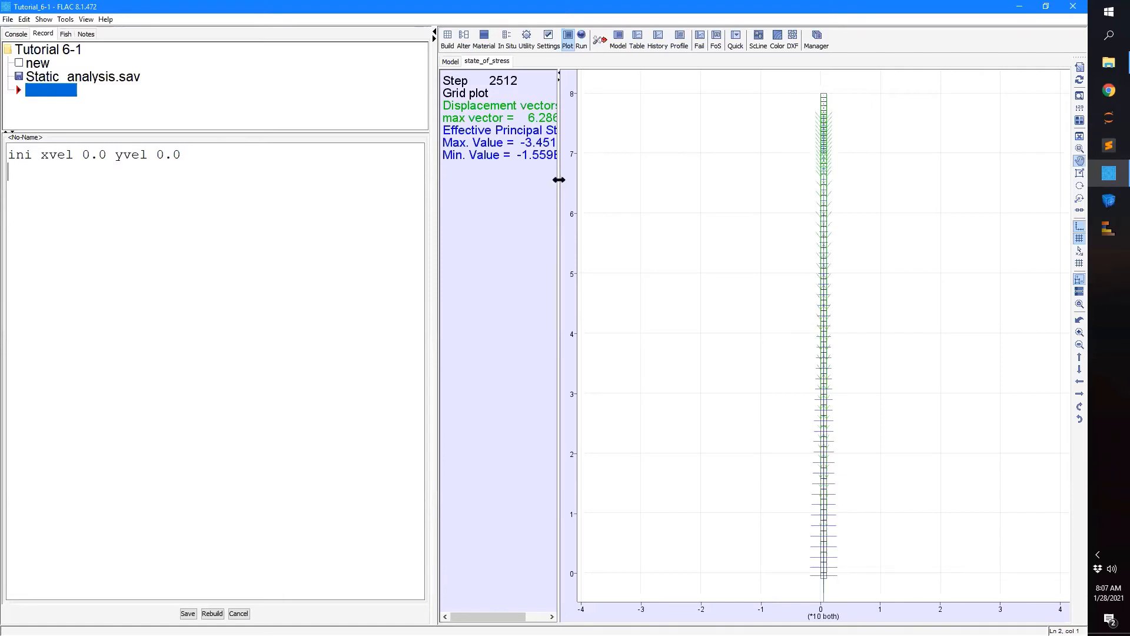
drag(558, 179, 618, 180)
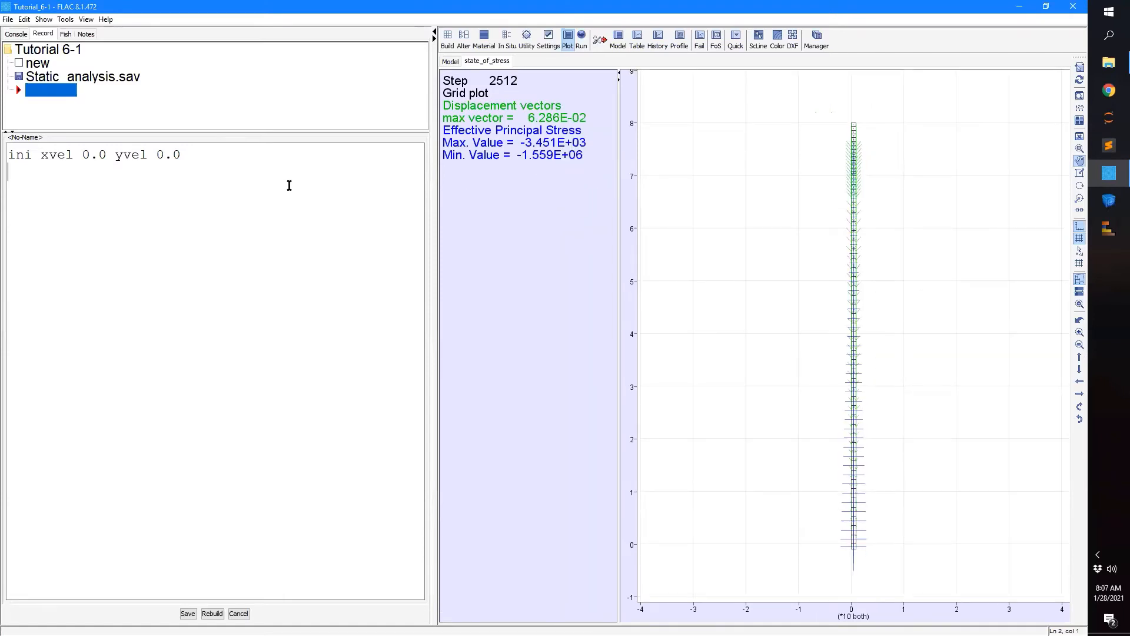
text(ini xdisp 0.0 ydisp 0.)
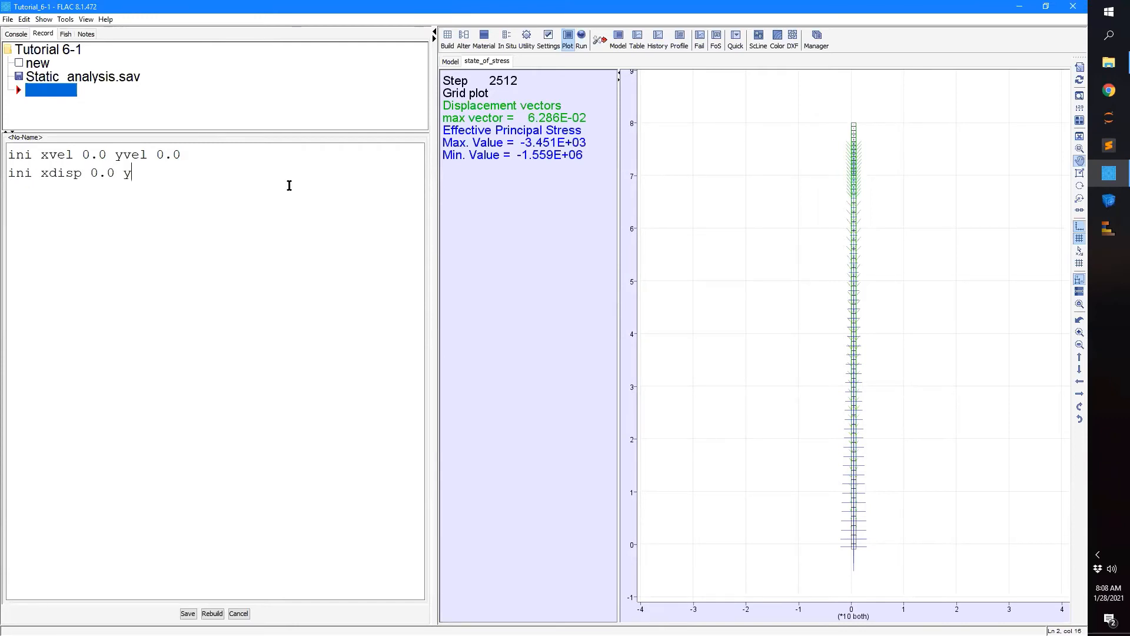
text(0)
click(212, 613)
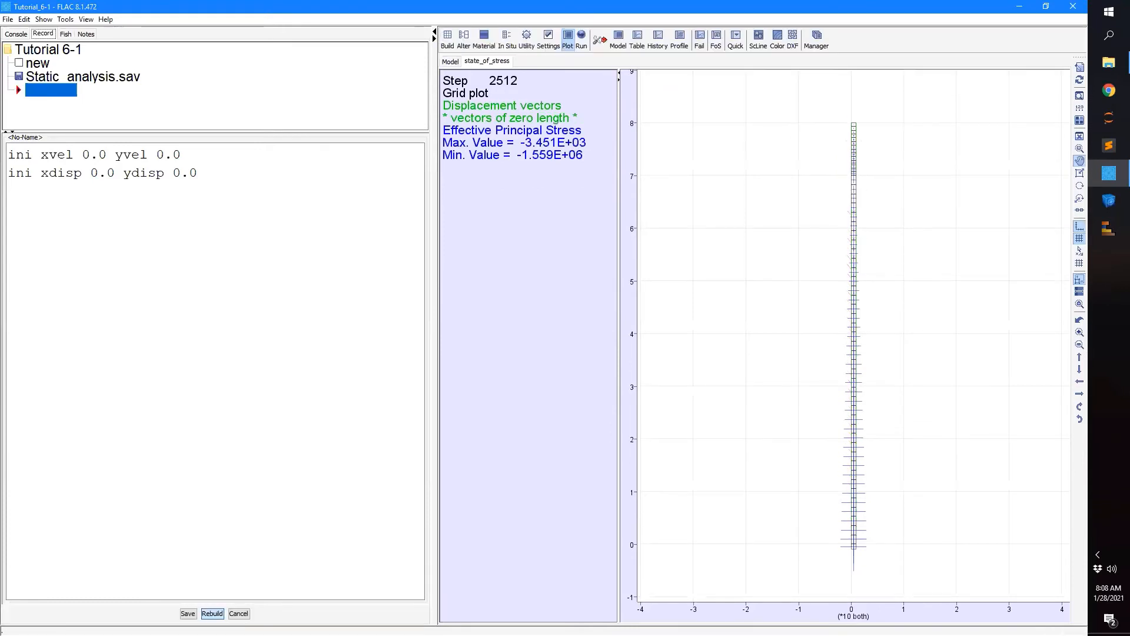
click(241, 238)
click(1079, 149)
drag(836, 106, 892, 184)
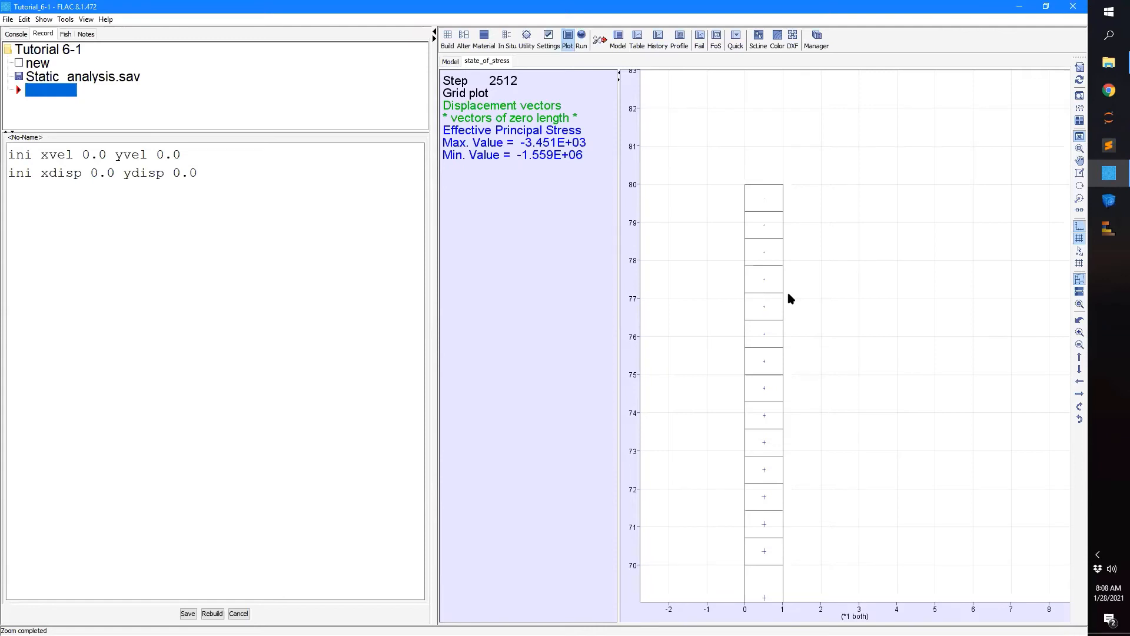
- Attach the column's two vertical sides, with the A-side path from 1,1 to 1,56 and the B-side path from 2,1 to 2,56
click(464, 39)
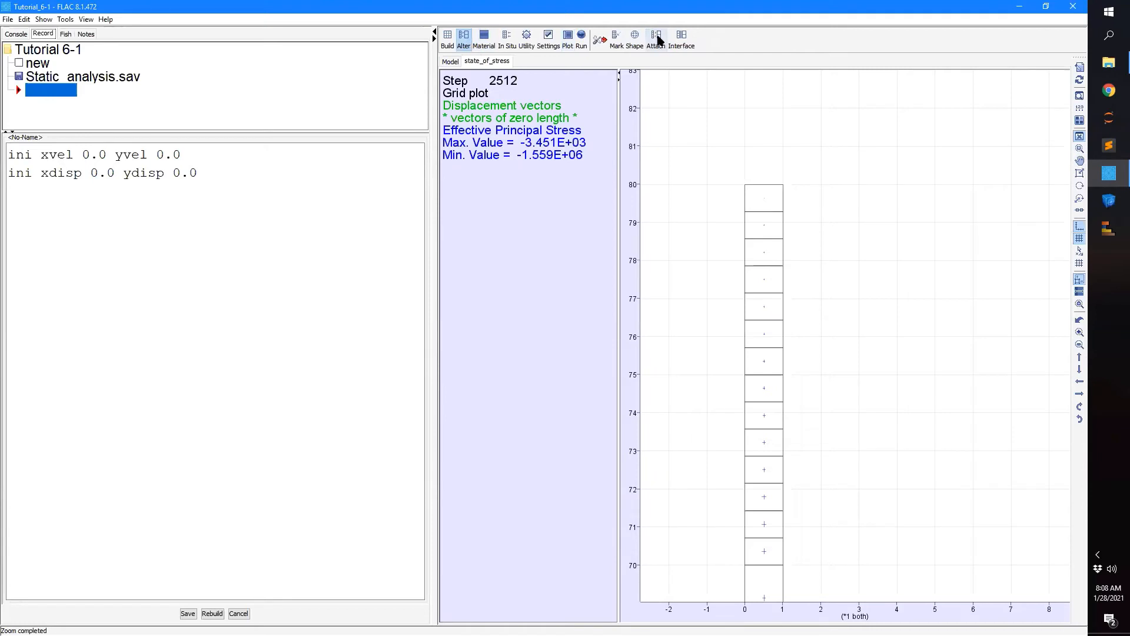
click(1080, 97)
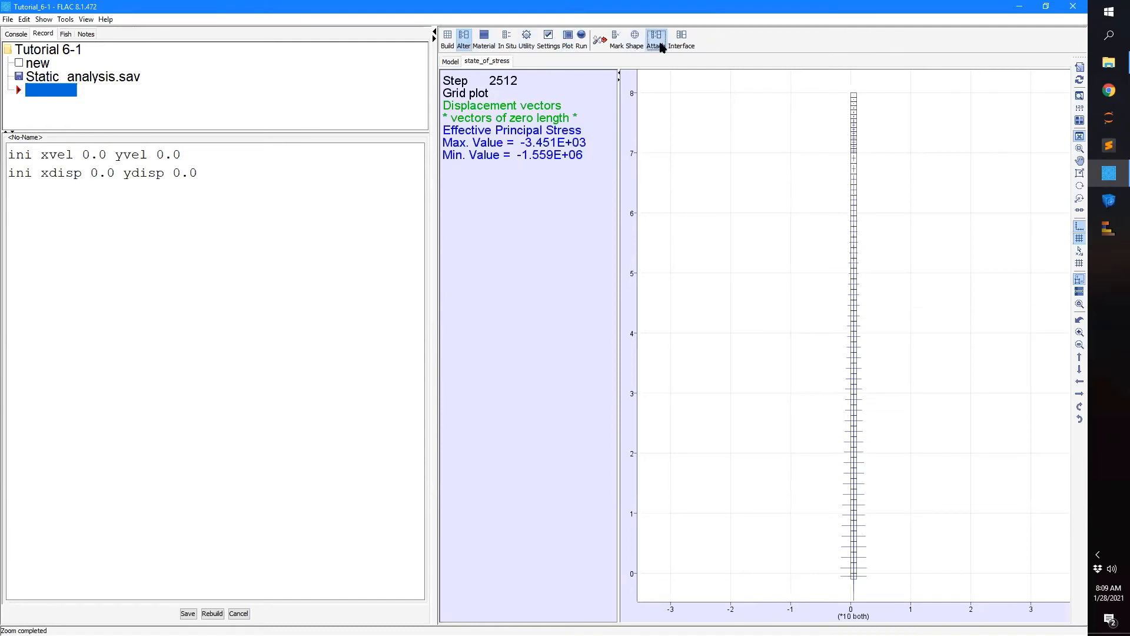
click(656, 39)
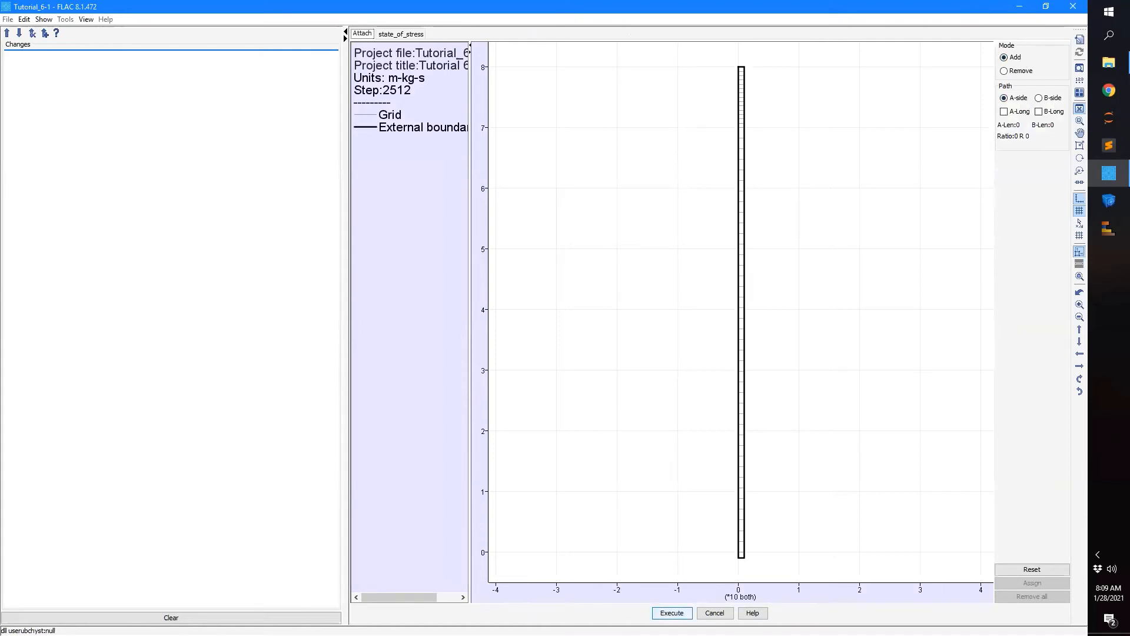
drag(741, 561, 738, 68)
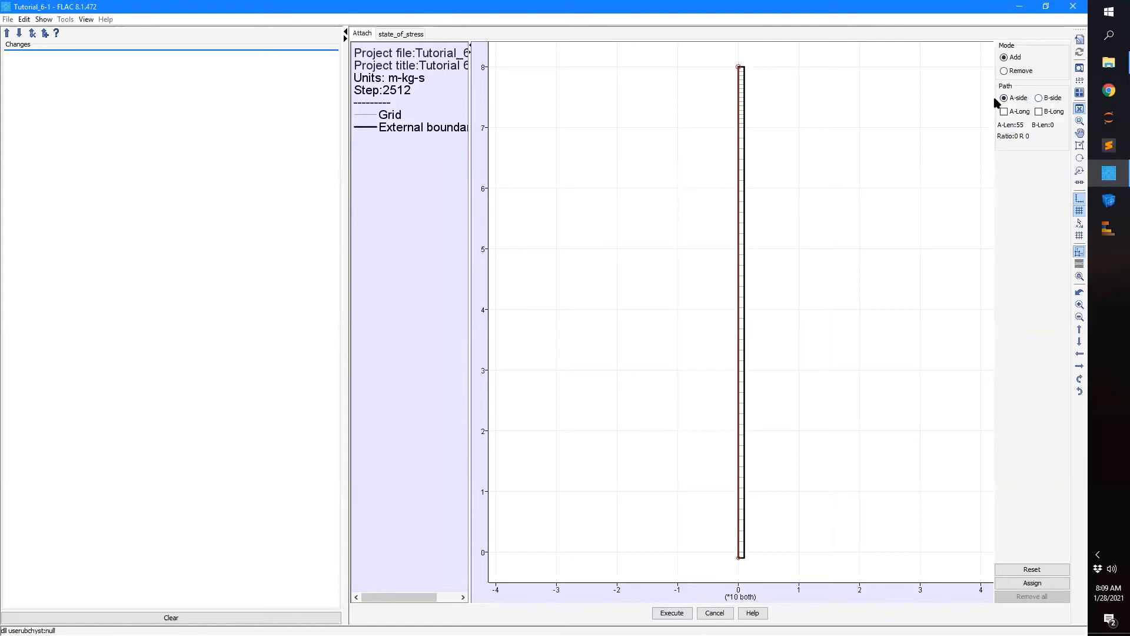
click(1054, 97)
drag(745, 560, 744, 67)
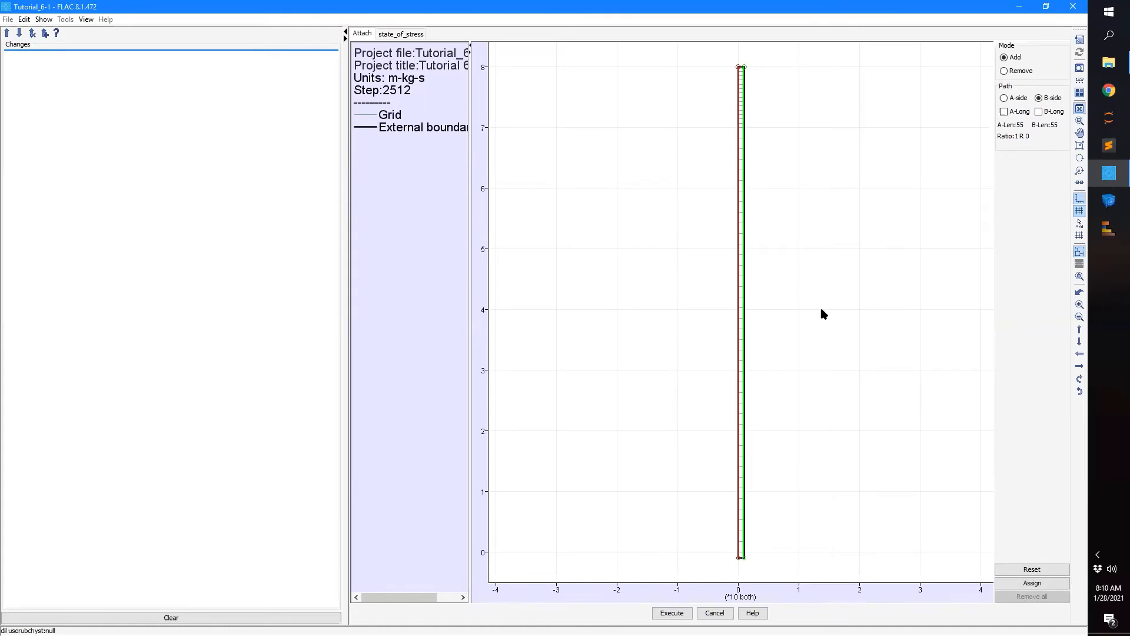
click(683, 614)
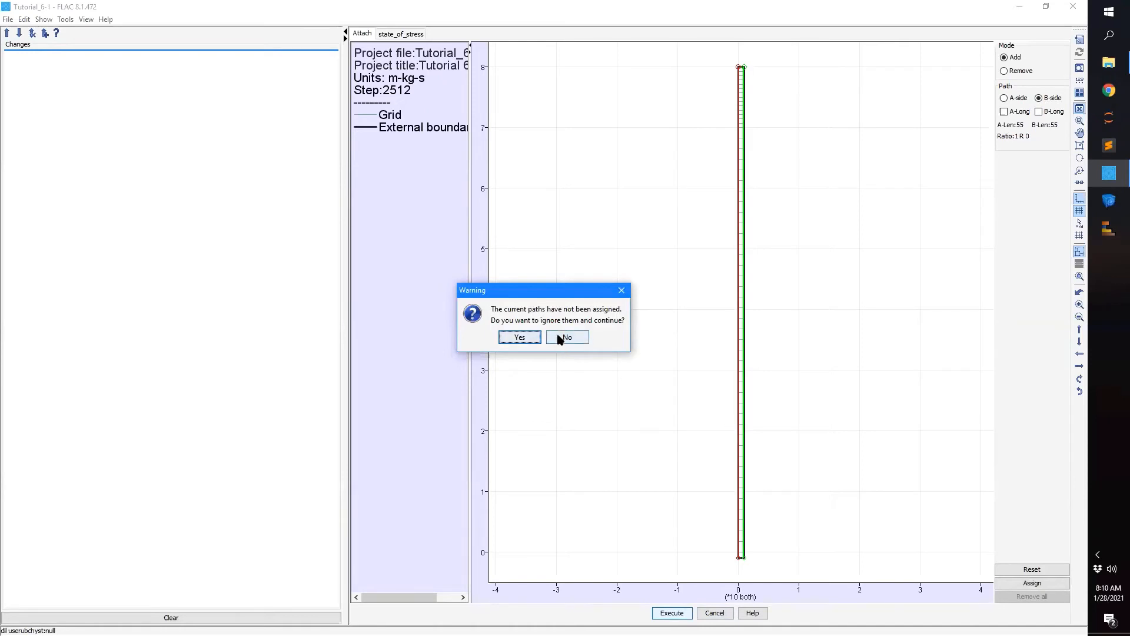
click(567, 338)
click(1008, 582)
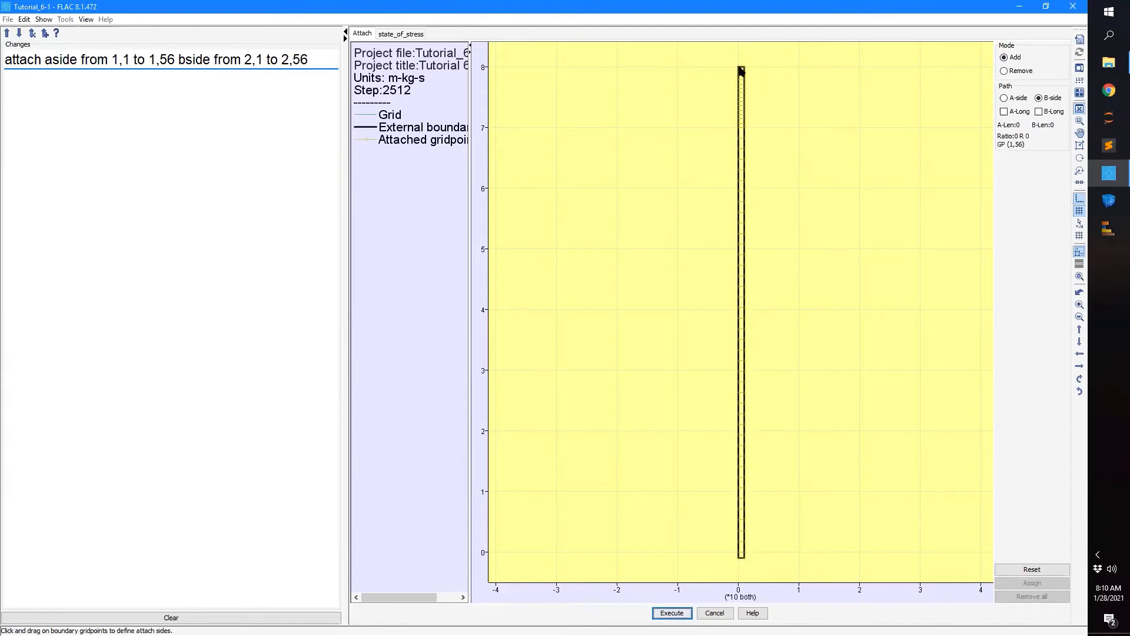
click(671, 612)
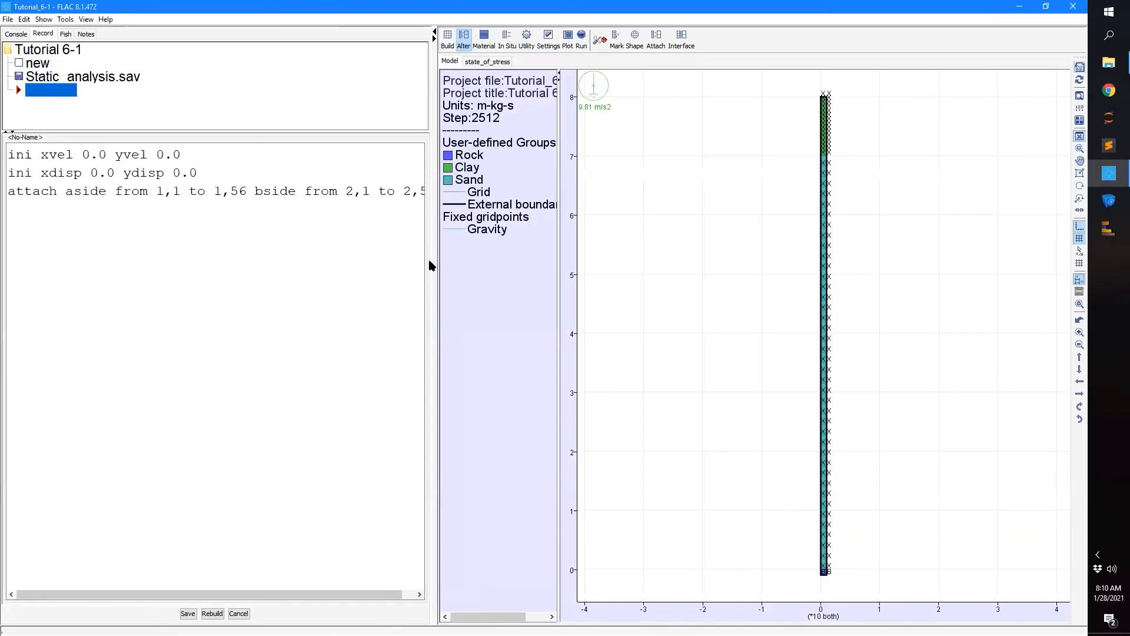
drag(434, 264, 510, 269)
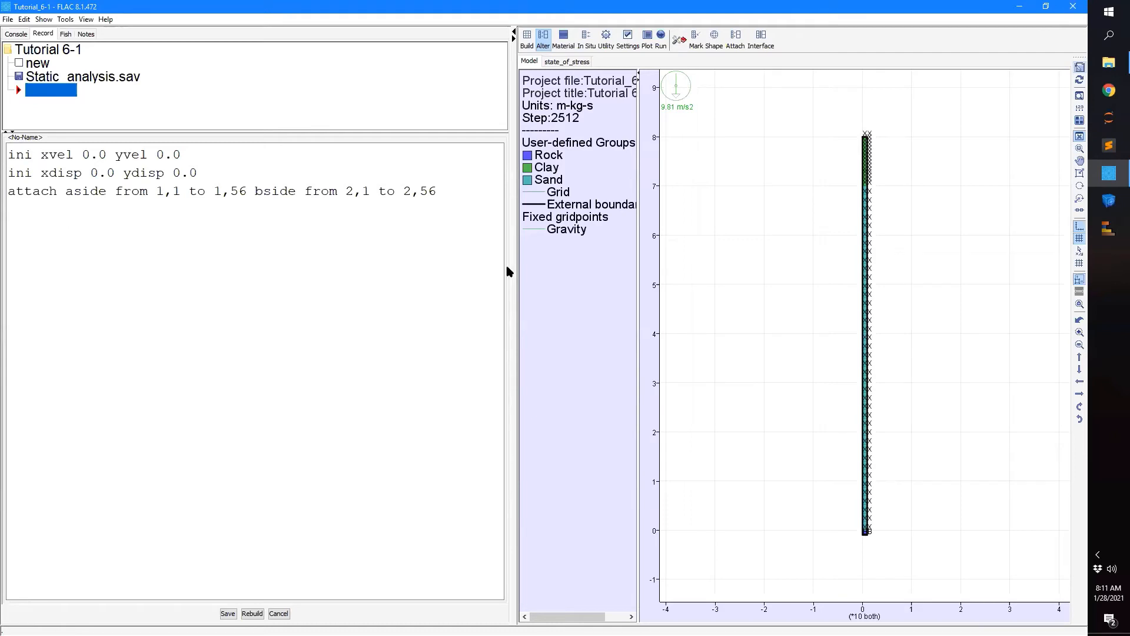
drag(515, 250, 277, 252)
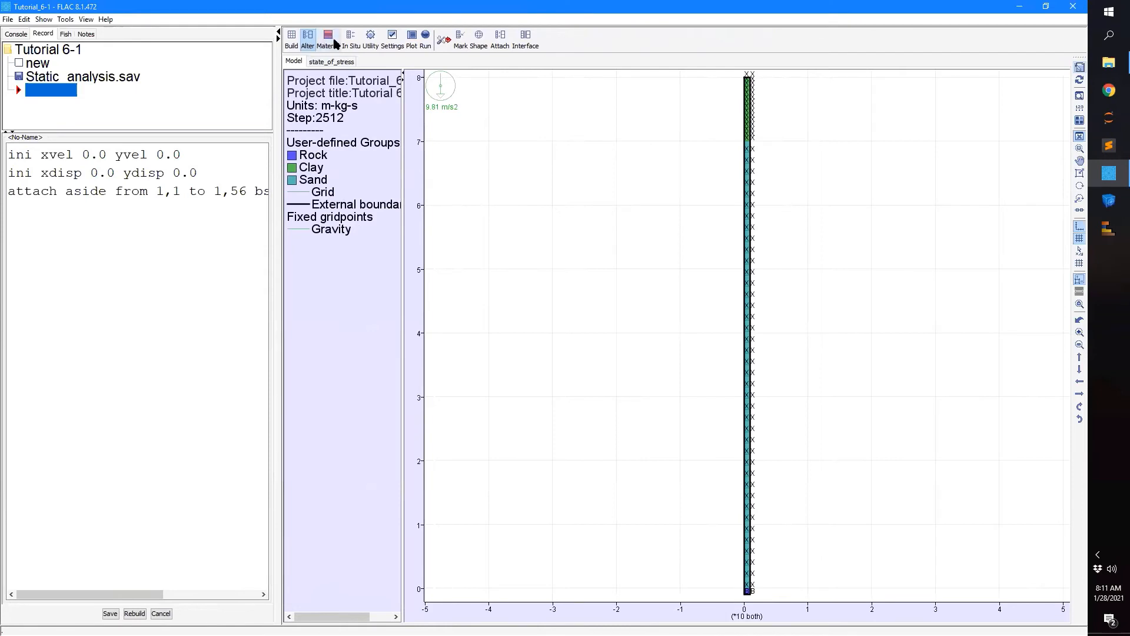
- Free the x velocity of the column's gridpoints above the base, from row j 2 to 56, and execute the change
click(351, 39)
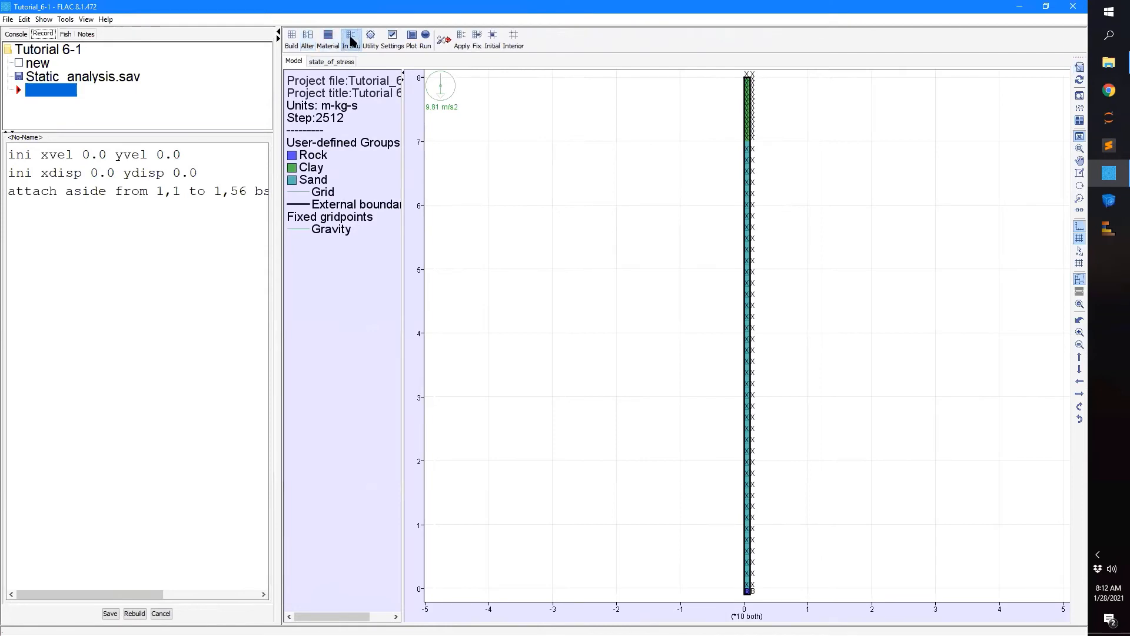
click(475, 36)
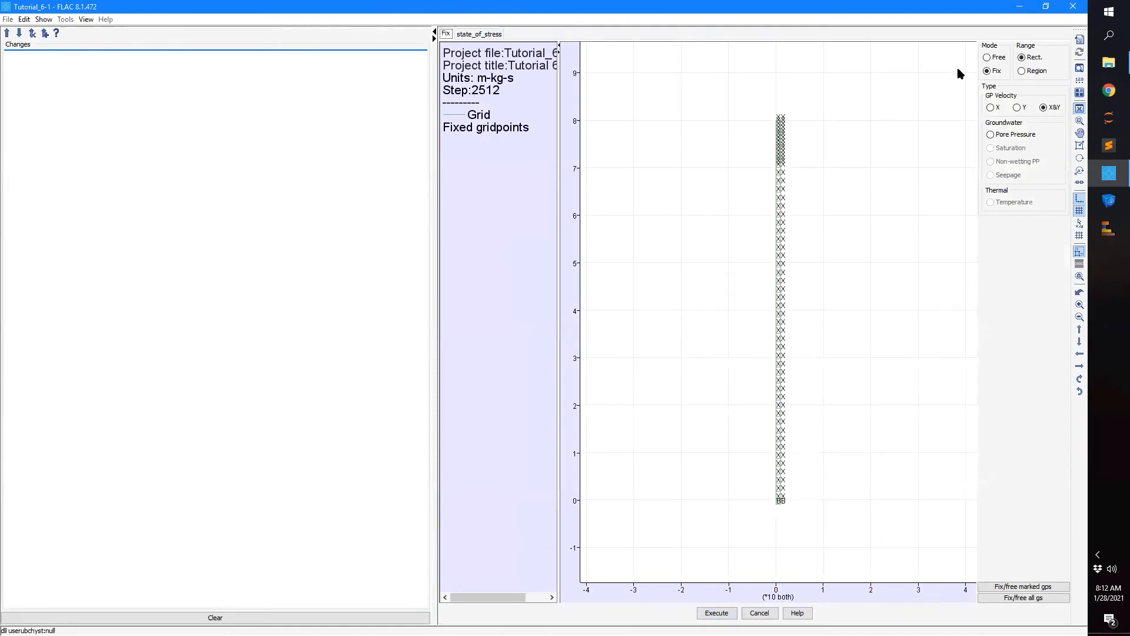
click(991, 59)
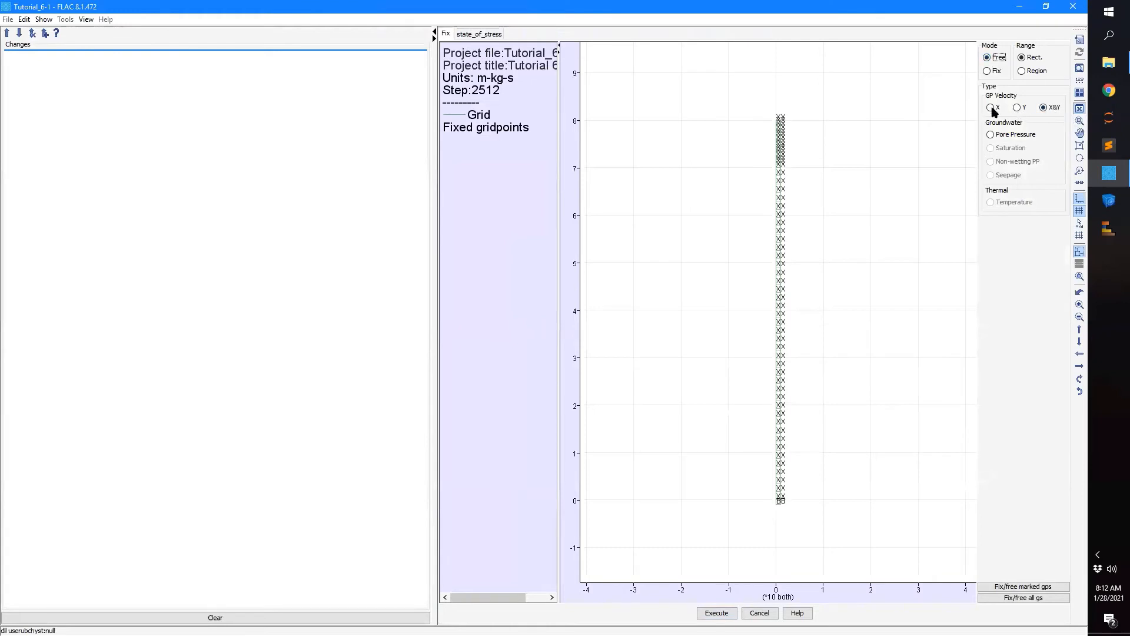
click(990, 108)
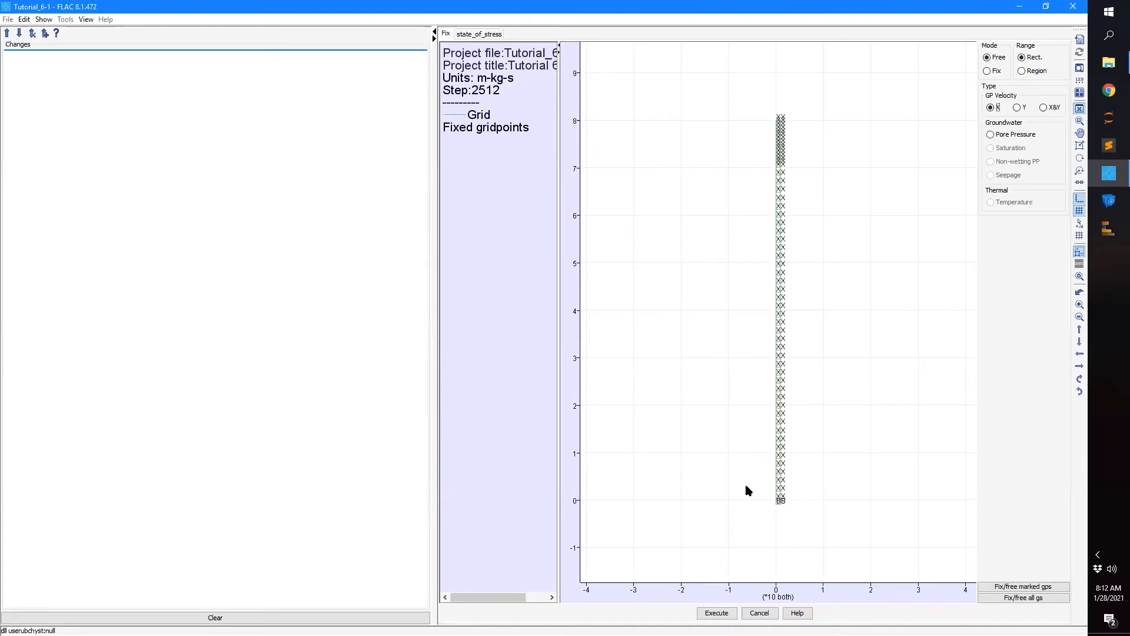
drag(777, 502, 792, 435)
drag(790, 227, 790, 120)
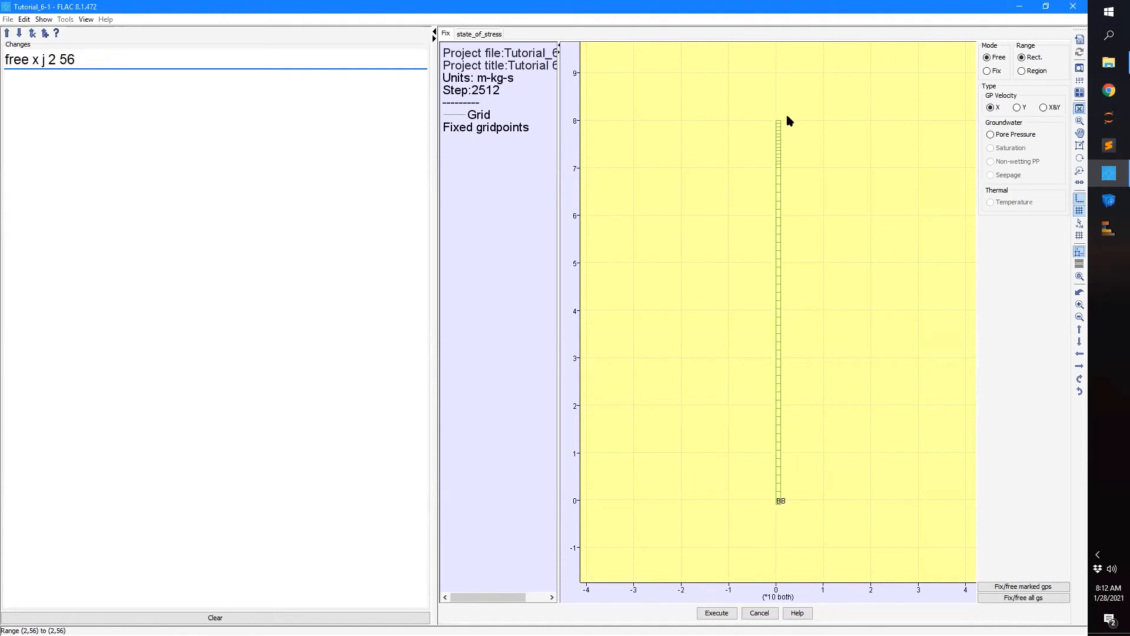
click(728, 613)
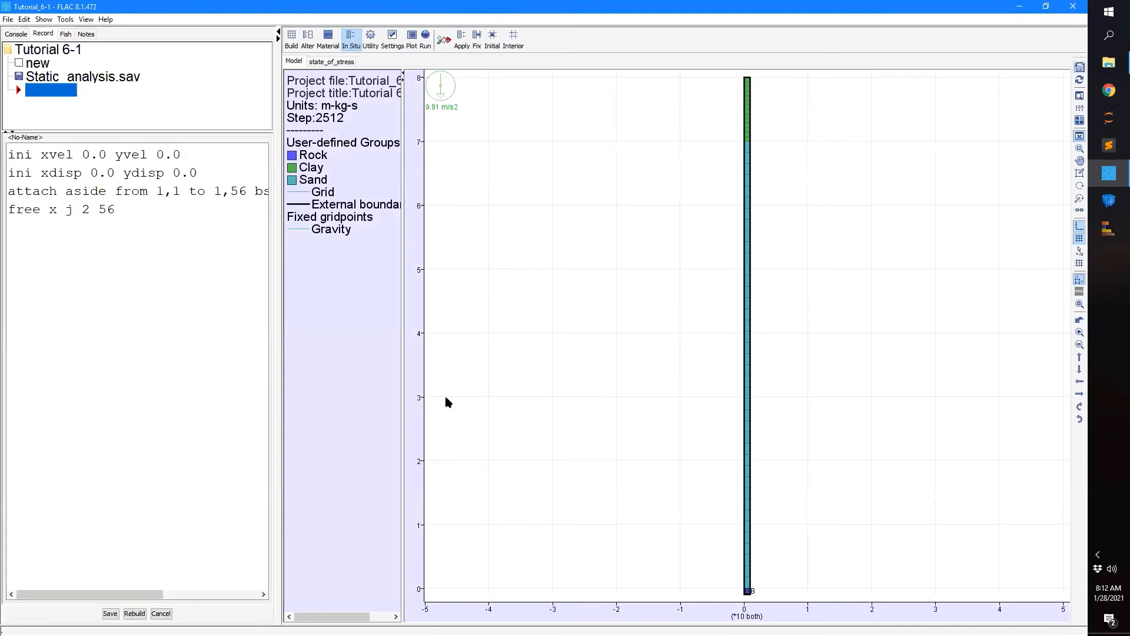
click(183, 294)
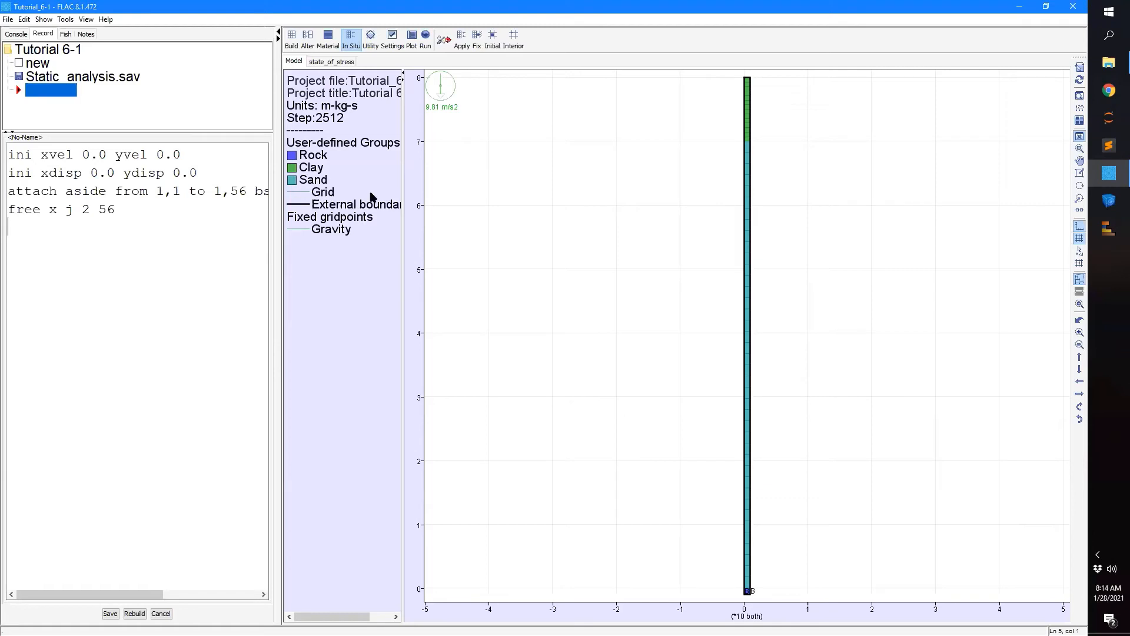
click(493, 38)
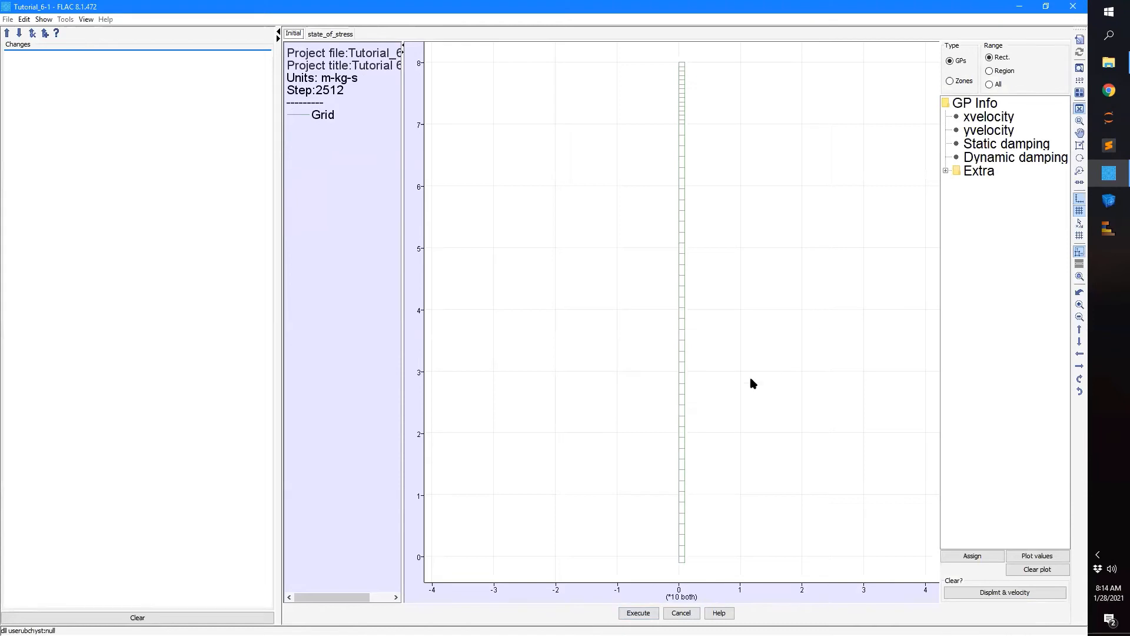
click(681, 612)
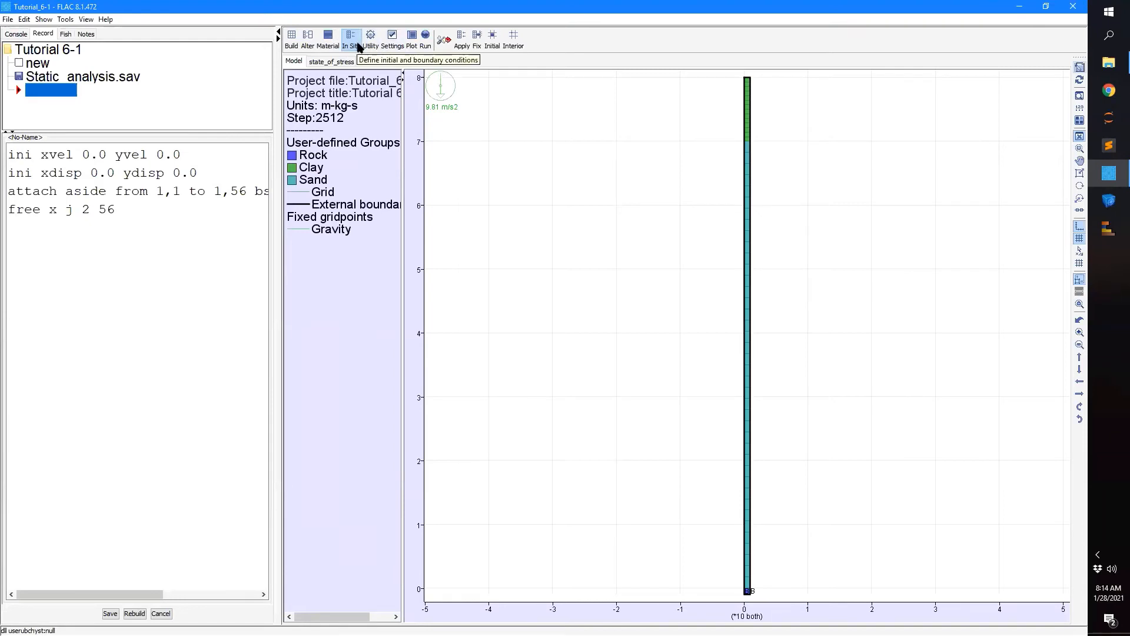
click(493, 36)
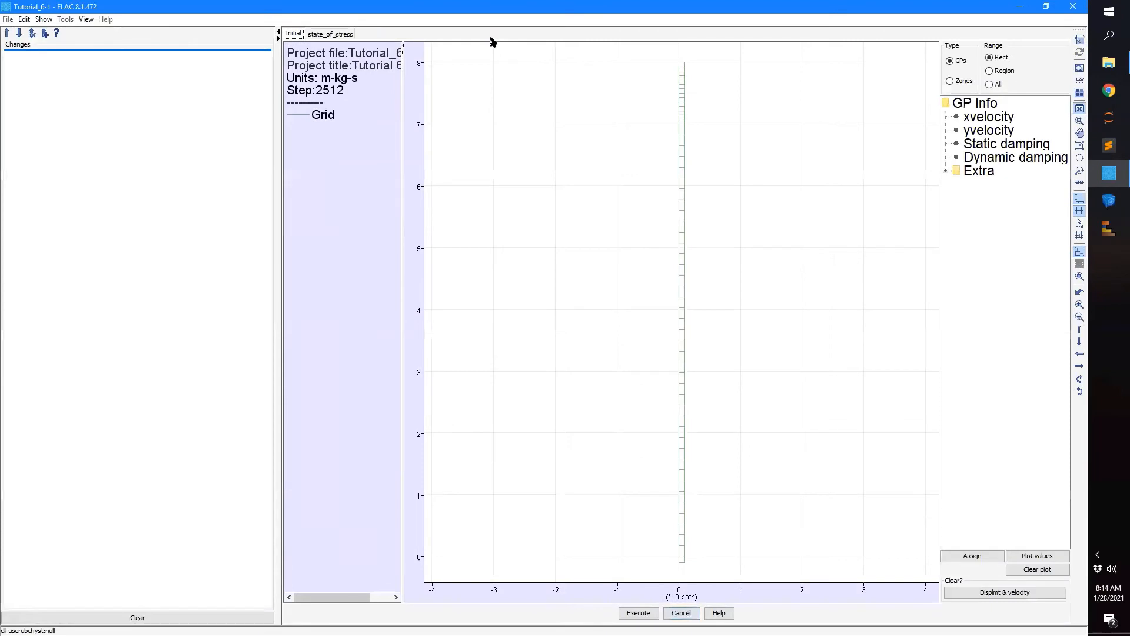
click(1025, 159)
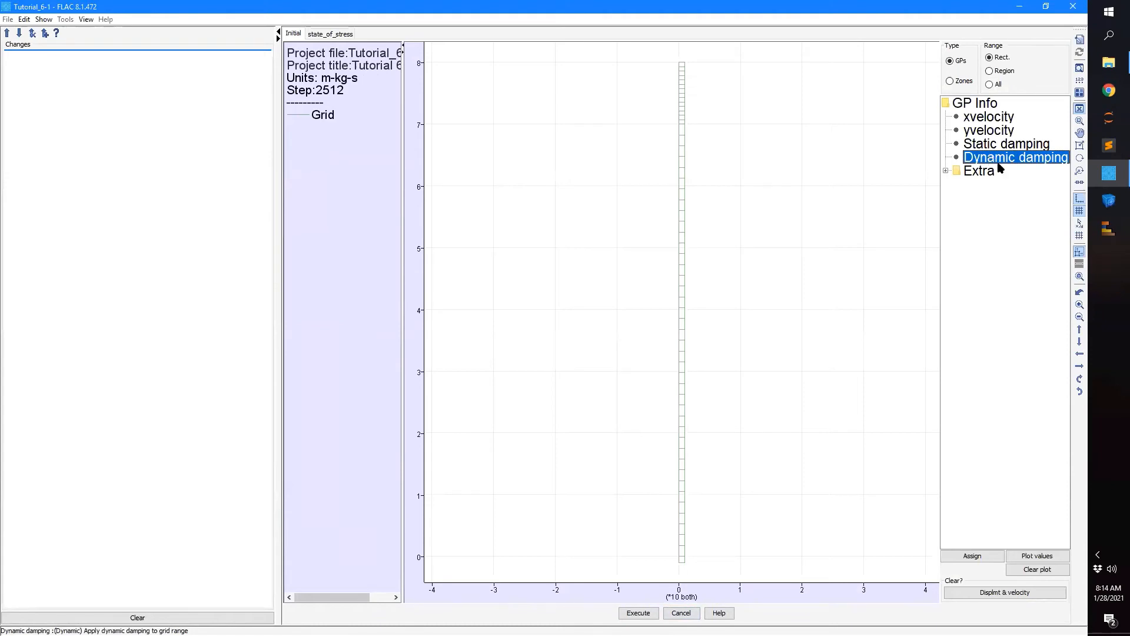
click(680, 613)
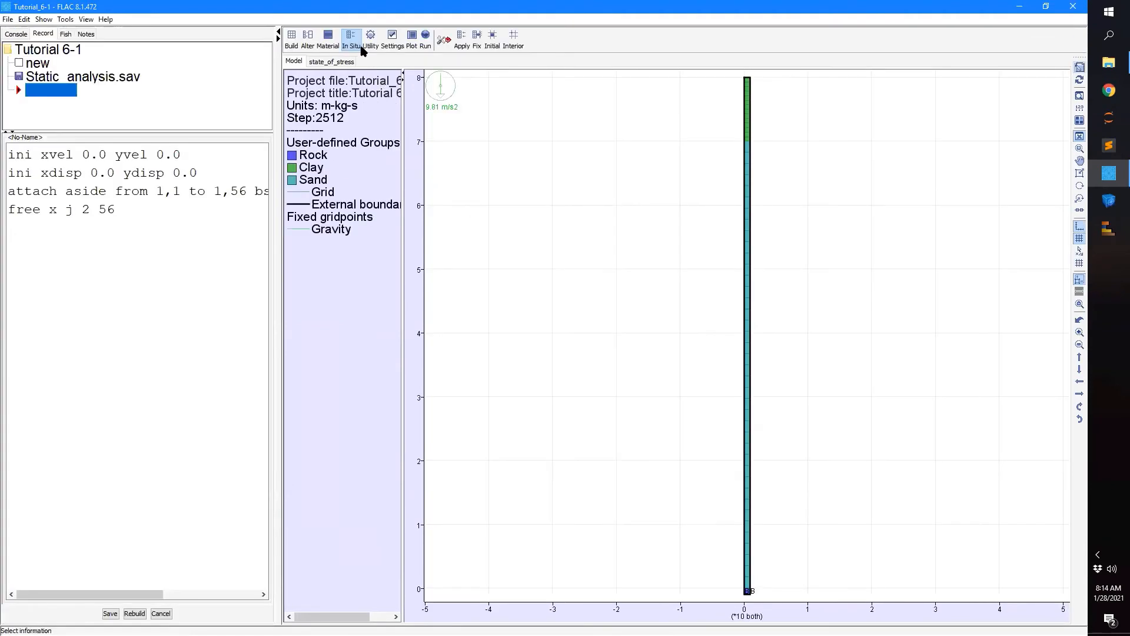
- Assign Rayleigh dynamic damping to the clay gridpoints, rows 42 to 56, with critical damping fraction 0.003 and center frequency 2 Hz
click(493, 40)
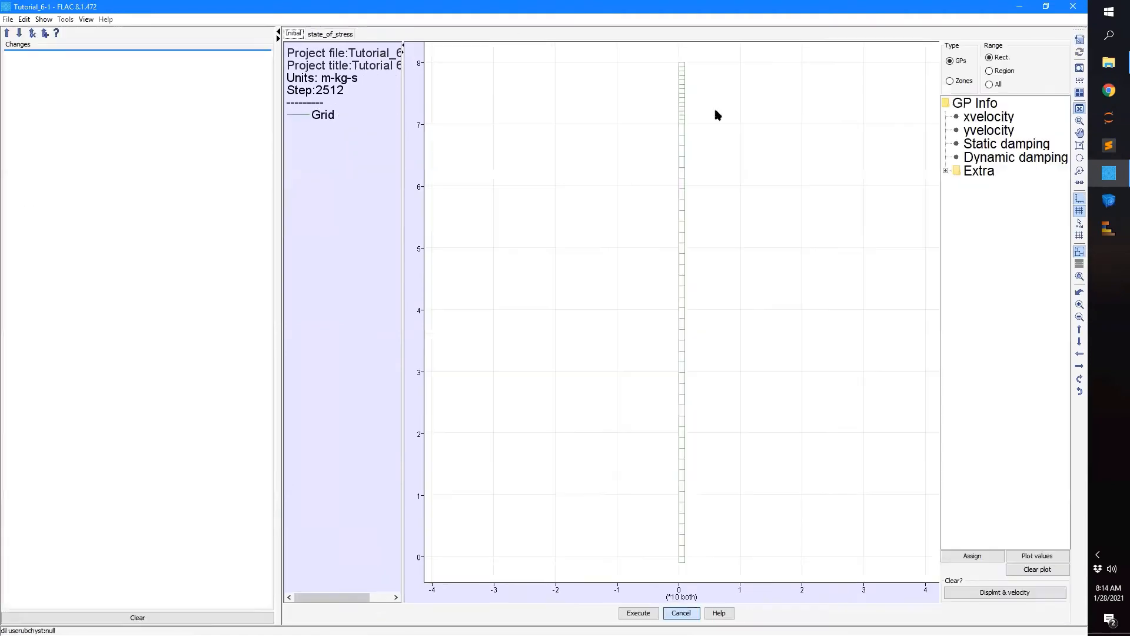
click(1054, 157)
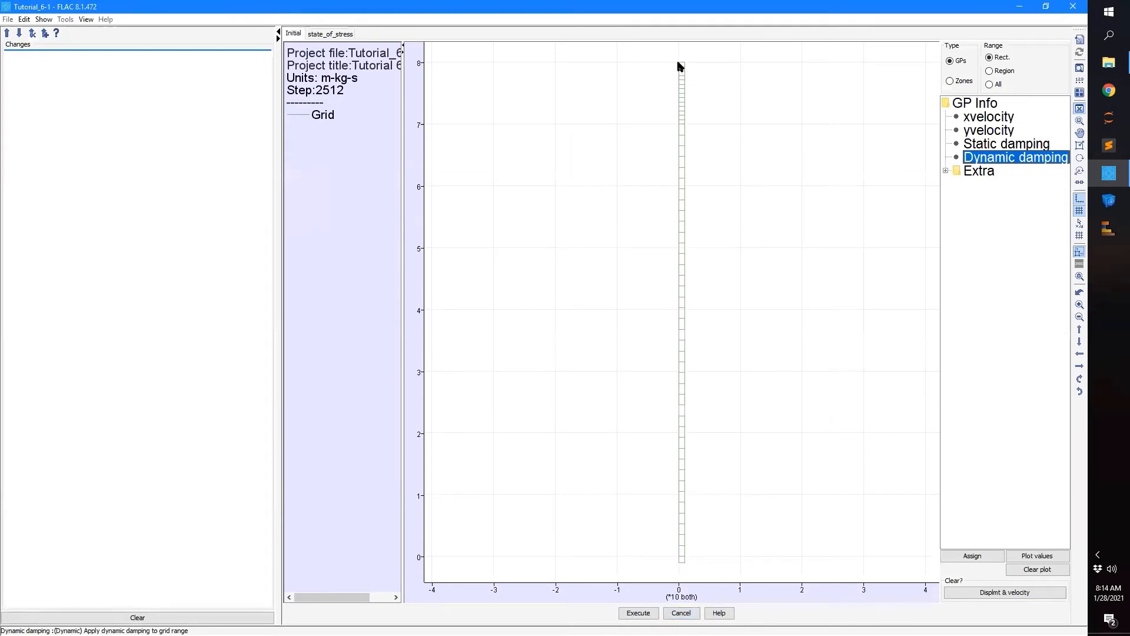
drag(678, 63, 687, 123)
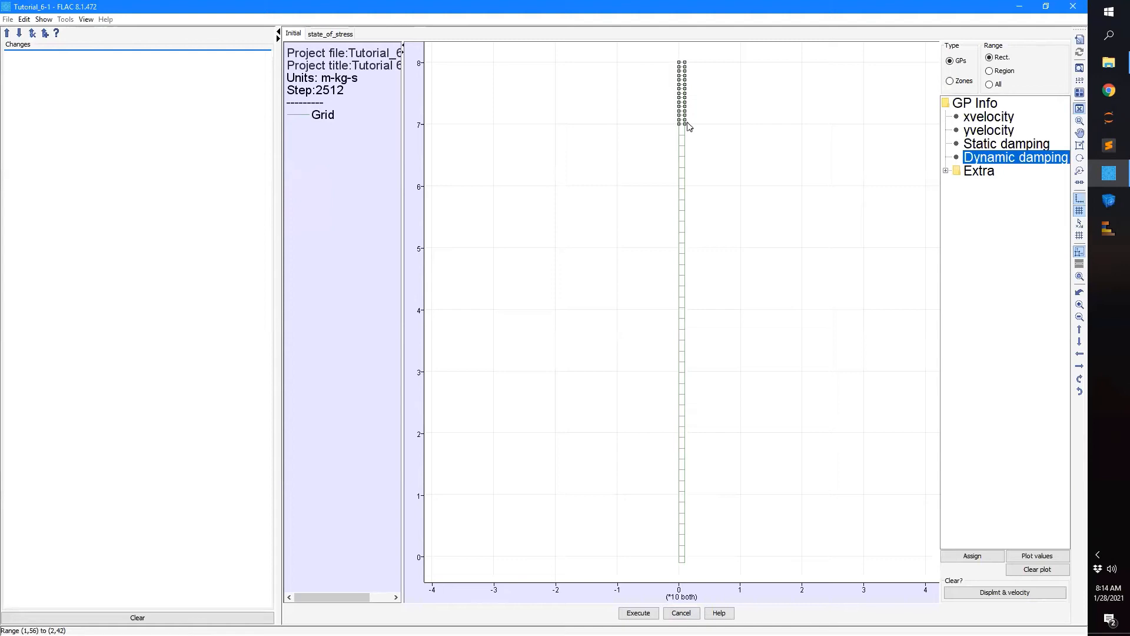
drag(689, 126, 687, 126)
click(972, 555)
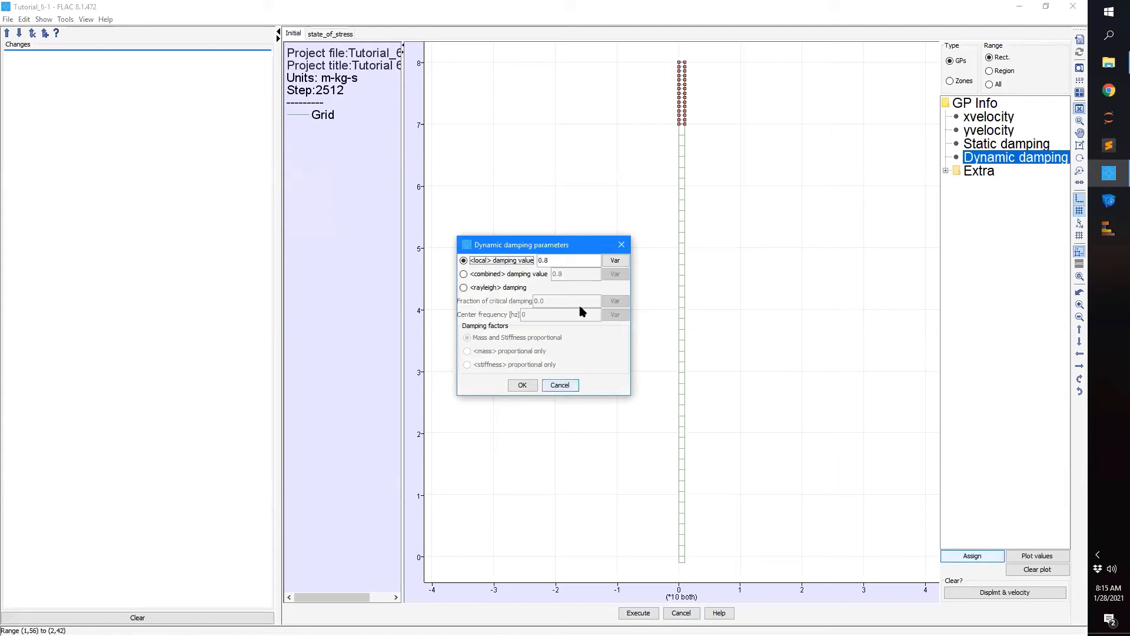
click(465, 288)
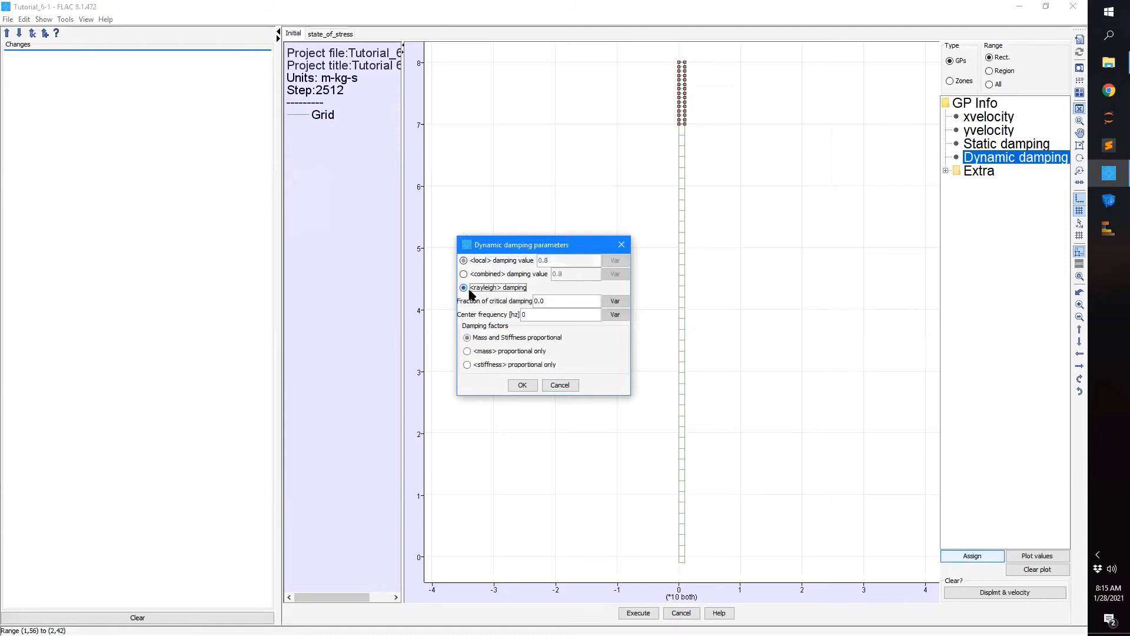
double_click(557, 302)
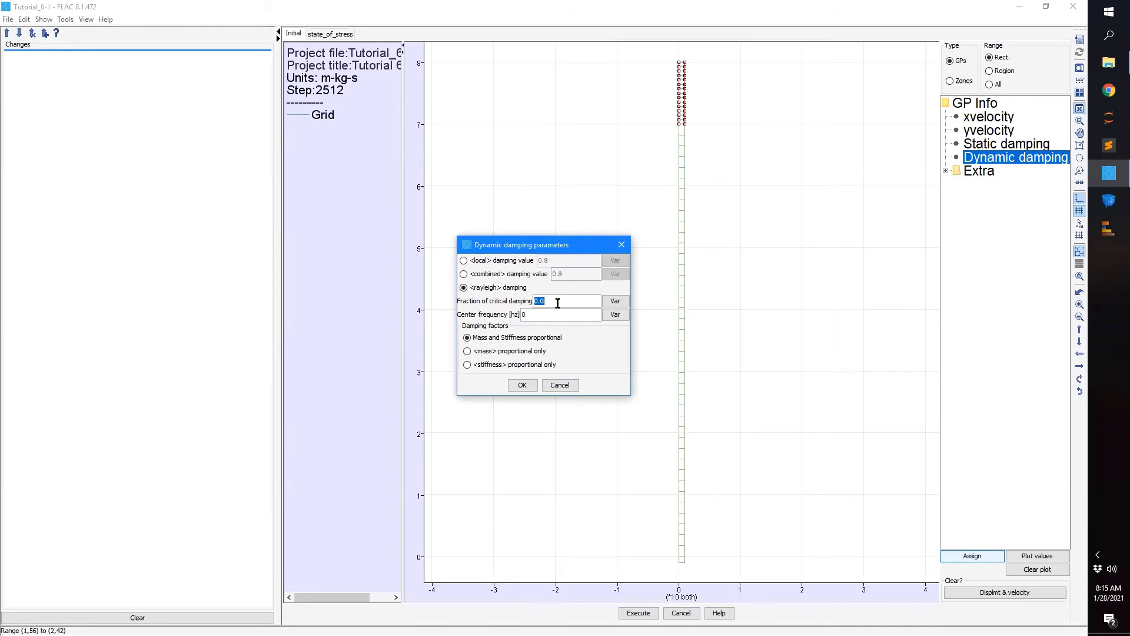
text(003)
double_click(540, 313)
text(2)
click(517, 386)
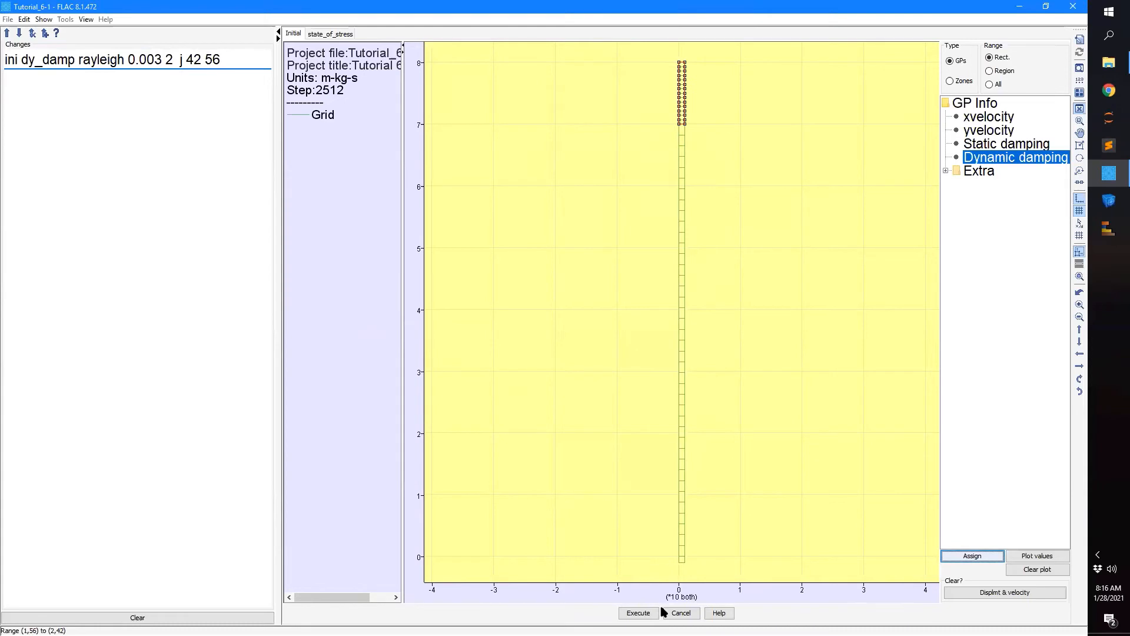
click(638, 613)
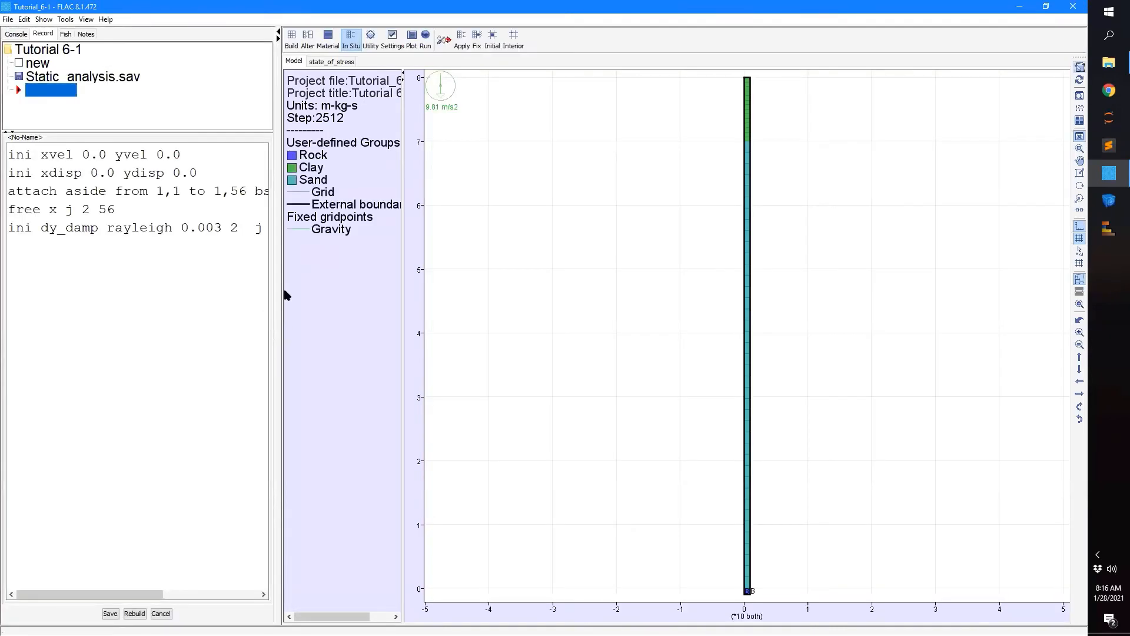
- Widen the command record and replace the row range in the Rayleigh damping command with group 'Clay'
drag(277, 289, 481, 289)
drag(255, 227, 361, 230)
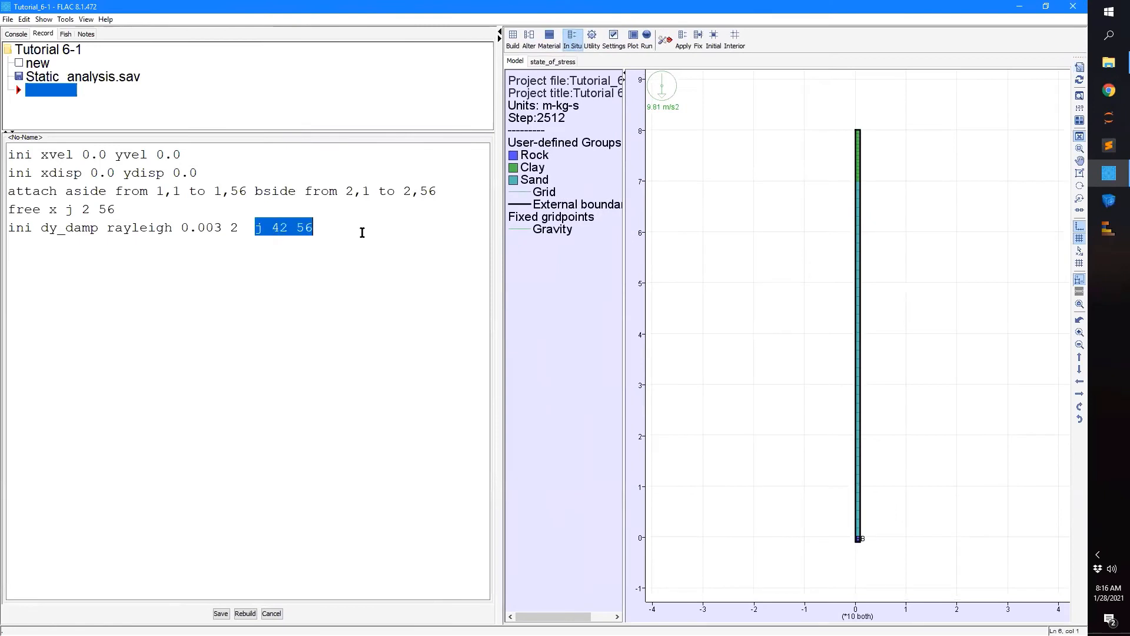
text(group)
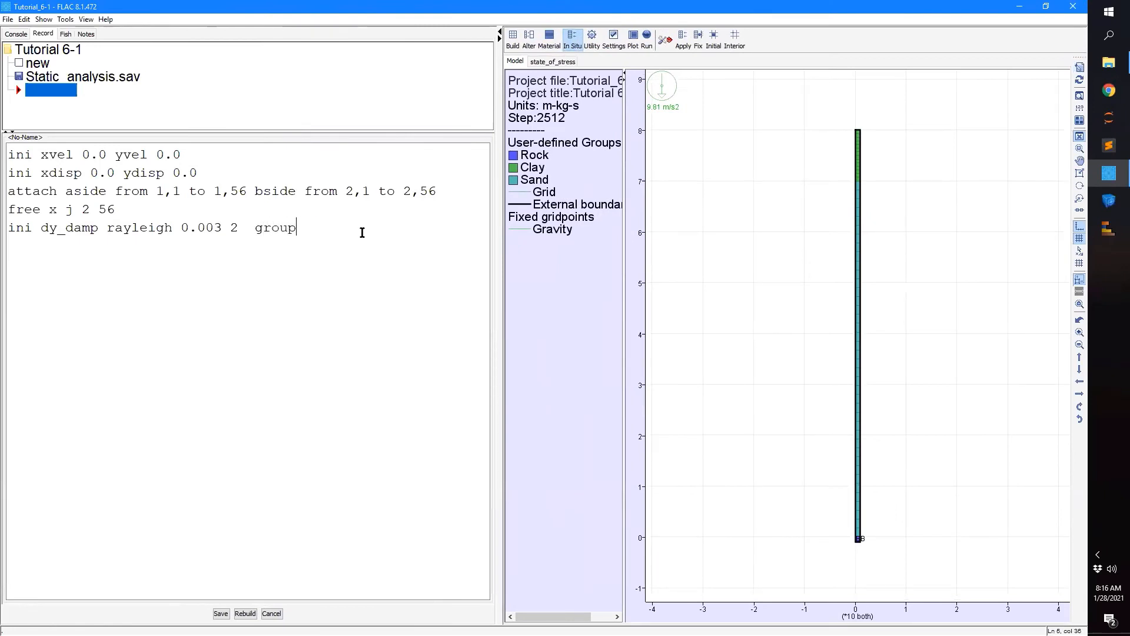
text( 'Clay')
click(245, 227)
key(Delete)
- Duplicate the command ini dy_damp rayleigh 0.003 2 group 'Clay' on the line below it
drag(350, 228, 2, 228)
key(ctrl+c)
key(Right)
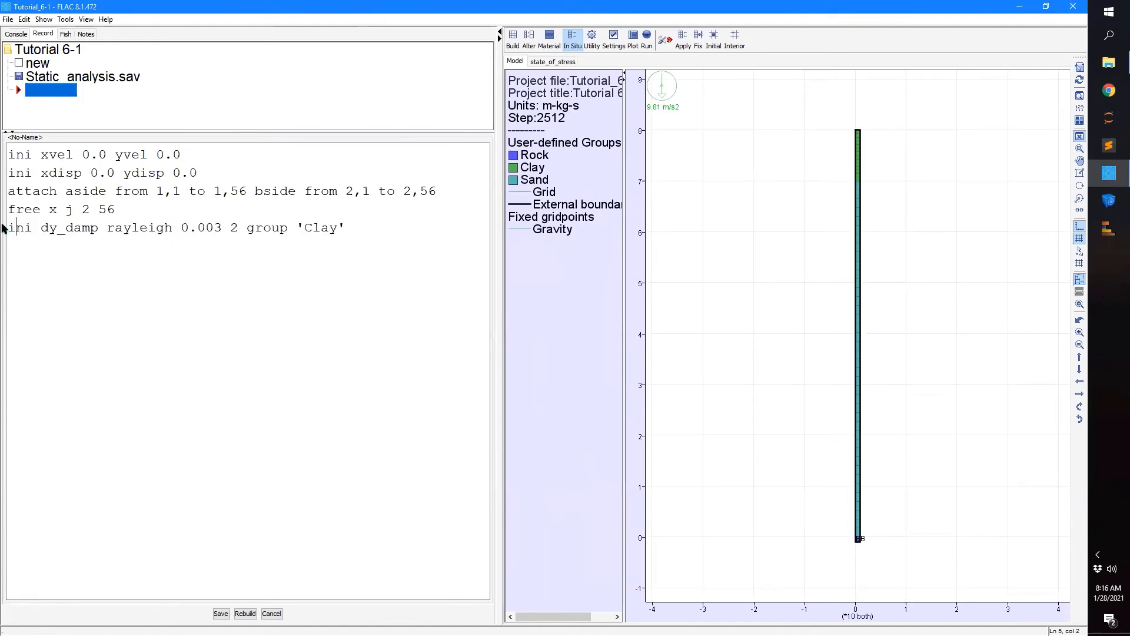
click(51, 242)
key(ctrl+v)
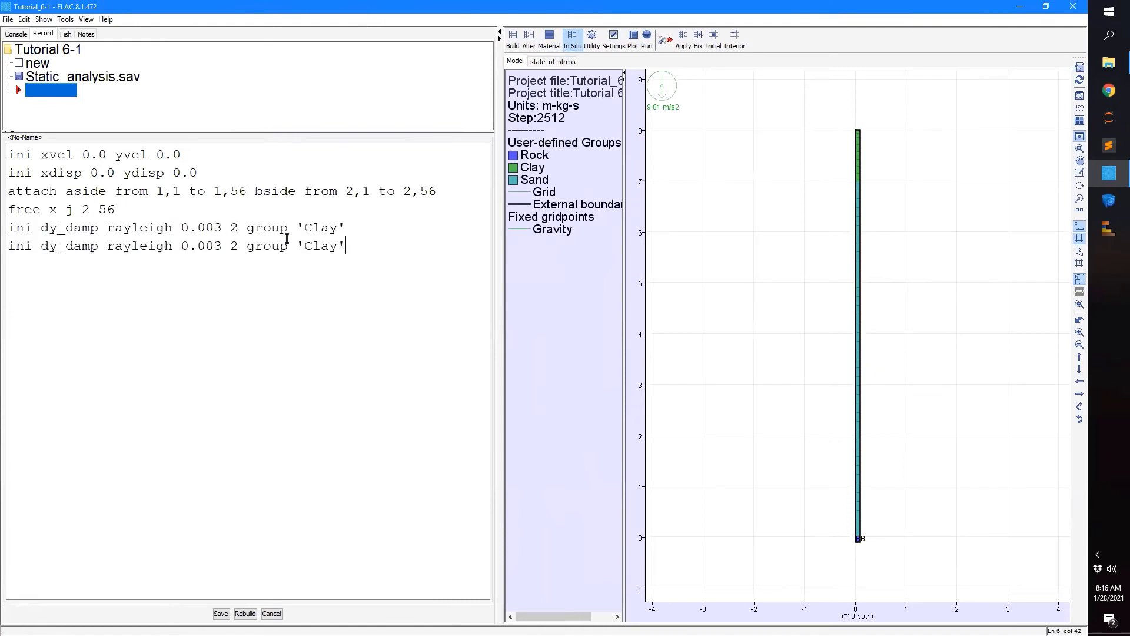
- Change the group name in the second Rayleigh damping line to 'Sand'
click(310, 245)
text(Sand)
key(Delete)
key(Delete)
key(Delete)
key(Delete)
- Add a third Rayleigh damping line with values 0.006 and 2 for the group 'Rock', and rebuild the model
click(358, 244)
key(Return)
key(ctrl+v)
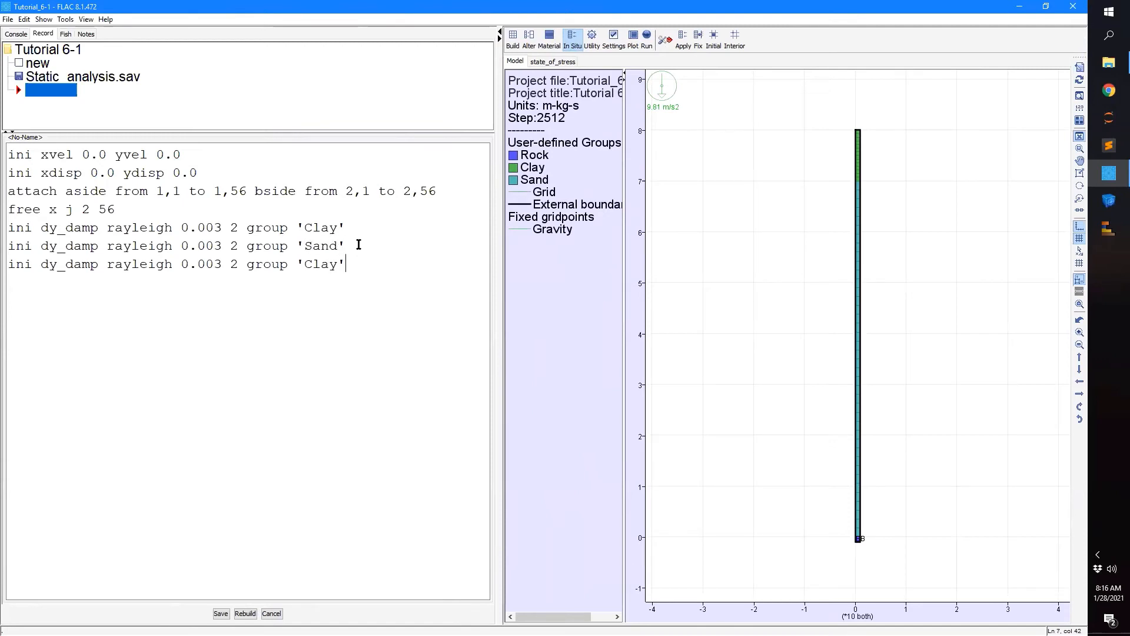
click(216, 264)
text(5)
key(Delete)
key(Right)
key(Right)
key(Right)
text(Rock)
key(Delete)
key(Delete)
key(Delete)
key(Delete)
click(245, 613)
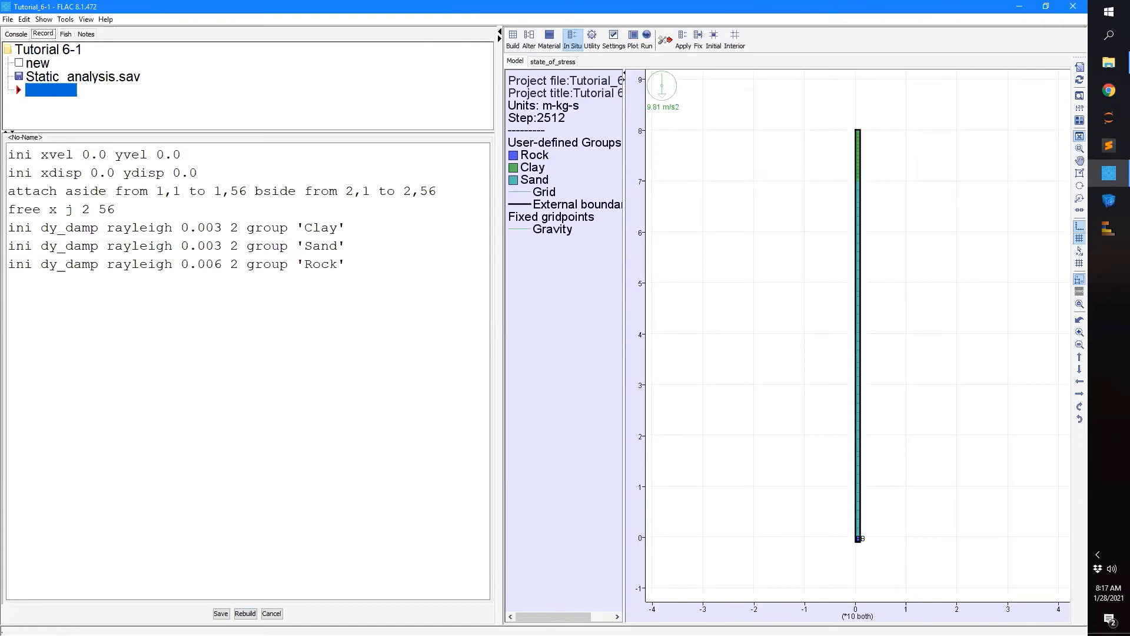
- Save the model state under the file name Seismic_analysis
click(220, 613)
text(Stat)
key(BackSpace)
key(BackSpace)
key(BackSpace)
key(BackSpace)
key(BackSpace)
key(BackSpace)
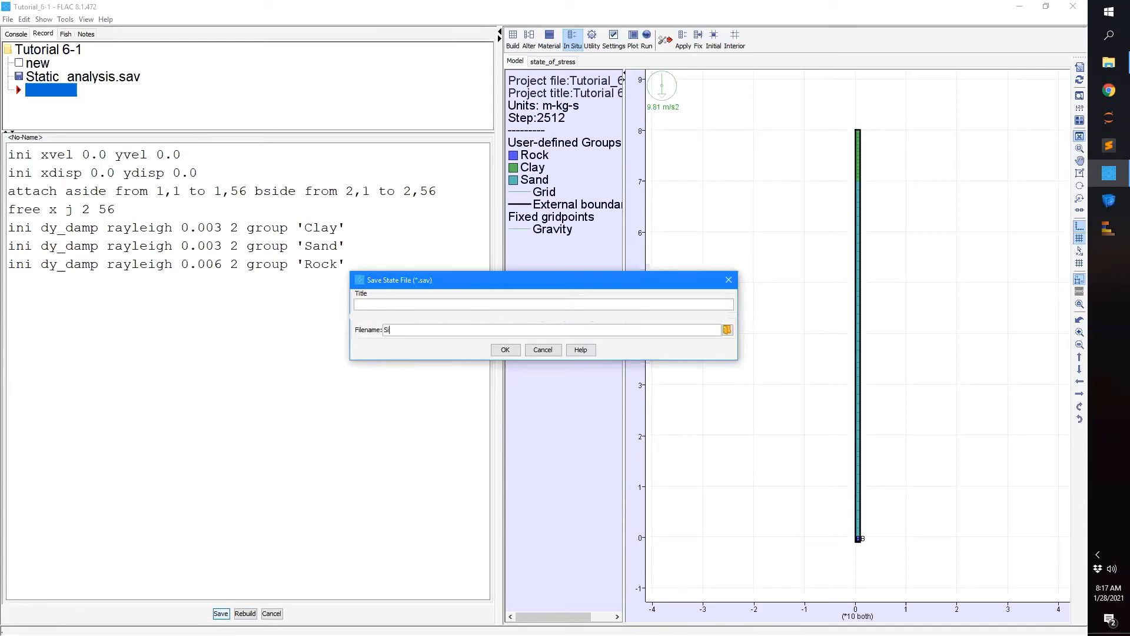
text(is)
text(_anlaysis)
key(BackSpace)
key(BackSpace)
key(BackSpace)
key(BackSpace)
key(BackSpace)
text(alysis)
key(Return)
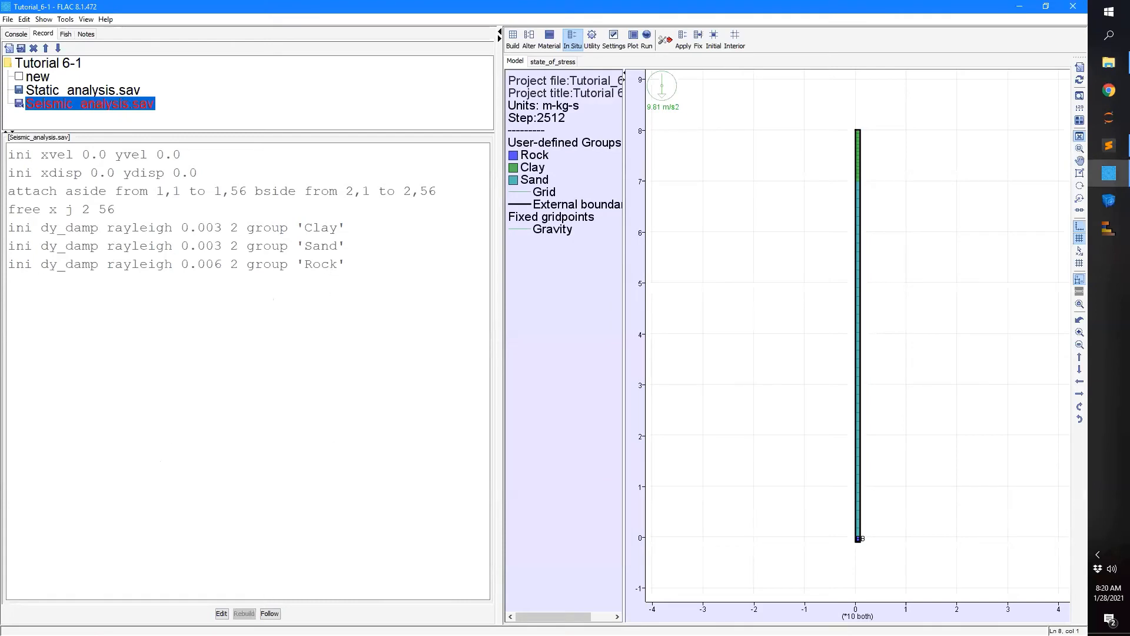
- Reopen the Seismic_analysis.sav record for editing and read the velocity file GM-A-Vel.txt as history 1
click(221, 613)
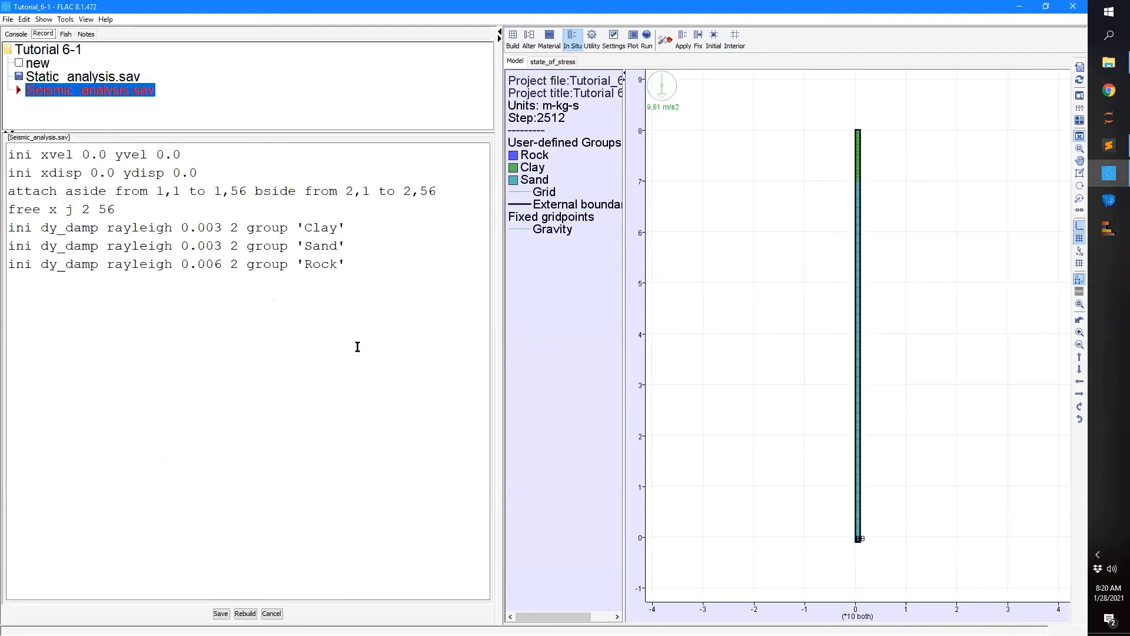
drag(498, 265, 233, 252)
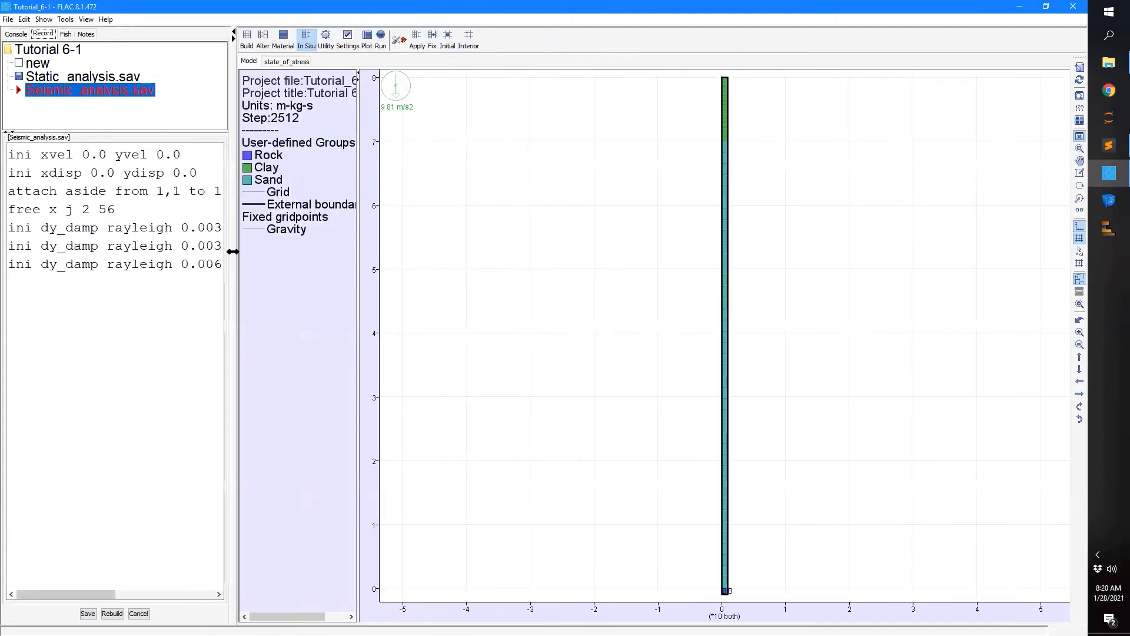
click(322, 45)
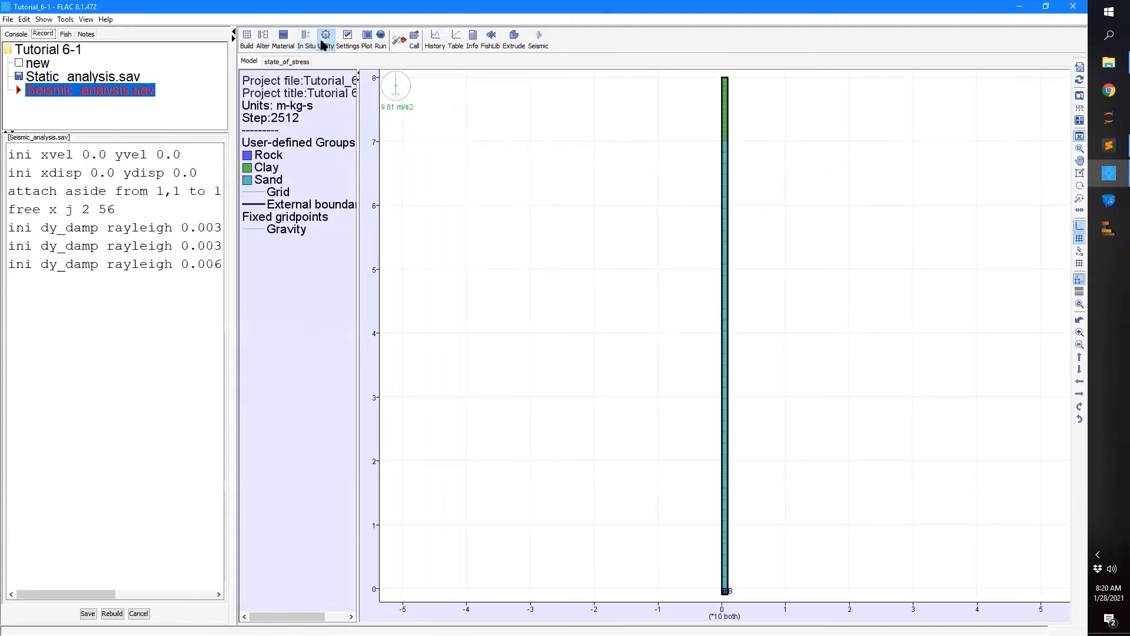
click(437, 40)
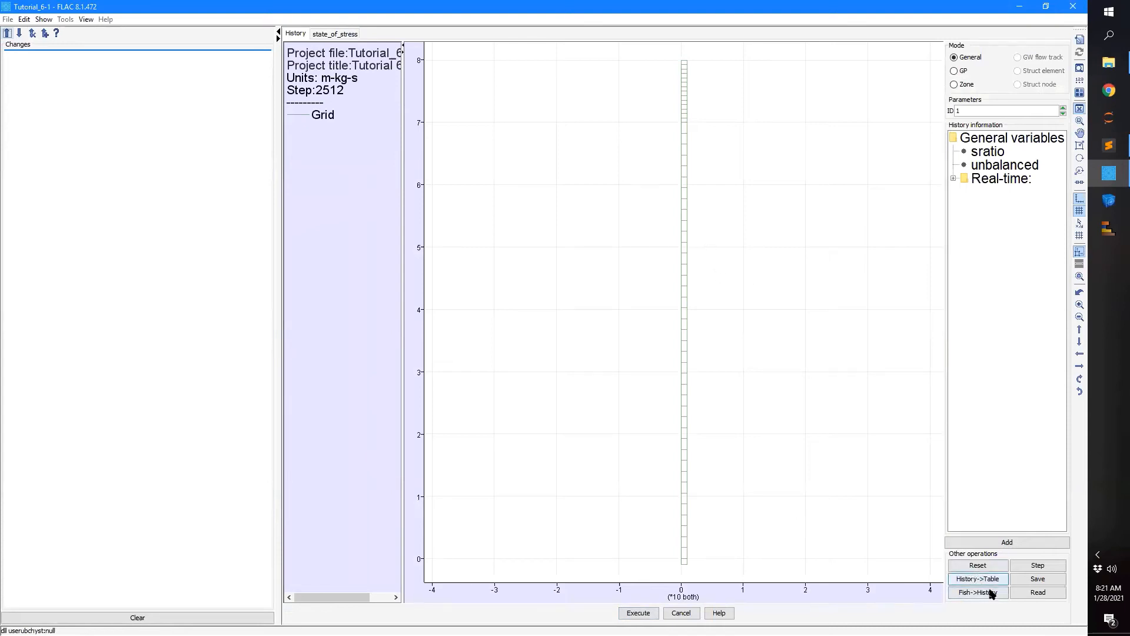
click(1043, 594)
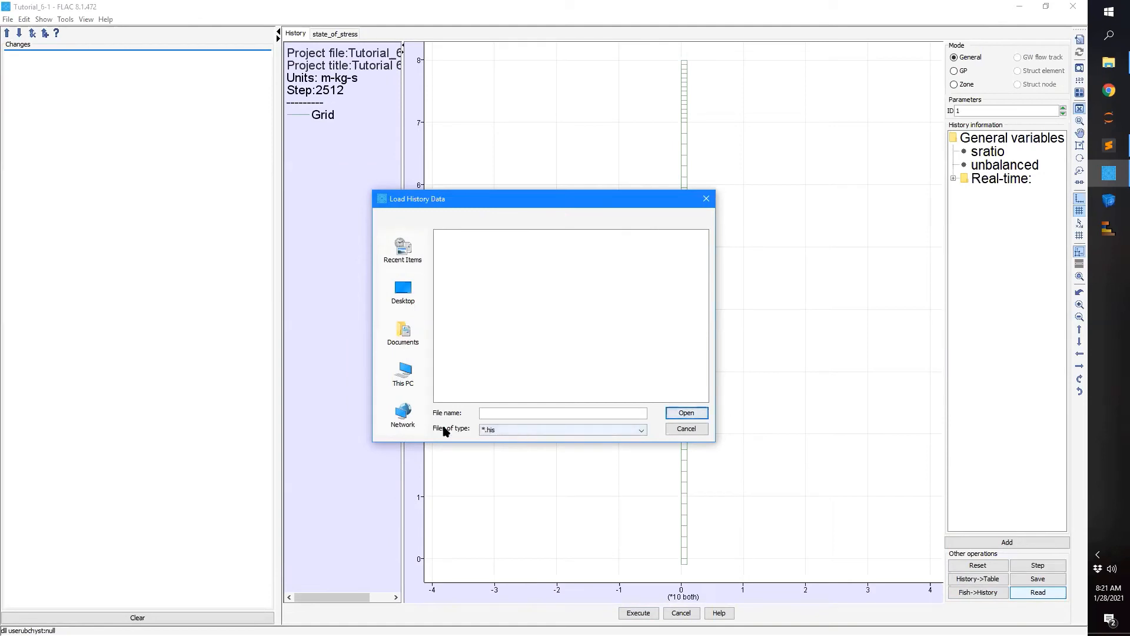
click(542, 430)
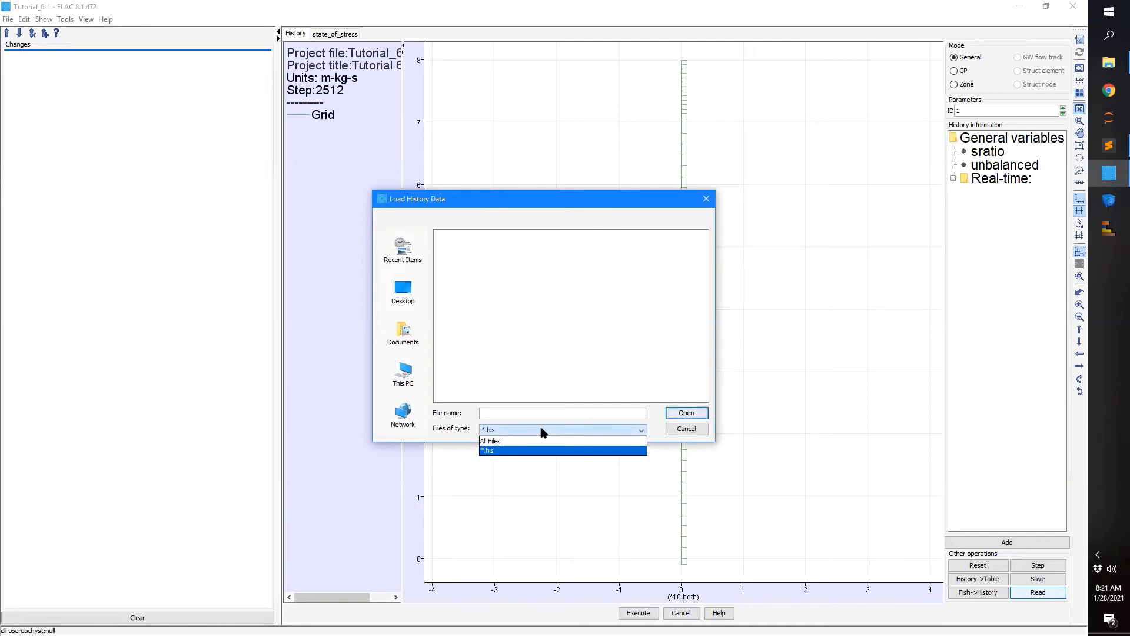
click(523, 441)
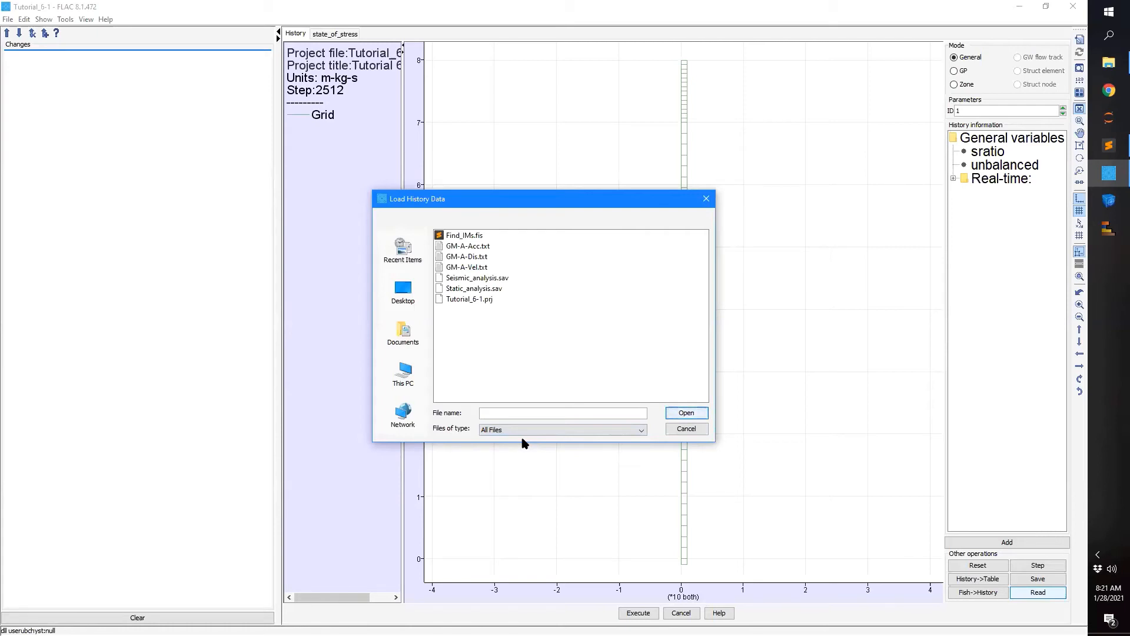
click(471, 268)
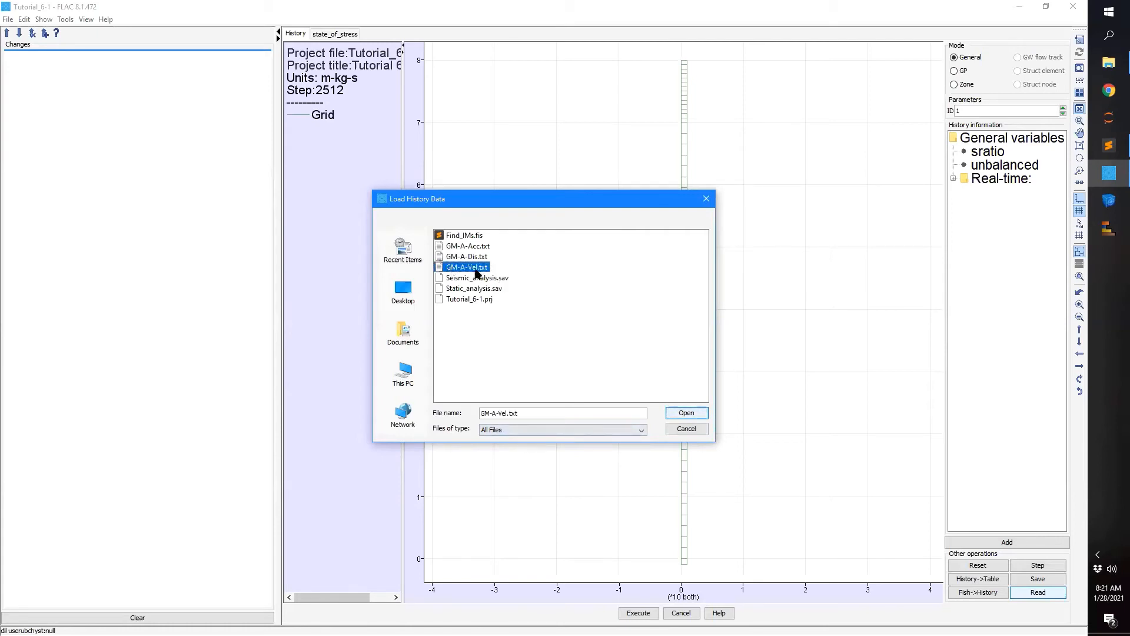
click(686, 413)
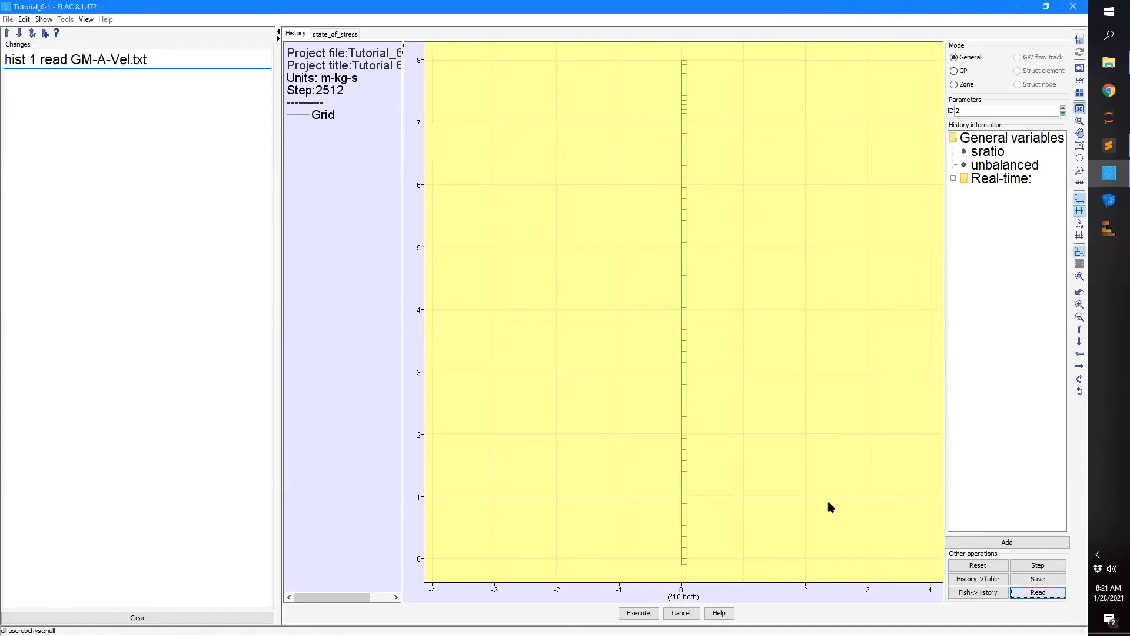
- Read the acceleration file GM-A-Acc.txt as history 2
click(1047, 594)
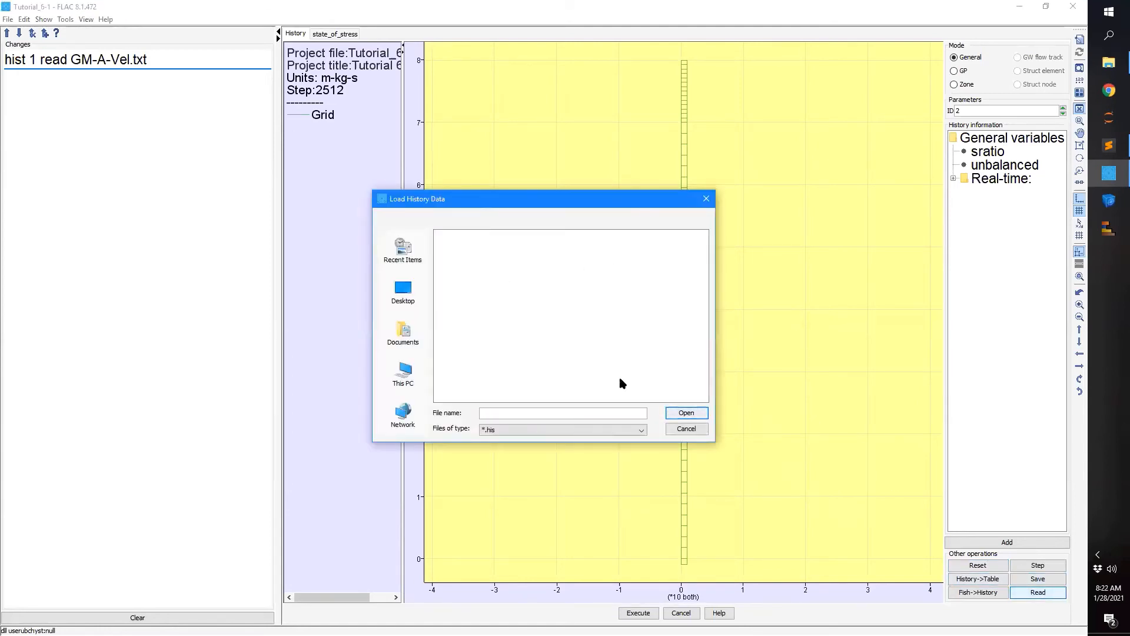
click(598, 432)
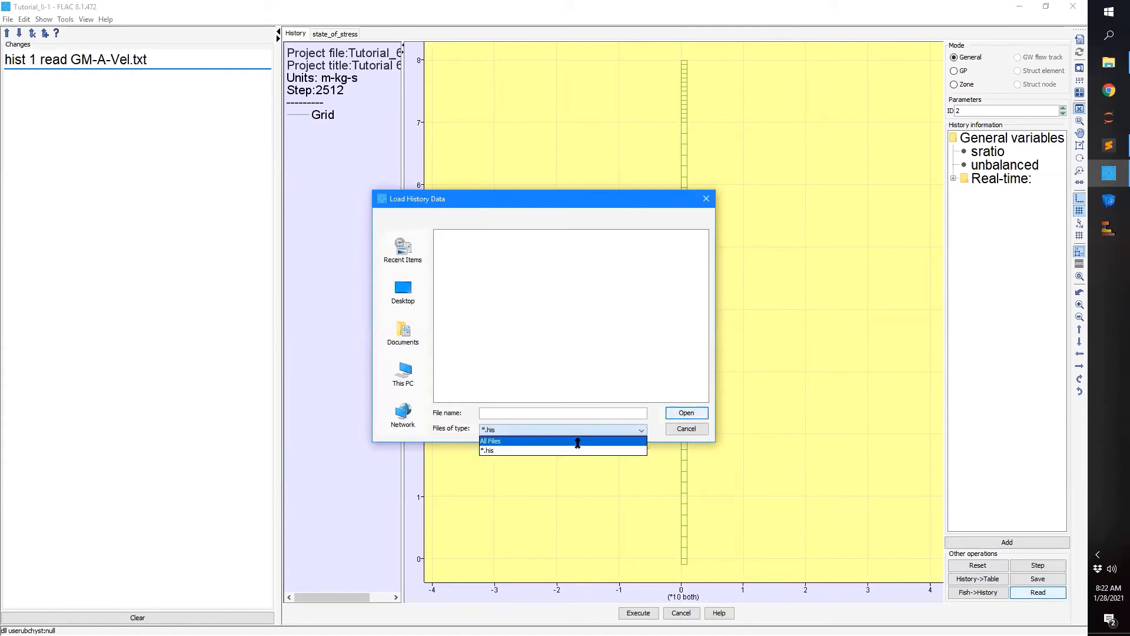
click(580, 441)
click(471, 246)
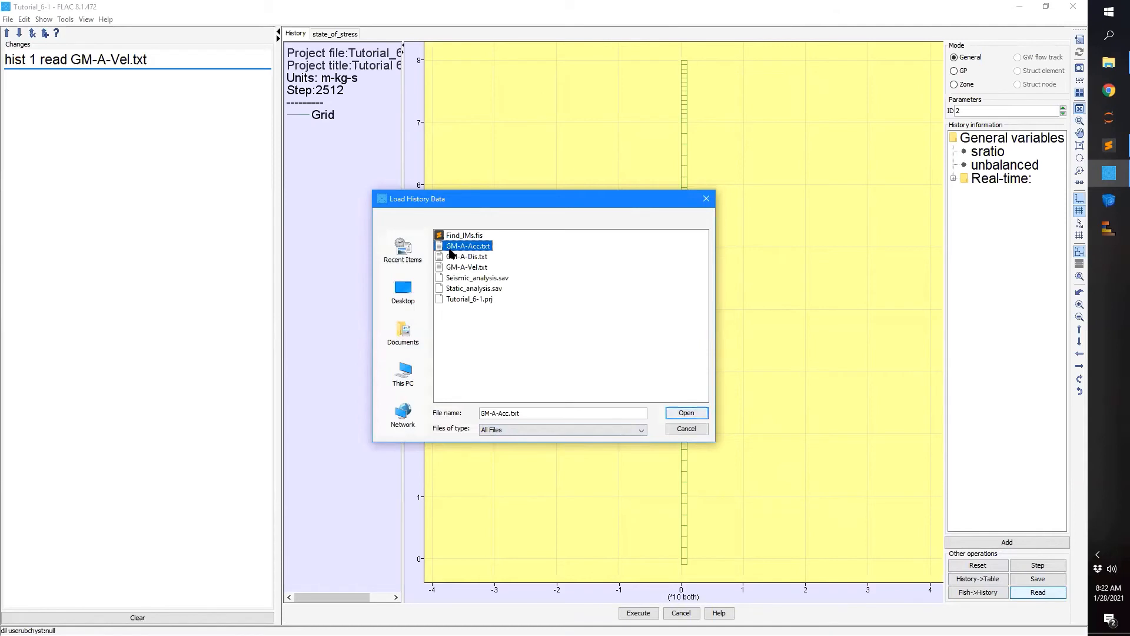
click(685, 413)
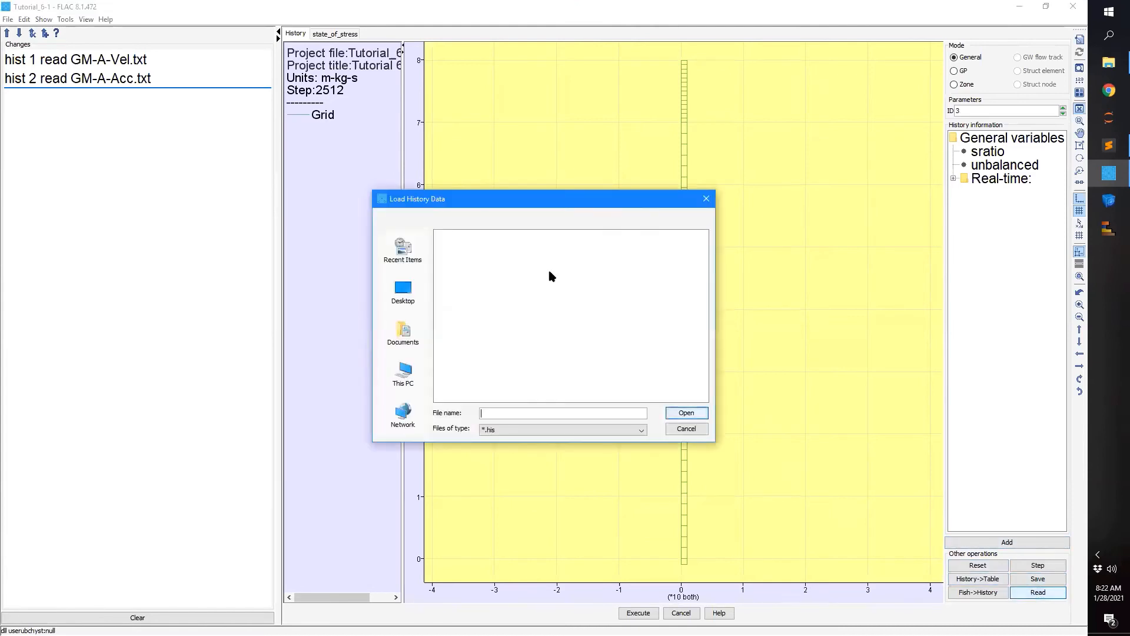
- Read the displacement file GM-A-Dis.txt as history 3 and execute the history commands
click(642, 429)
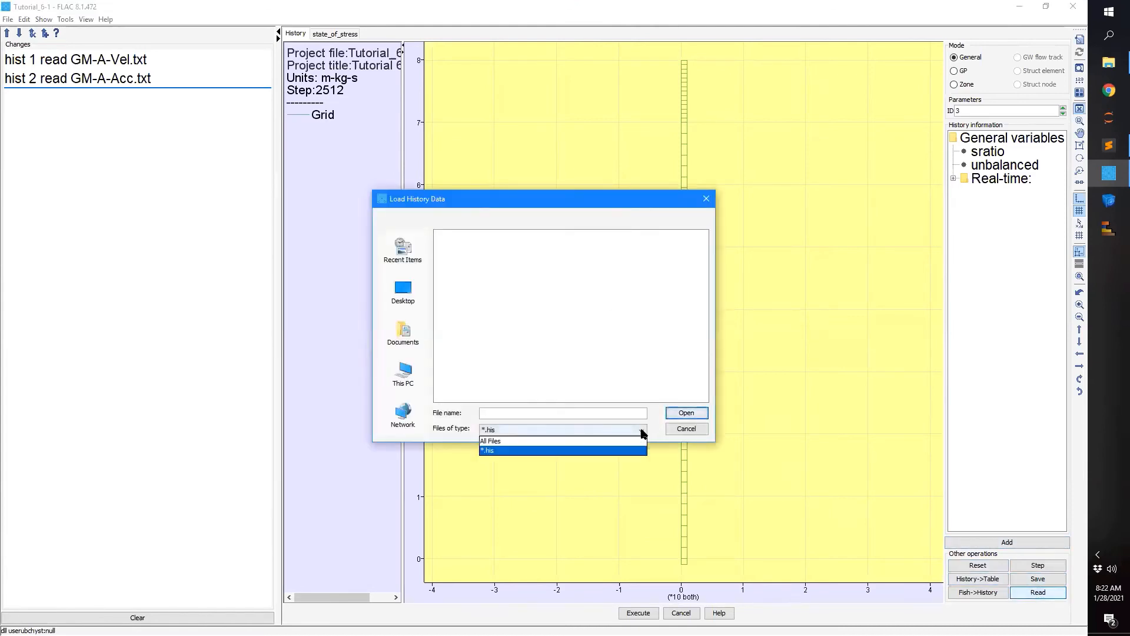
click(610, 441)
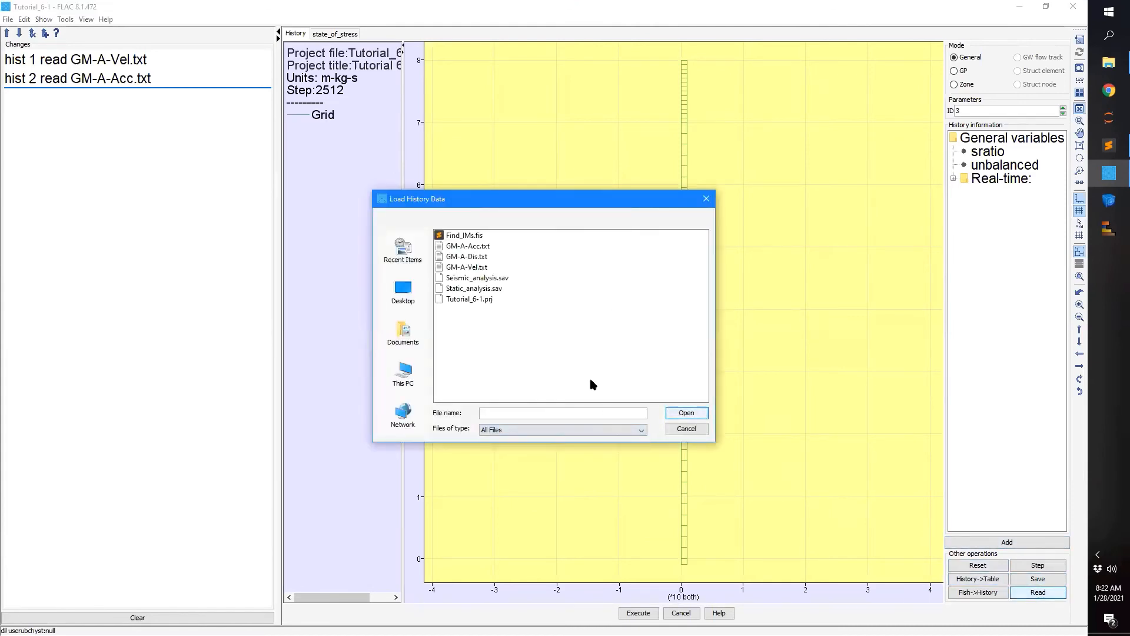
click(449, 257)
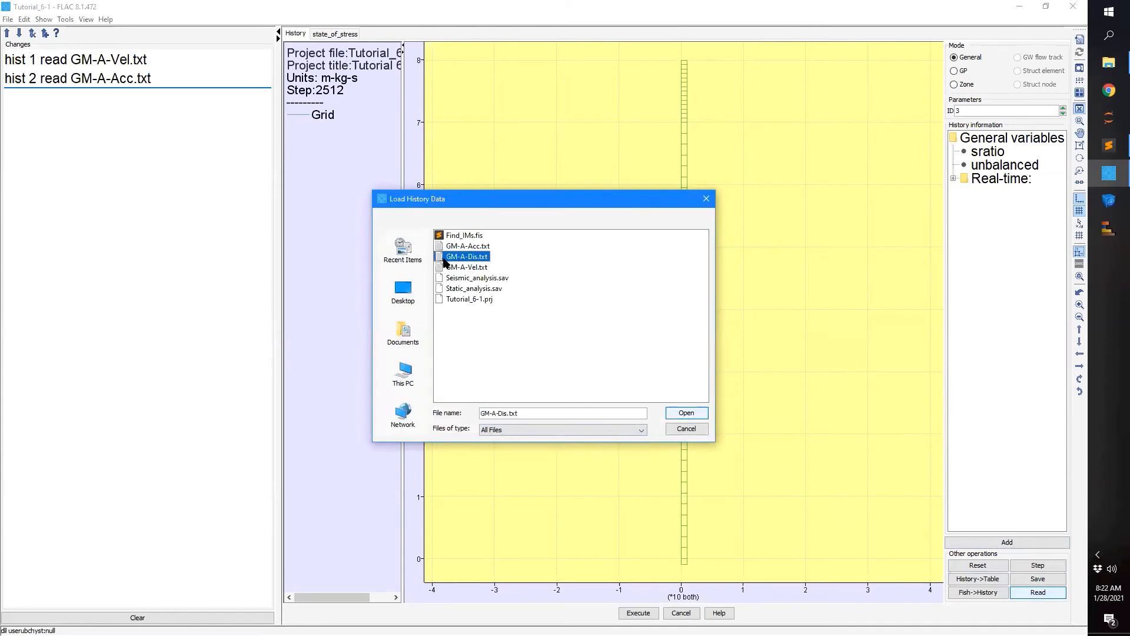
click(686, 413)
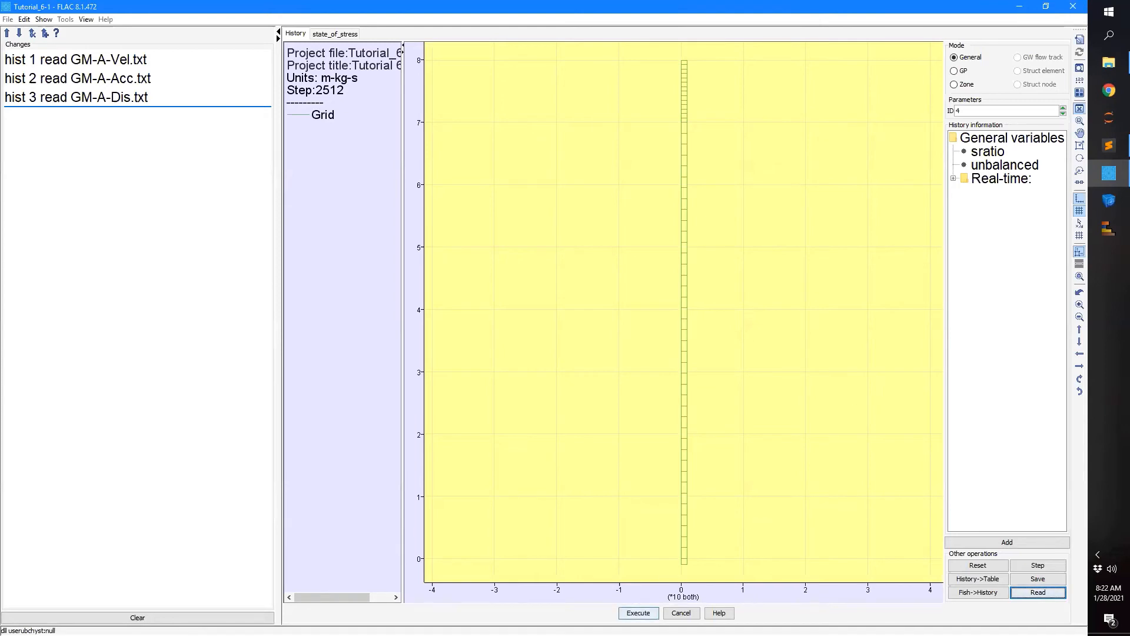
click(638, 613)
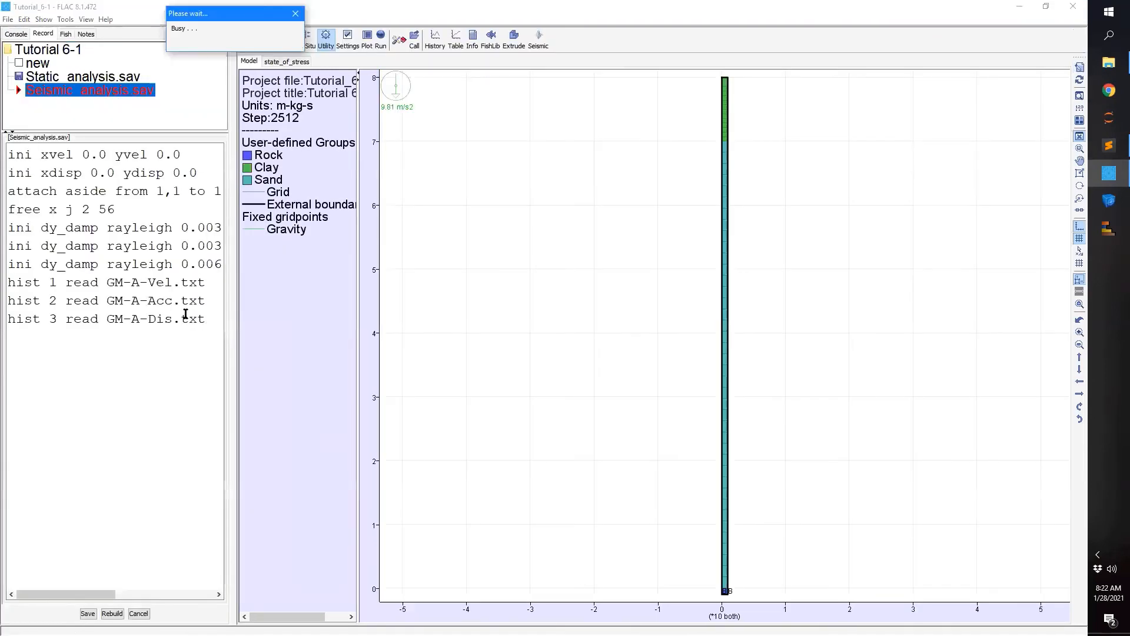
- Renumber the velocity, acceleration and displacement histories as 100, 101 and 102 in the record, and rebuild the model
drag(233, 318, 433, 337)
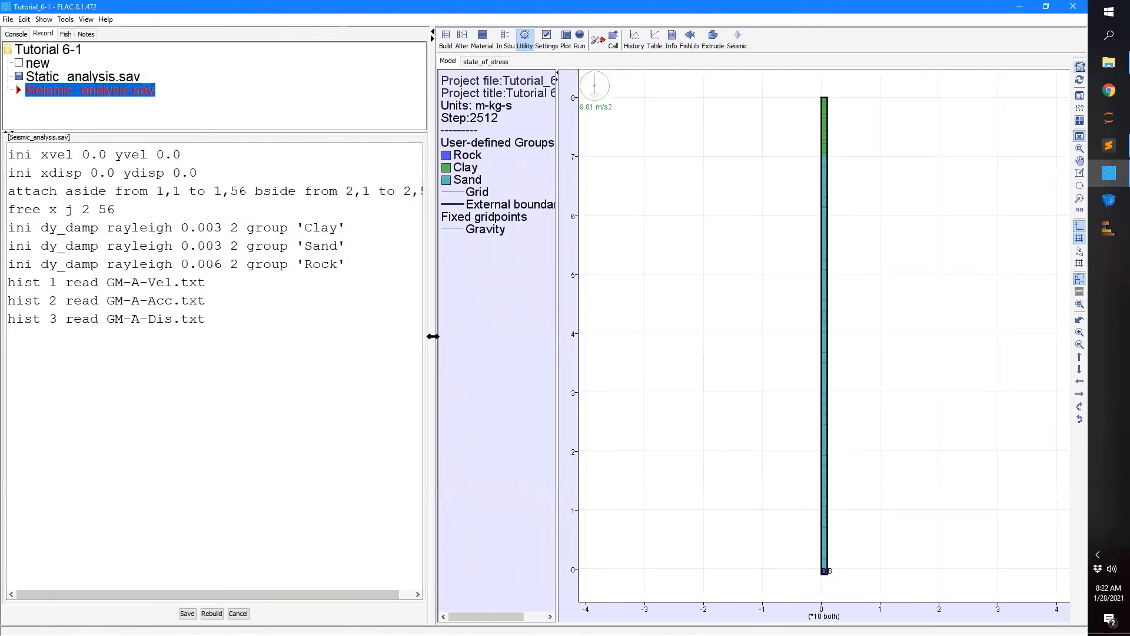
click(51, 282)
text(00)
key(Down)
key(Left)
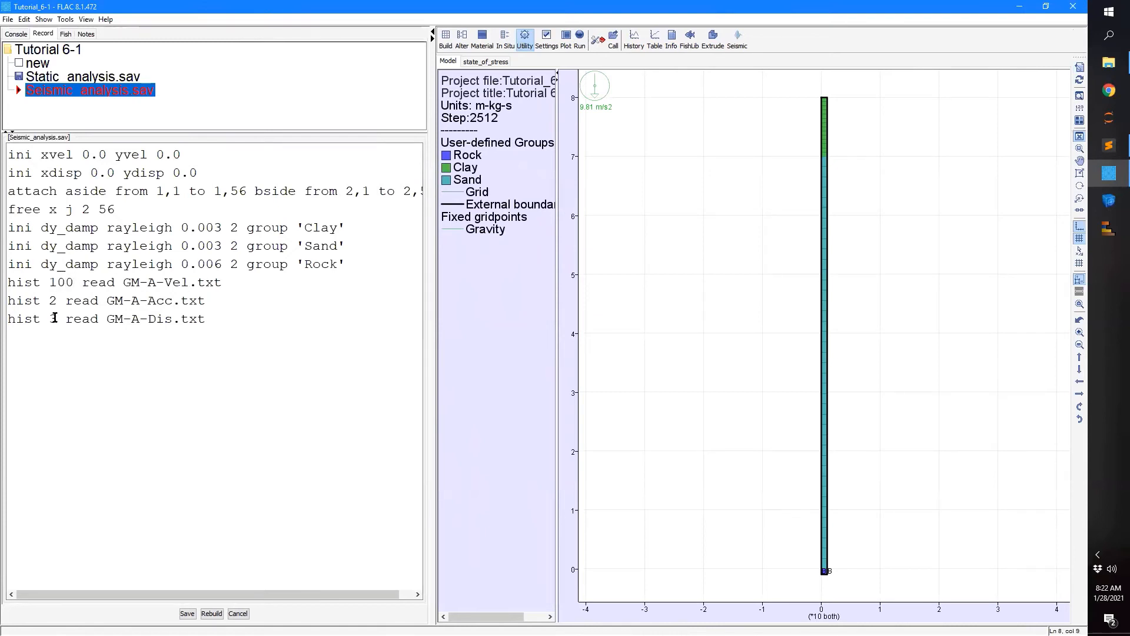
key(BackSpace)
text(101)
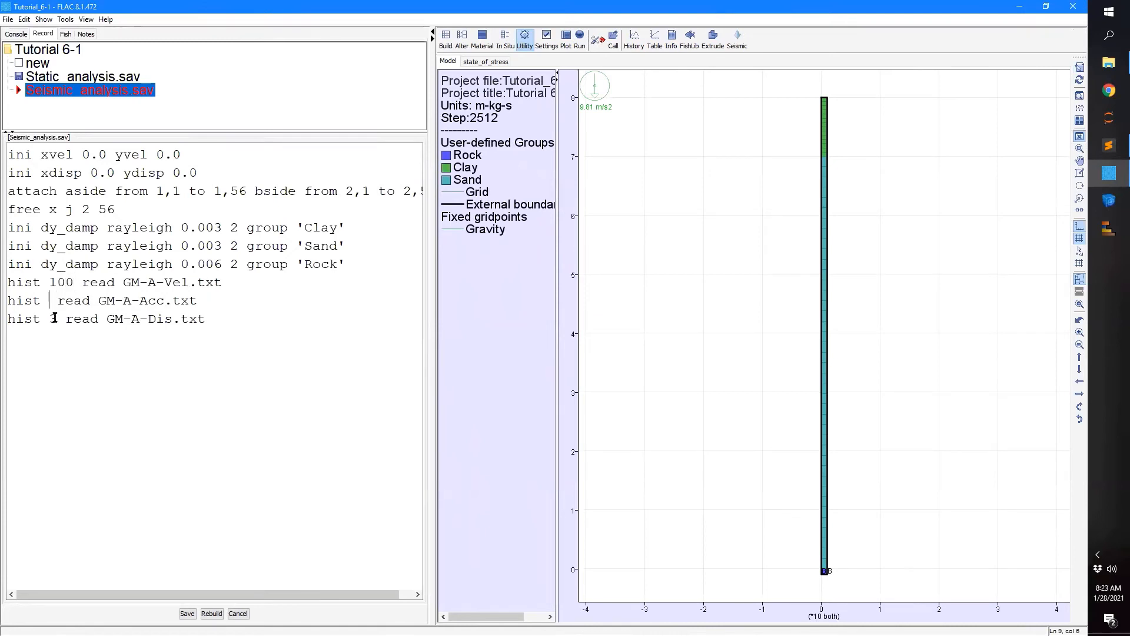
key(Down)
key(Left)
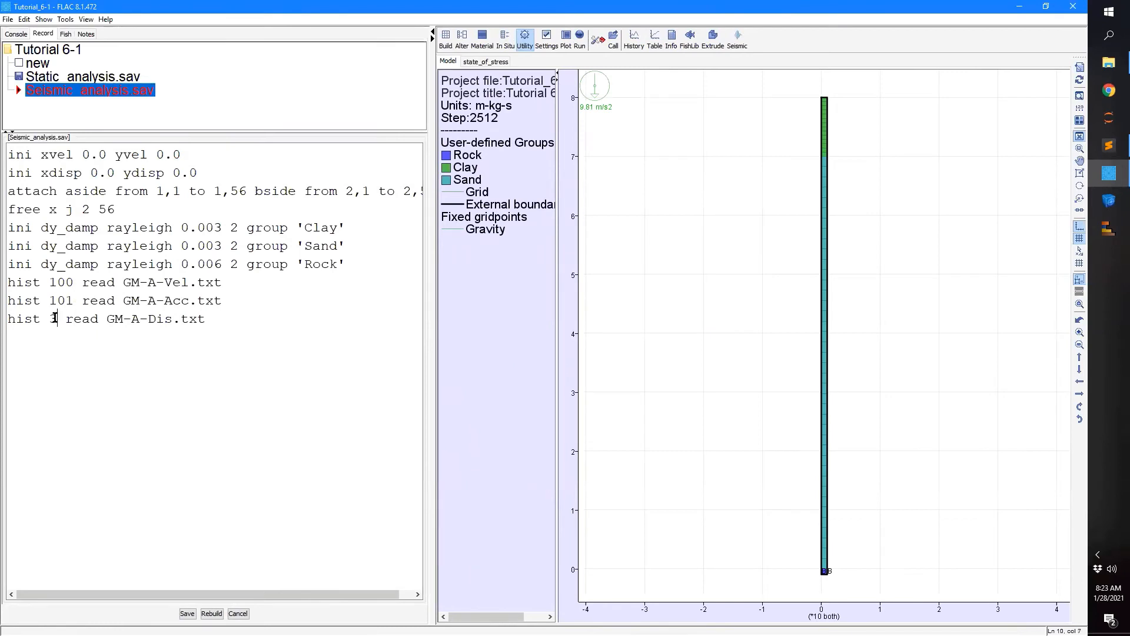
text(0)
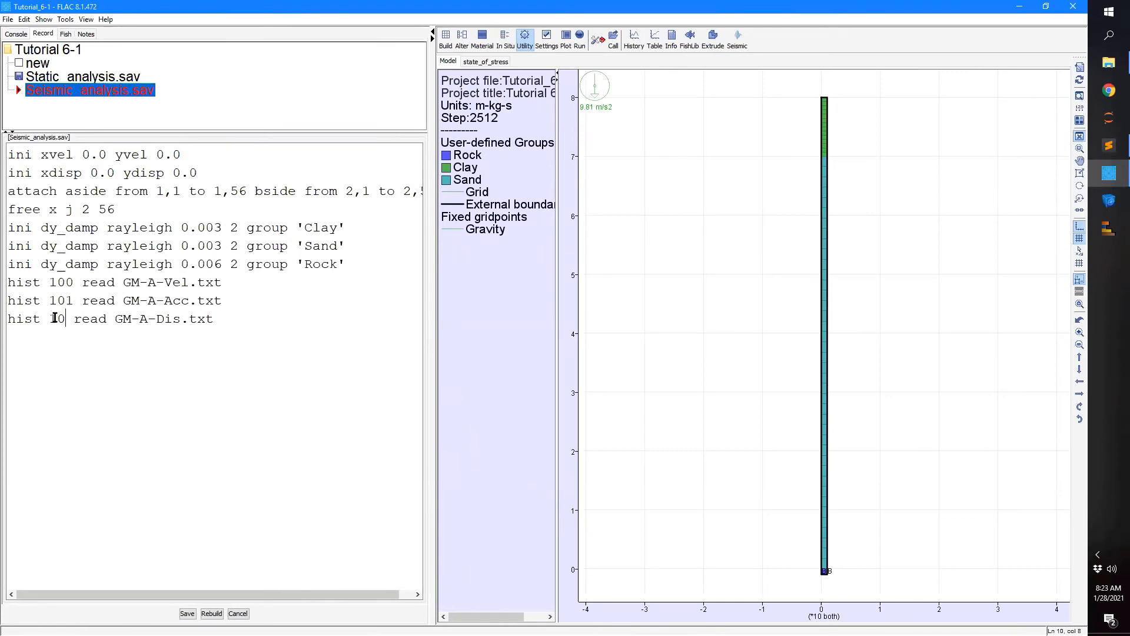
text(2)
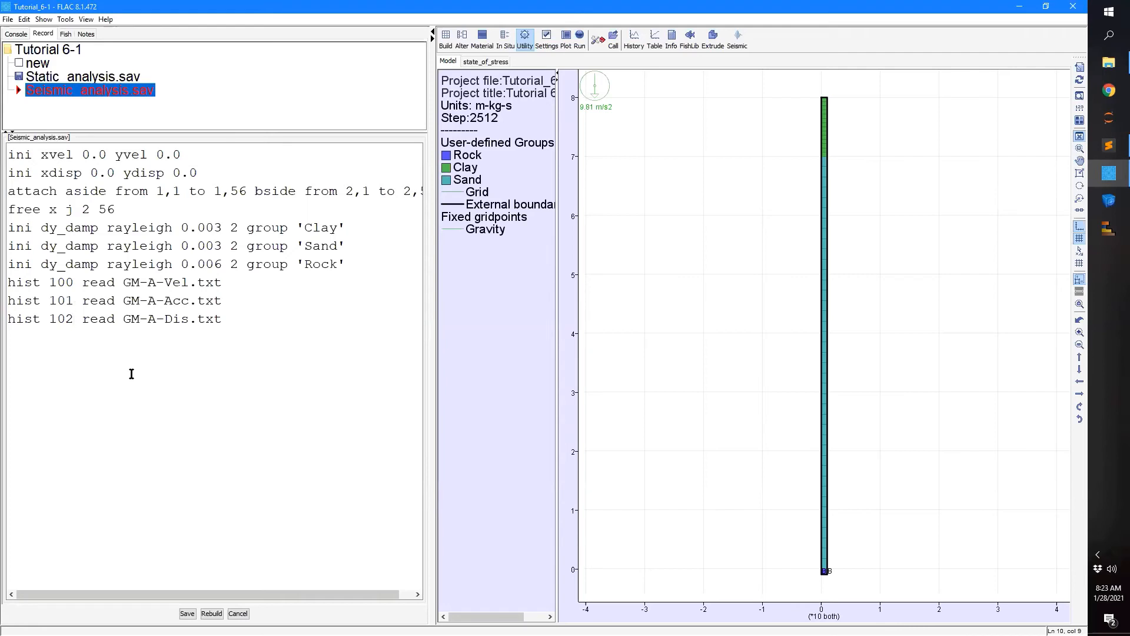
click(212, 612)
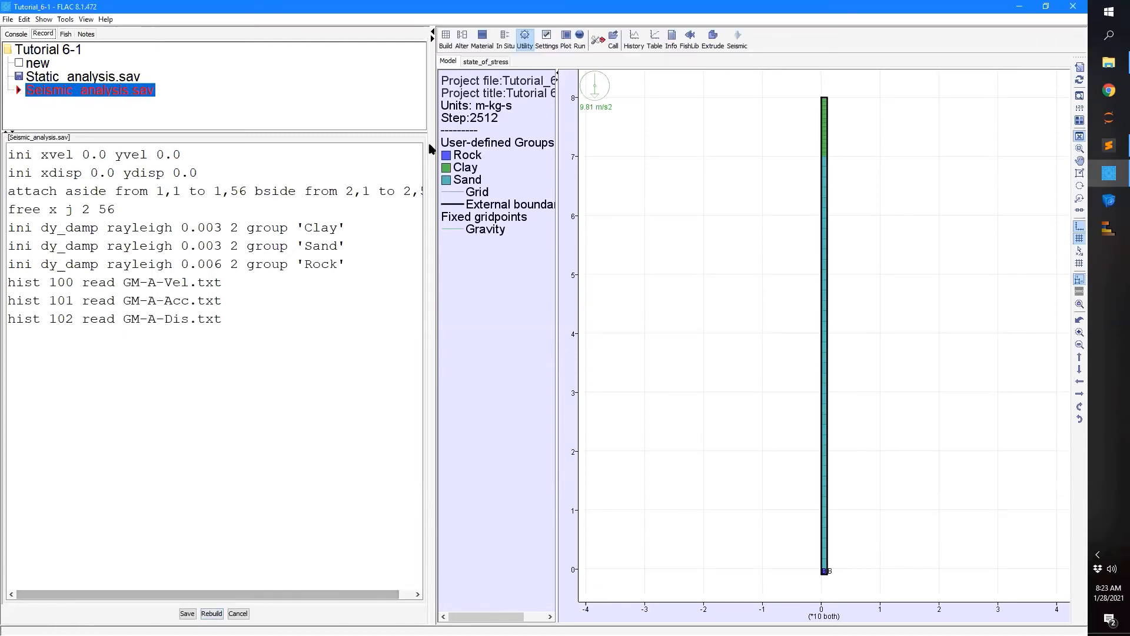
- Create a history plot named Input_Accel(t) showing item 101 as a line, and turn on the mouse coordinate read-out
drag(430, 142, 287, 142)
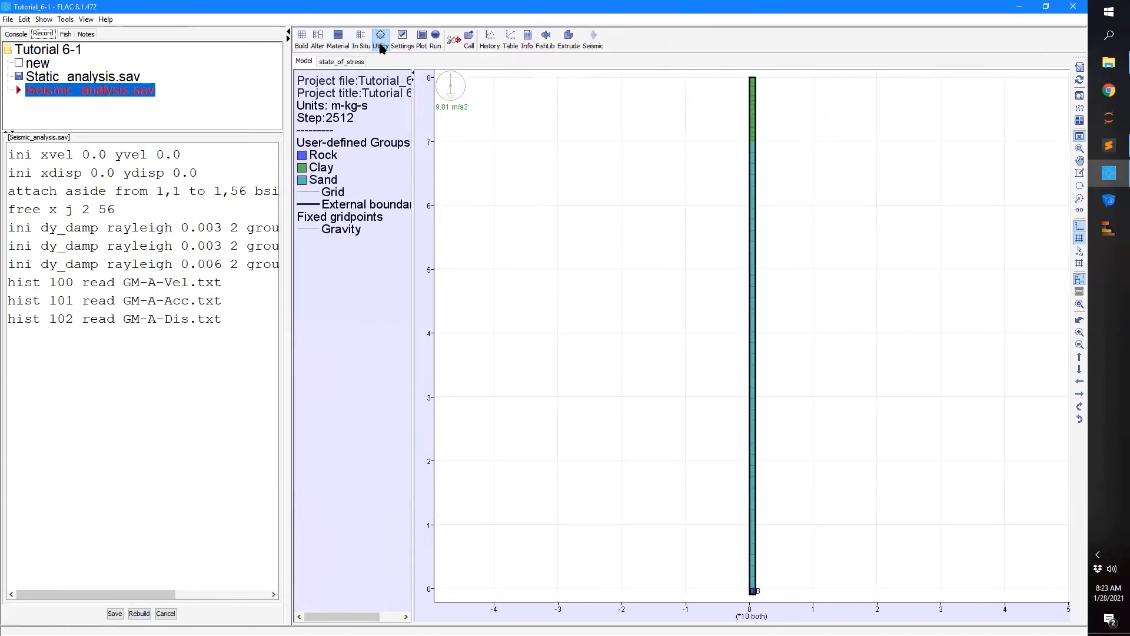
click(422, 38)
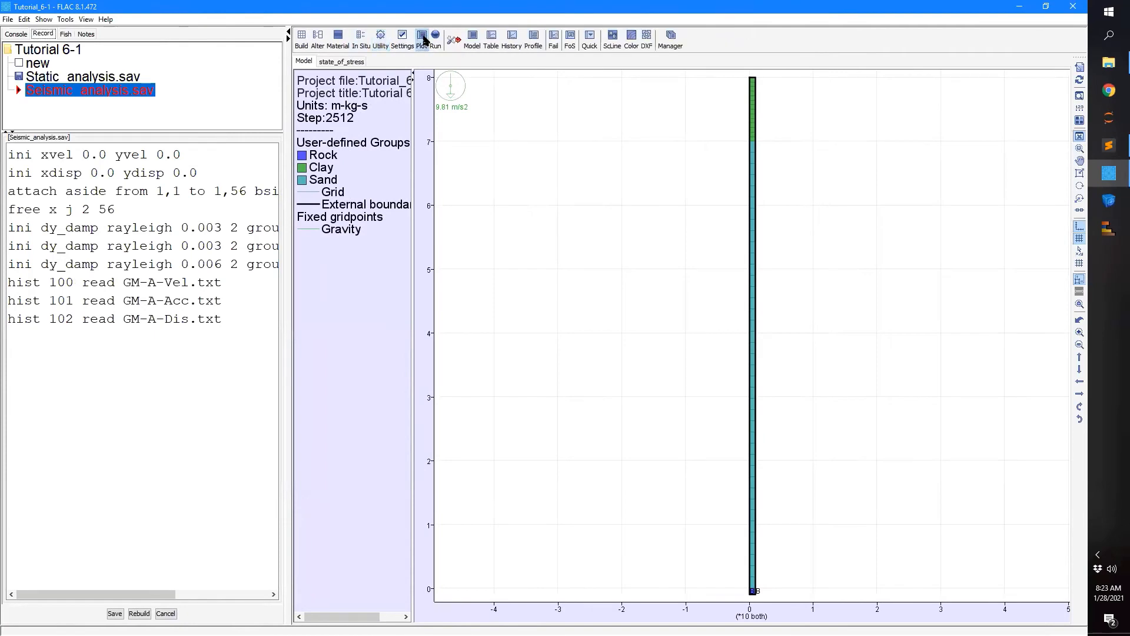
click(512, 39)
click(447, 244)
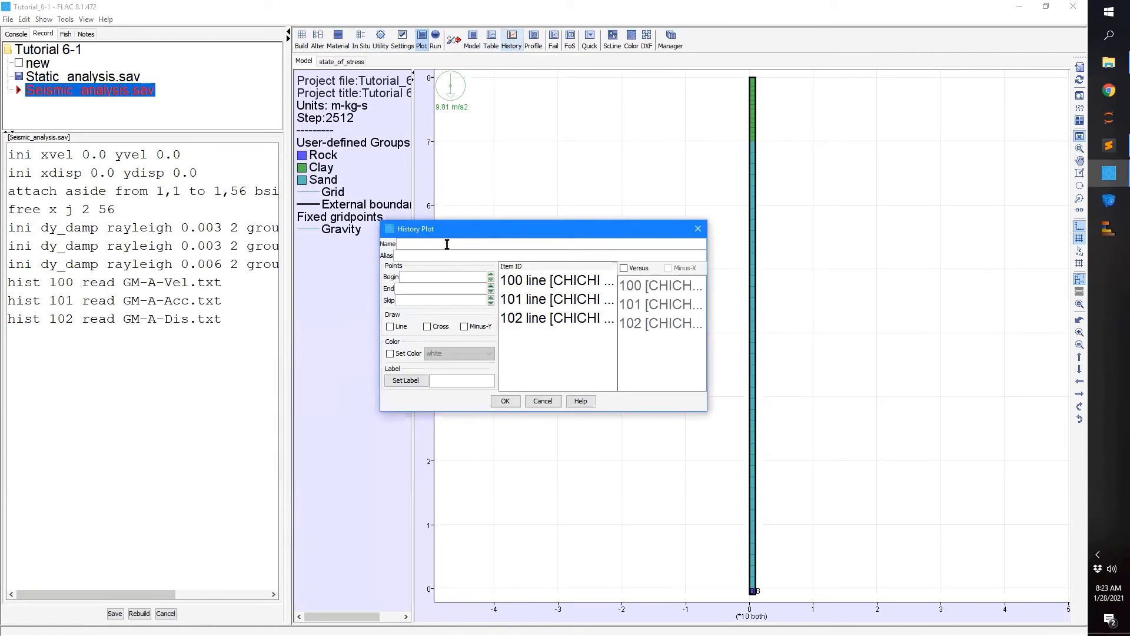
text(Input_Accel(t))
click(545, 303)
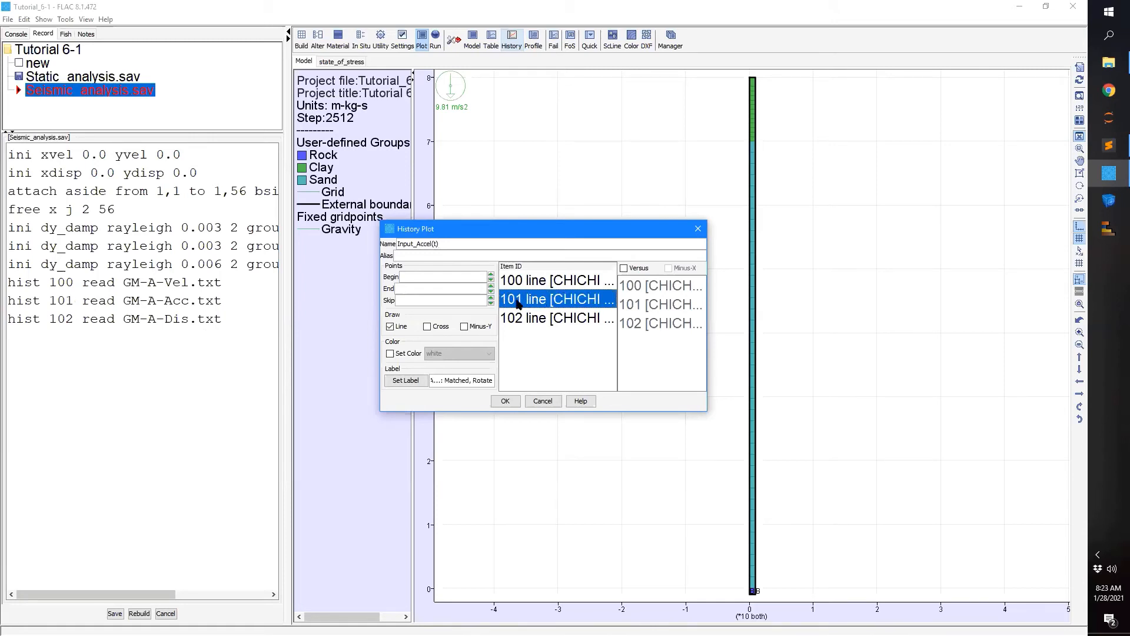
click(498, 404)
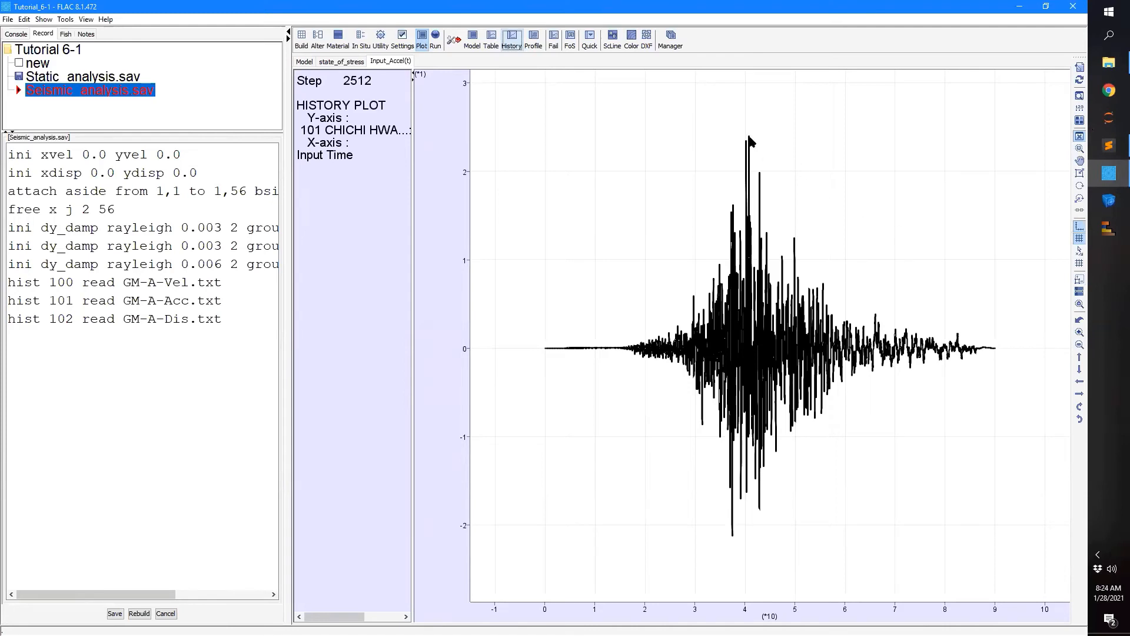
click(1080, 250)
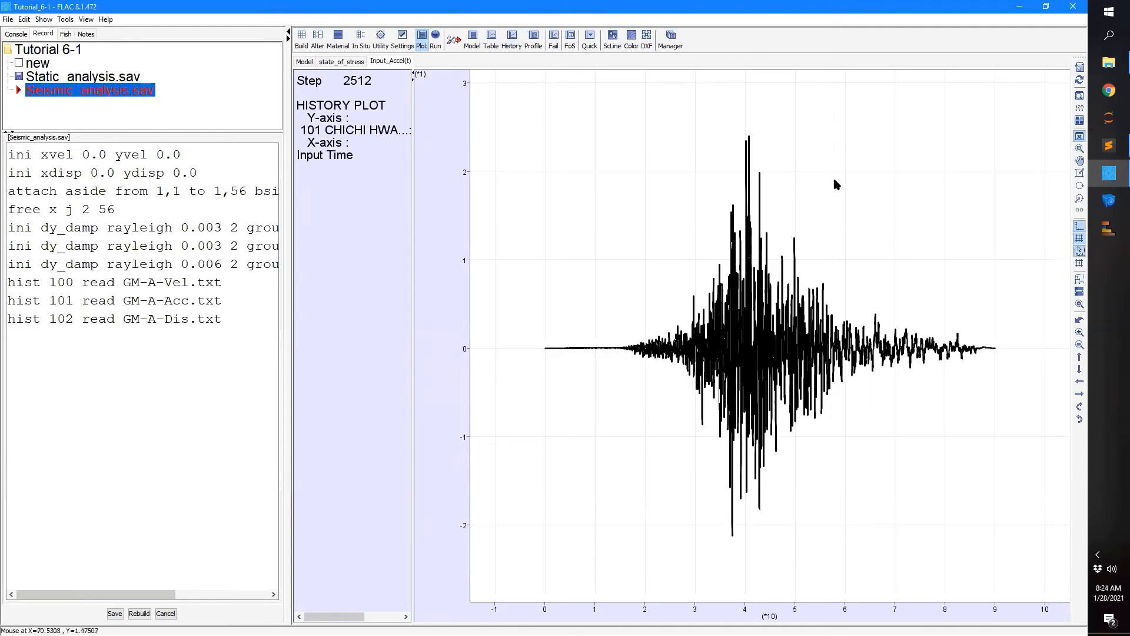
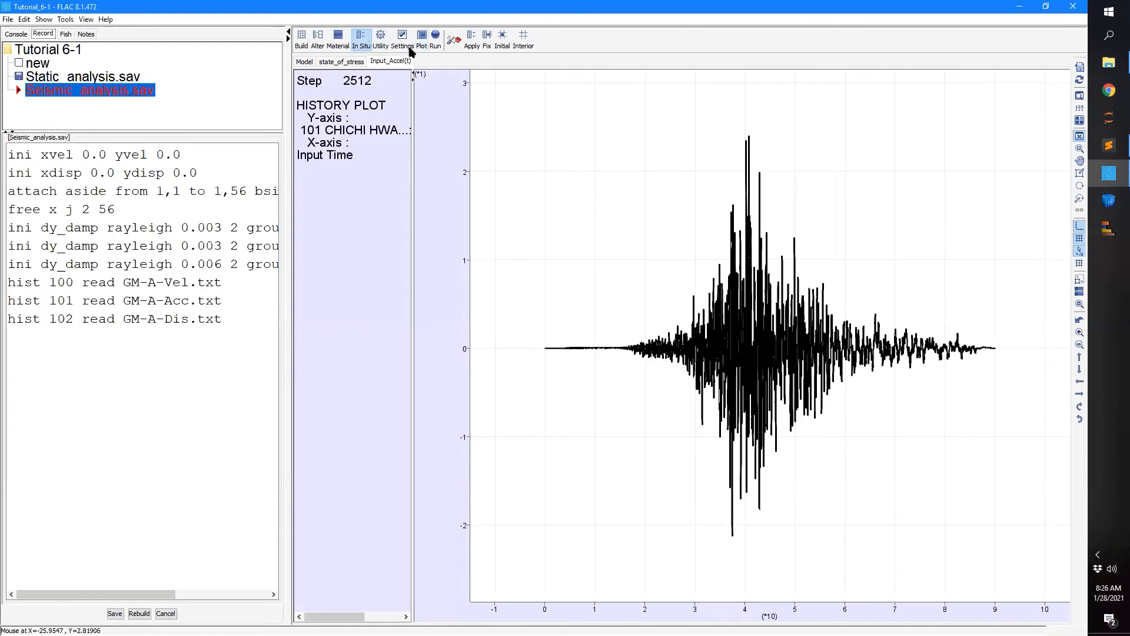
- Start applying an sxy stress boundary condition and select the base edge of the soil column as its boundary path
click(470, 47)
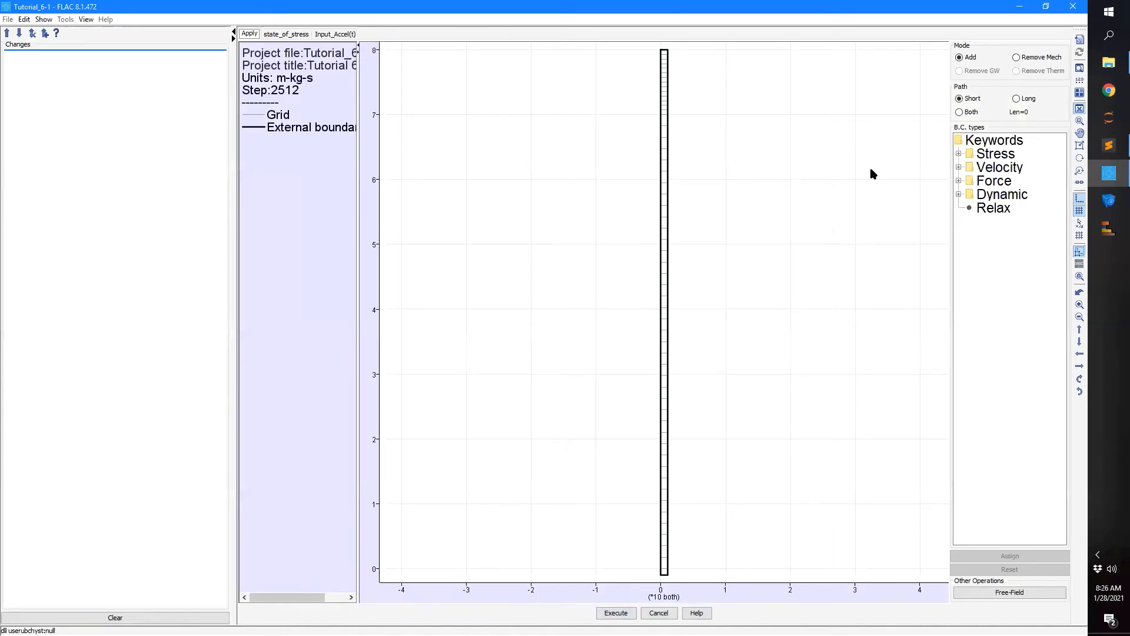
click(970, 158)
click(970, 158)
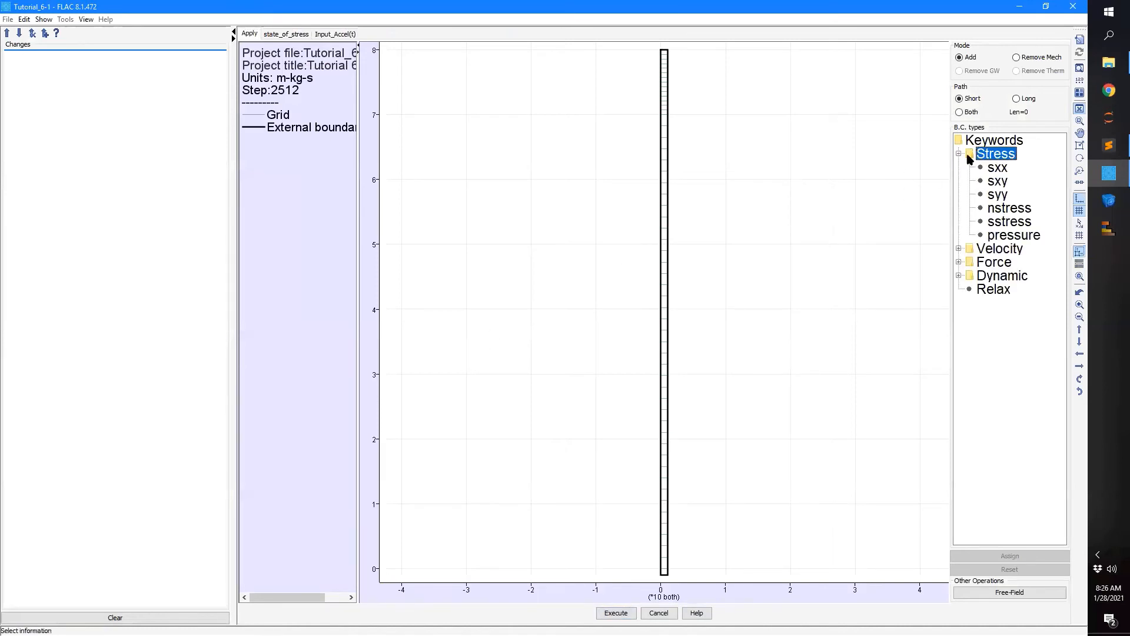
click(1004, 185)
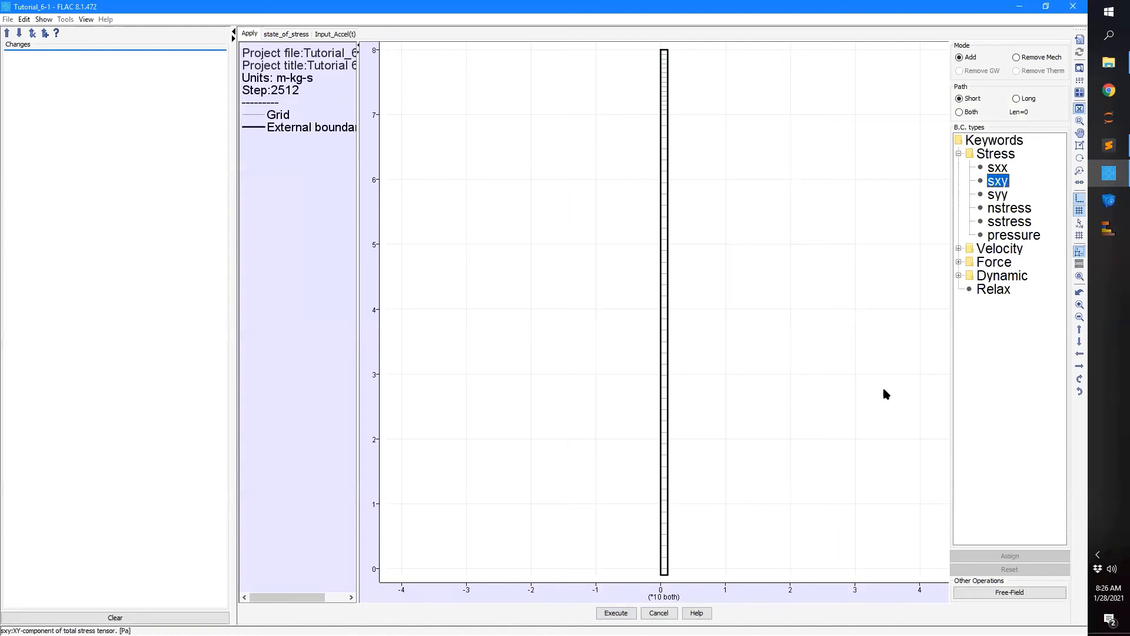
click(662, 580)
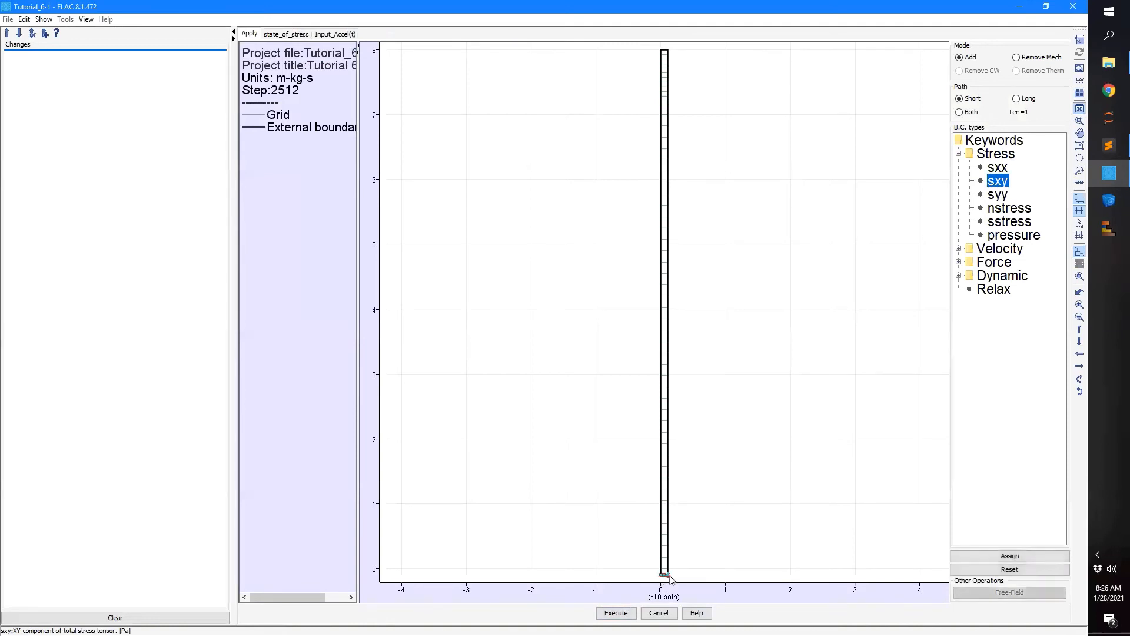
scroll(672, 580, up, 2)
scroll(723, 462, up, 2)
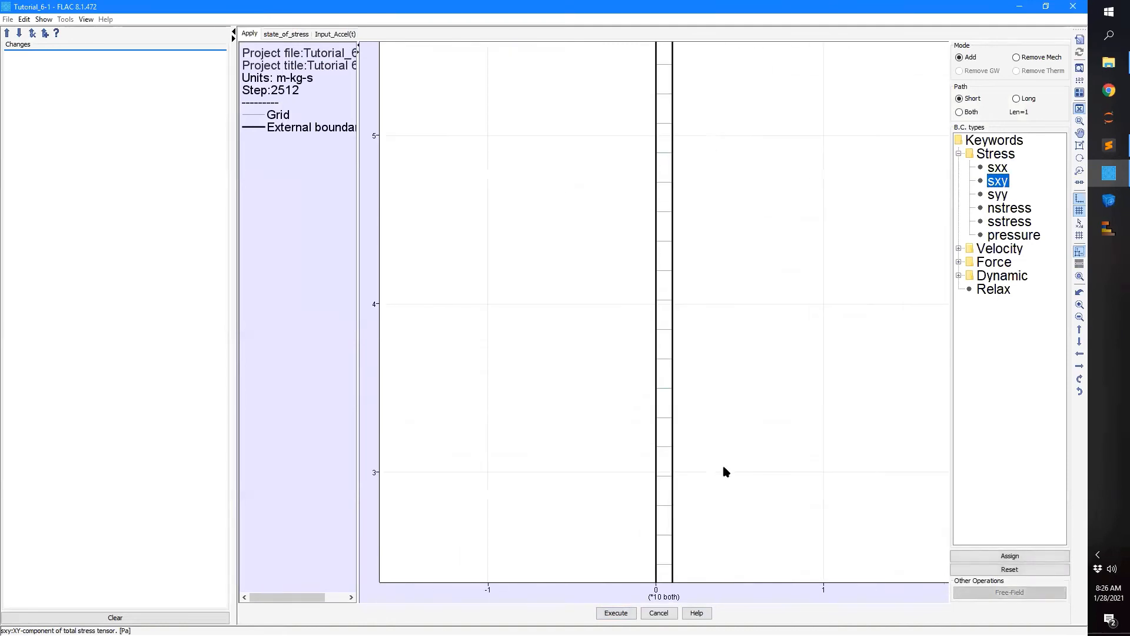
scroll(813, 298, up, 3)
drag(763, 451, 752, 79)
drag(726, 530, 721, 159)
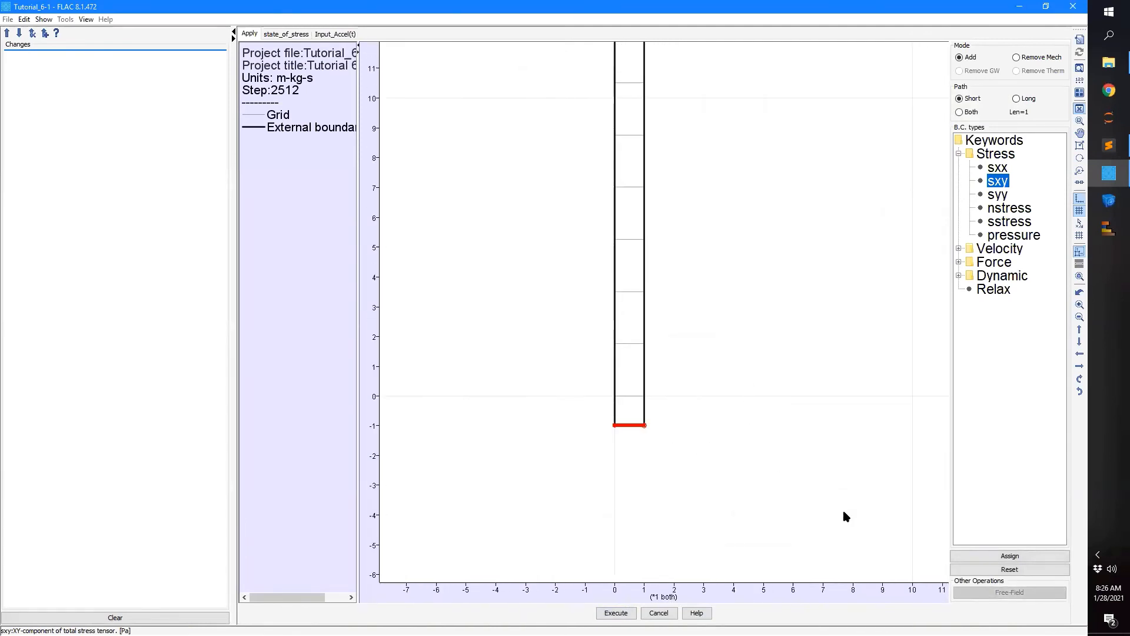
- Assign an sxy stress of 2.2e6 Pa multiplied by history 100 to the base edge and execute the command
click(975, 558)
drag(519, 236, 348, 248)
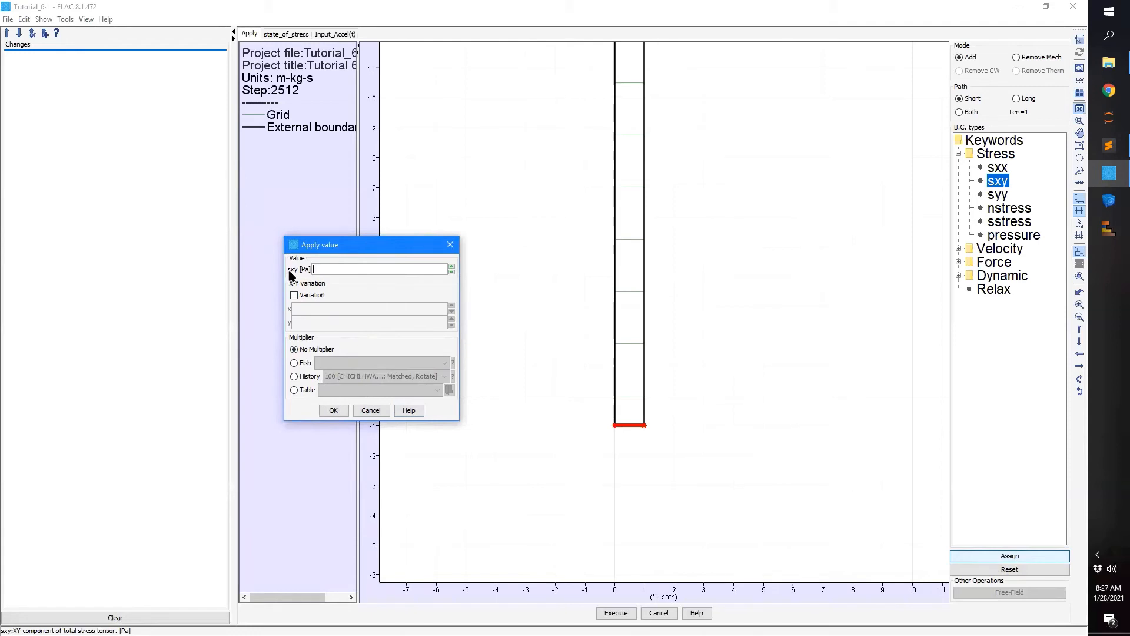
click(303, 377)
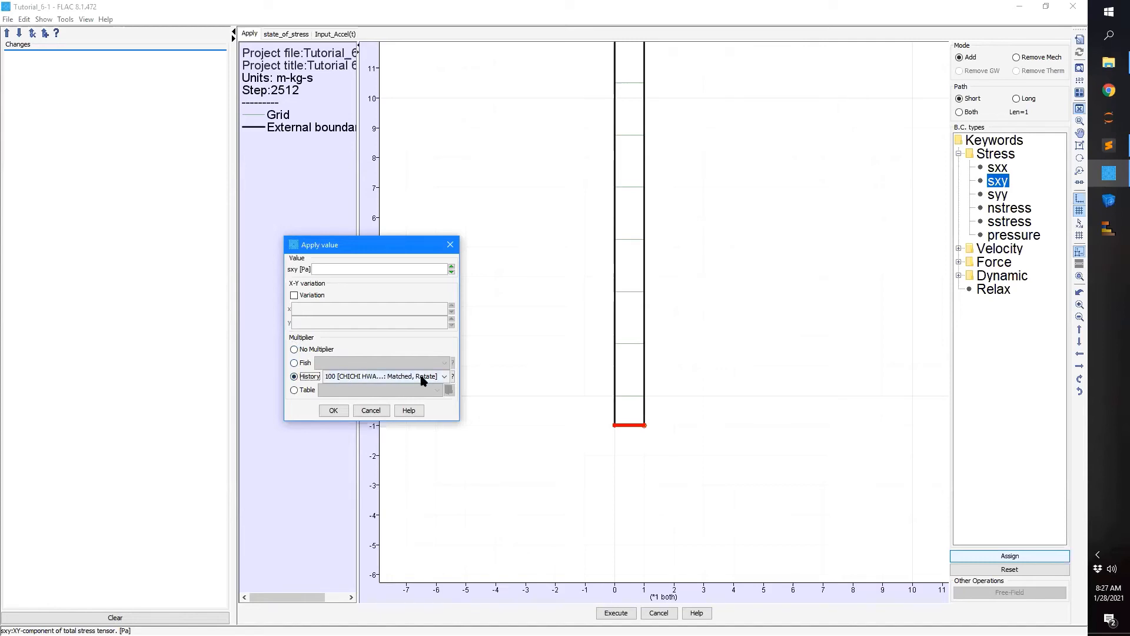
click(330, 269)
text(e6)
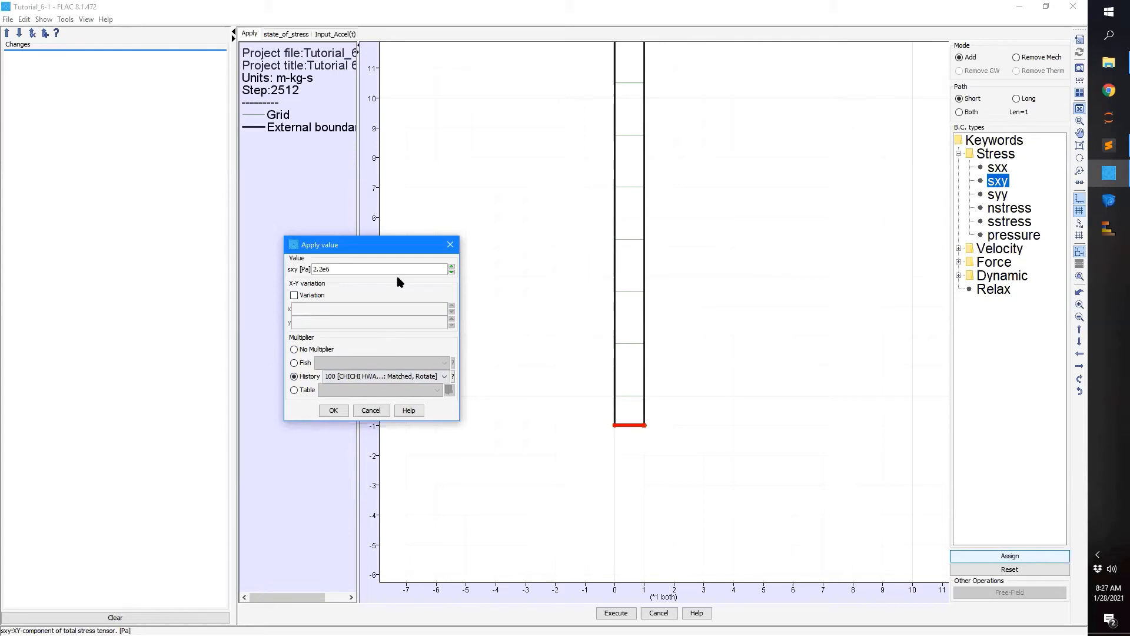
click(334, 410)
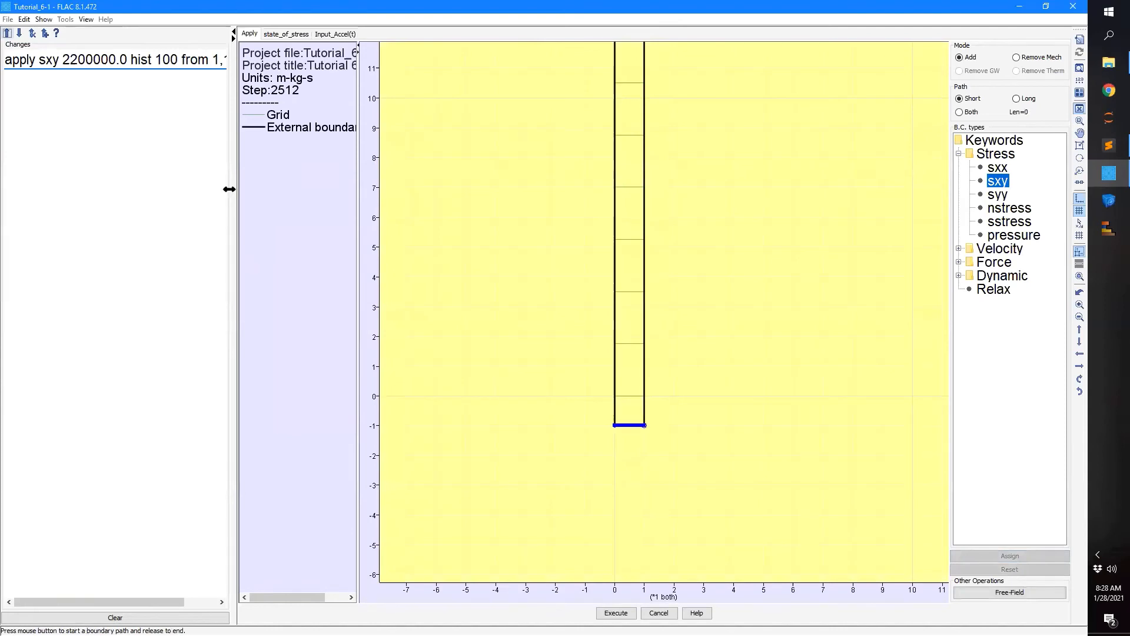
drag(233, 189, 384, 194)
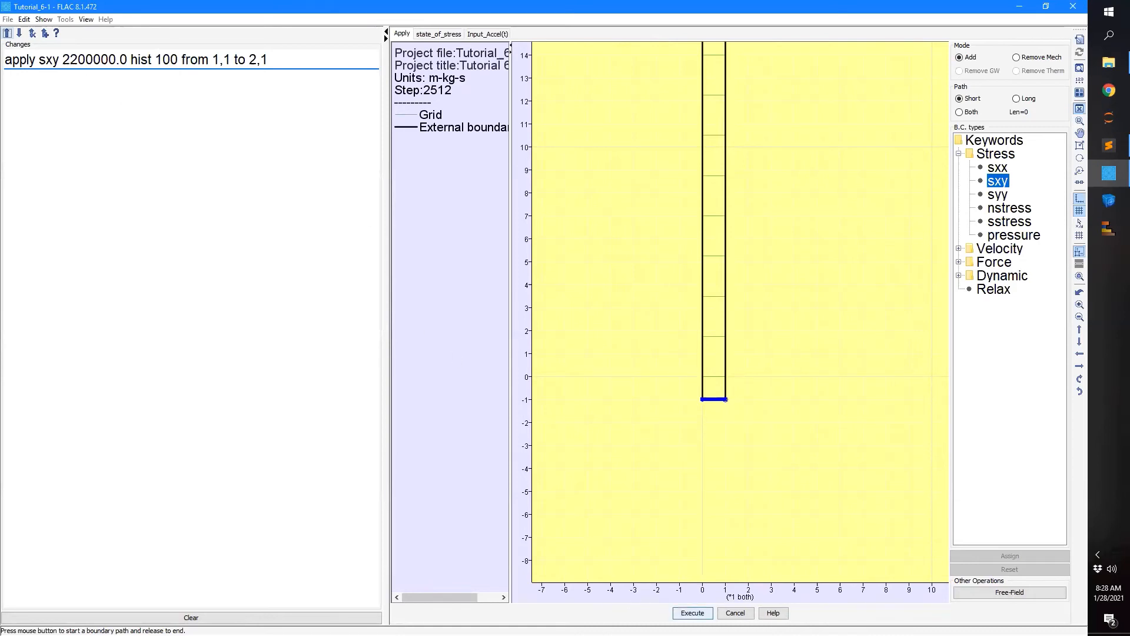
click(692, 612)
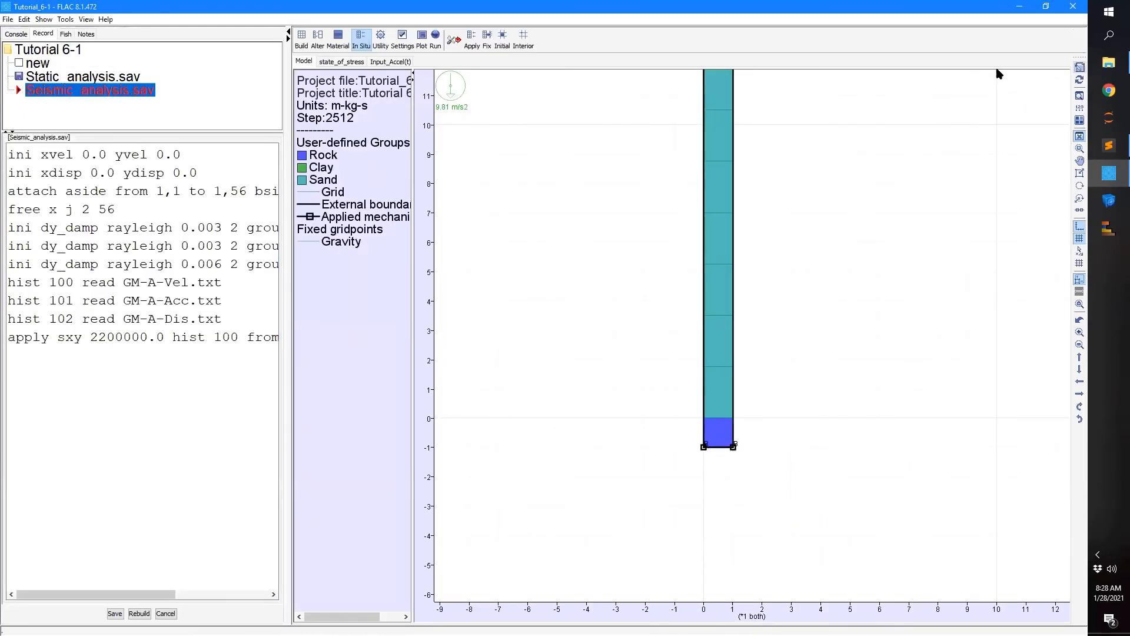
- Assign the dynamic xquiet boundary condition to the base edge of the rock layer, from 1,1 to 2,1
click(1079, 98)
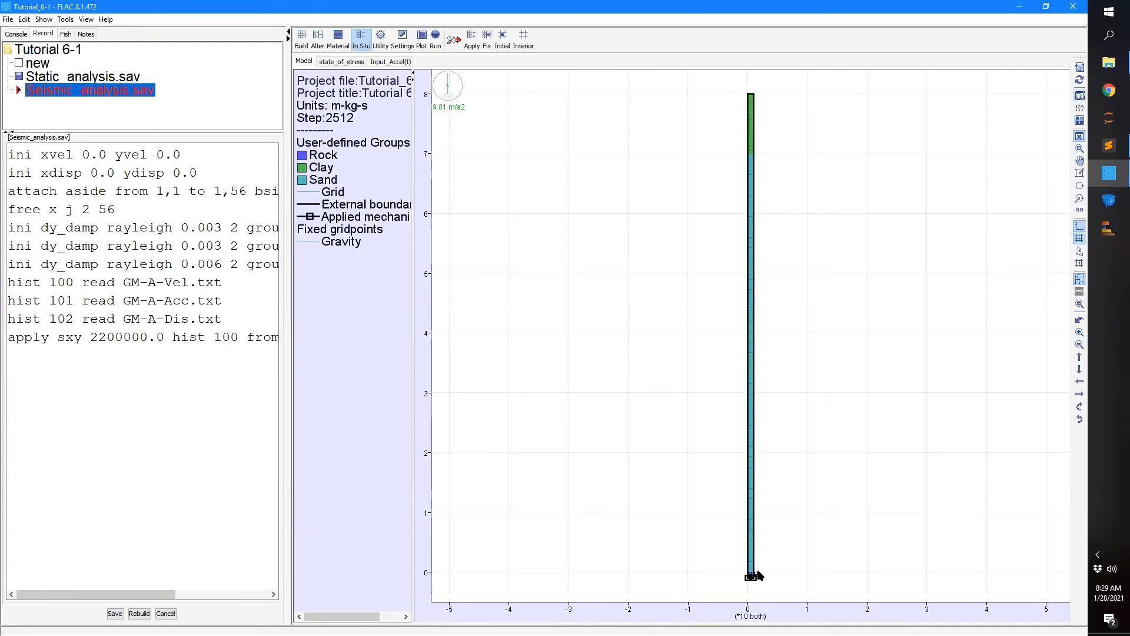
scroll(783, 541, up, 3)
drag(774, 380, 734, 206)
scroll(769, 547, up, 5)
drag(781, 547, 817, 240)
scroll(739, 347, up, 4)
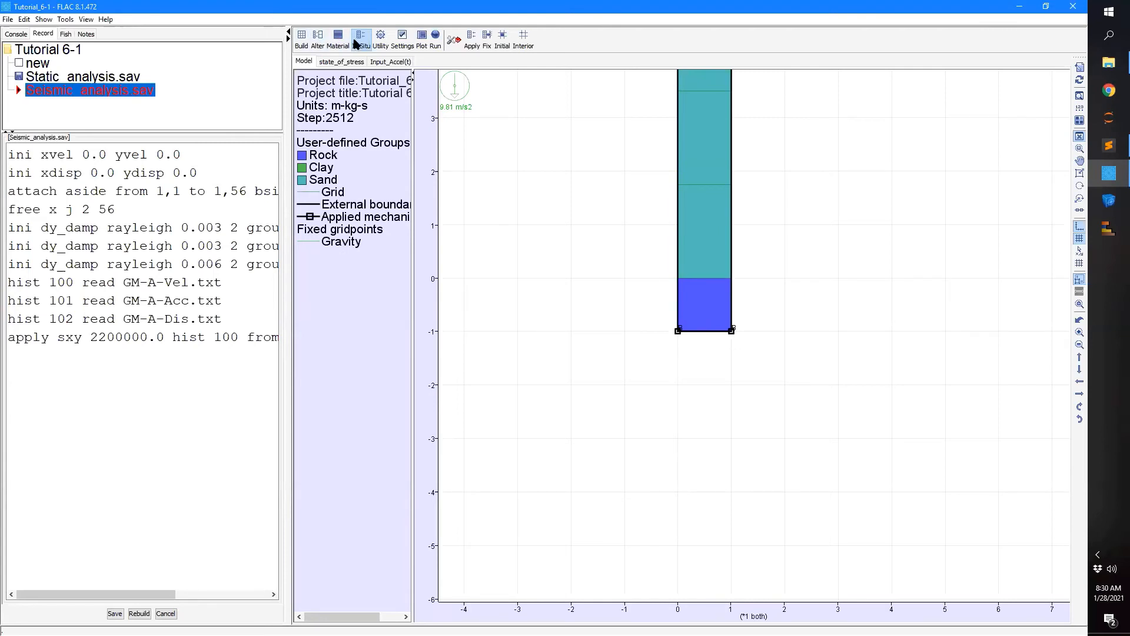
click(472, 38)
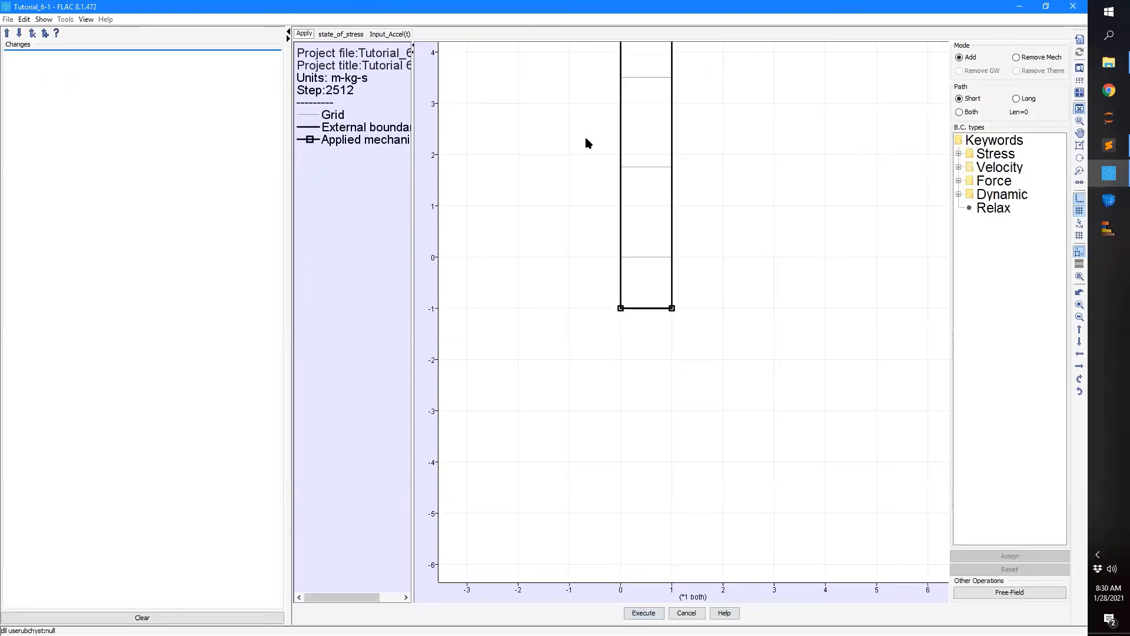
click(959, 195)
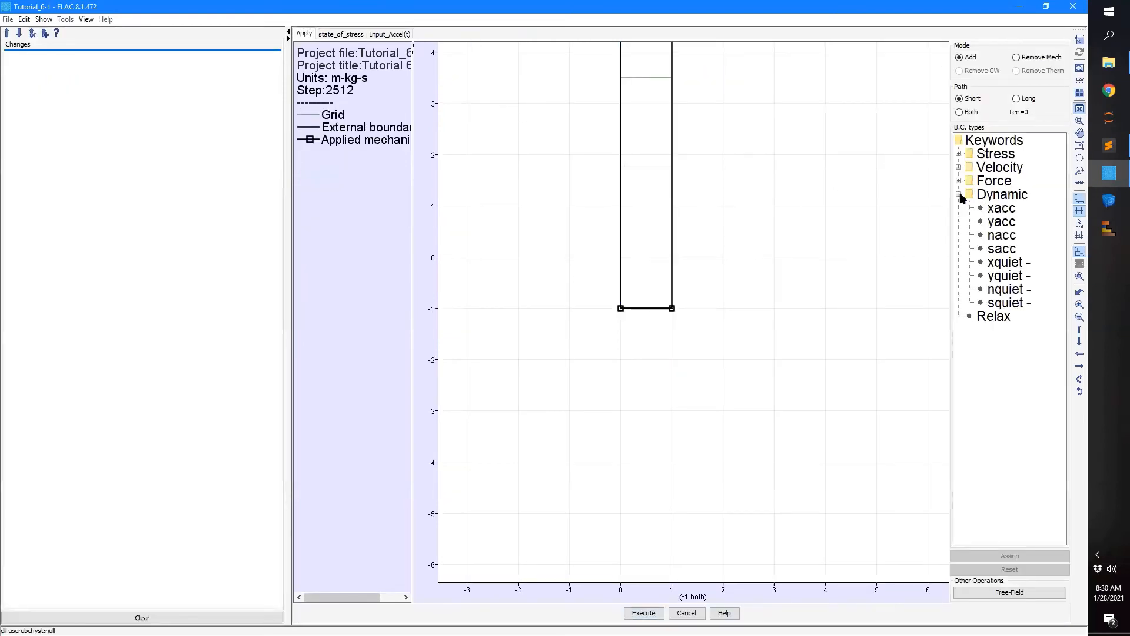
click(1012, 263)
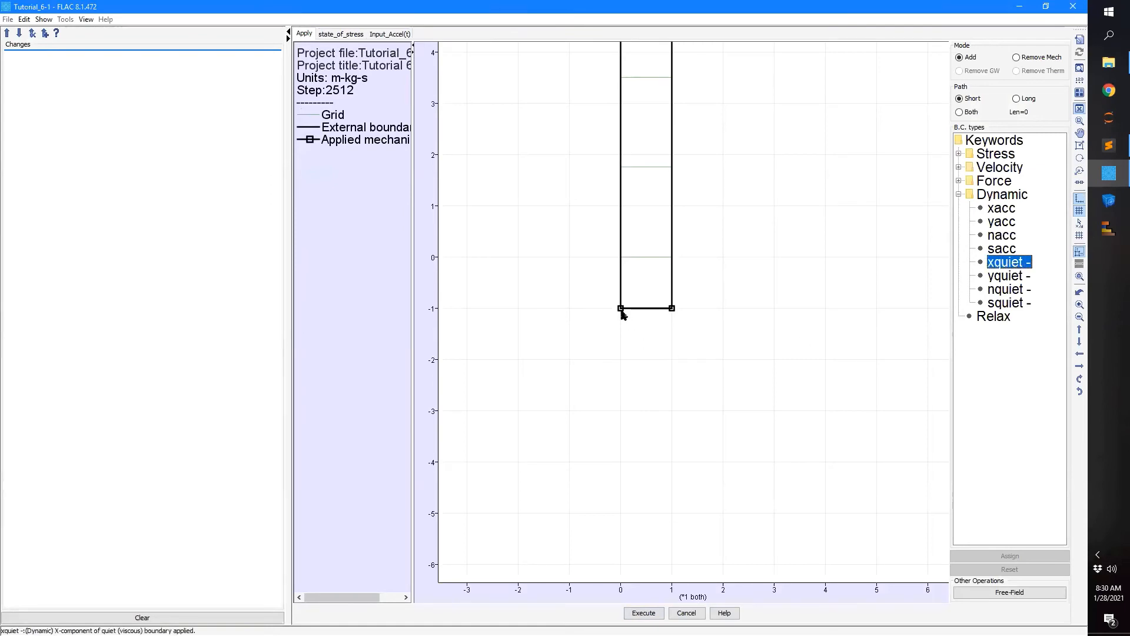
drag(621, 308, 671, 308)
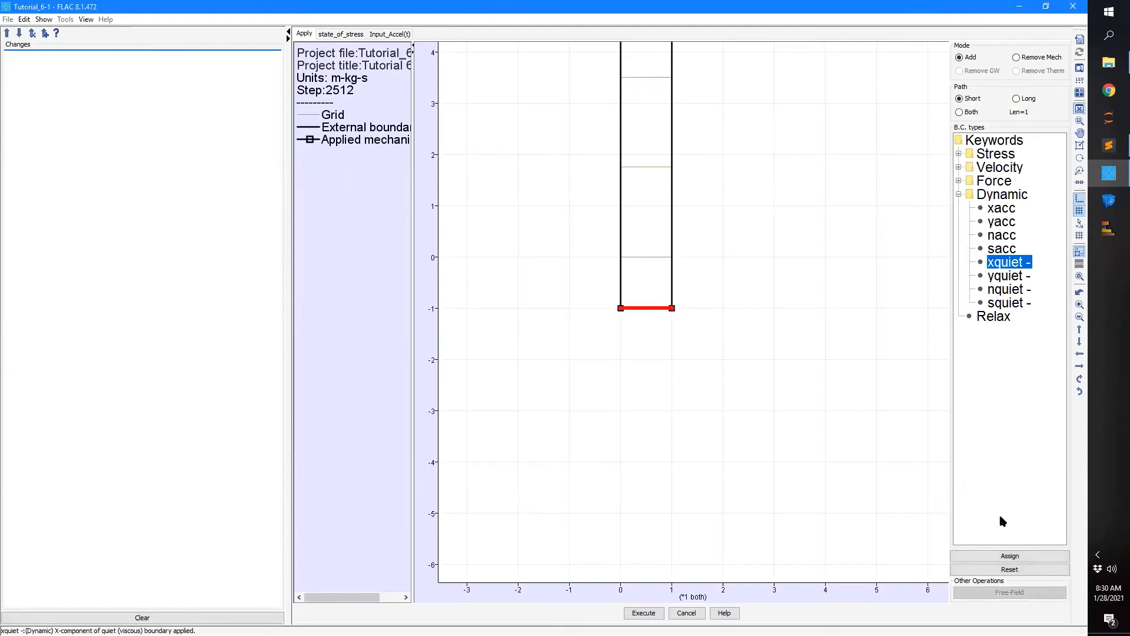
click(1010, 556)
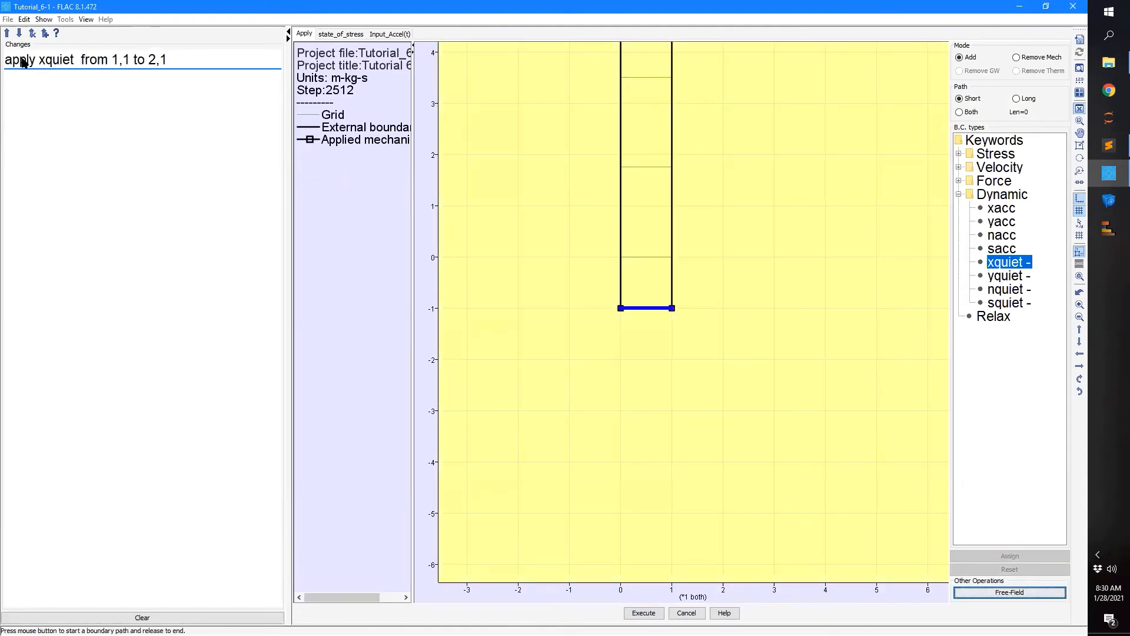
- Assign the yquiet boundary condition to the same base edge and execute both quiet-boundary commands
click(1005, 276)
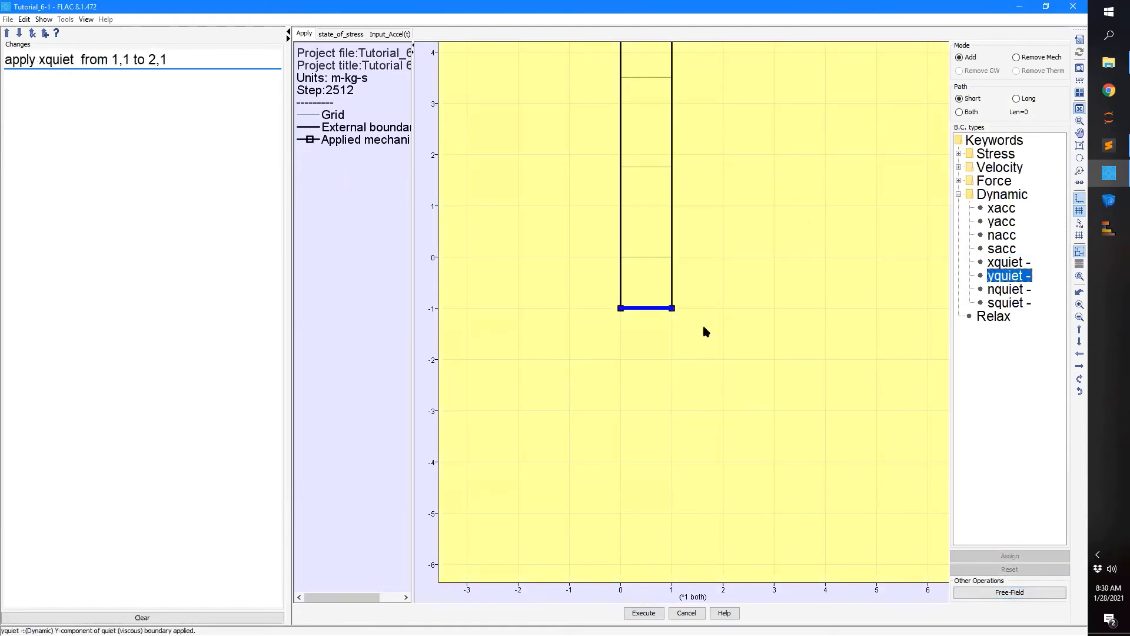
drag(621, 309, 672, 311)
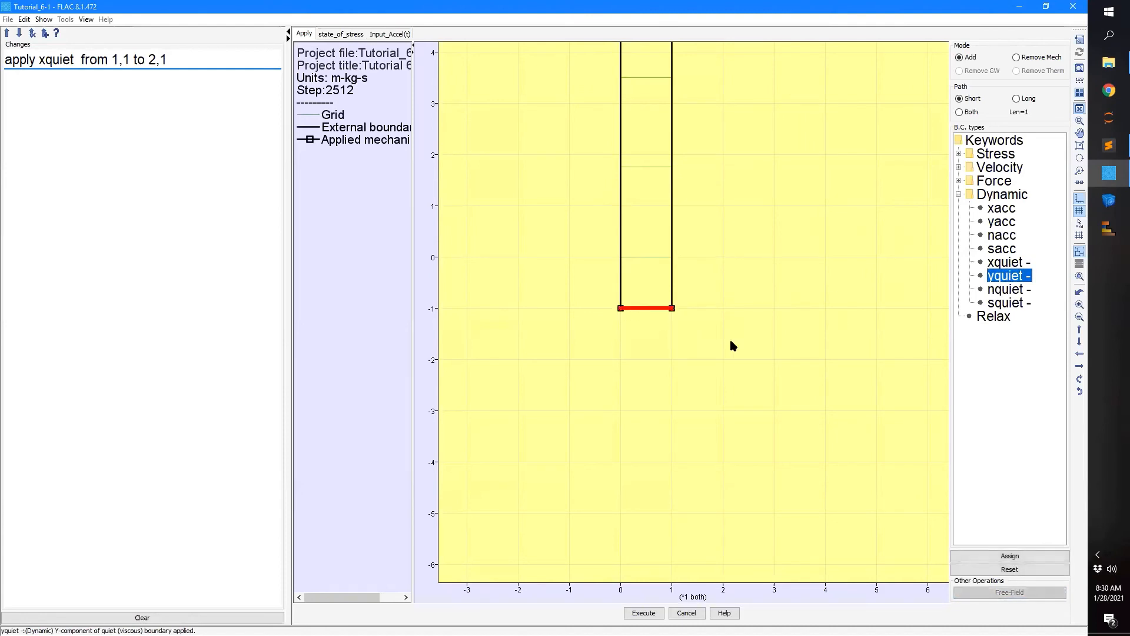
click(1020, 557)
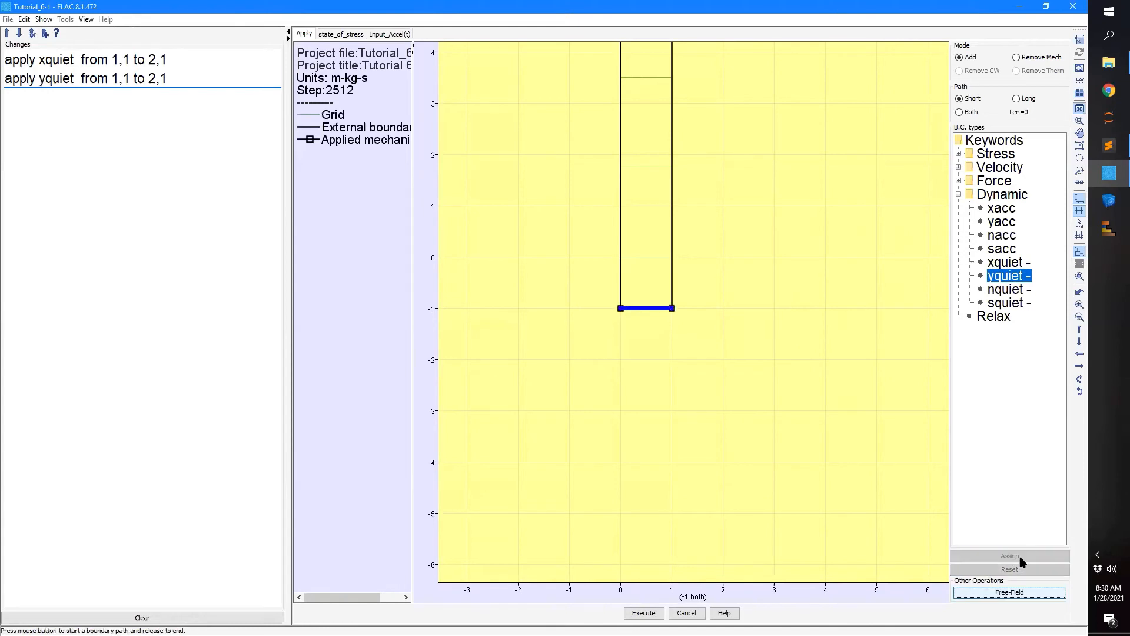
click(634, 616)
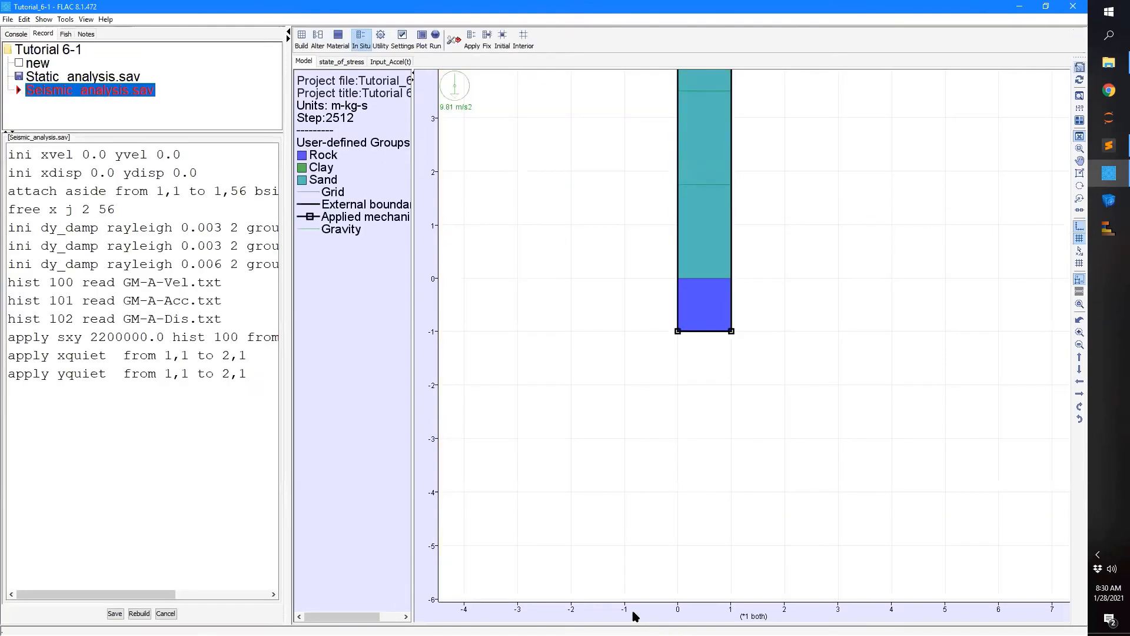
- Widen the record listing and add the command "set dyn on" below the apply yquiet line
click(1080, 99)
drag(287, 291, 411, 293)
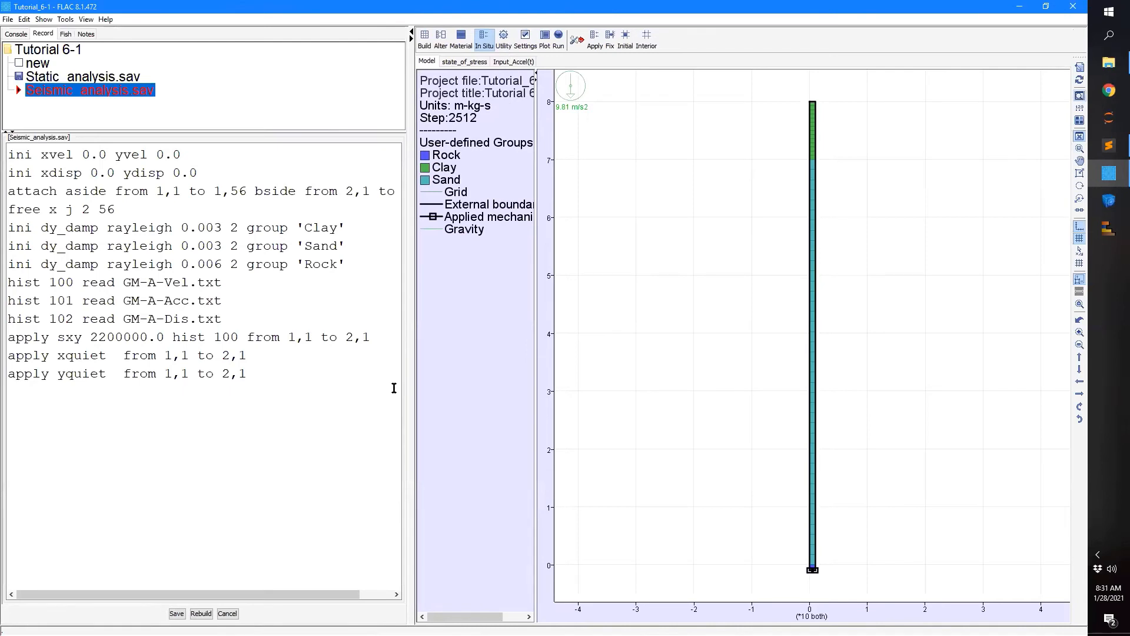
click(212, 396)
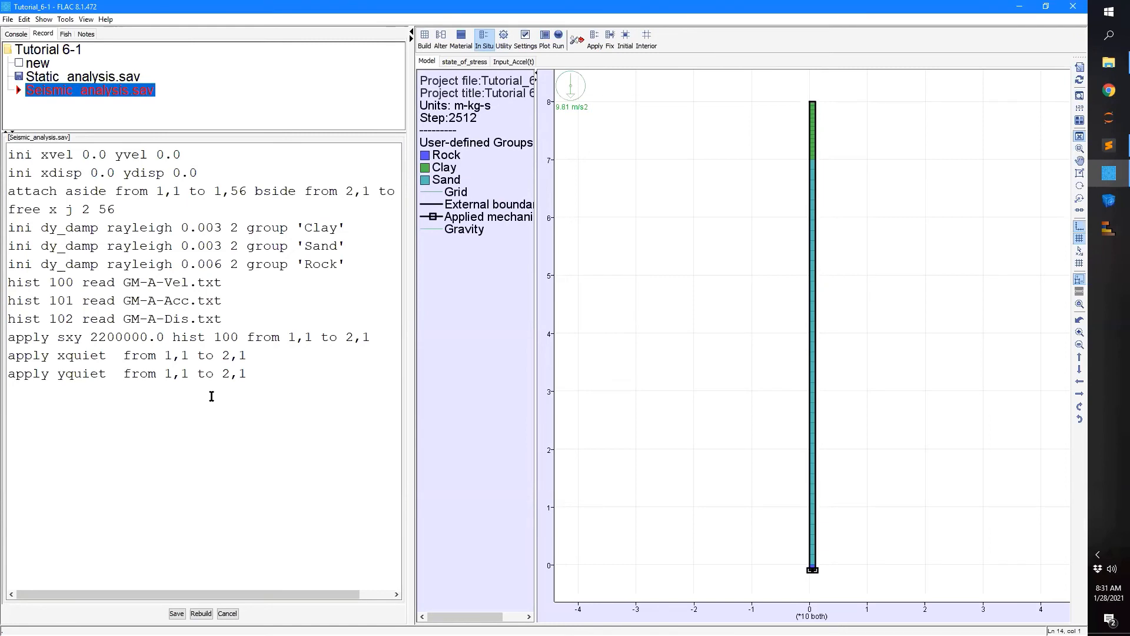
text(set dyn on mech)
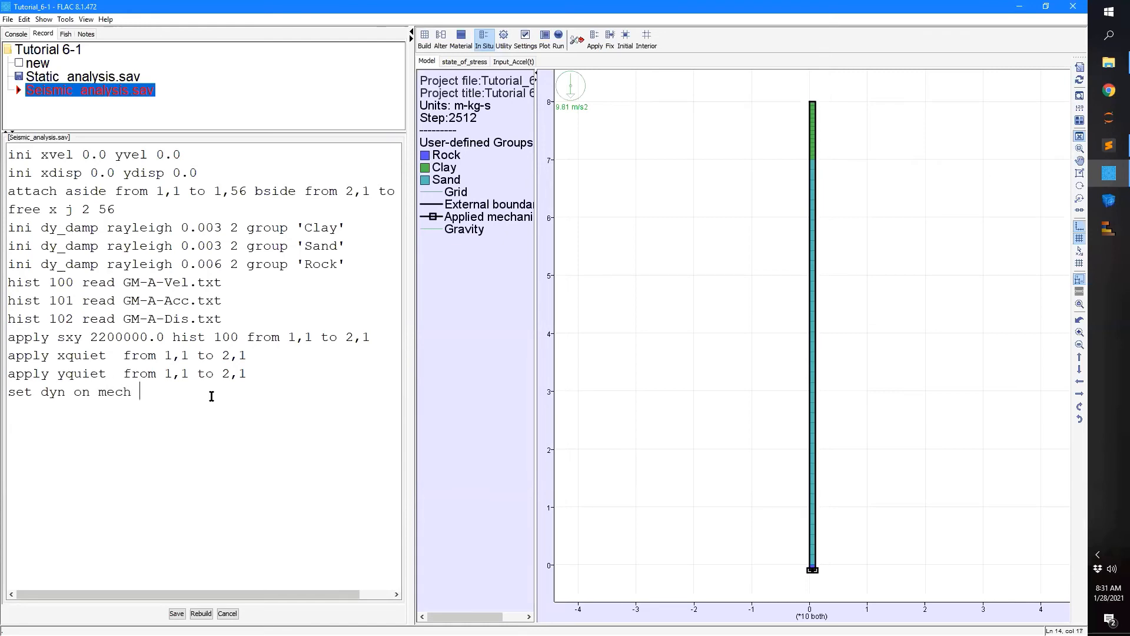
key(BackSpace)
key(BackSpace)
key(BackSpace)
key(BackSpace)
key(BackSpace)
key(BackSpace)
key(BackSpace)
key(Return)
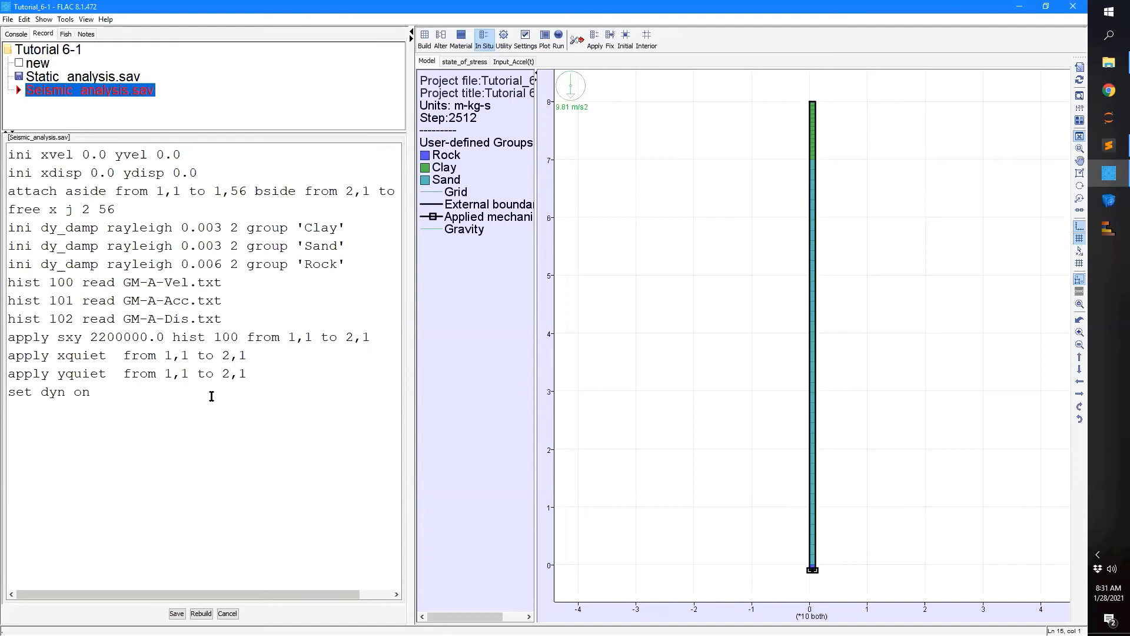
- Check the Input_Accel(t) plot, add the command "solve dytime 30" to the record, and rebuild the model
click(513, 62)
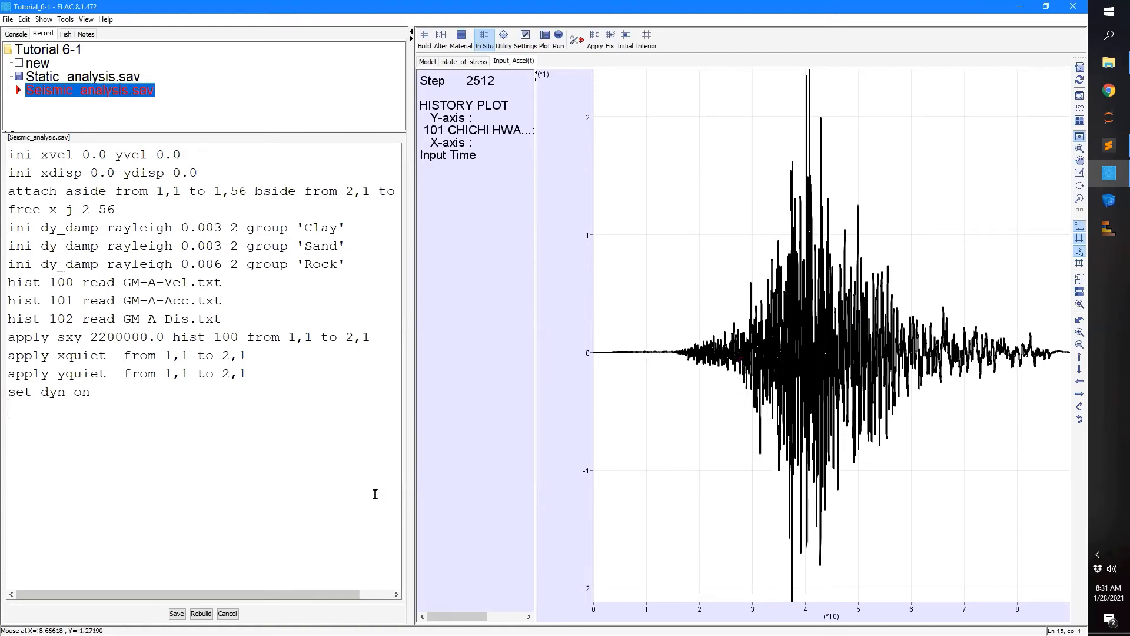
text(solve dytime)
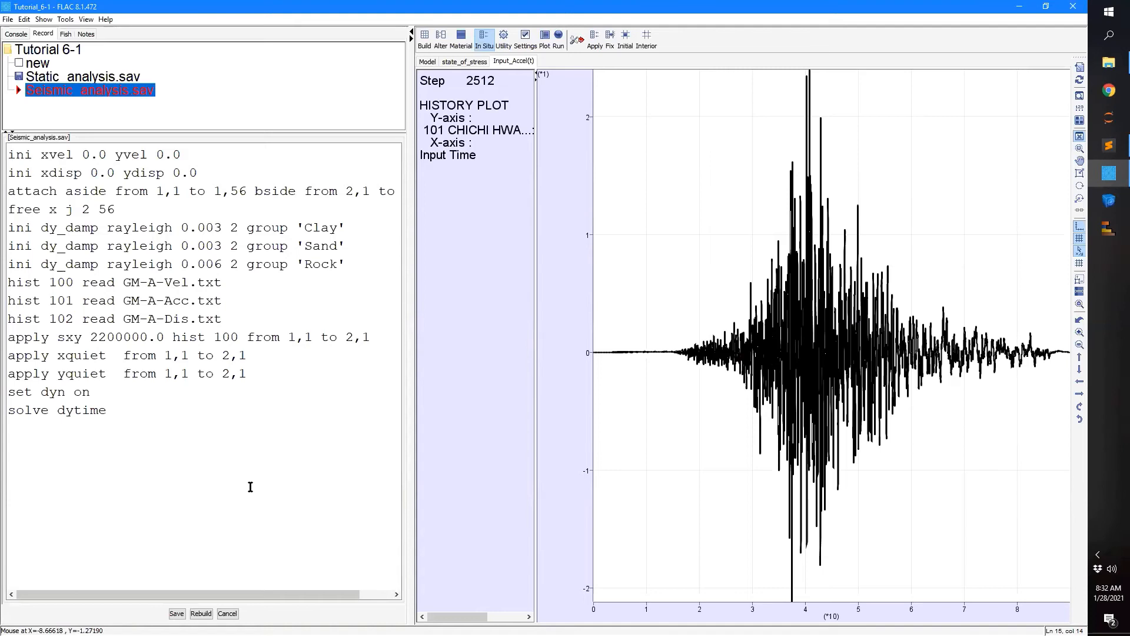
text(30)
click(200, 613)
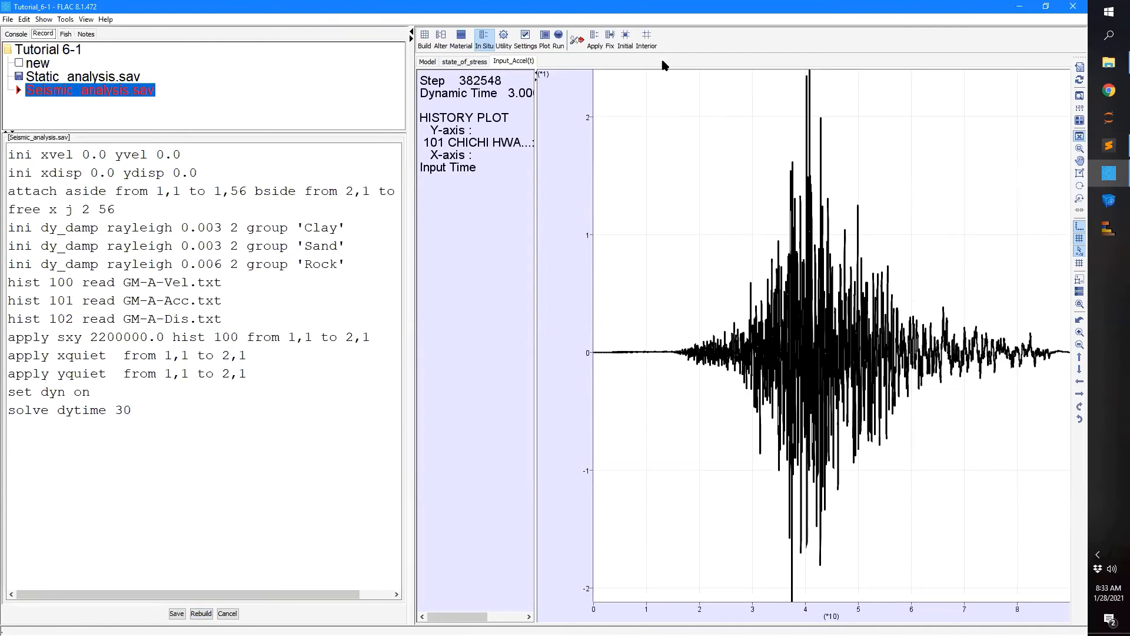
- Display the state_of_stress plot and save the solved seismic analysis state
click(465, 62)
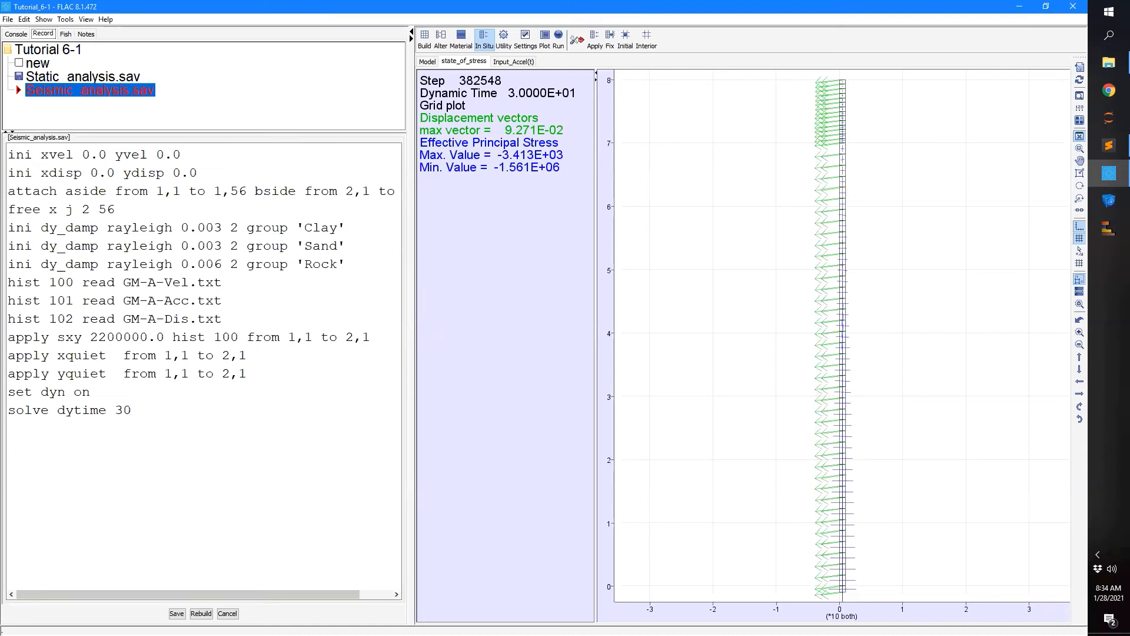
click(176, 613)
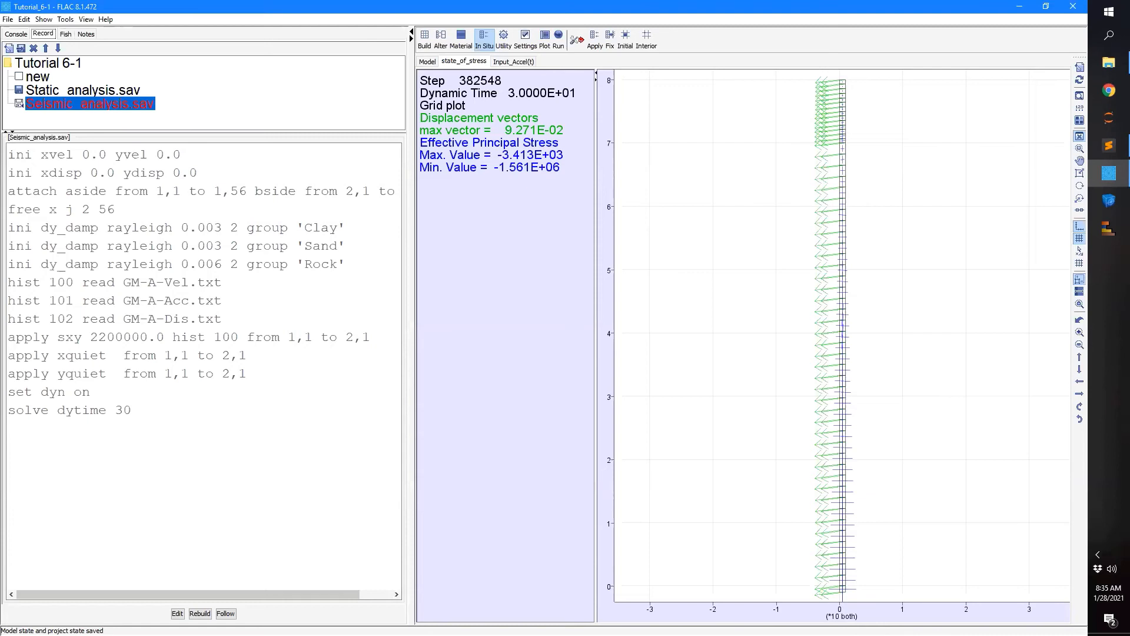
- Edit the seismic analysis record and start a FISH function below "set dyn on" with "def _strain", "array _ai(4)" and "while_stepping"
click(178, 613)
click(109, 404)
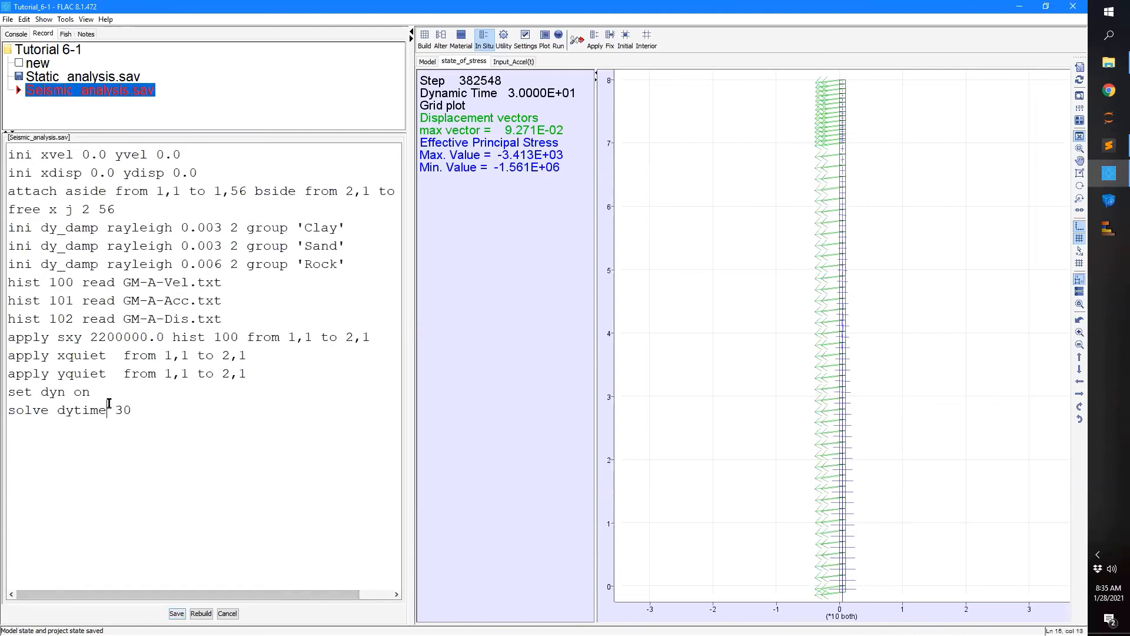
click(103, 395)
key(Return)
text(de)
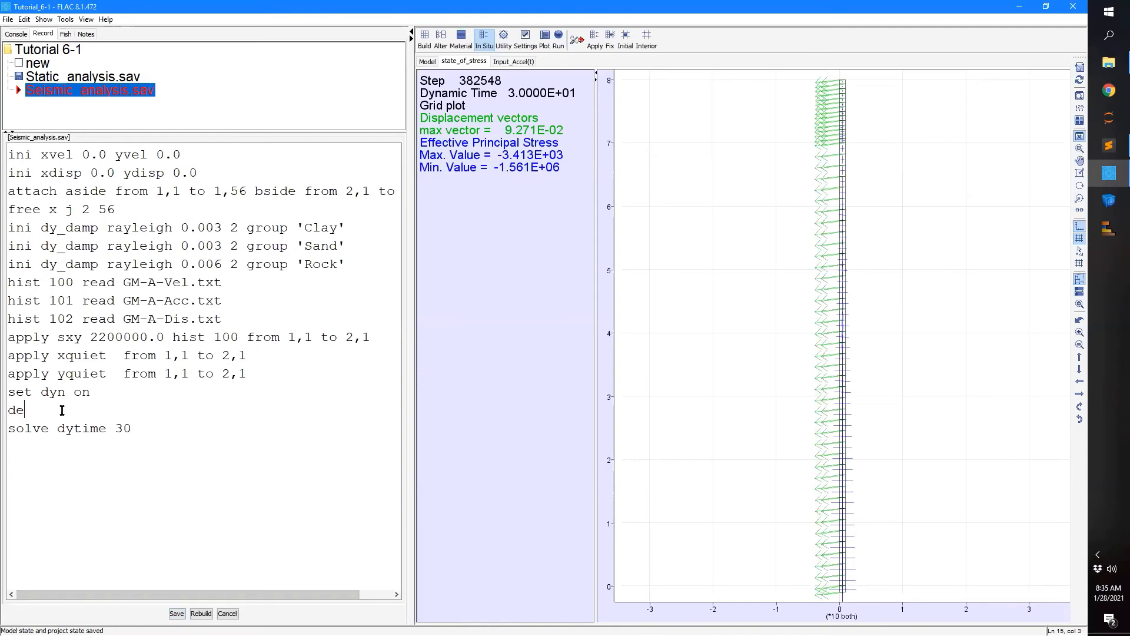
text(f _strain)
key(Return)
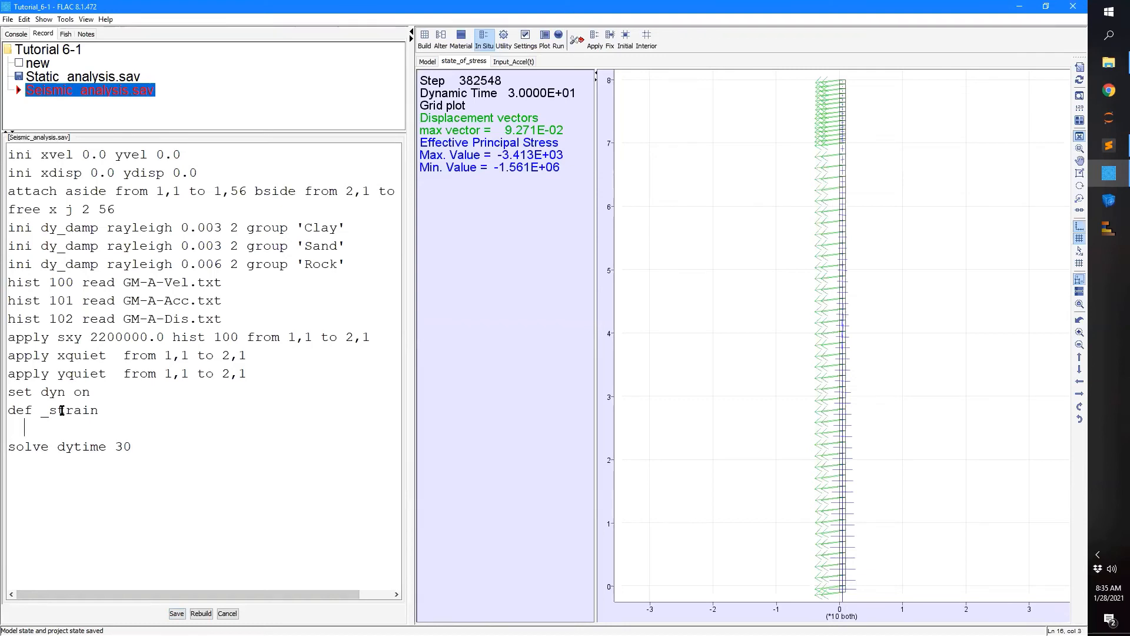
text(array _ai(4))
key(Return)
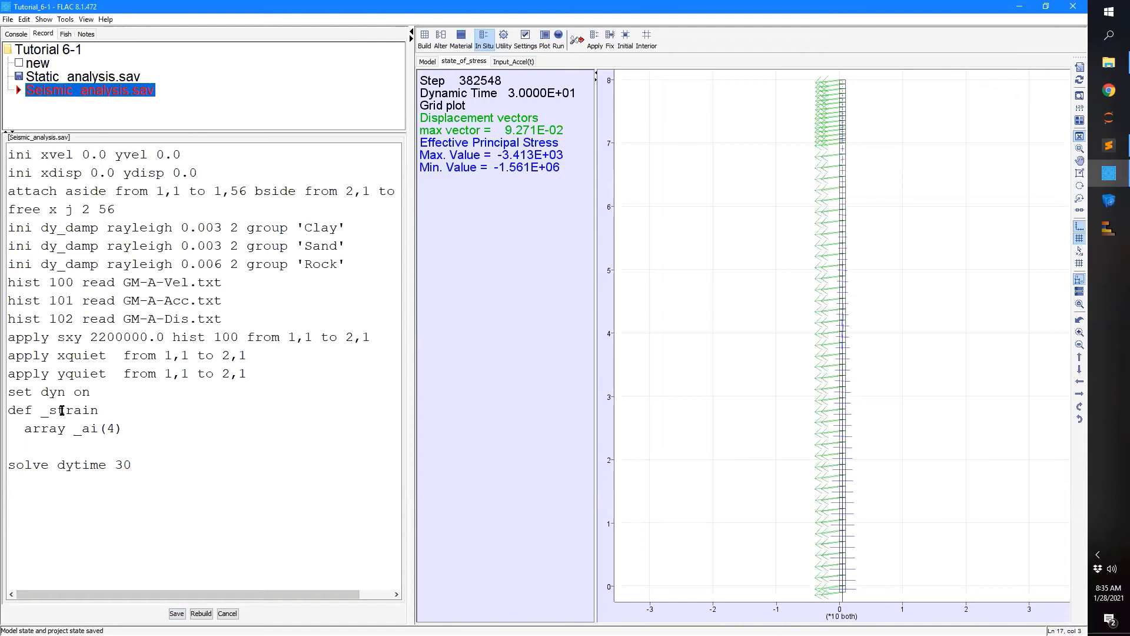
text(while_stepping)
key(Return)
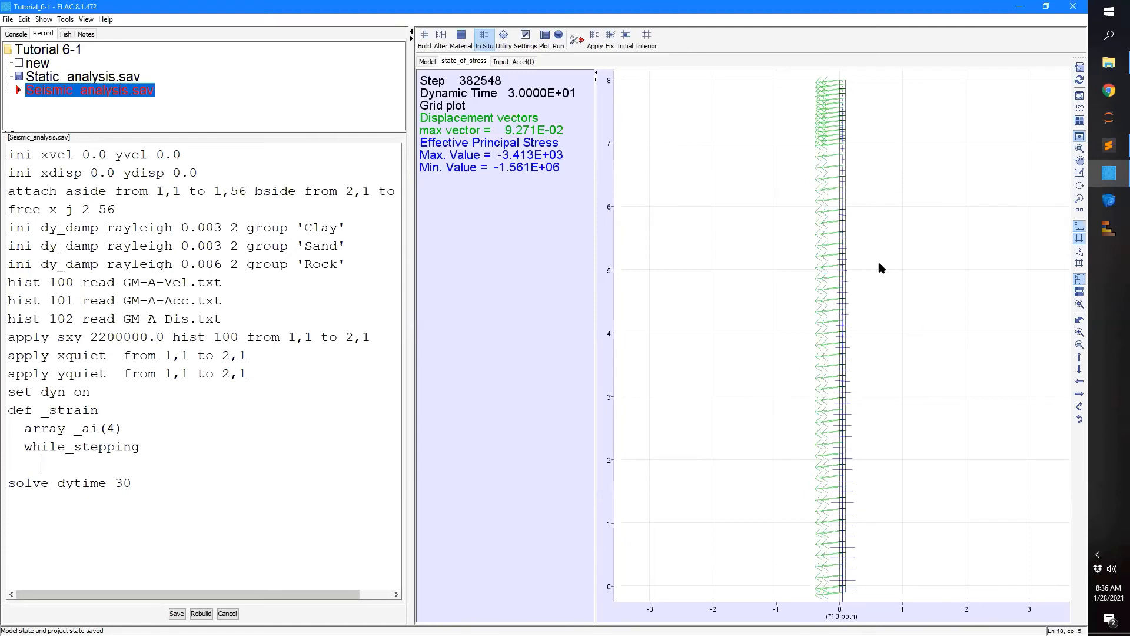
- Add the group item as the first layer of the state_of_stress plot, and add gridpoint numbers (gnum)
right_click(768, 378)
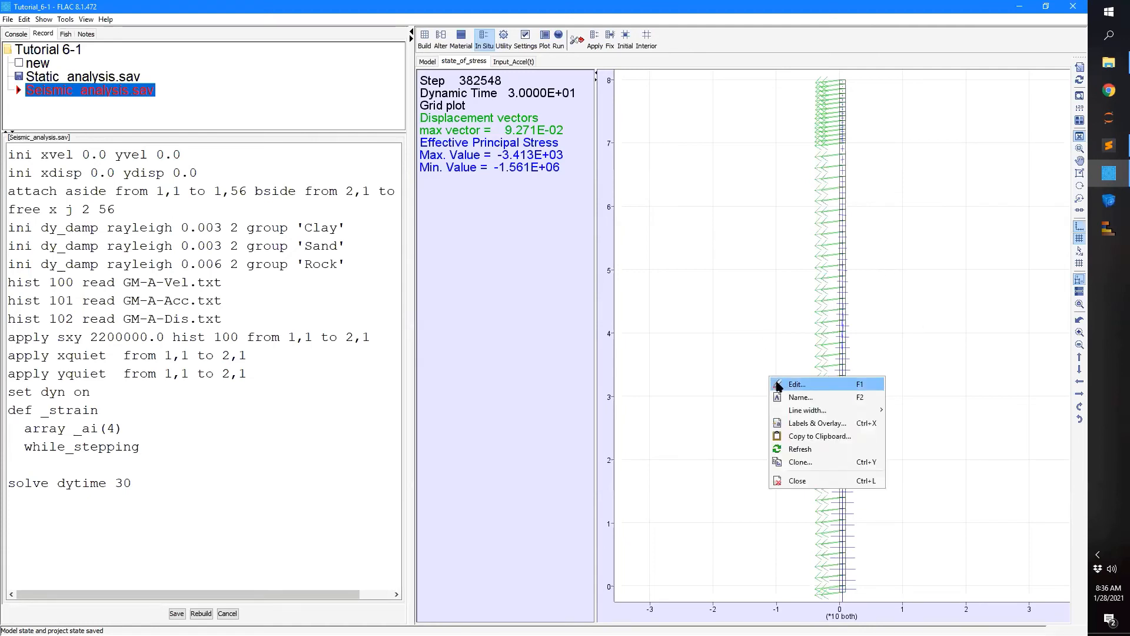
click(796, 384)
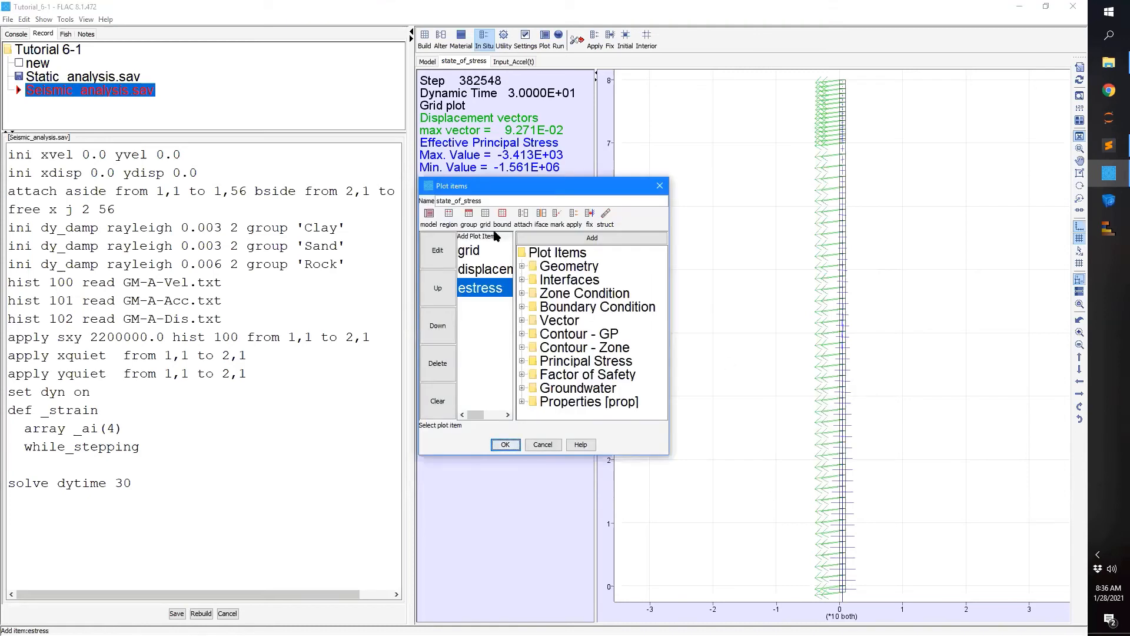
click(467, 221)
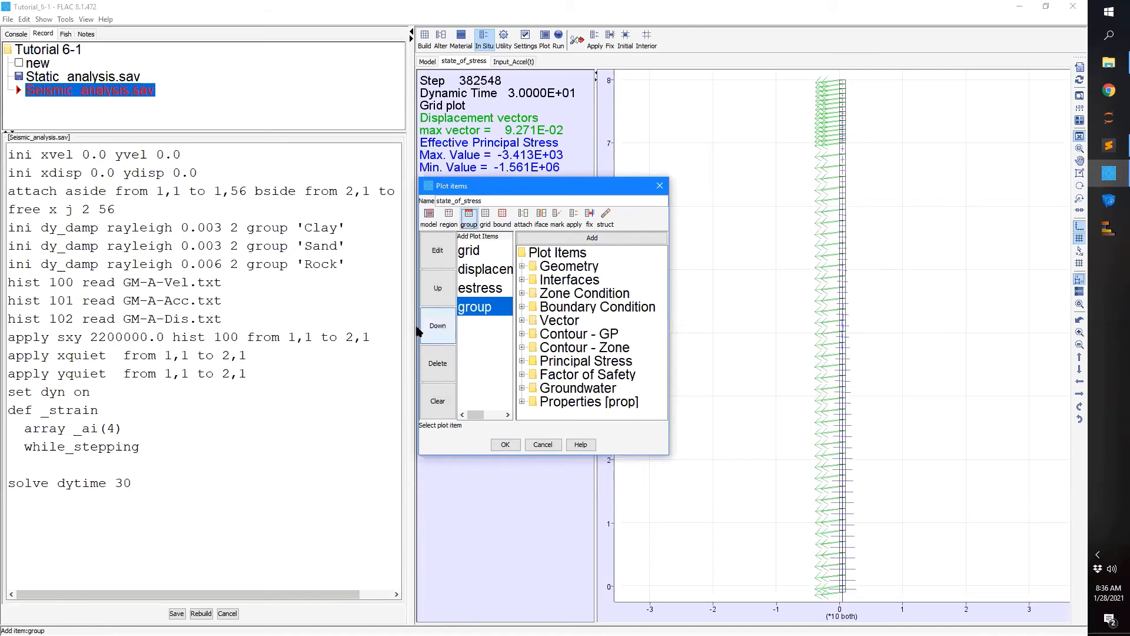
click(440, 300)
click(443, 301)
click(445, 302)
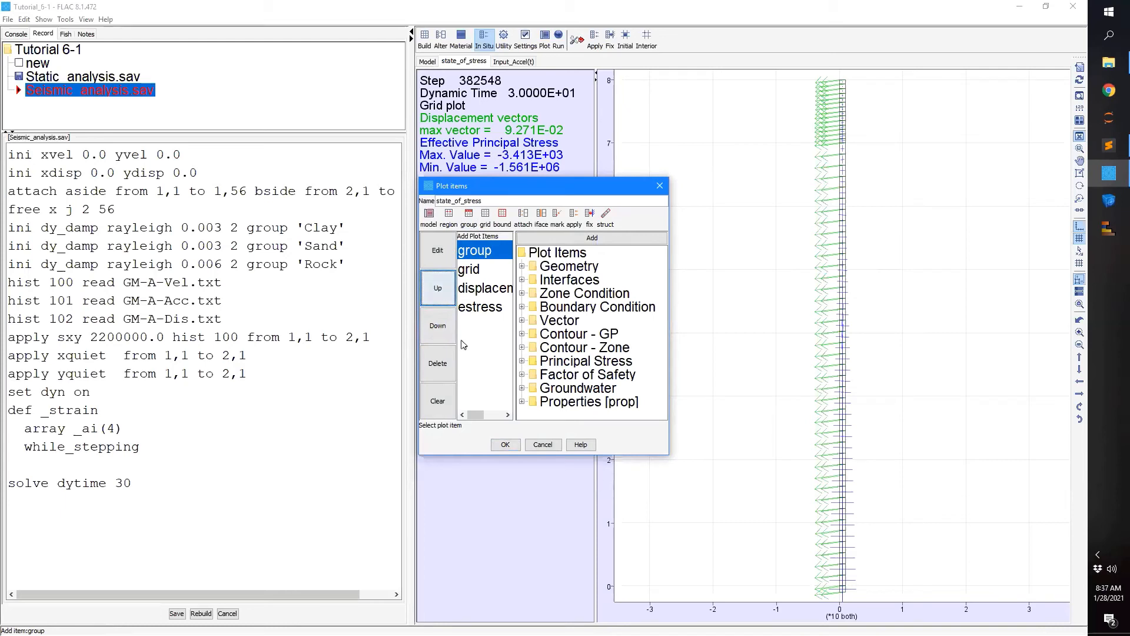
double_click(561, 270)
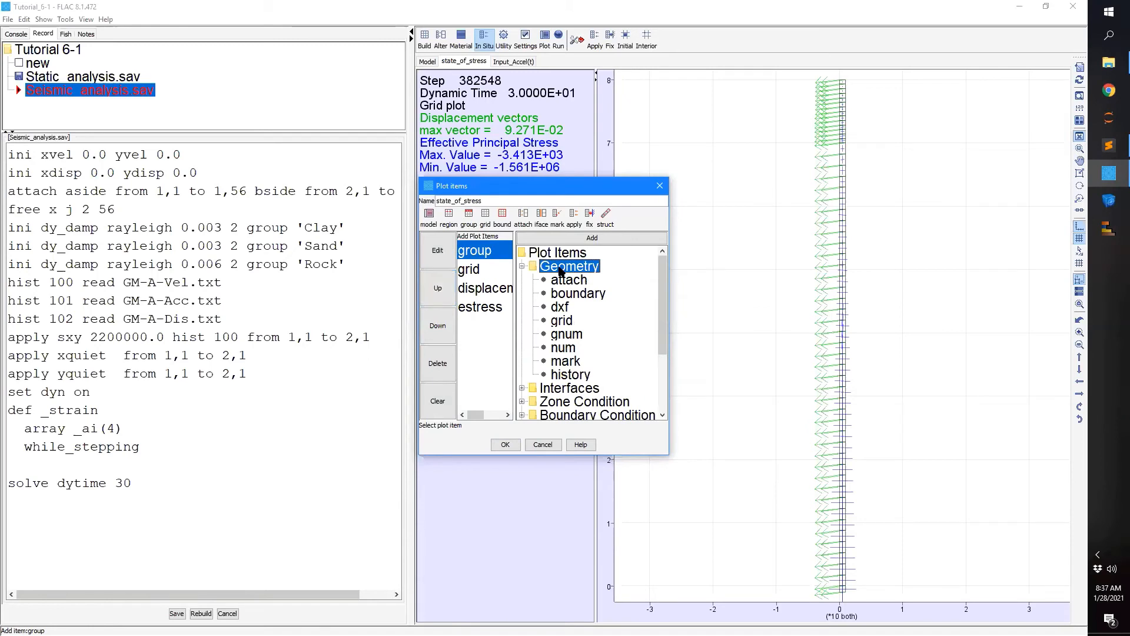
double_click(567, 335)
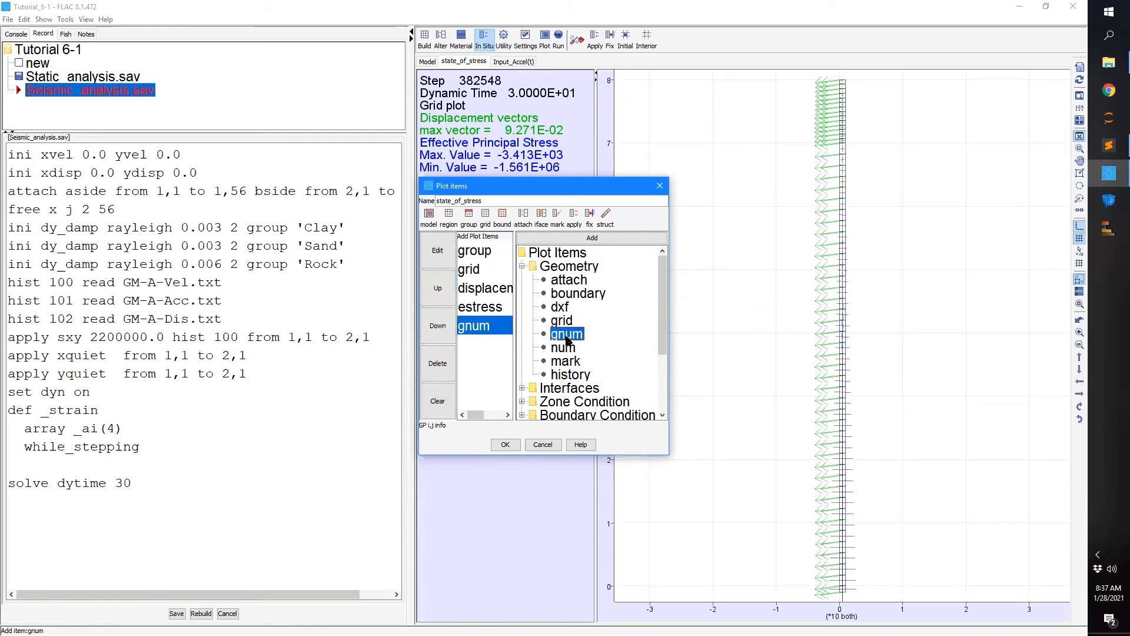
click(505, 445)
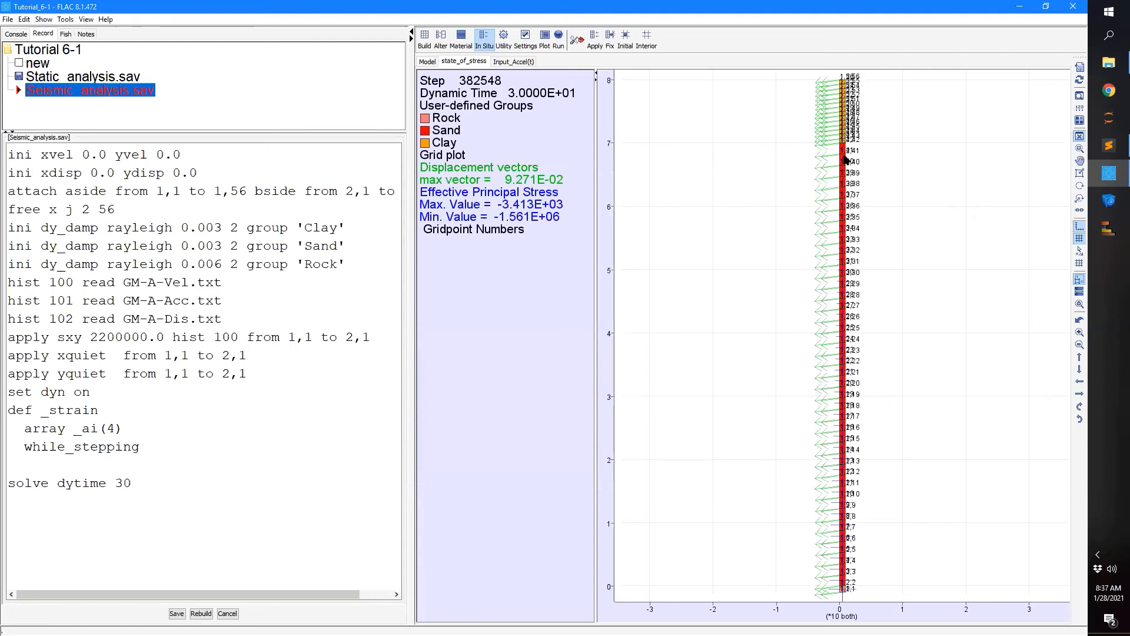
- Examine the gridpoint numbers along the soil column, in the sand, at the sand-clay boundary and up to the surface
scroll(854, 364, up, 5)
scroll(865, 444, up, 2)
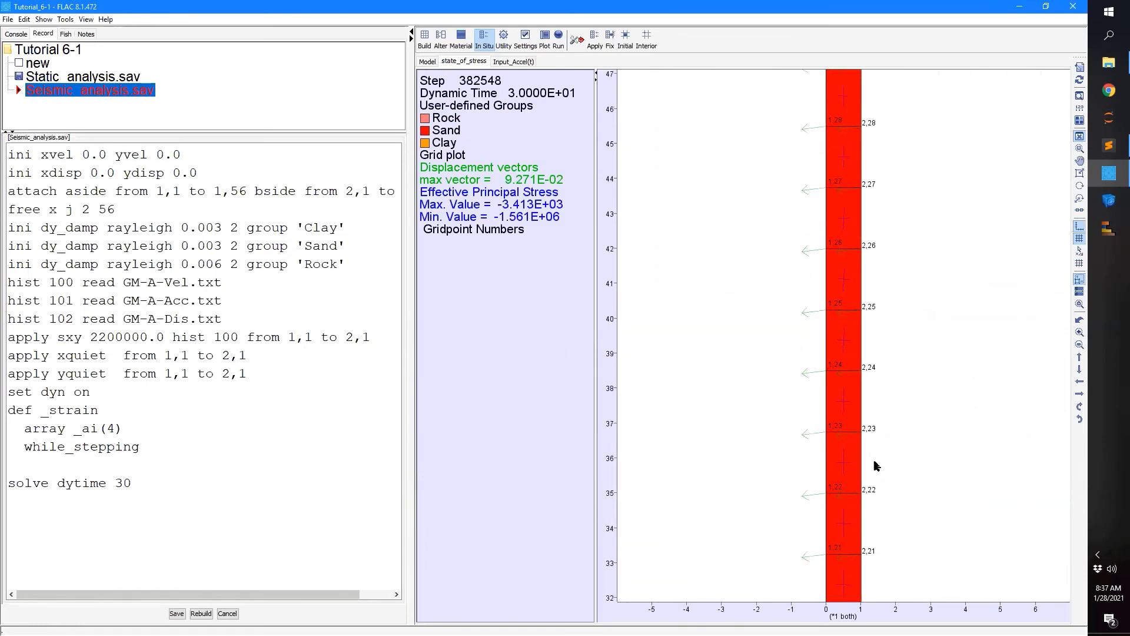
scroll(861, 359, up, 3)
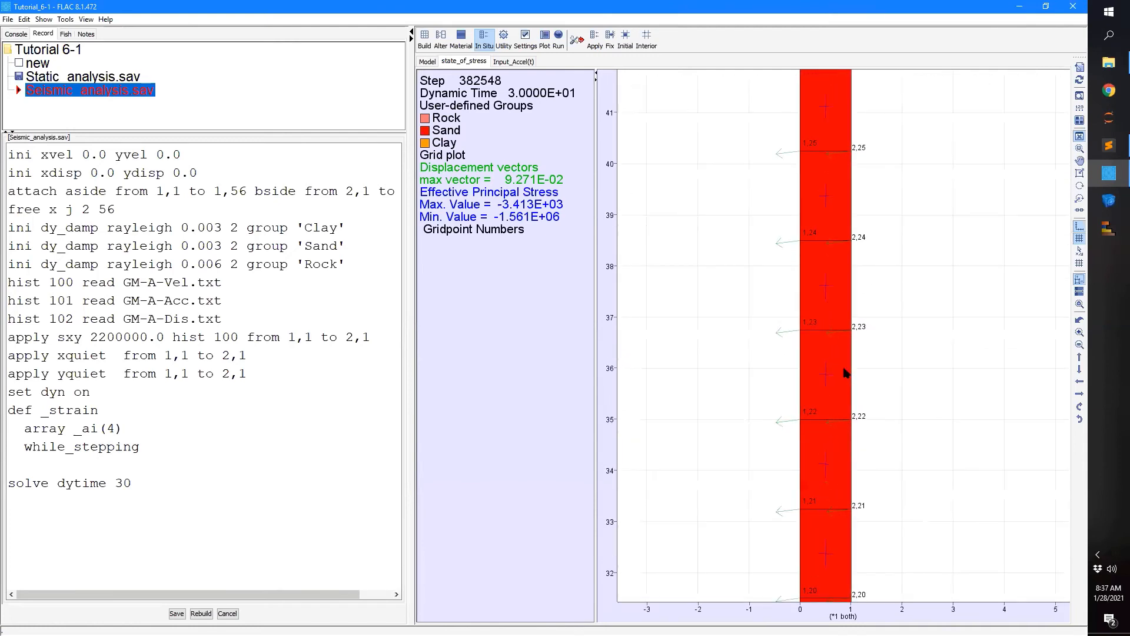
scroll(846, 372, up, 1)
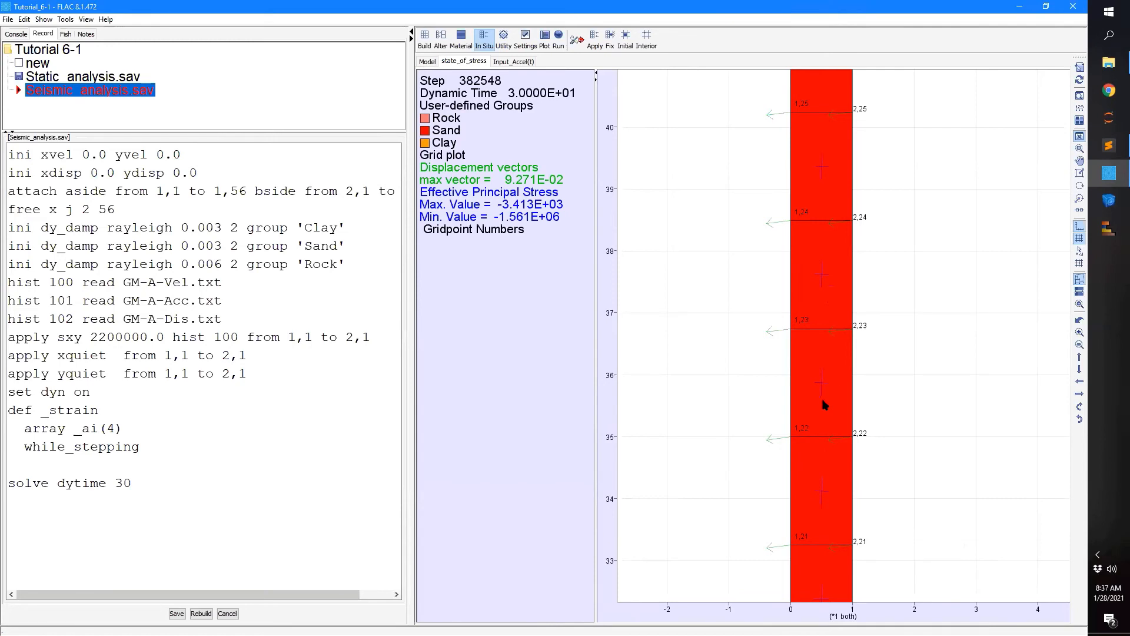
click(1080, 97)
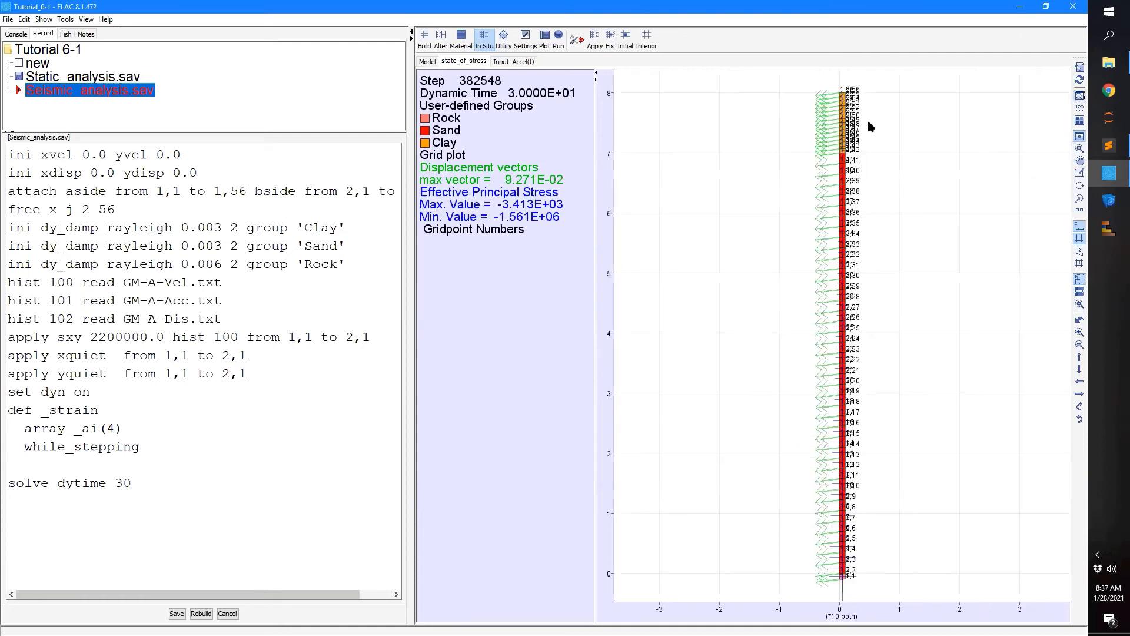
right_click(868, 123)
click(810, 144)
scroll(849, 139, up, 3)
scroll(852, 143, up, 5)
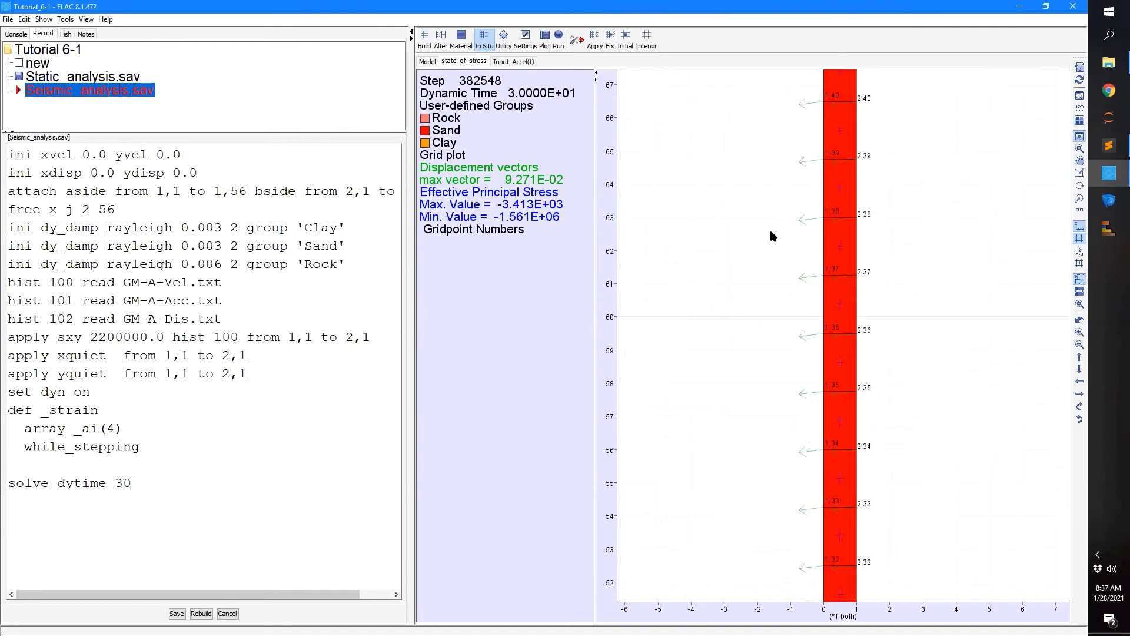
drag(770, 231, 776, 483)
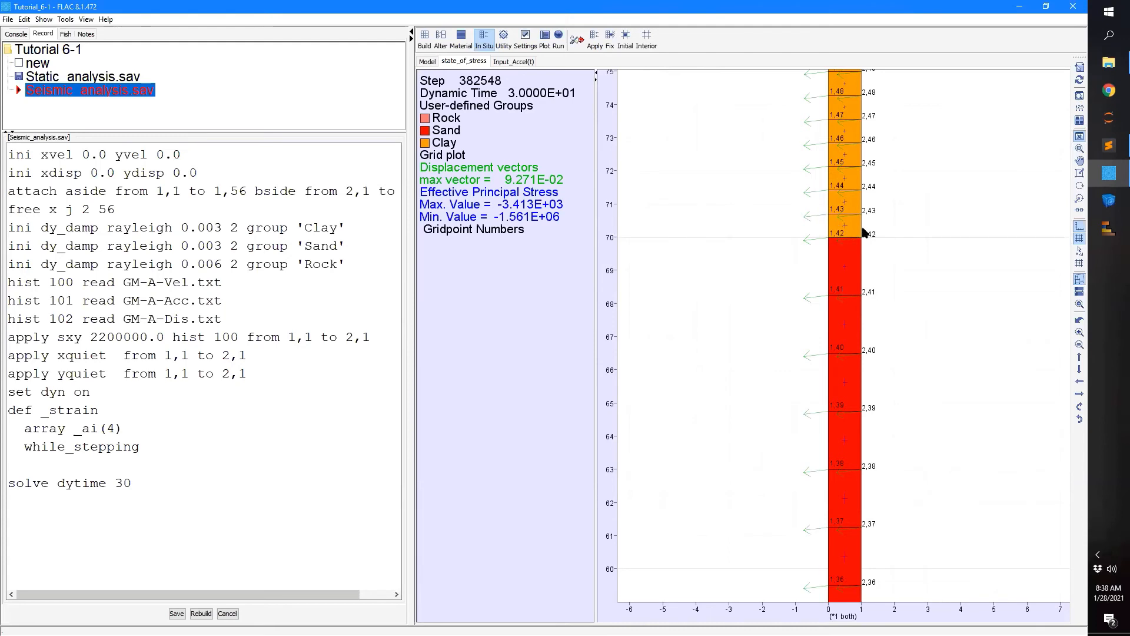
scroll(846, 227, up, 1)
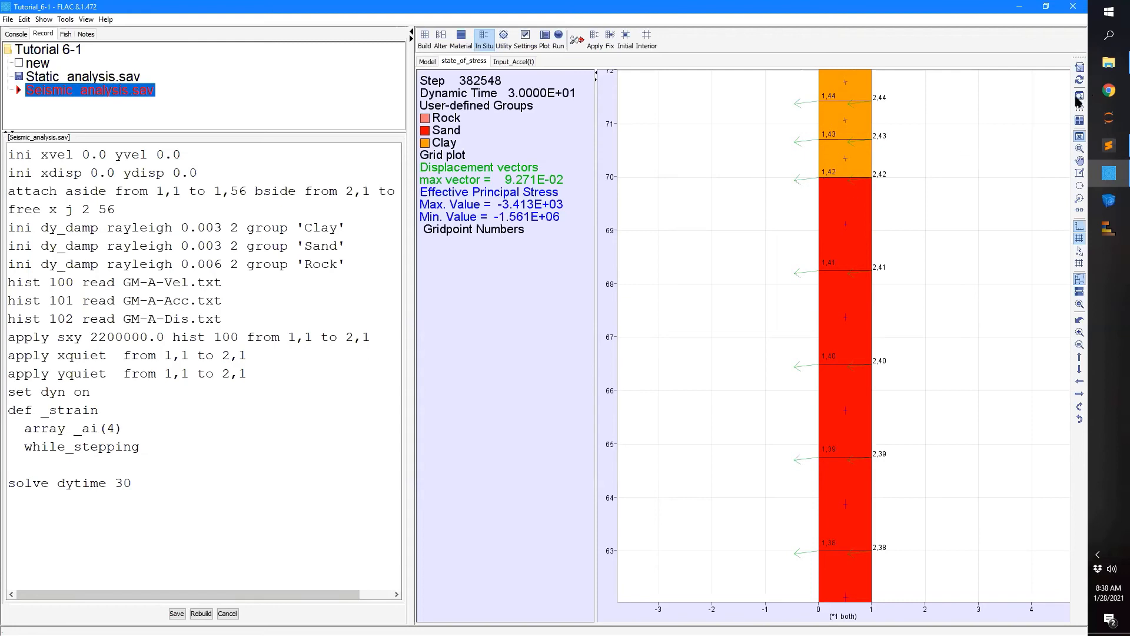
scroll(863, 95, down, 3)
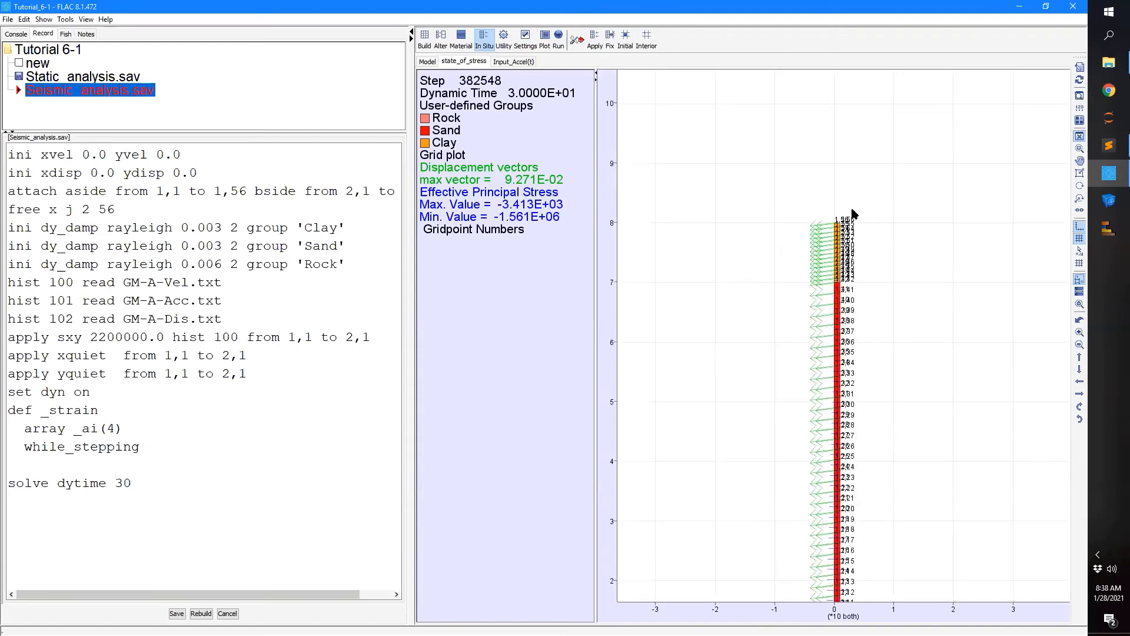
scroll(873, 256, up, 3)
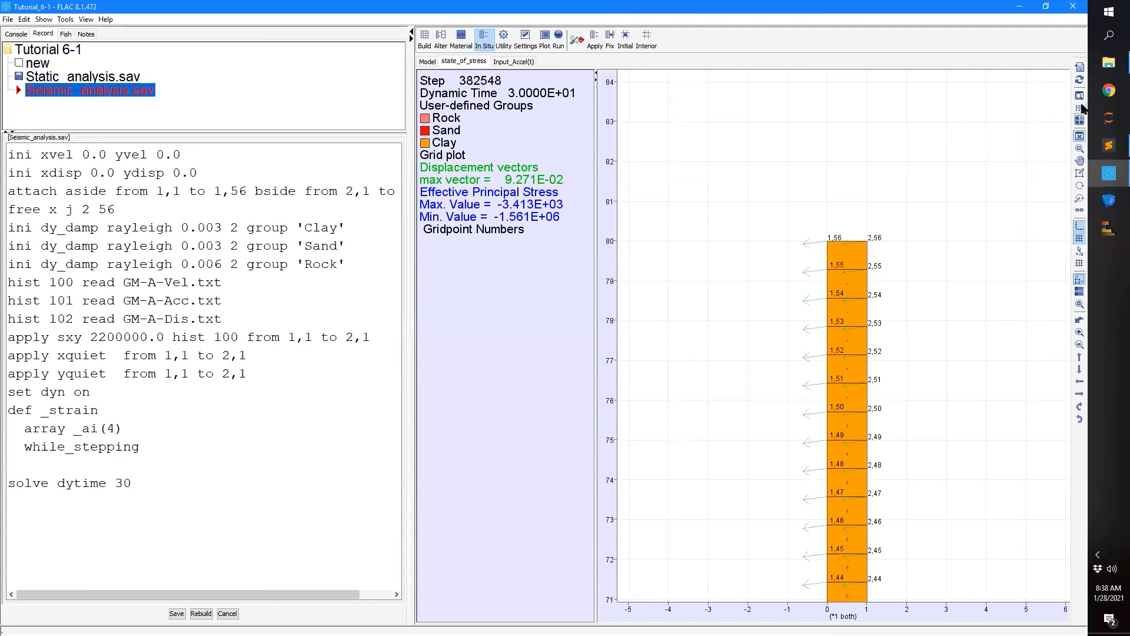
click(1080, 96)
- Add the lines "_dum = fsi(1,22,_ai)" and "_gxy_1_22 = 2*_ai(4)" below while_stepping in the _strain function
click(228, 444)
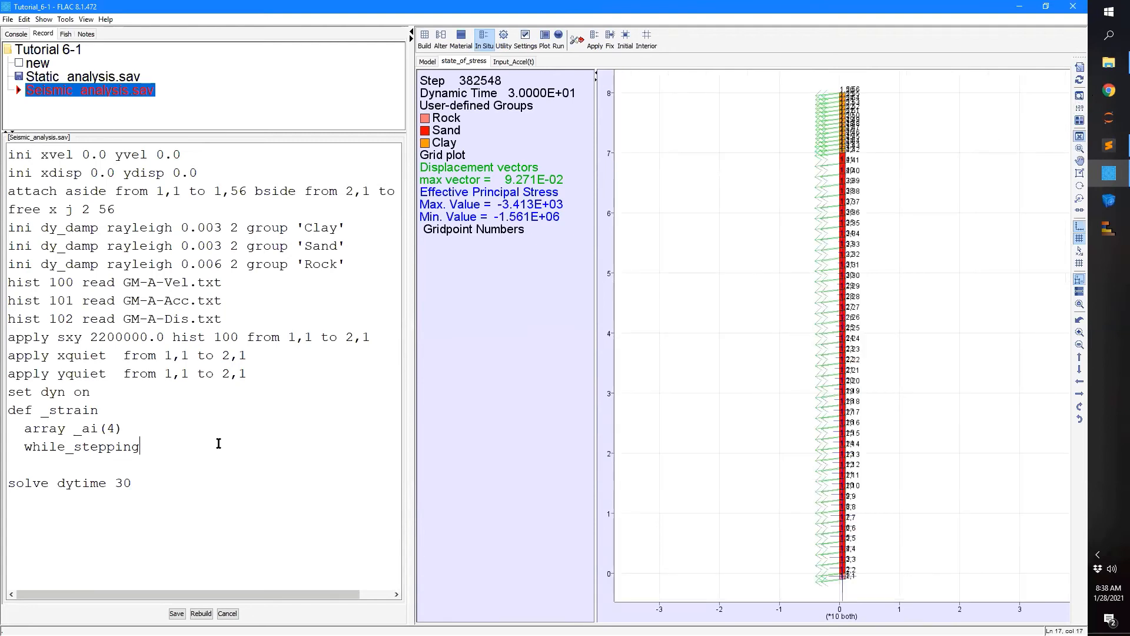
key(Return)
text(__dum = )
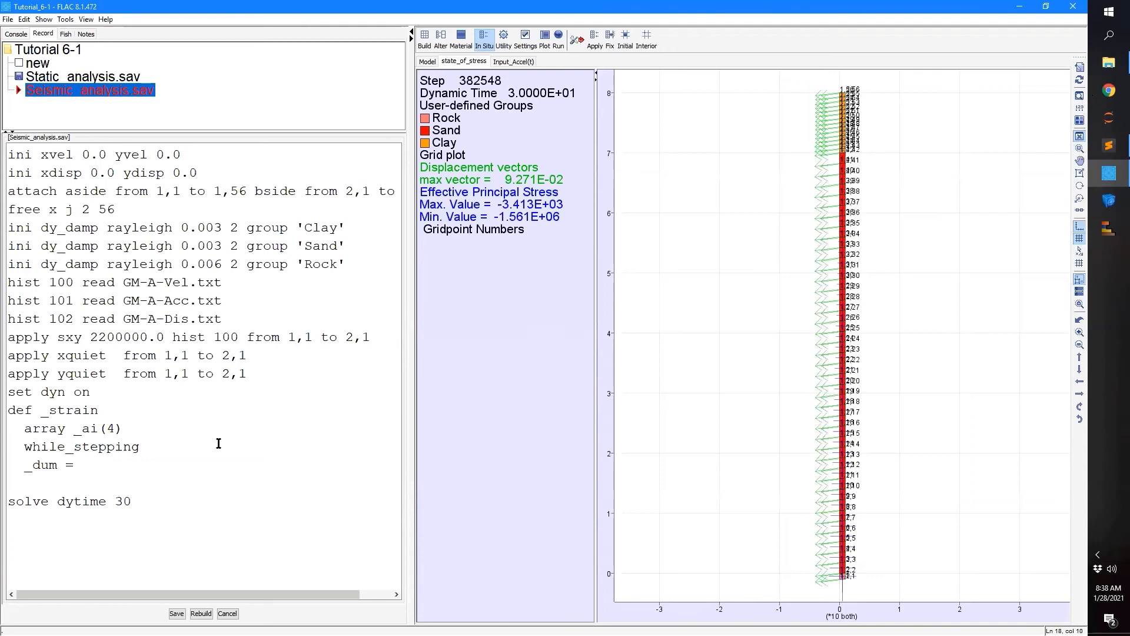
text(fsi(1,22,_ai))
key(Return)
text(_gx)
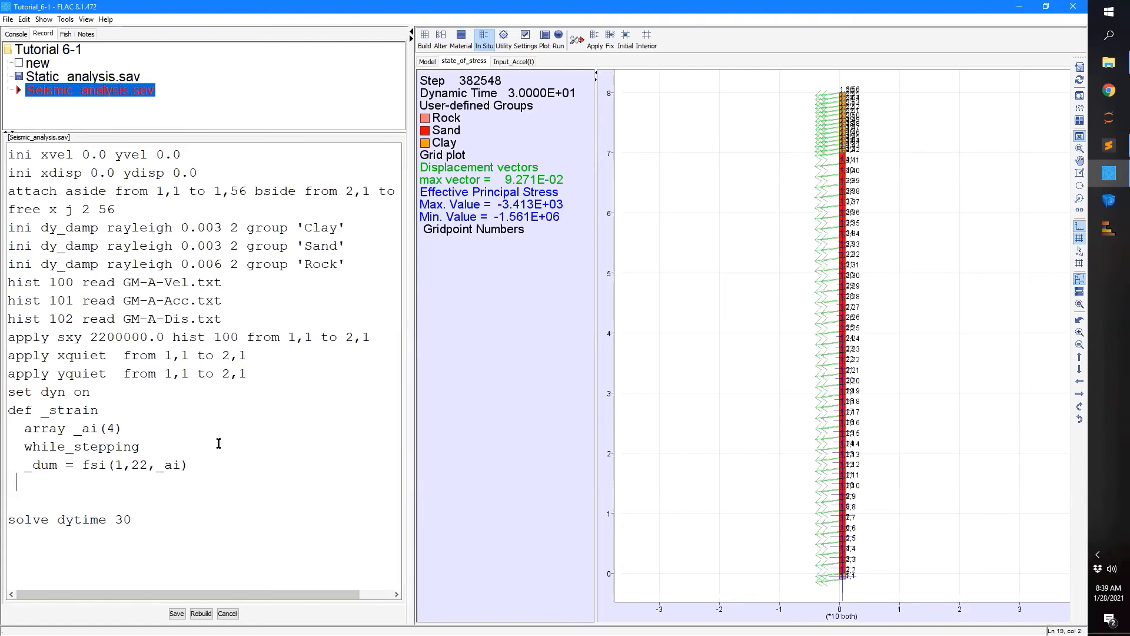
text(y_1_22 = 2)
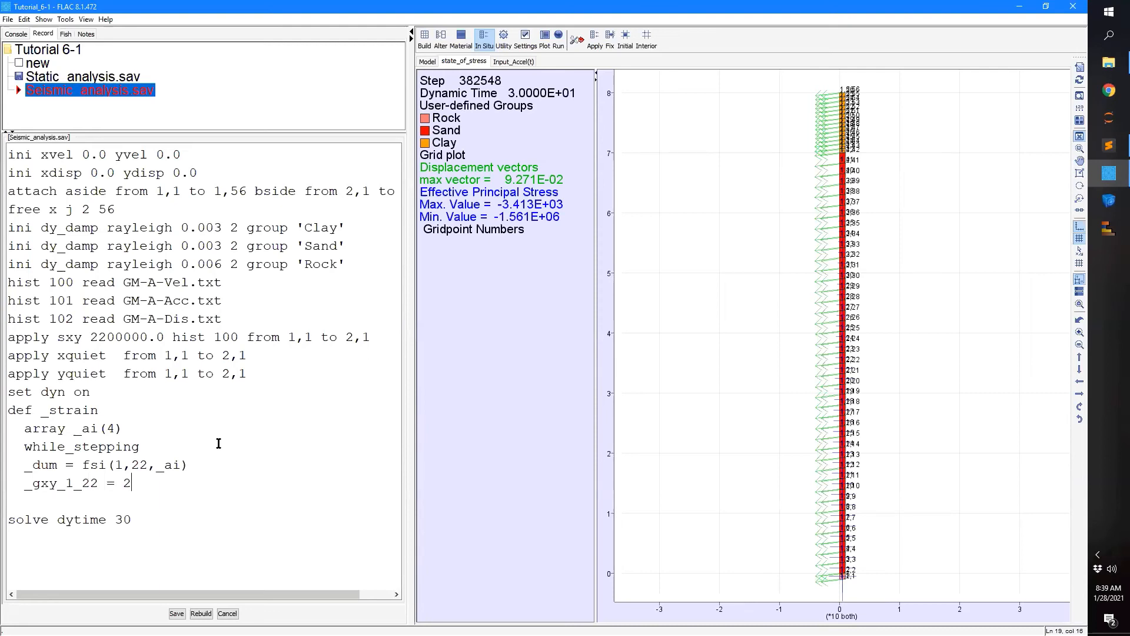
text(*_ai(4)
- Duplicate the two strain lines, change the copies to fsi(1,42,_ai) and _gxy_1_42, and close the function with "end"
shift+click(8, 467)
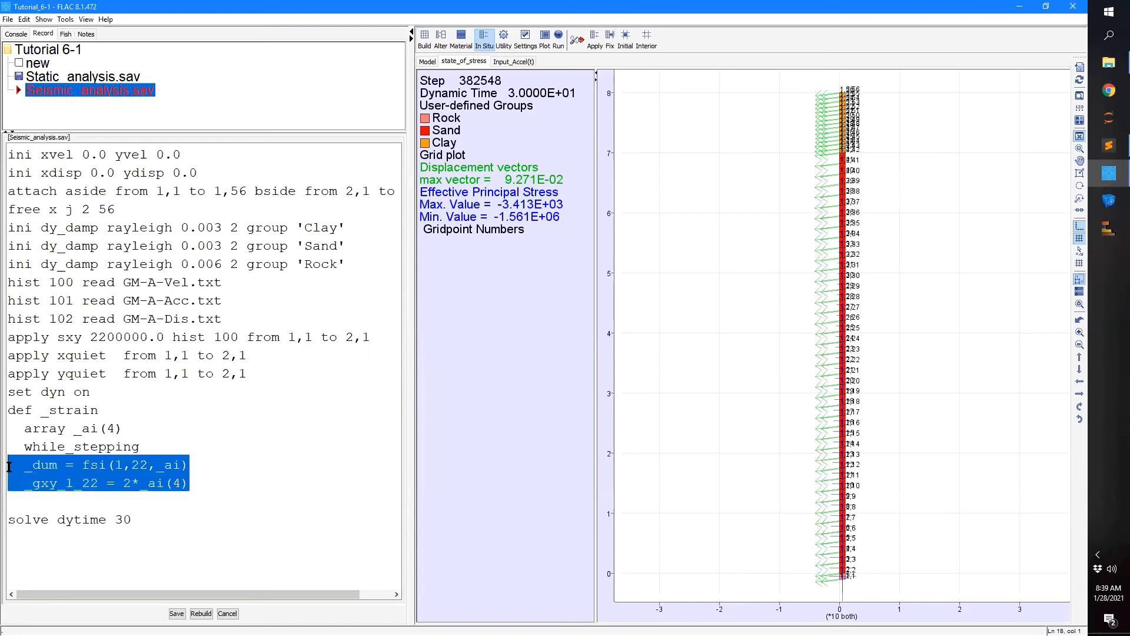
key(ctrl+c)
key(Down)
key(Down)
key(ctrl+v)
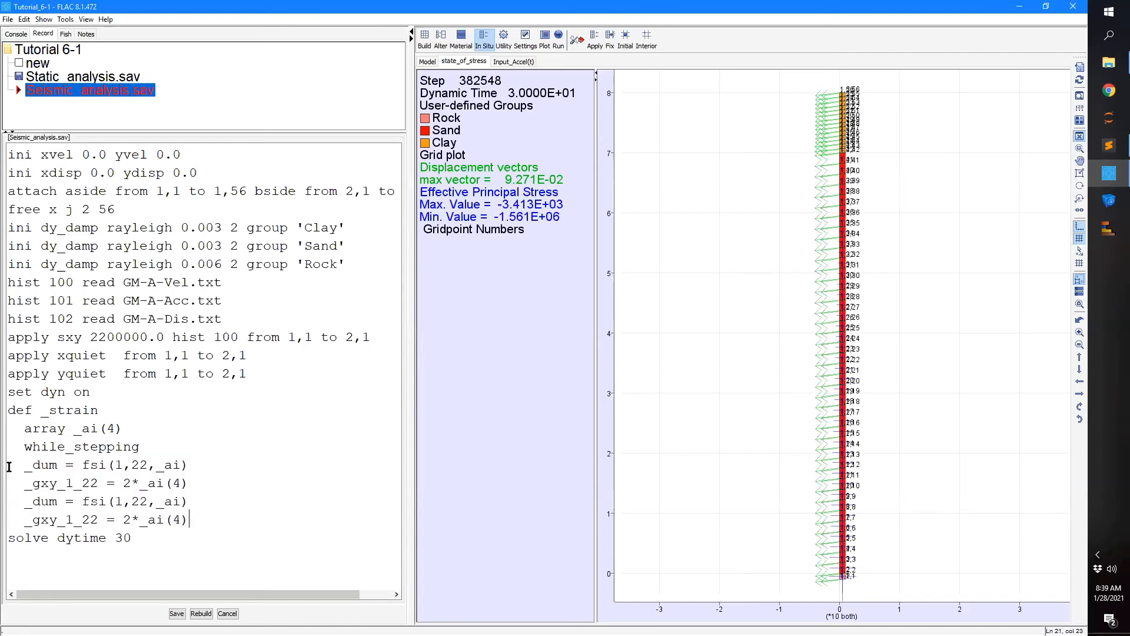
click(132, 501)
key(BackSpace)
text(4)
click(84, 520)
key(Delete)
text(4)
click(193, 521)
key(Return)
text(end)
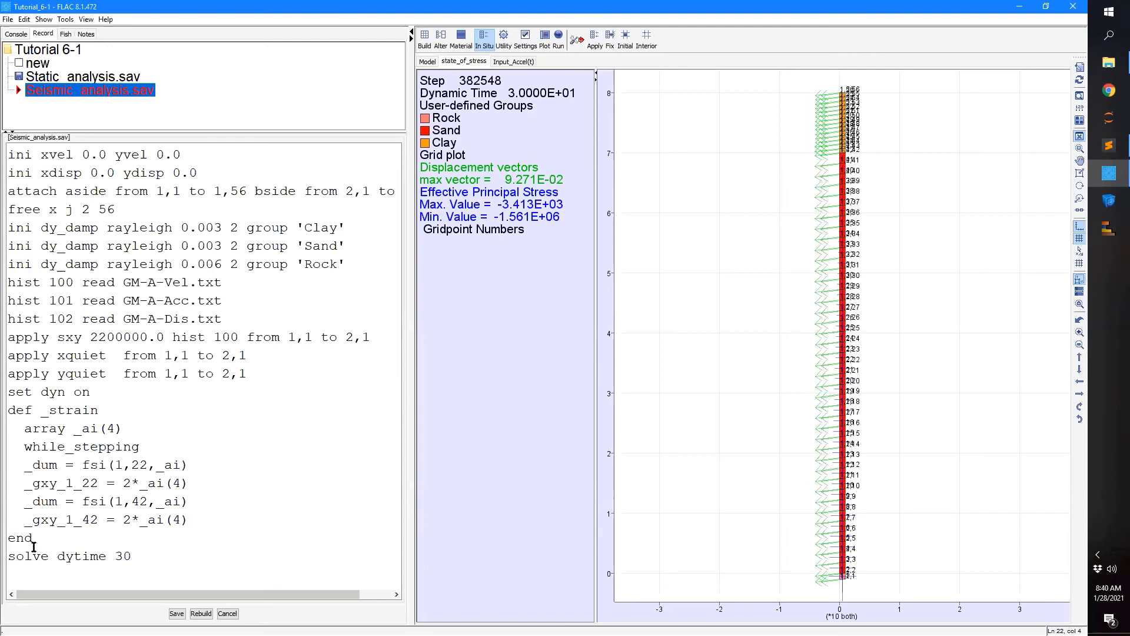
- Add the command "hist nstep 1000" on a new line below the _strain function
scroll(154, 446, right, 3)
scroll(155, 449, left, 2)
scroll(154, 449, left, 1)
drag(66, 538, 3, 410)
click(69, 537)
key(Return)
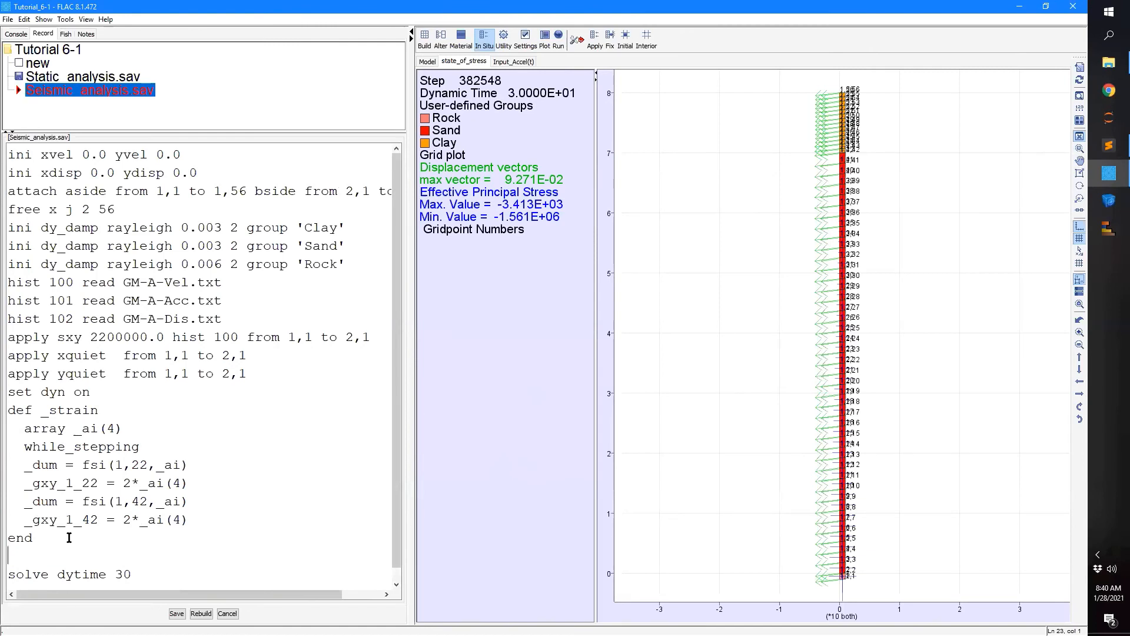
text(hist nstep)
text(100)
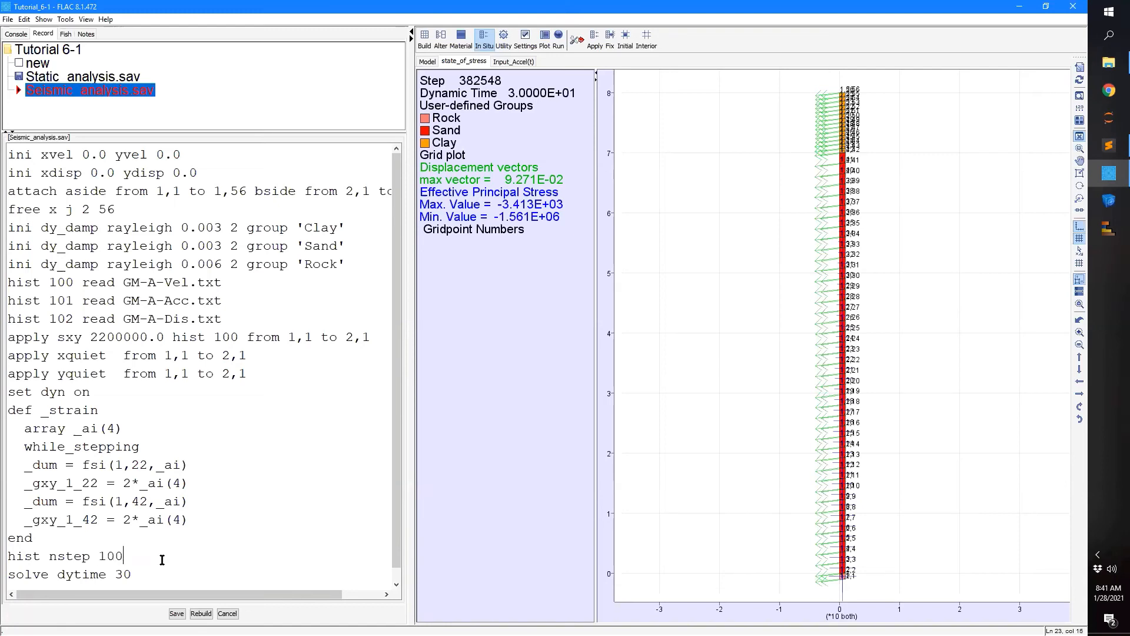
text(0)
scroll(196, 483, down, 1)
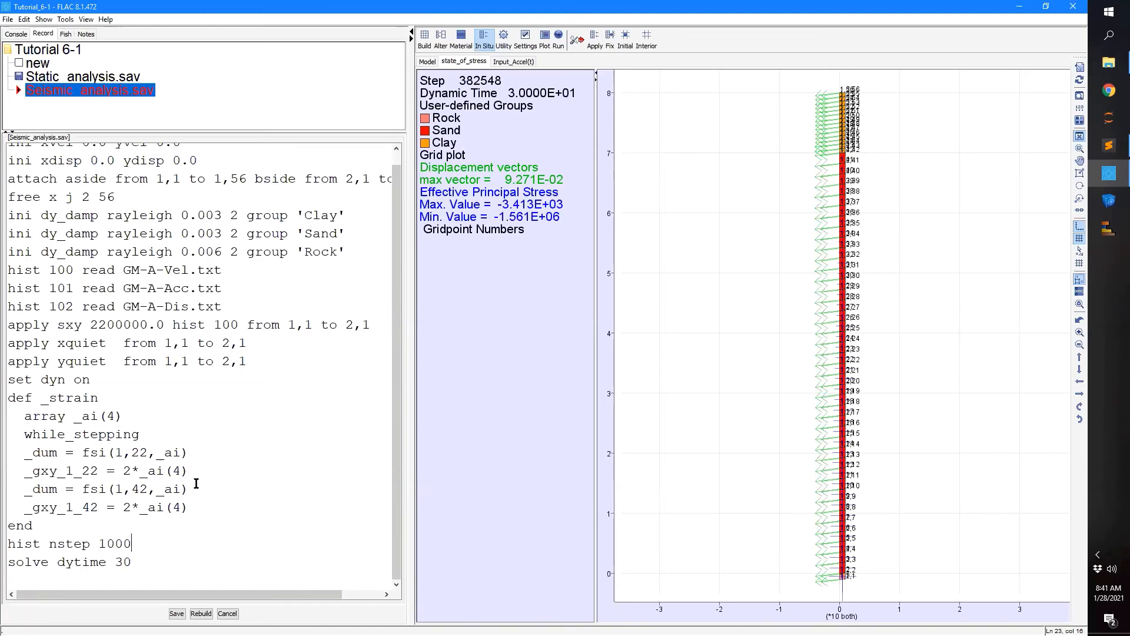
- Add the history commands "hist dytime" and "hist _gxy_1_22" below the hist nstep line
key(Return)
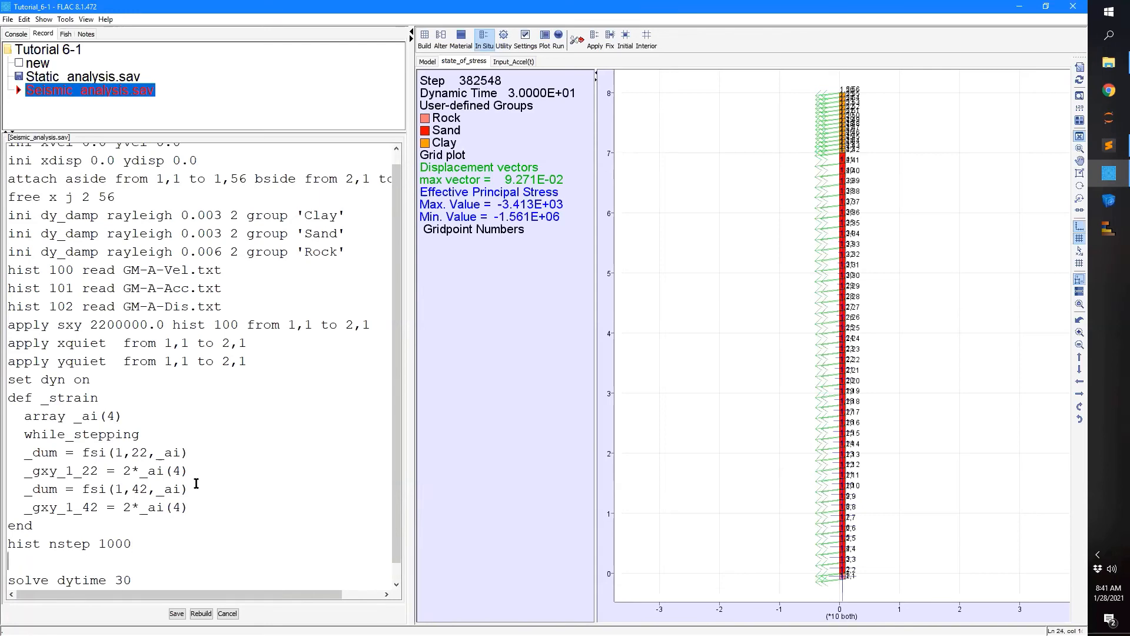
text(hist)
scroll(206, 454, down, 1)
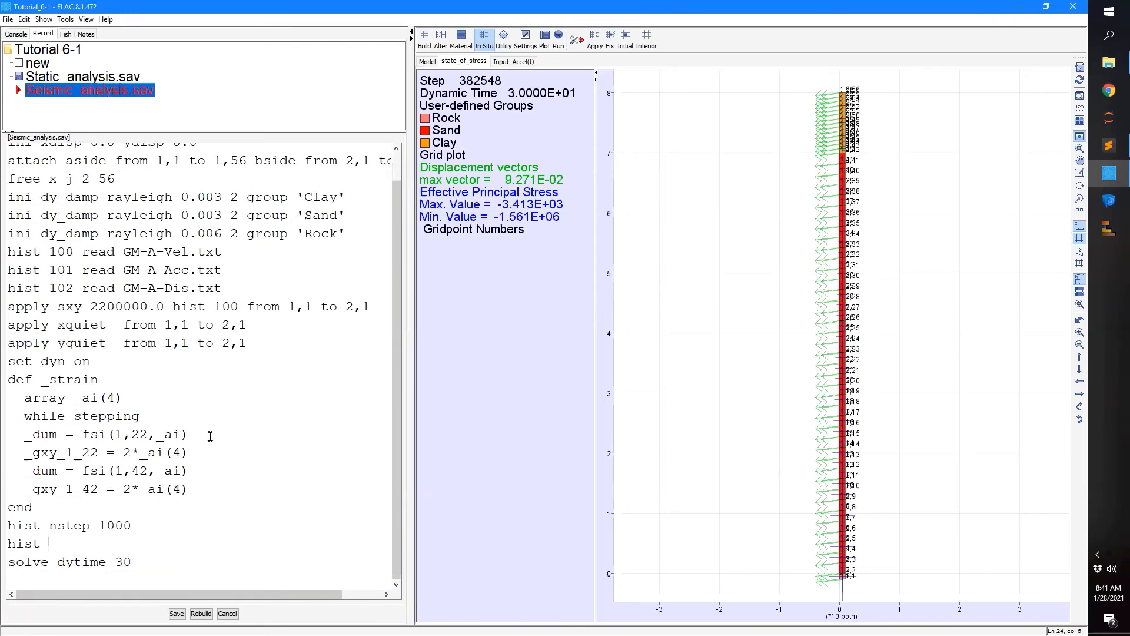
text(dytime)
key(Return)
text(hist)
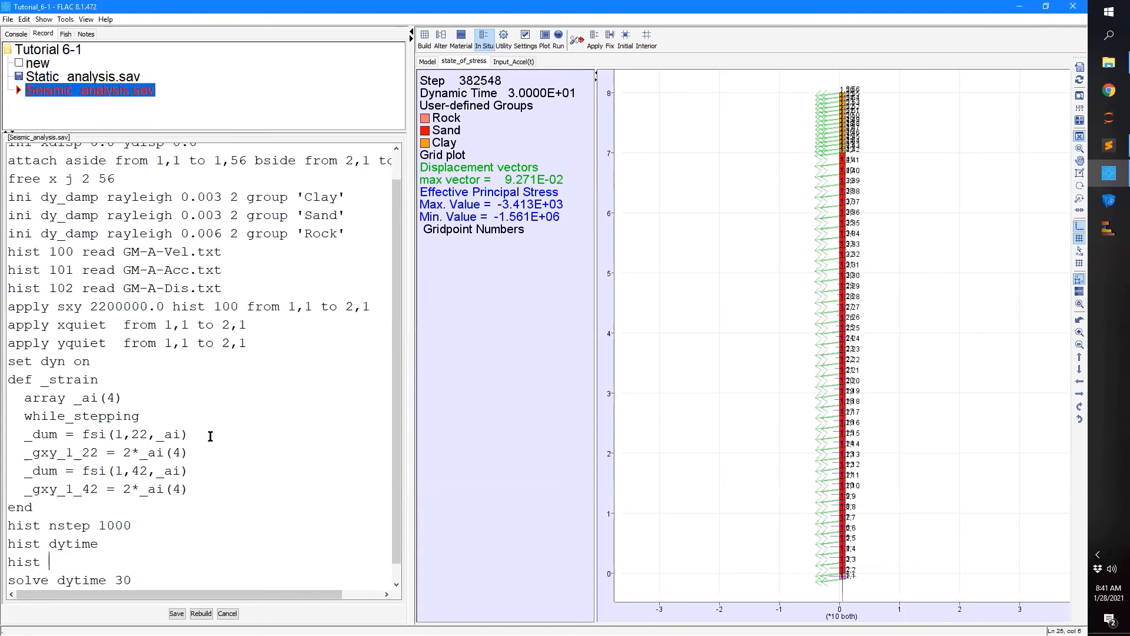
text( _gx_1_22)
key(Left)
key(Left)
text(y)
click(162, 562)
- Add the history command "hist sxy i 1 j 22" on a new line below hist _gxy_1_22
key(Return)
text(hist sxy i 1 j)
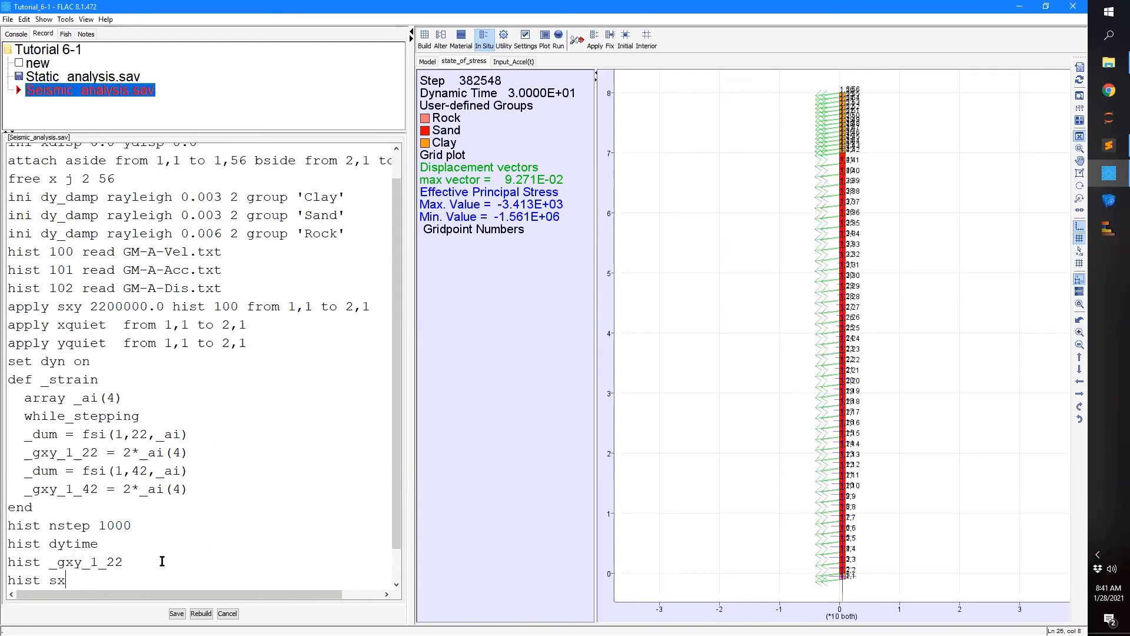
text( 22)
scroll(177, 474, down, 1)
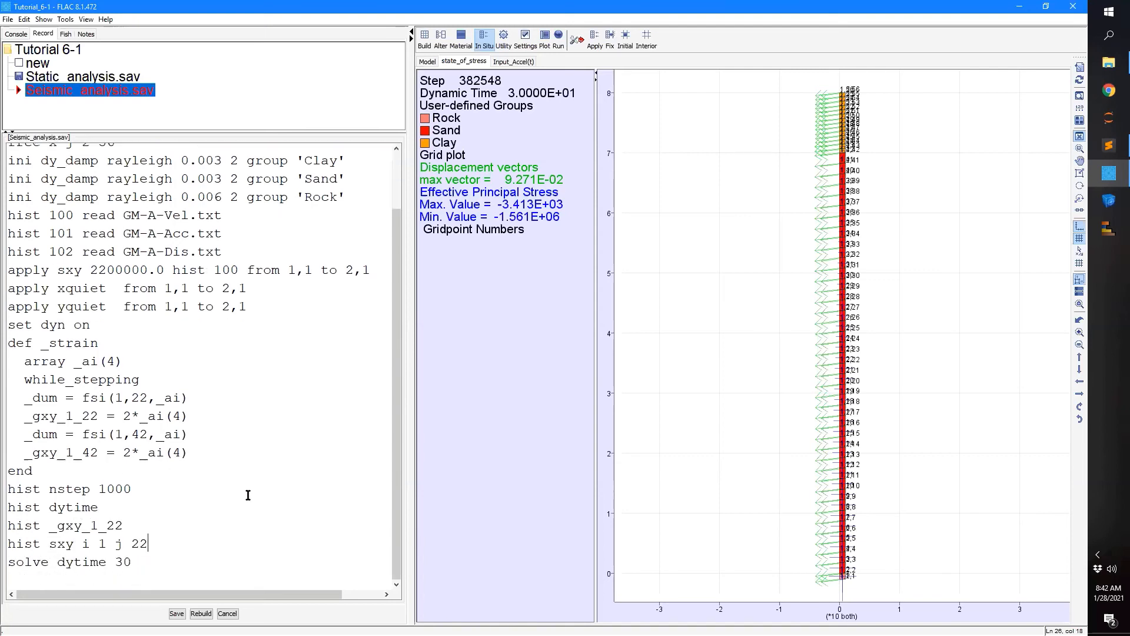
- Add the history commands "hist _gxy_1_42" and "hist sxy i 1 j 42" below the sxy history for j 22
key(Return)
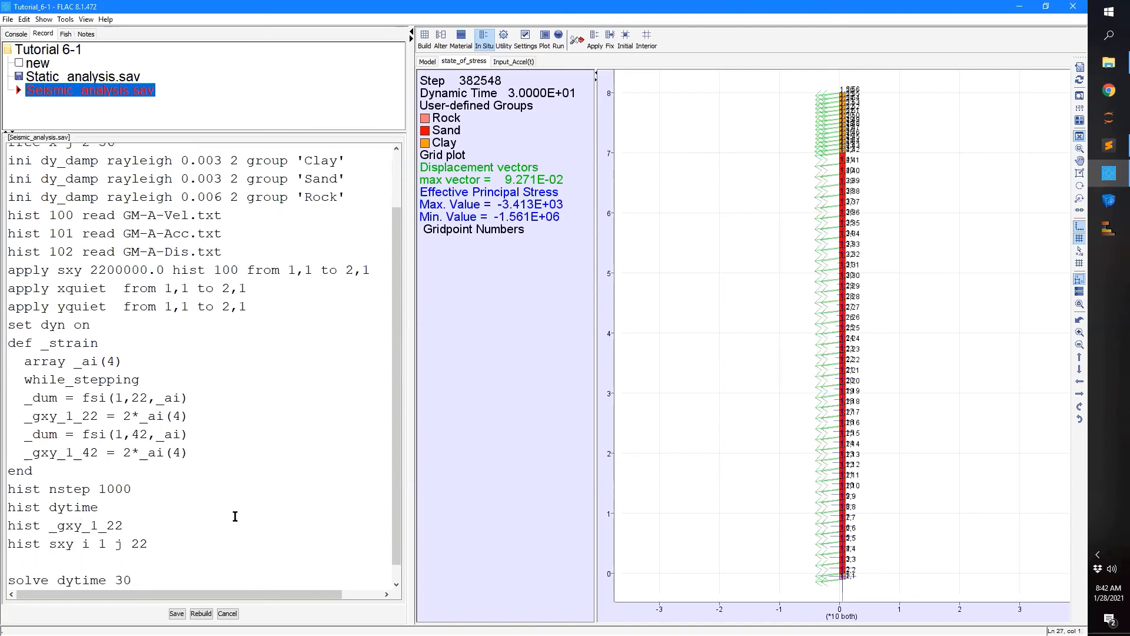
text(hist _gxy_1_42)
key(Return)
text(hist )
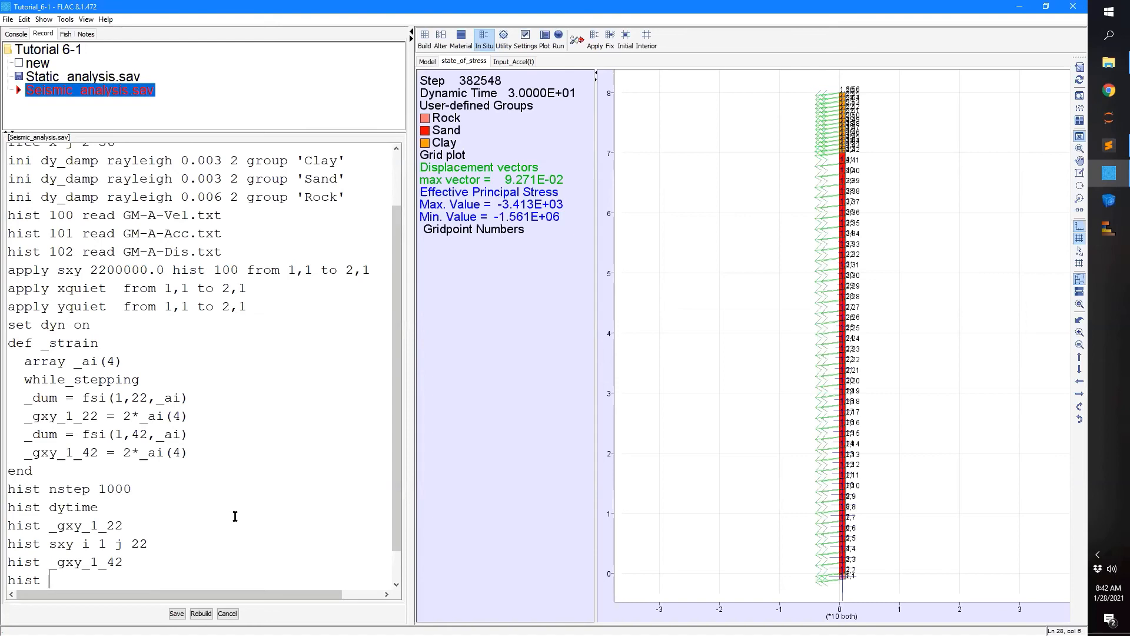
text(sxy i 1 j 42)
scroll(235, 515, down, 1)
- Add xaccel and xdisp history commands at i 1 for j 1, 42 and 56, one per line
key(Return)
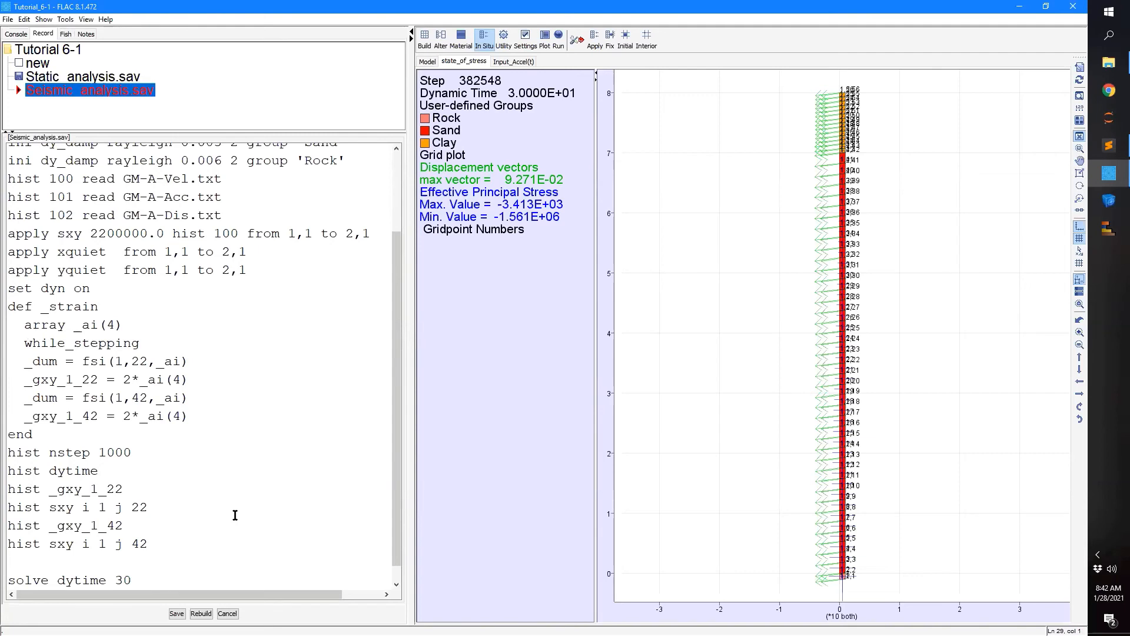
text(hist xaccel )
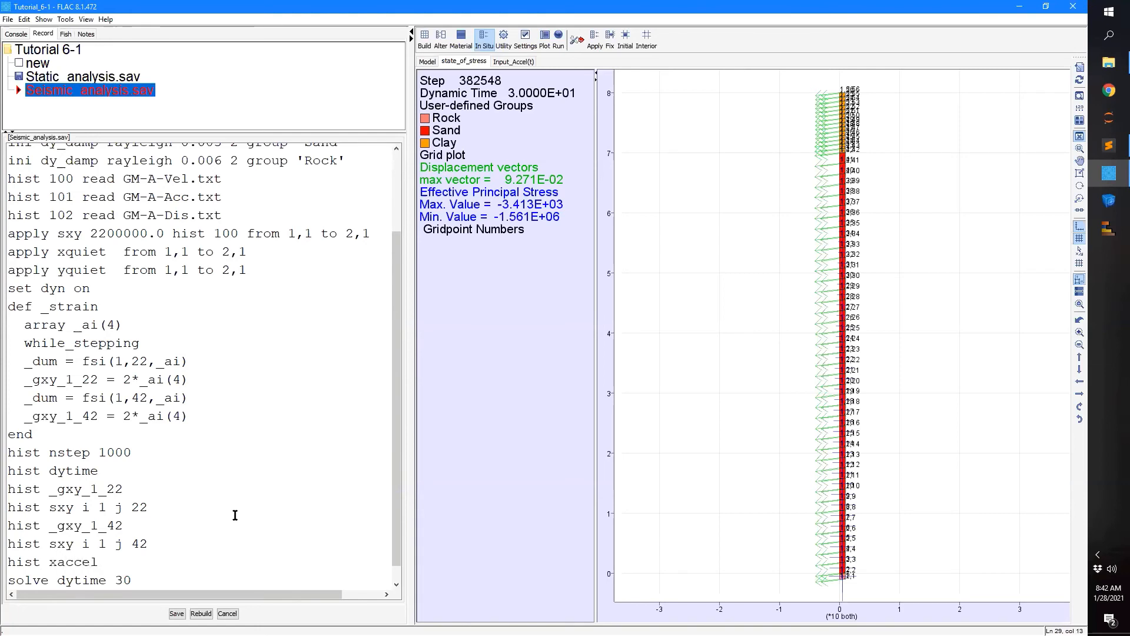
text(i 1 j 1)
key(Return)
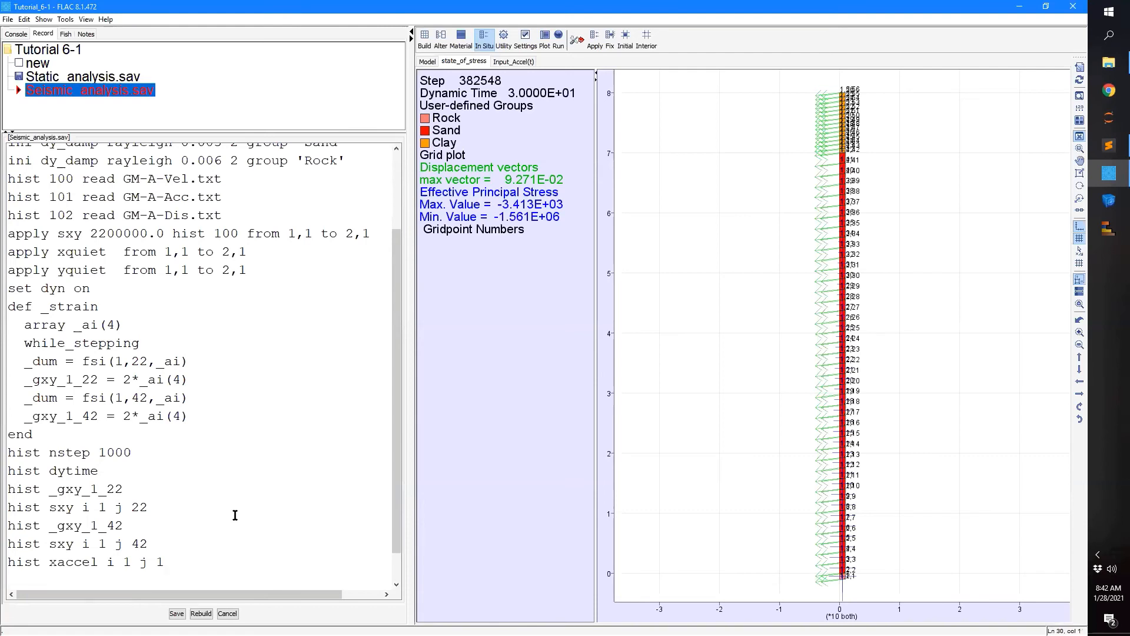
text(hist xacce)
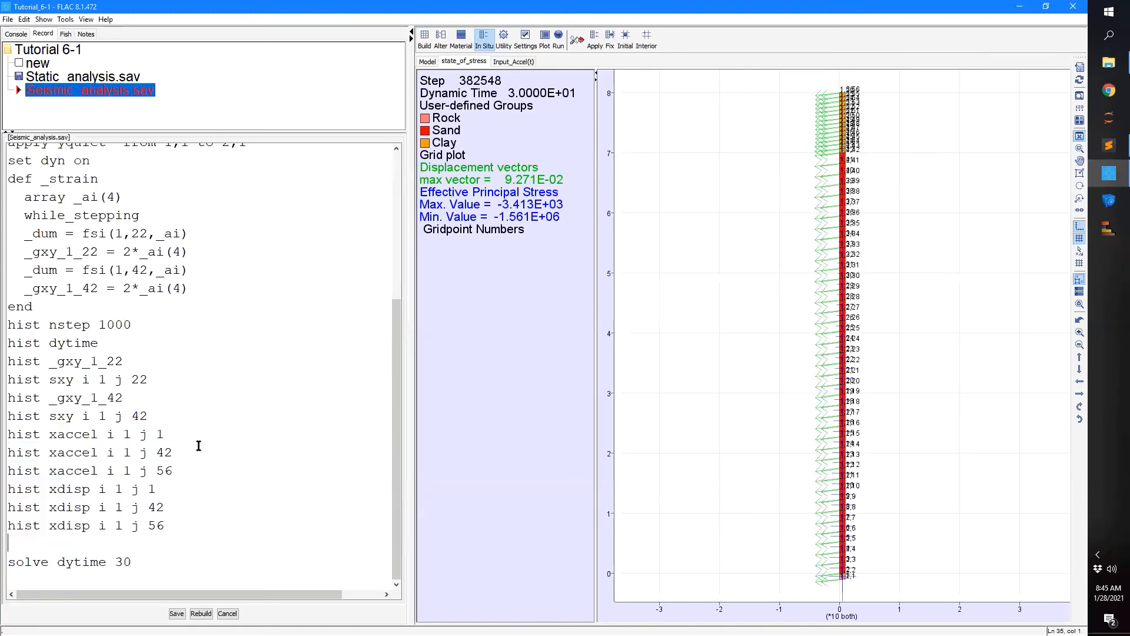
- Replace the "solve dytime 30" line with "call Find_IMs.fis" and rebuild the seismic analysis state
text(call Find_IMs.fis)
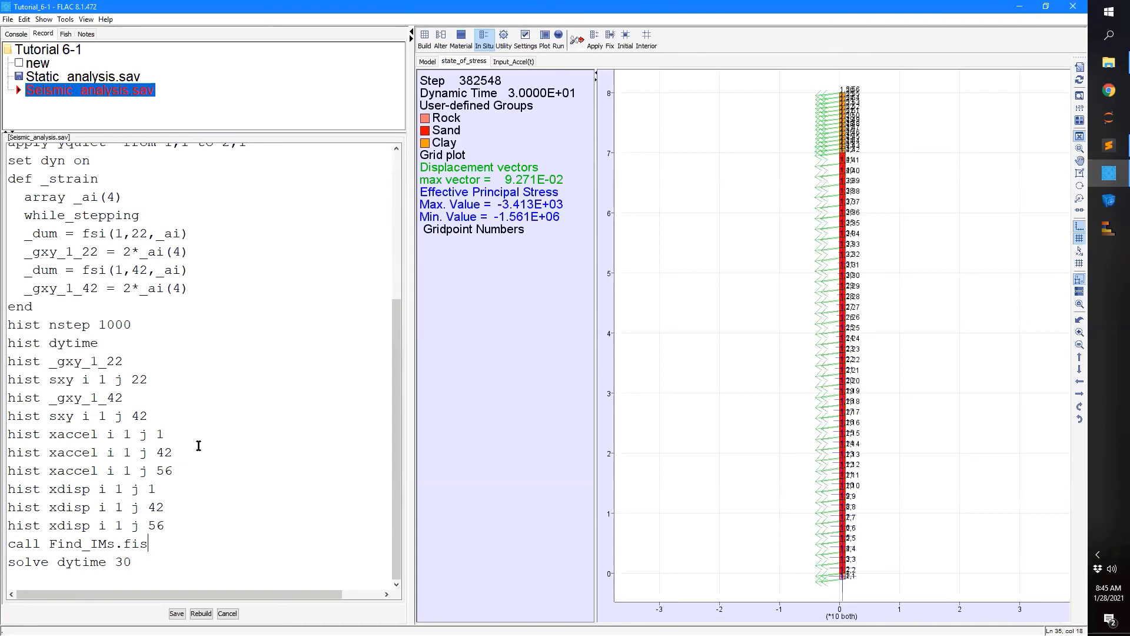
shift+click(16, 564)
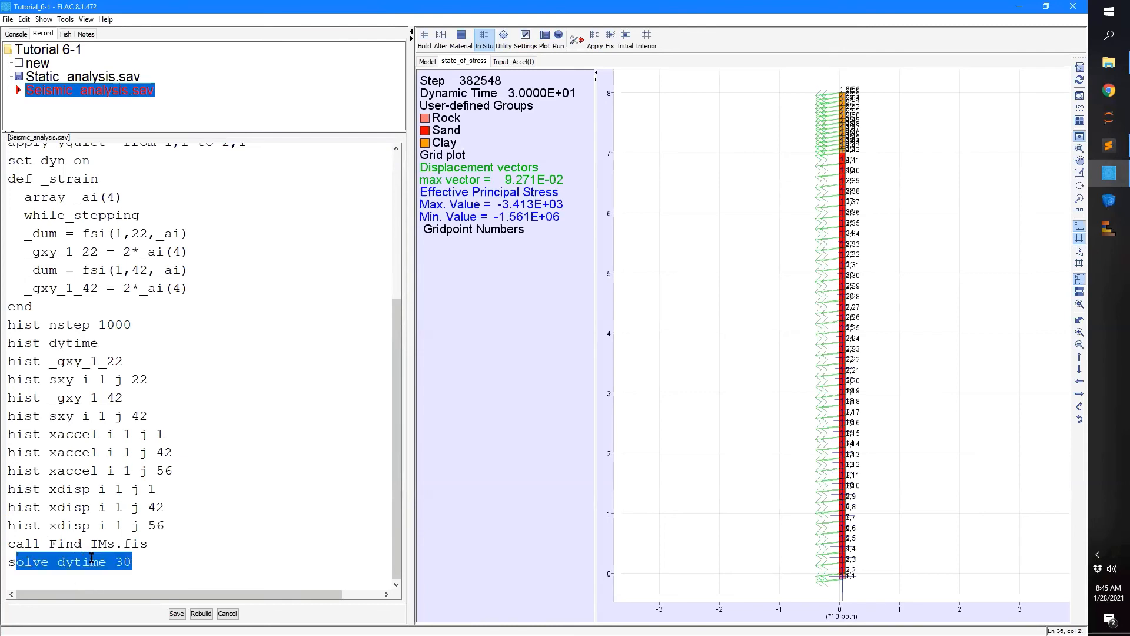
key(BackSpace)
key(BackSpace)
key(BackSpace)
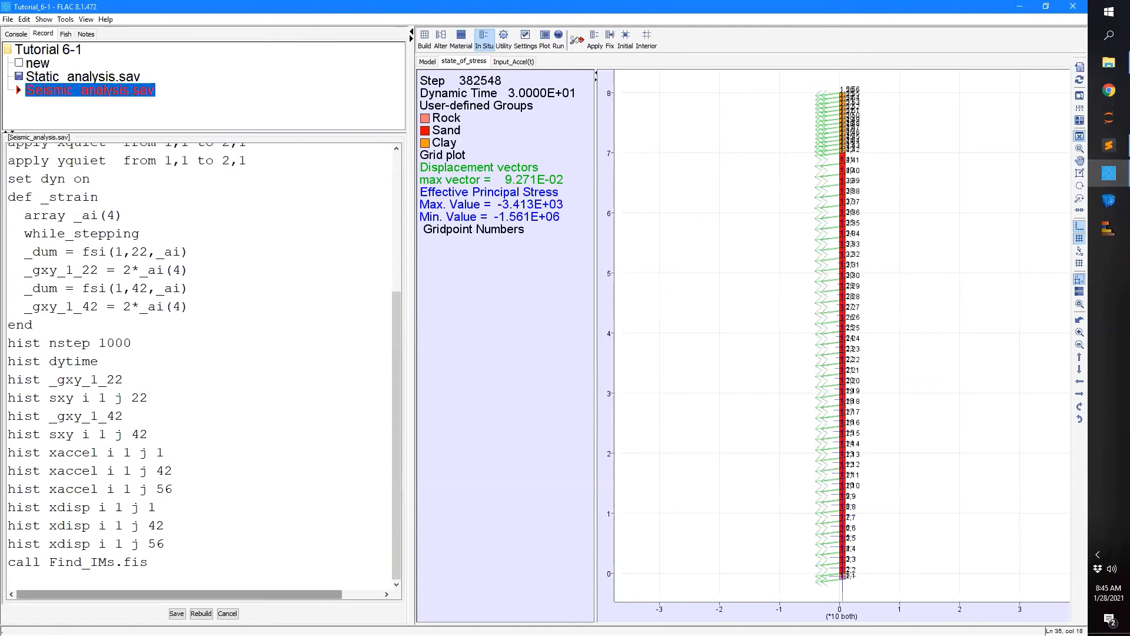
click(200, 613)
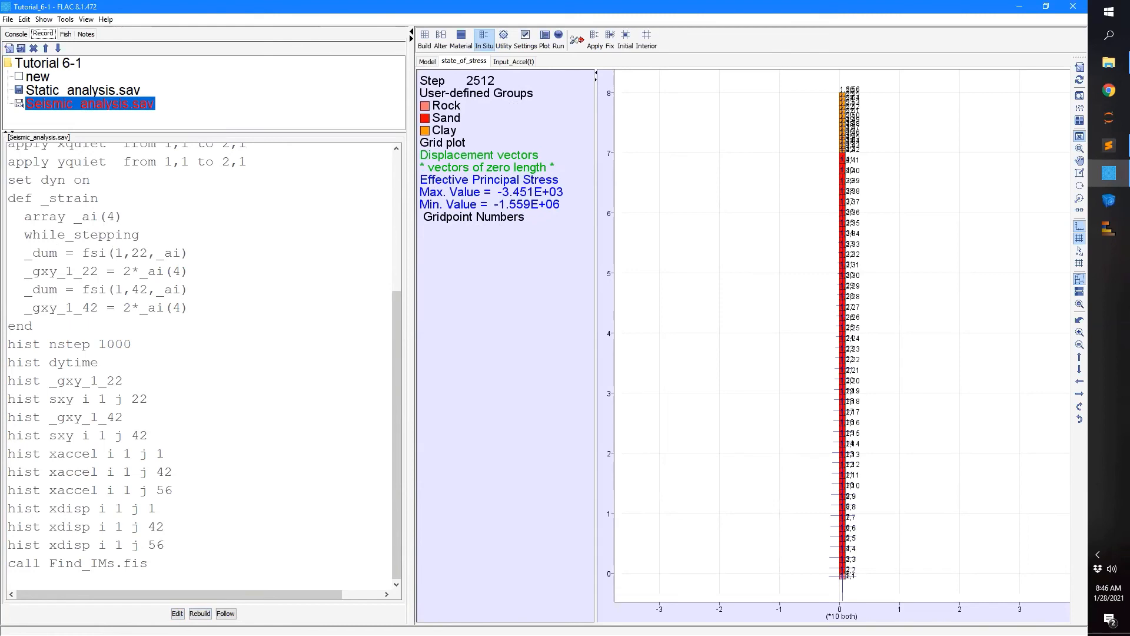
click(524, 42)
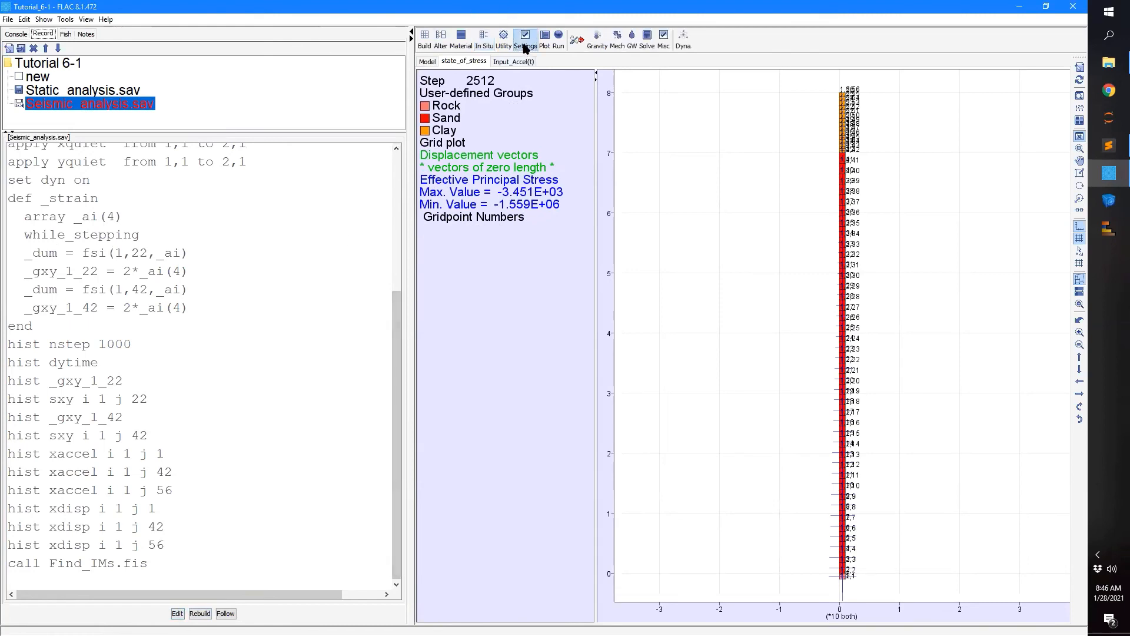
click(173, 547)
key(Return)
text(set clock)
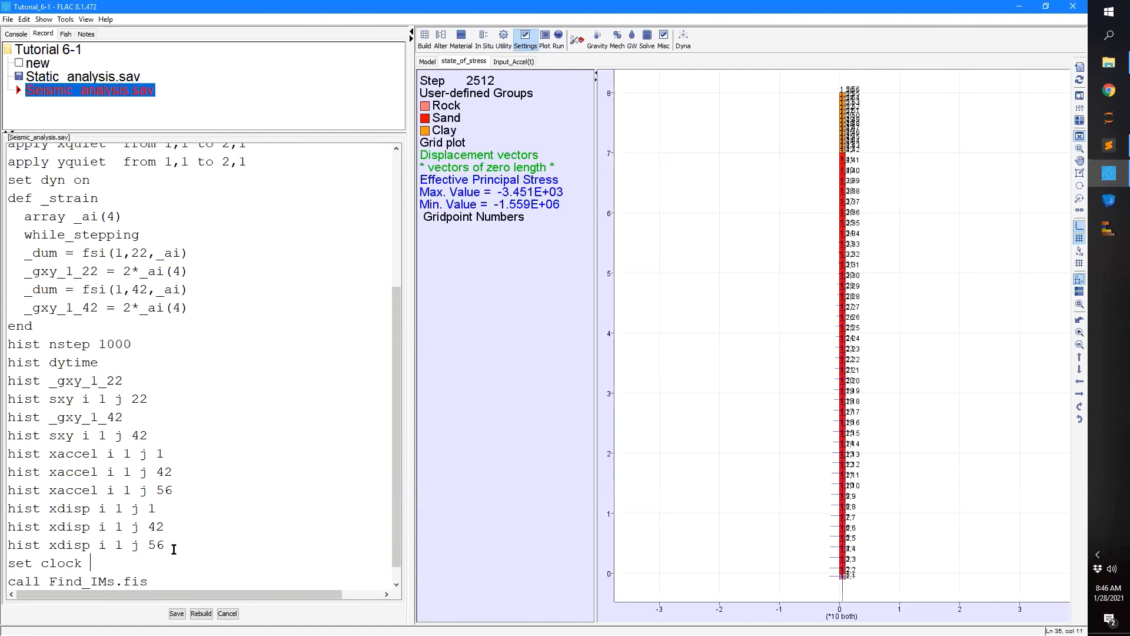
text(100000000)
key(Return)
text(set)
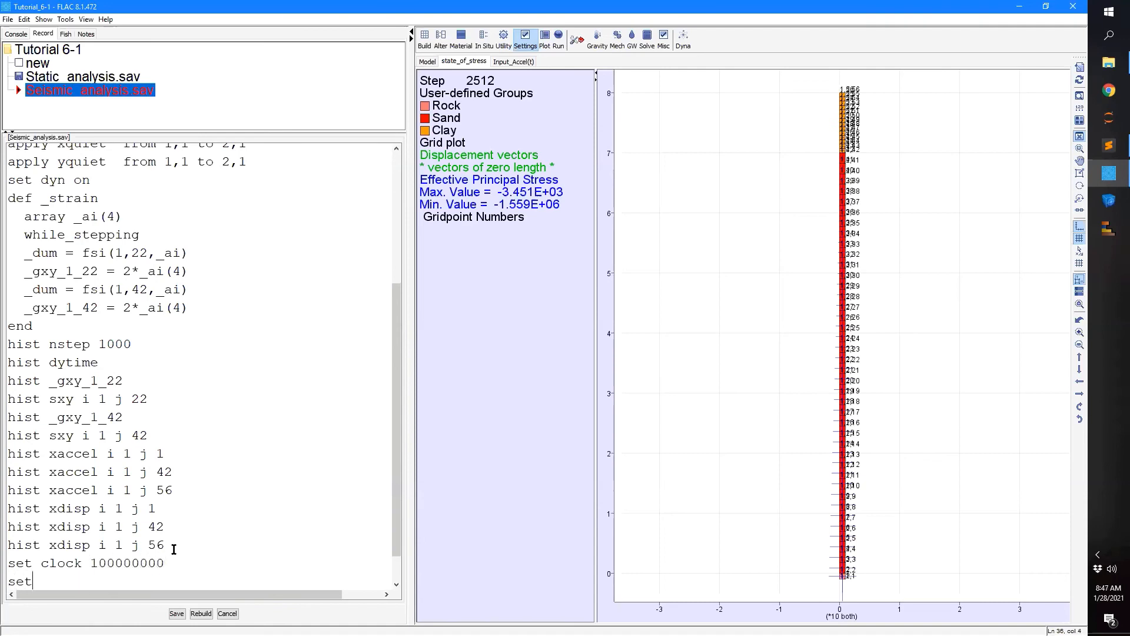
text( step 1000)
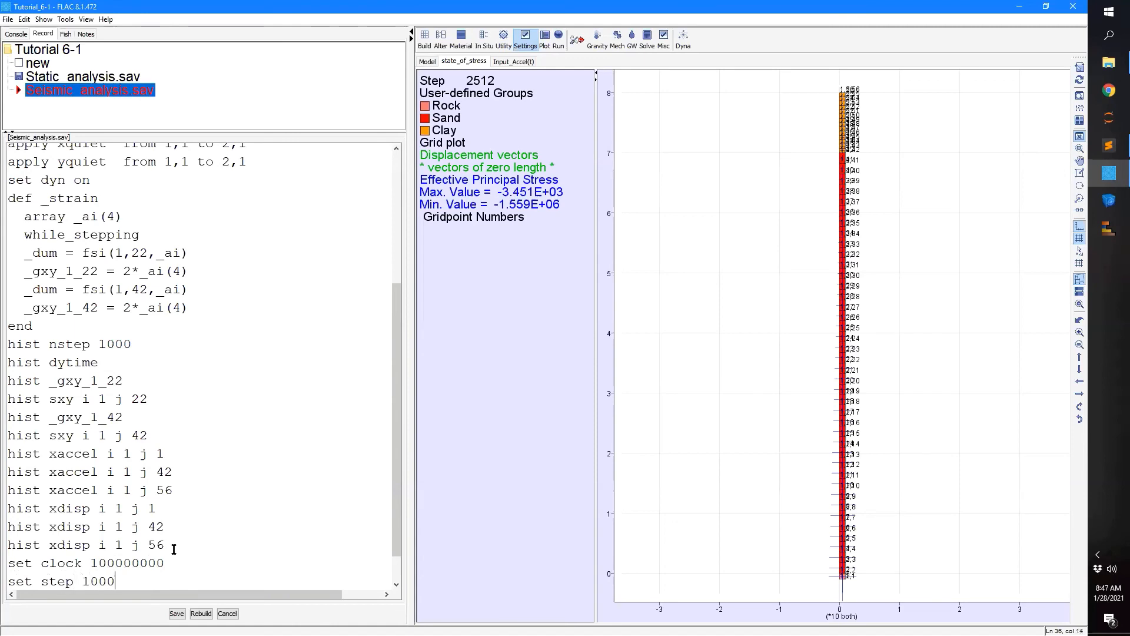
text(000000)
scroll(175, 545, down, 1)
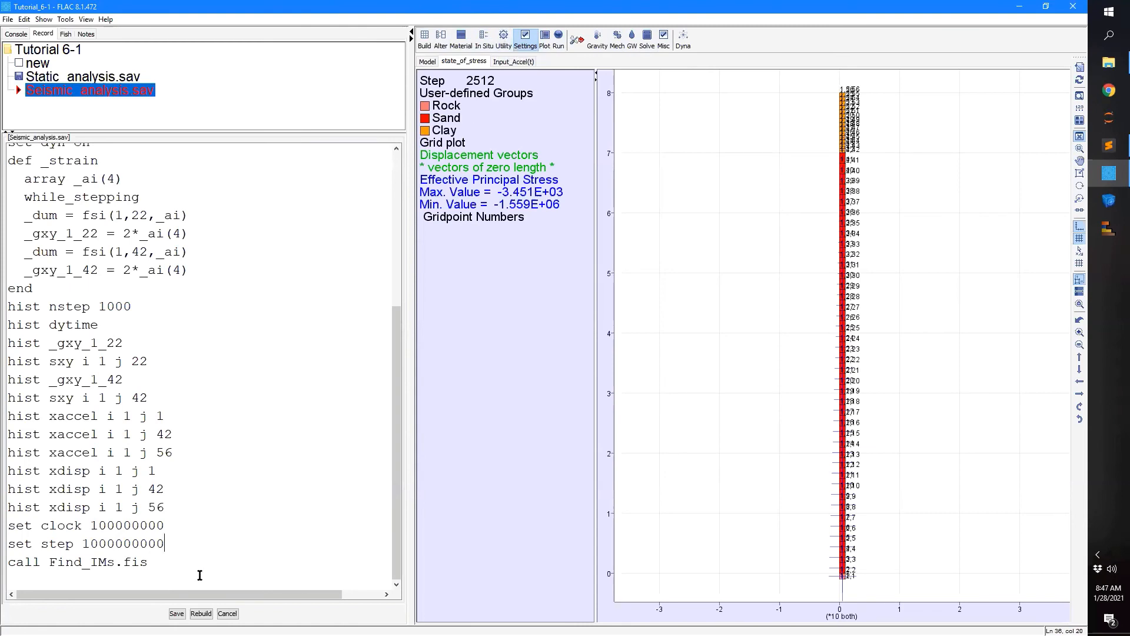
click(200, 613)
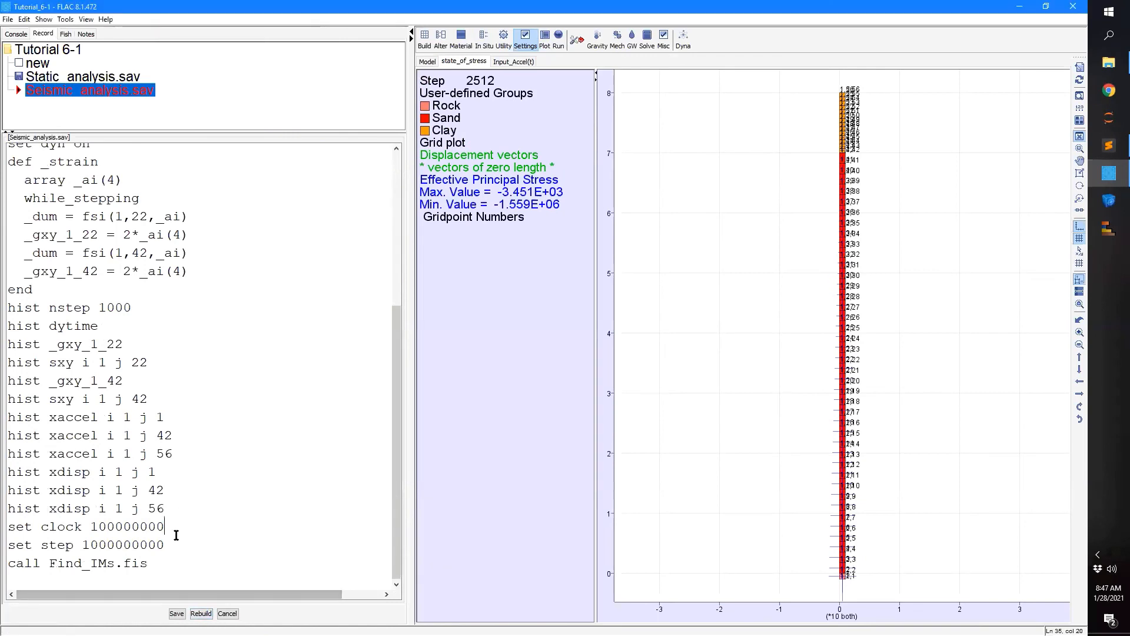
click(201, 613)
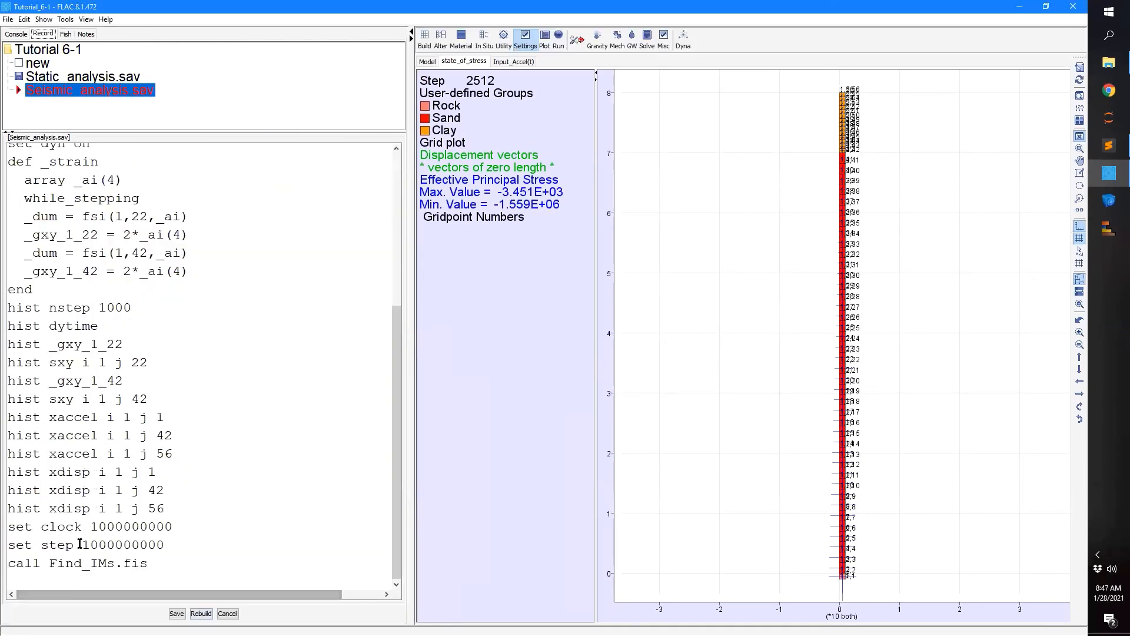
click(79, 543)
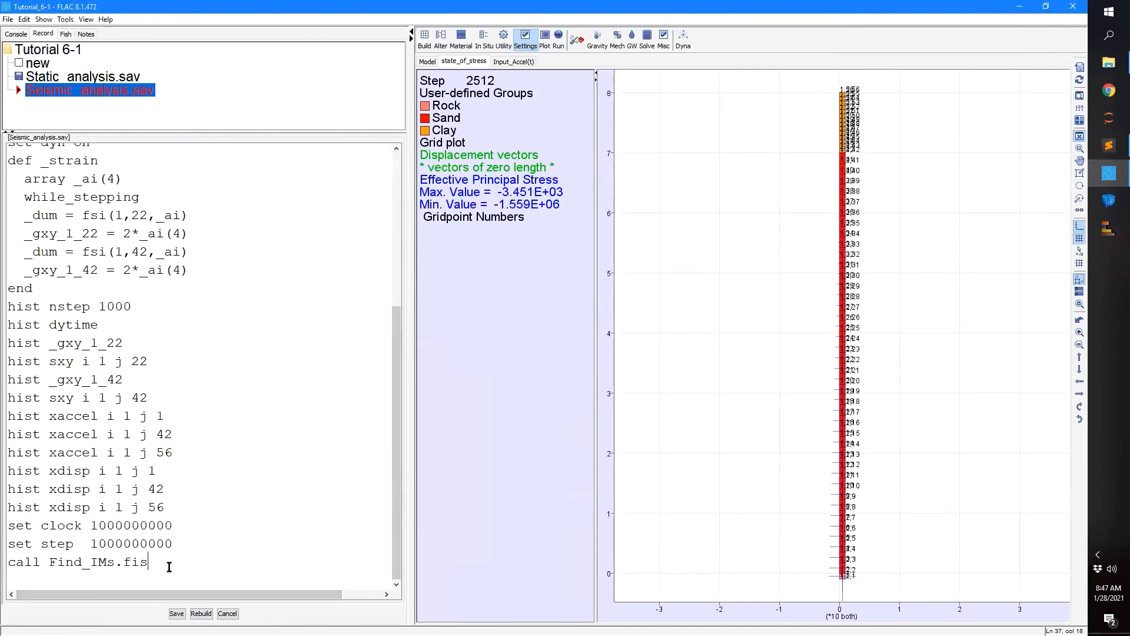
- Add "solve dytime 90" below the call to Find_IMs.fis and rebuild the seismic analysis state
key(Return)
text(solve dy)
key(BackSpace)
key(BackSpace)
text(dytime )
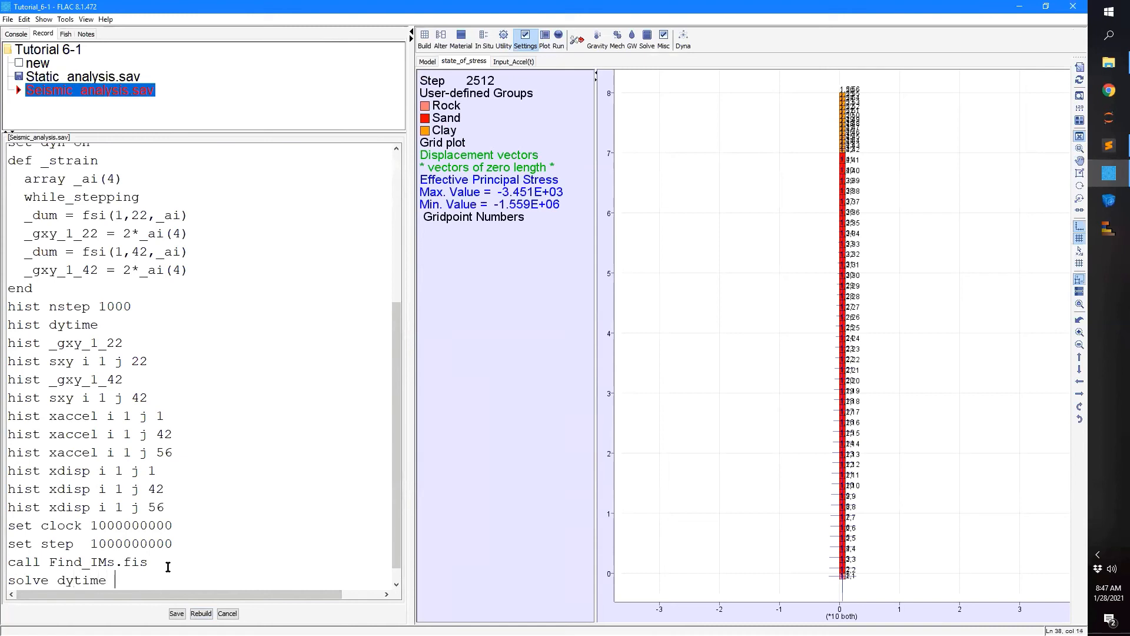
text(90)
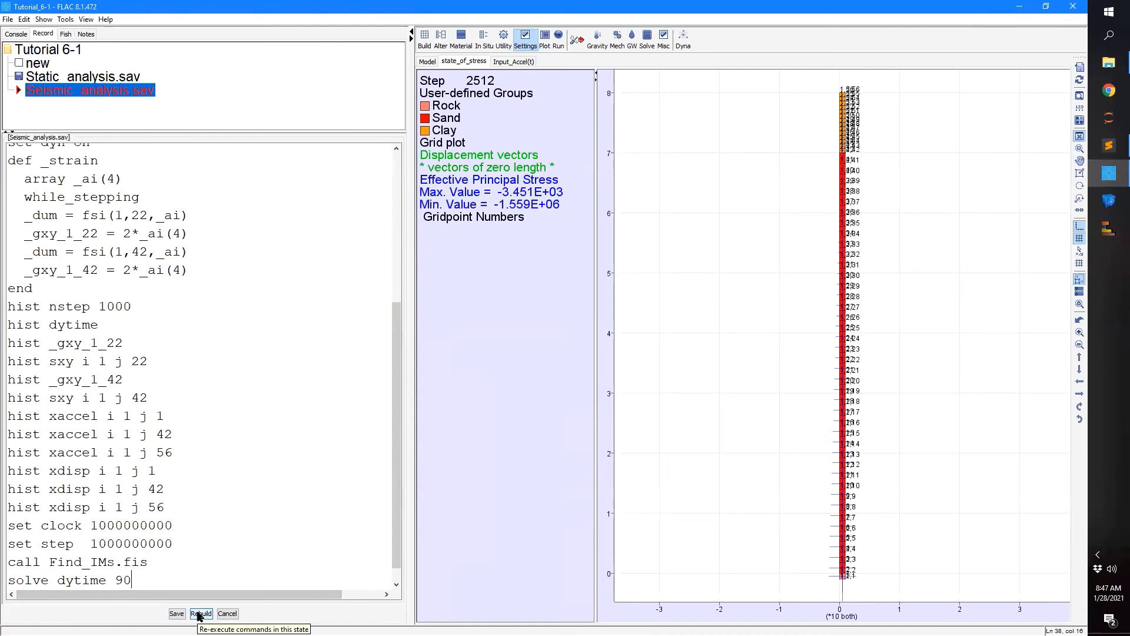
click(200, 614)
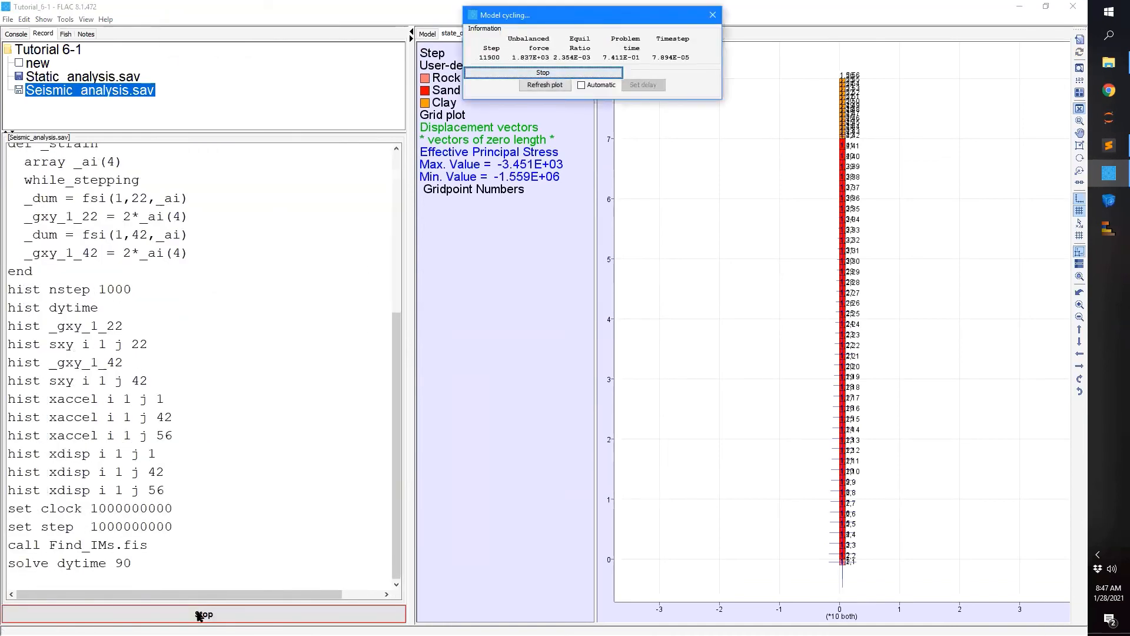
- Move the Model cycling window over the plot and widen the script pane to fit the full command lines
drag(581, 17, 765, 168)
drag(410, 100, 284, 100)
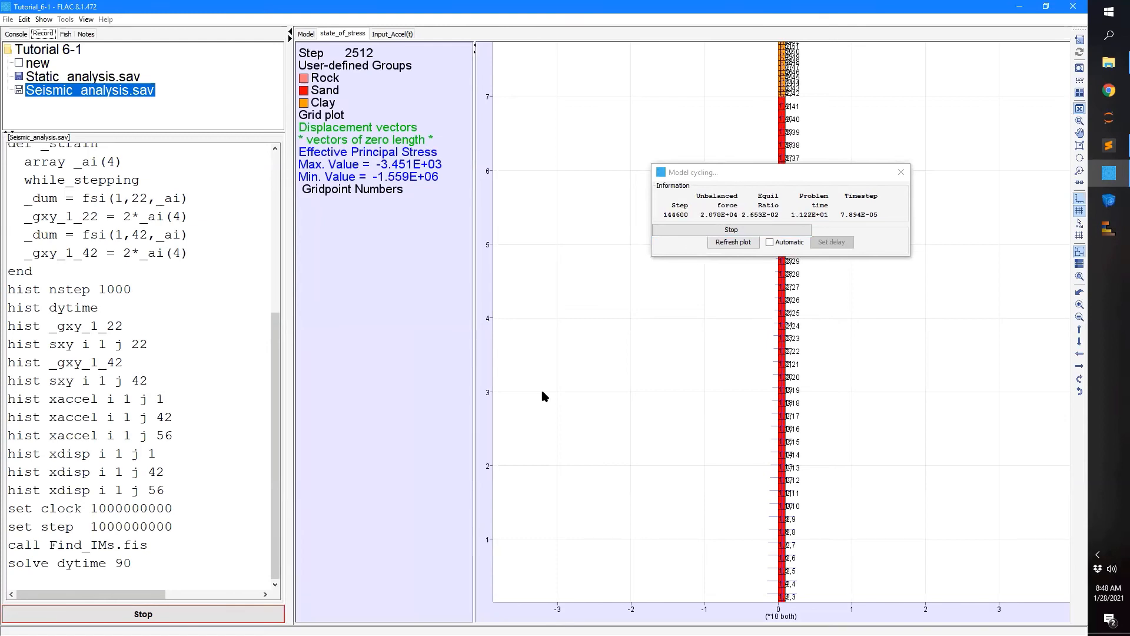
click(275, 169)
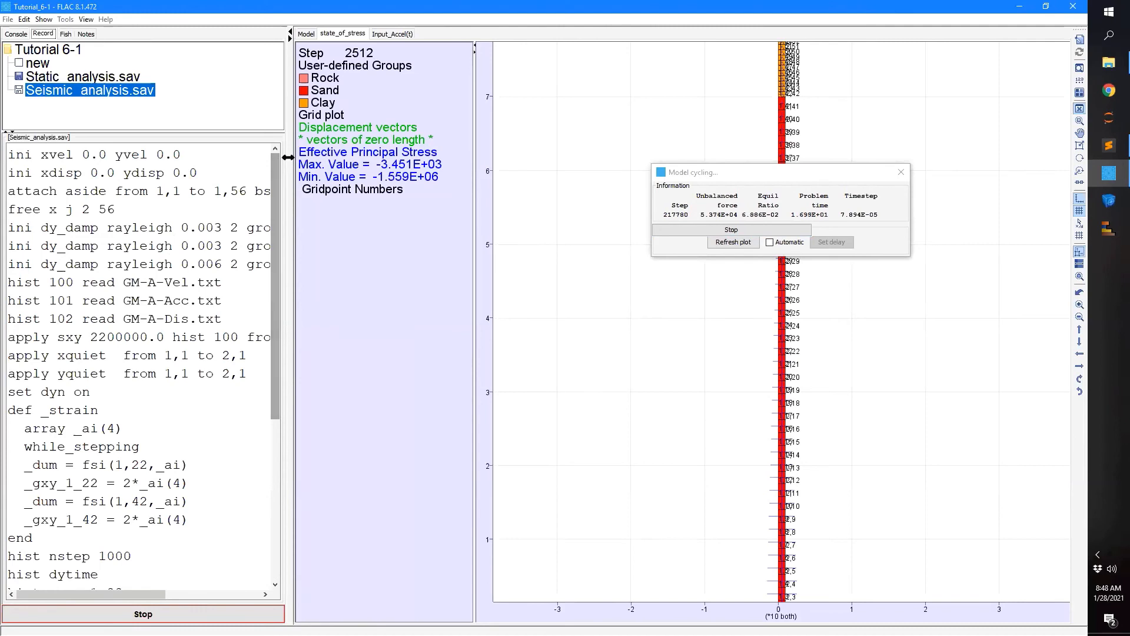
drag(289, 168, 502, 183)
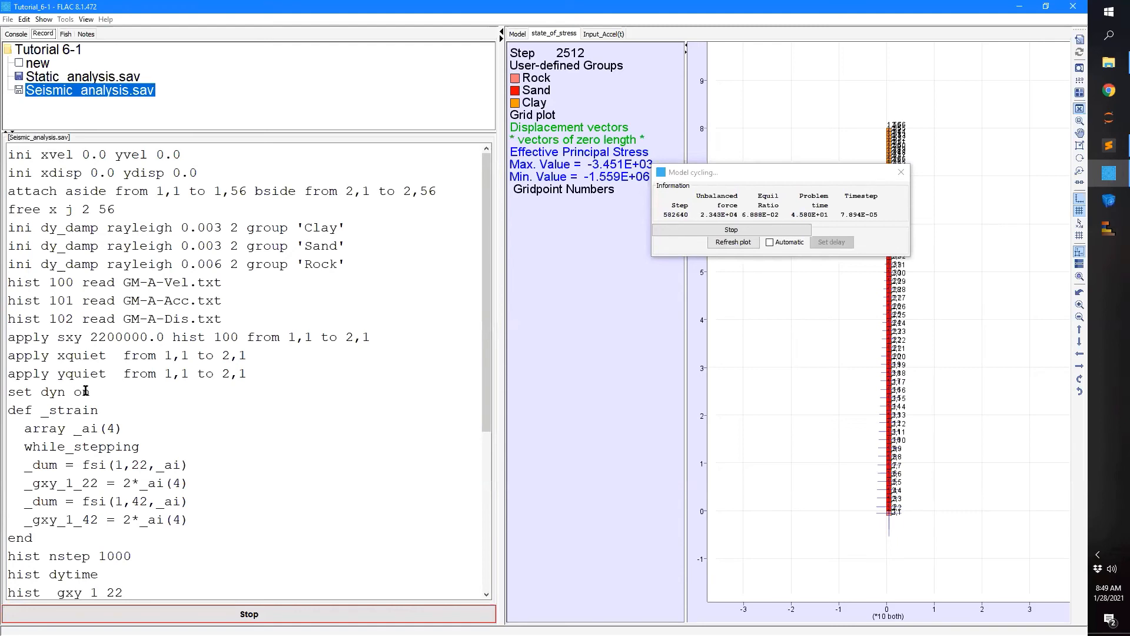
- Review the seismic analysis script from the initial velocity and damping commands down to the final solve command
scroll(86, 392, down, 1)
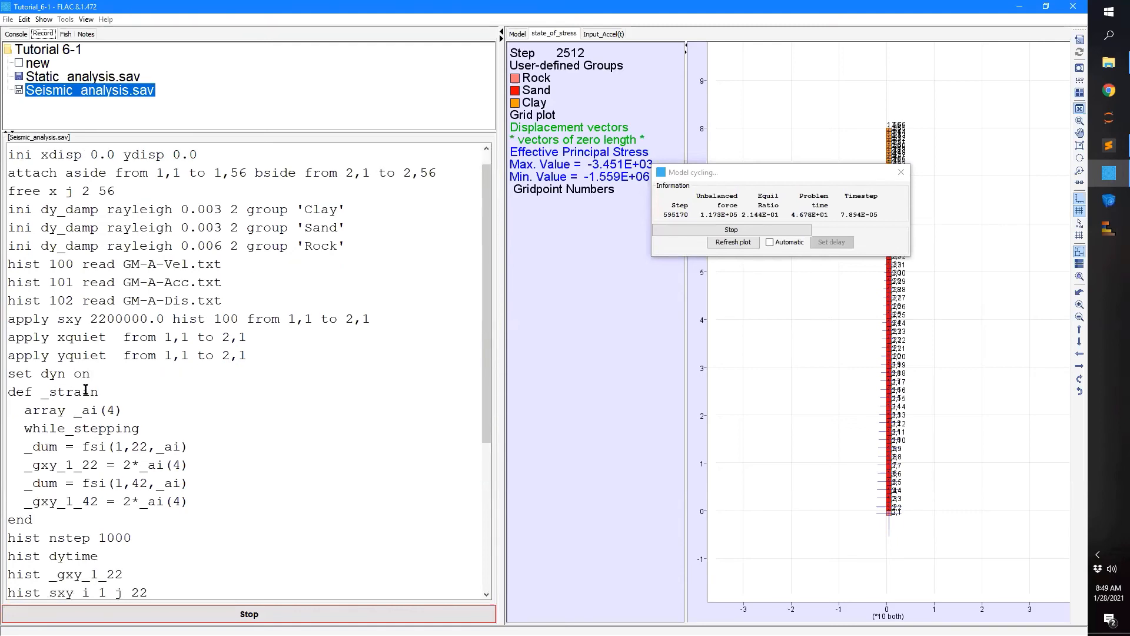
scroll(85, 391, up, 1)
scroll(85, 392, down, 11)
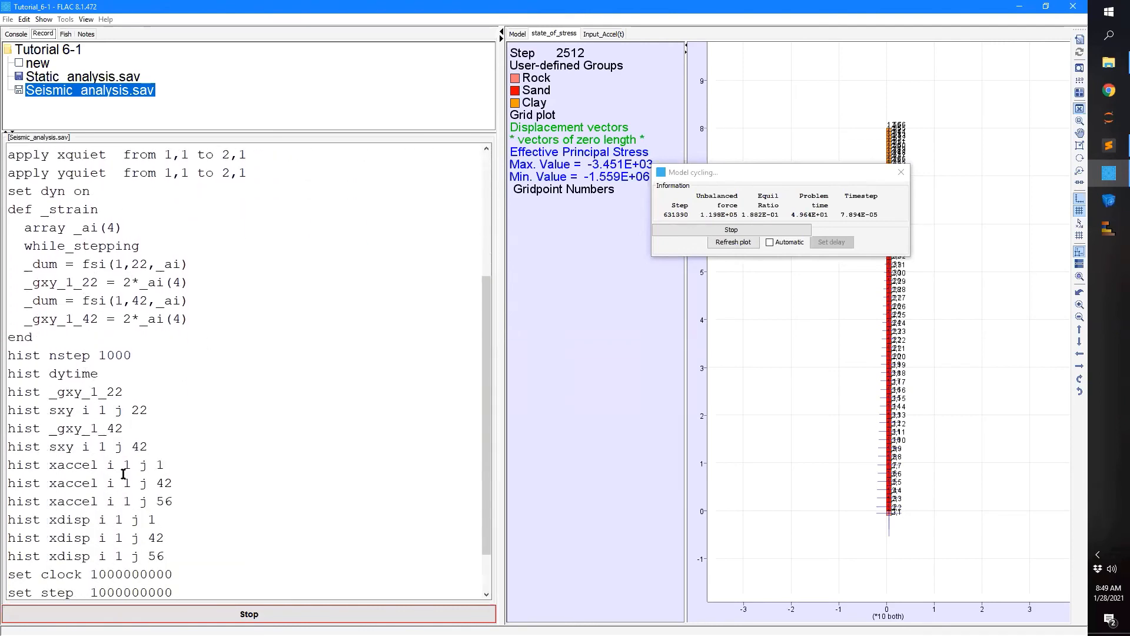
scroll(82, 411, down, 3)
scroll(82, 411, up, 12)
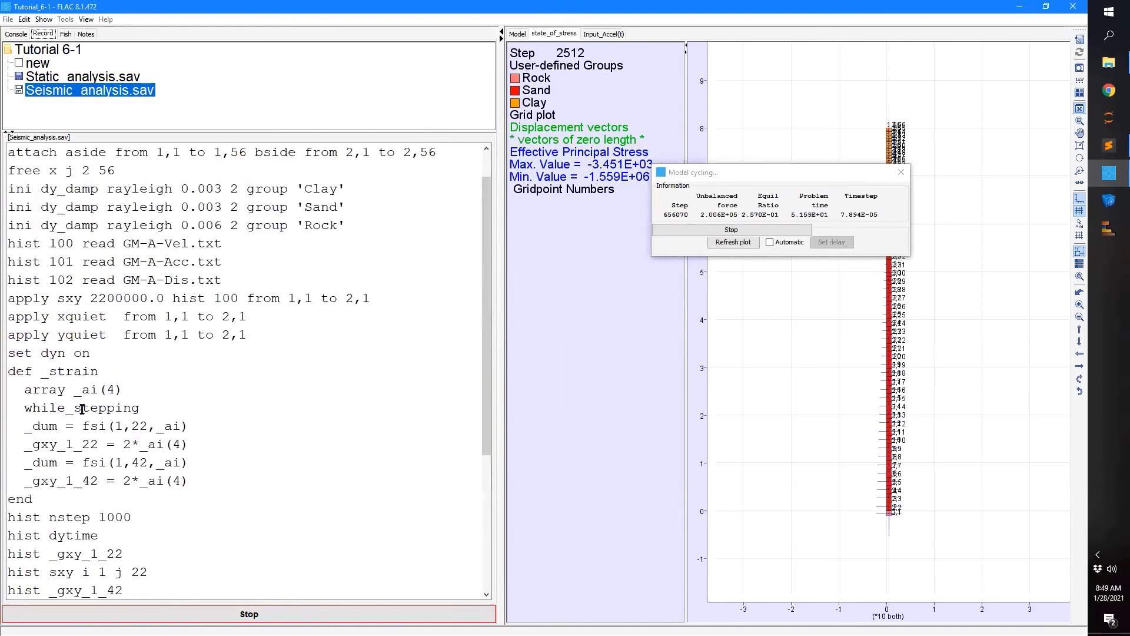
scroll(82, 410, up, 2)
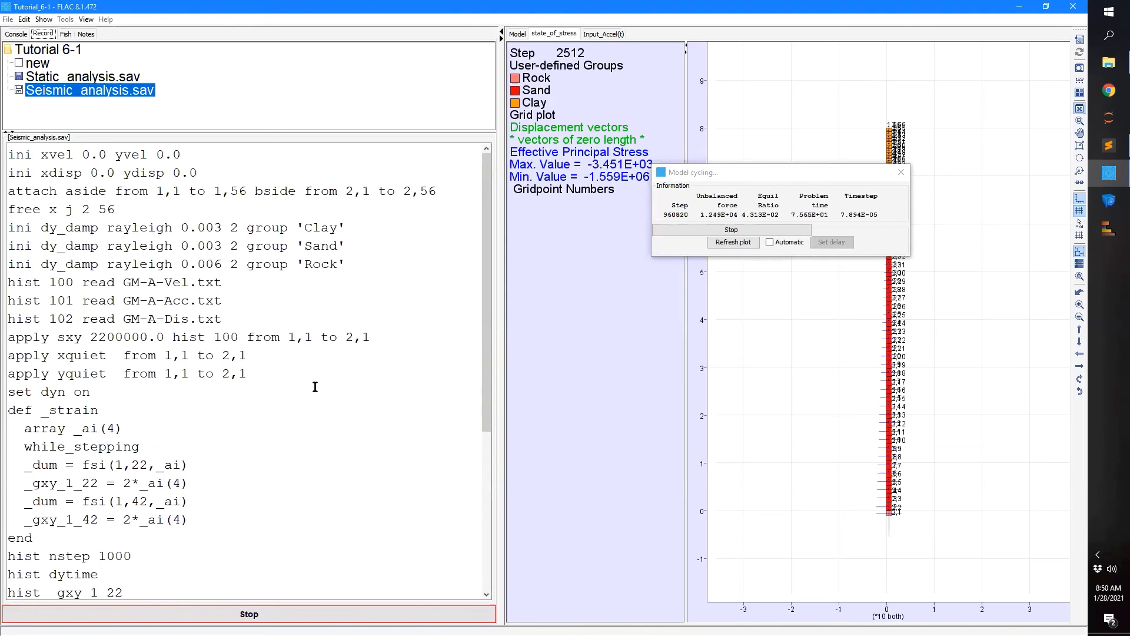
scroll(315, 387, down, 2)
scroll(315, 387, down, 4)
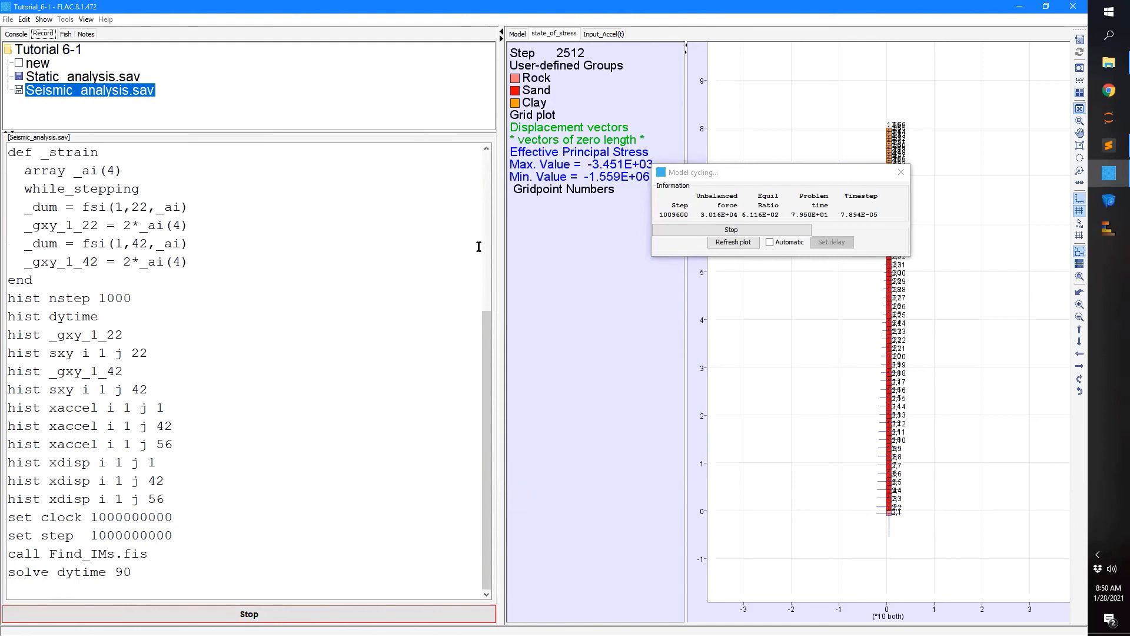
- Narrow the script pane to enlarge the plot, fit the whole soil column in it, and save the project
drag(505, 232, 282, 245)
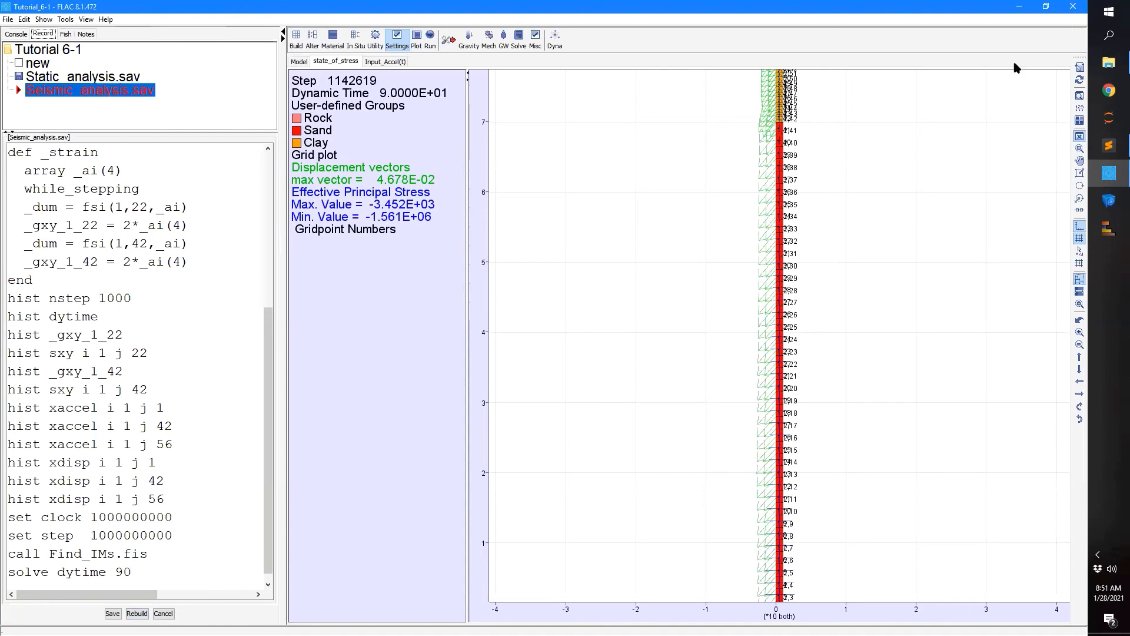
click(1080, 96)
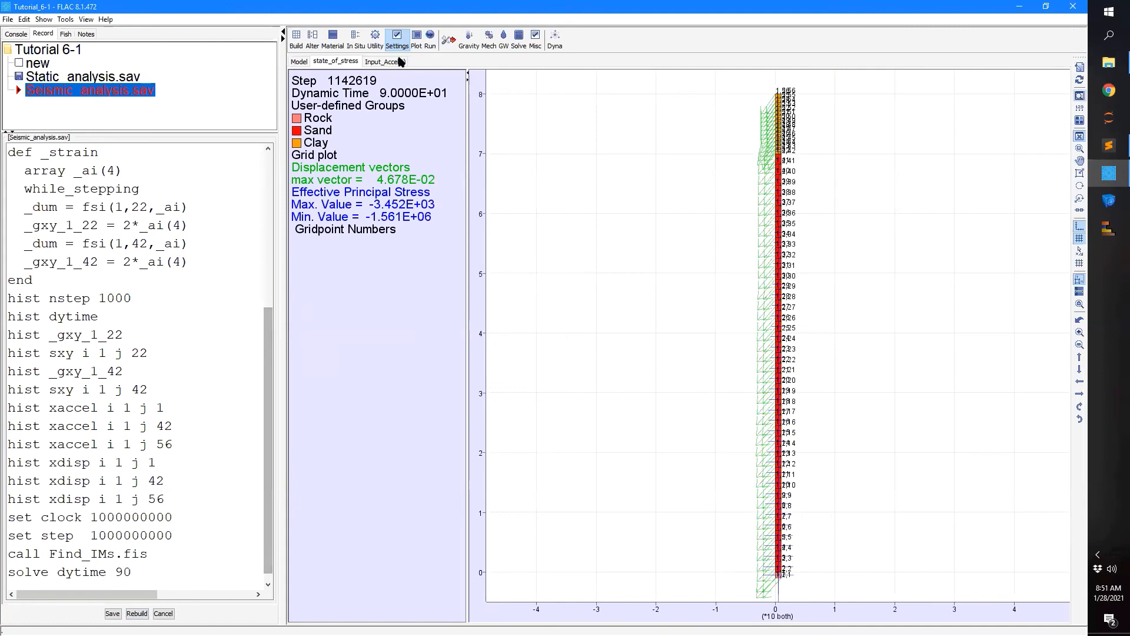
click(7, 19)
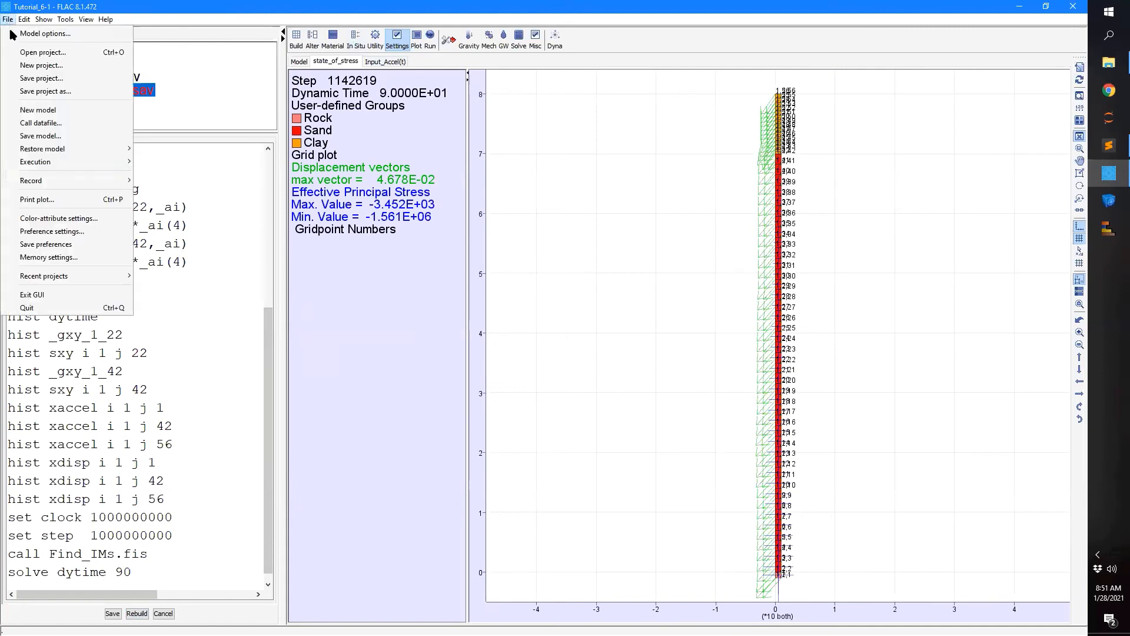
click(53, 79)
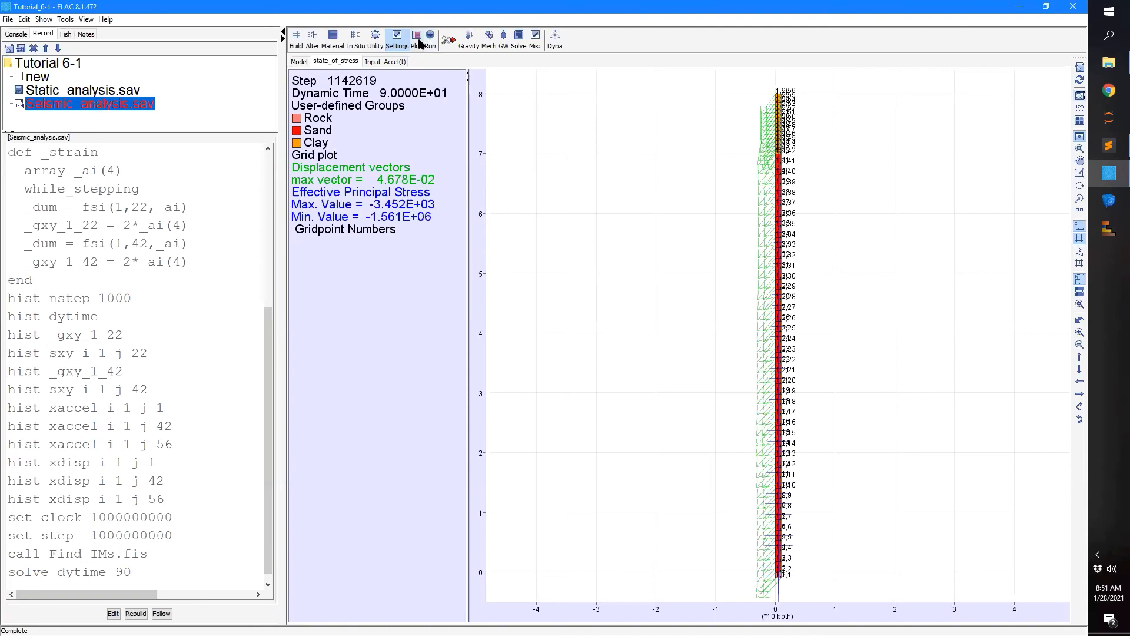
- Start a history plot named "stress-strain(1,22)" and enlarge its dialog to show the full history names
click(417, 38)
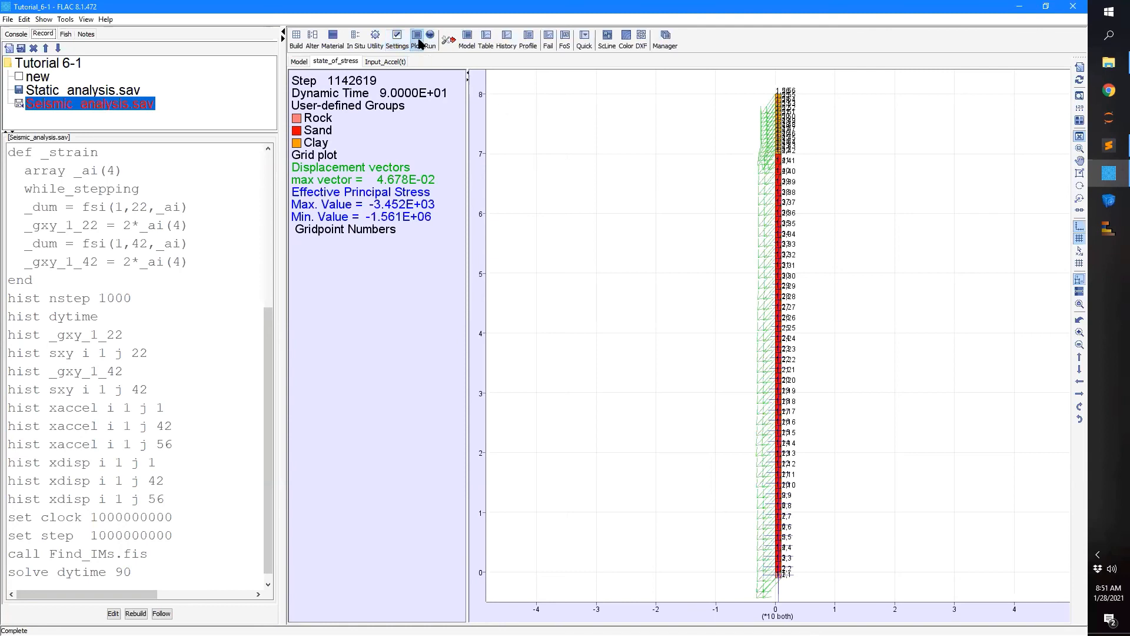
click(513, 48)
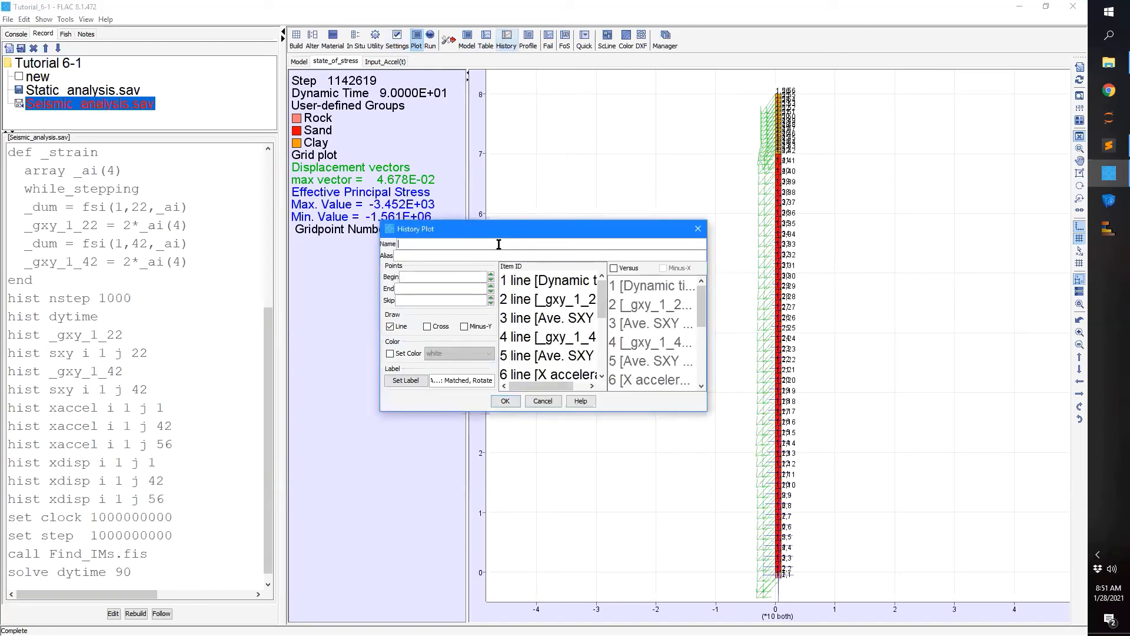
text(stress-strain(1,)
text(22)
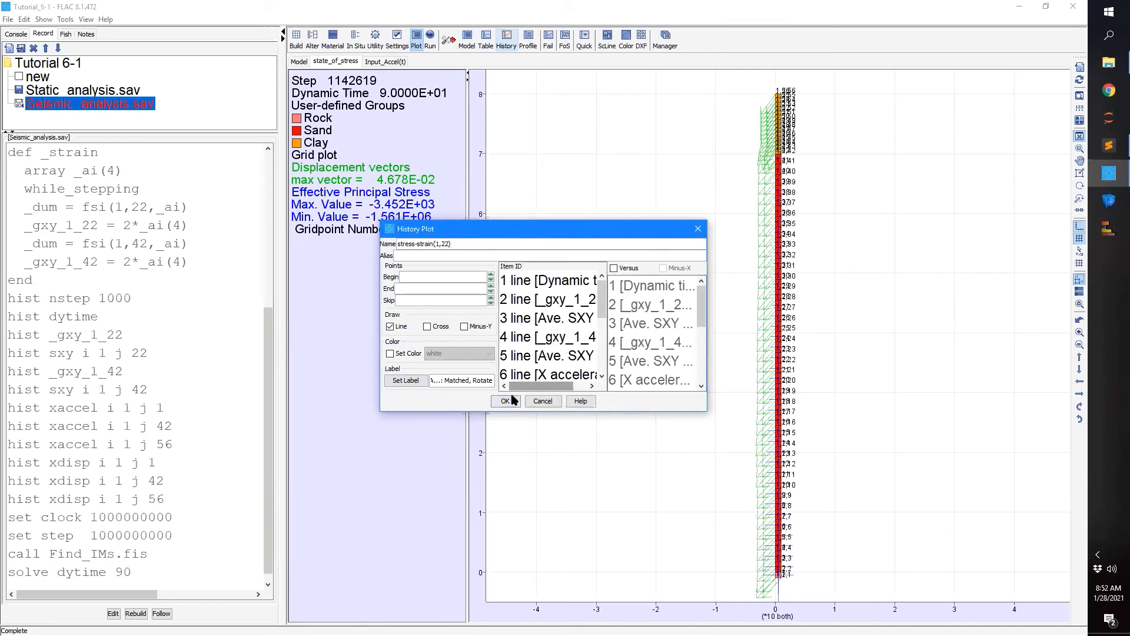
drag(708, 411, 919, 519)
- Plot history 3, Ave. SXY (1, 22), versus history 2, _gxy_1_22
click(542, 361)
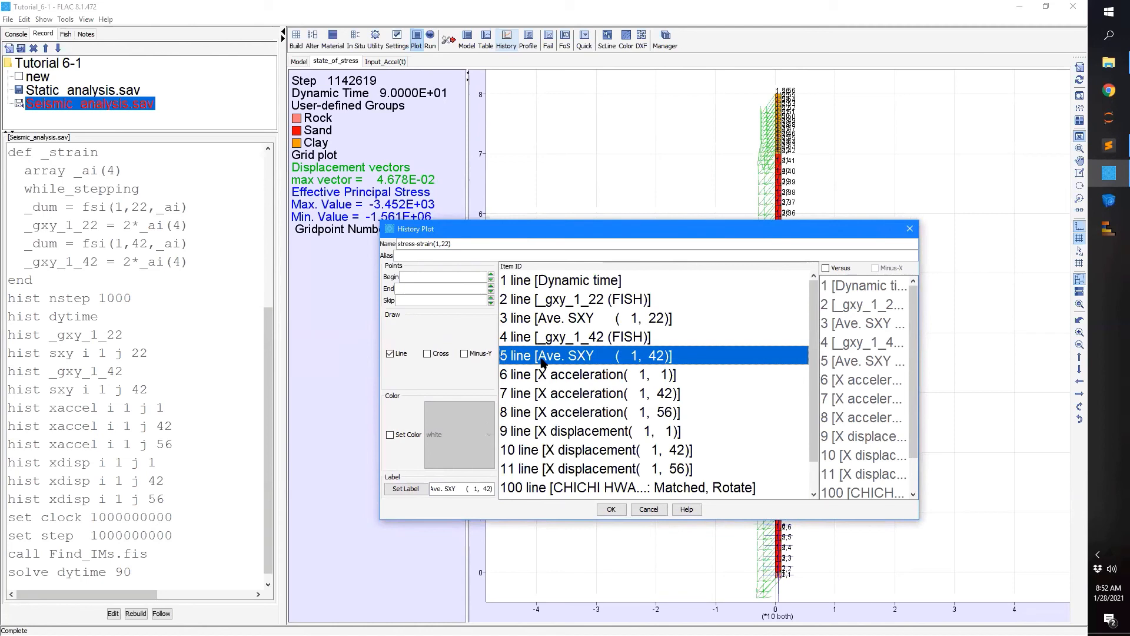
click(574, 321)
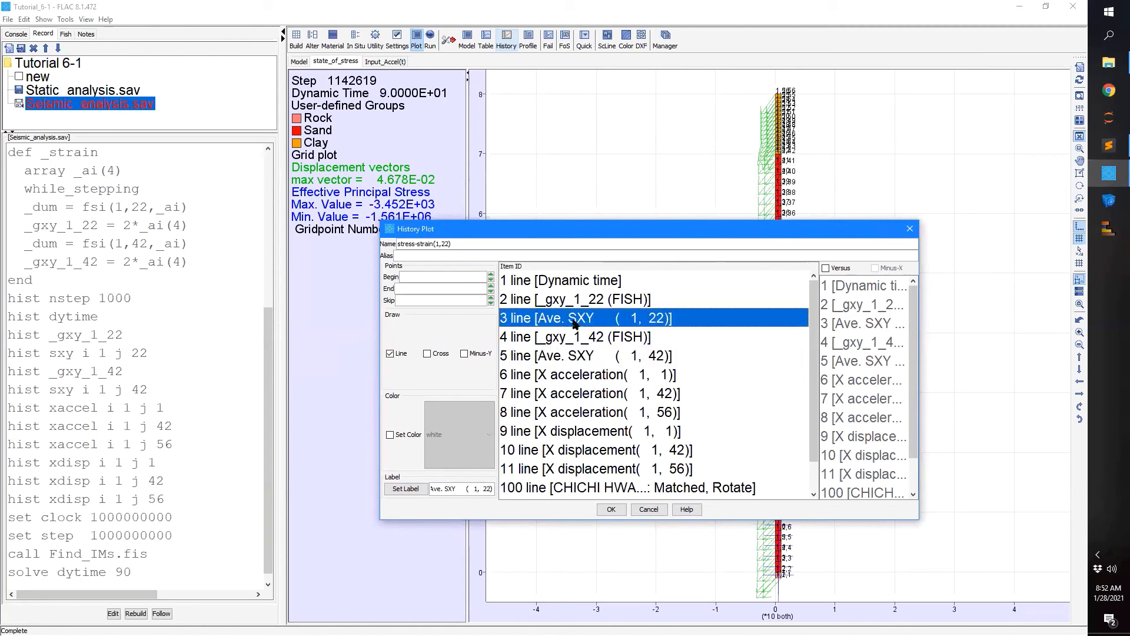
click(846, 269)
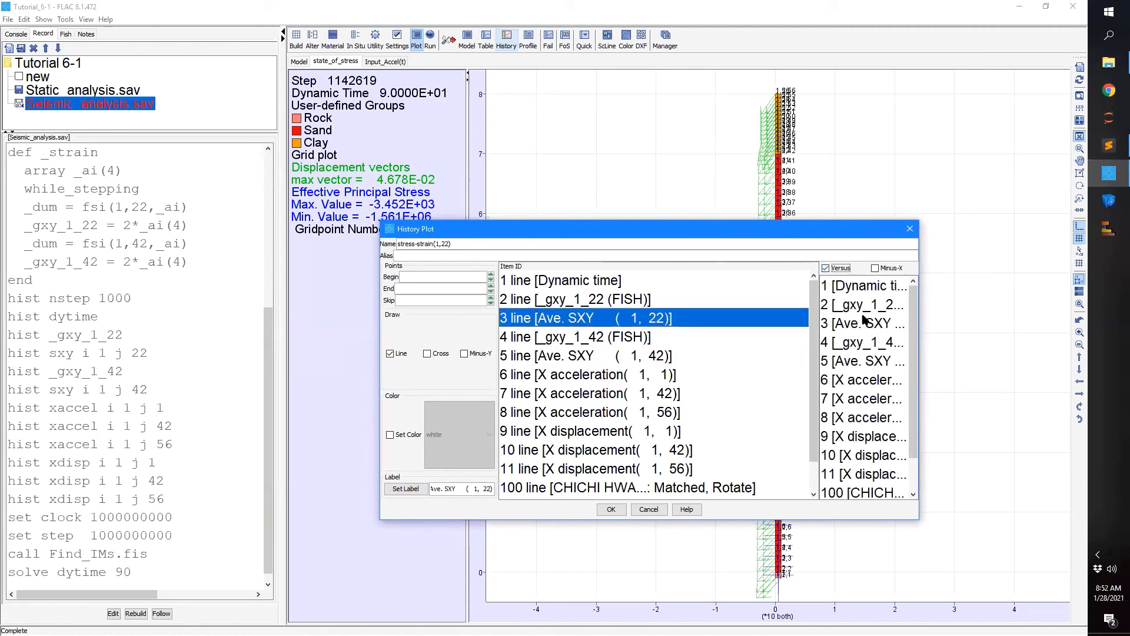
click(860, 306)
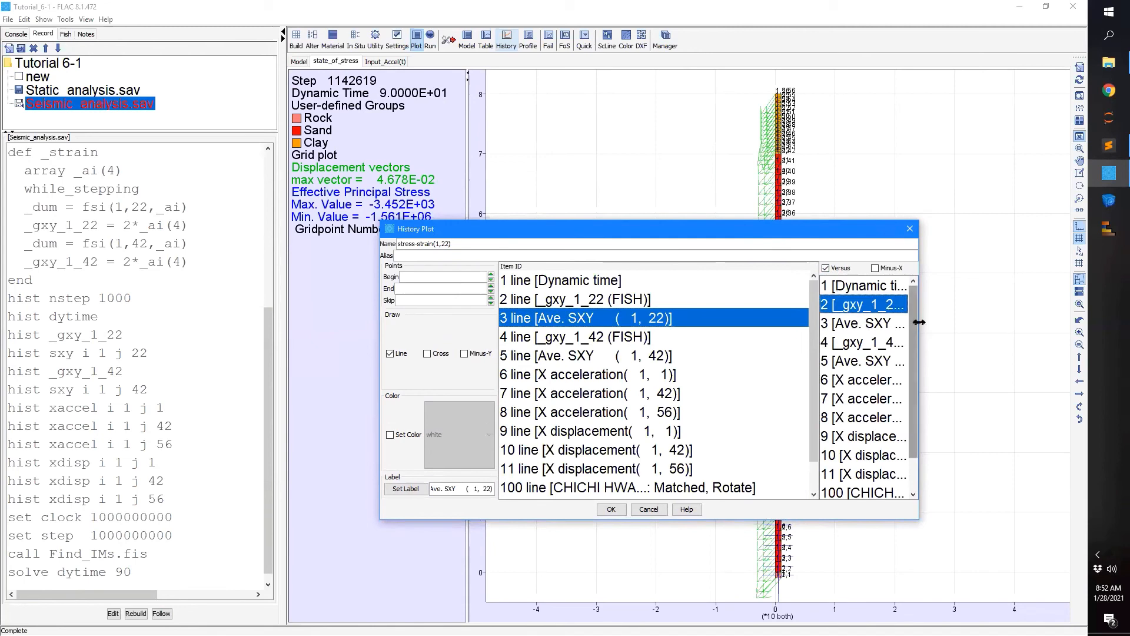
drag(919, 317, 1039, 312)
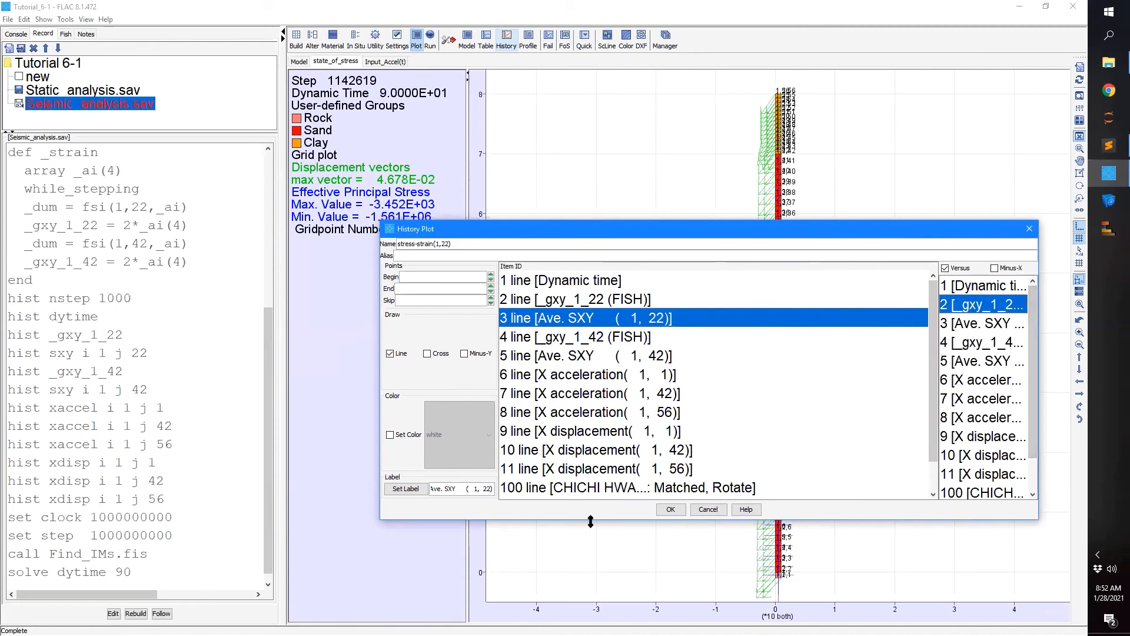
click(678, 509)
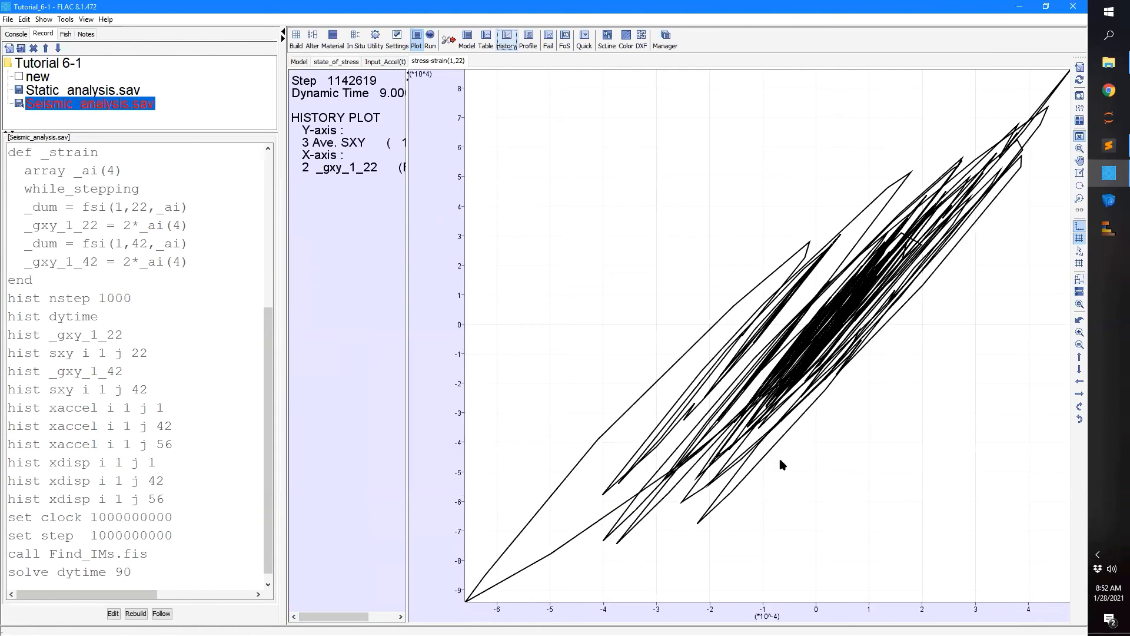
- Examine the shape of the shear stress-strain loops for zone (1,22), both close up and as a whole
scroll(779, 460, down, 2)
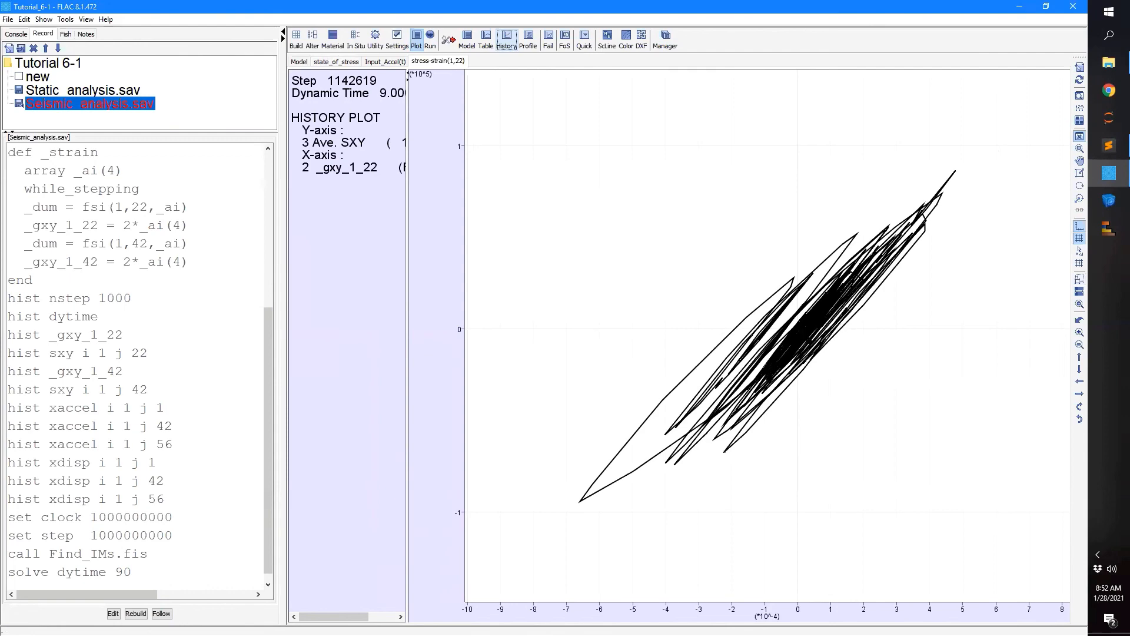
scroll(807, 339, up, 4)
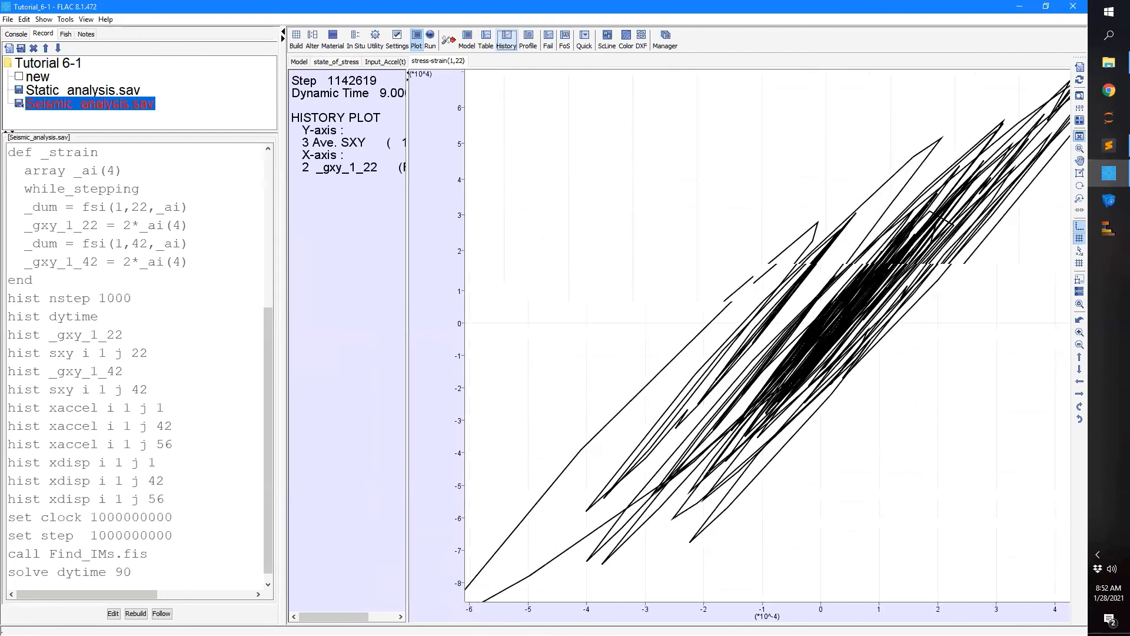
scroll(807, 340, down, 3)
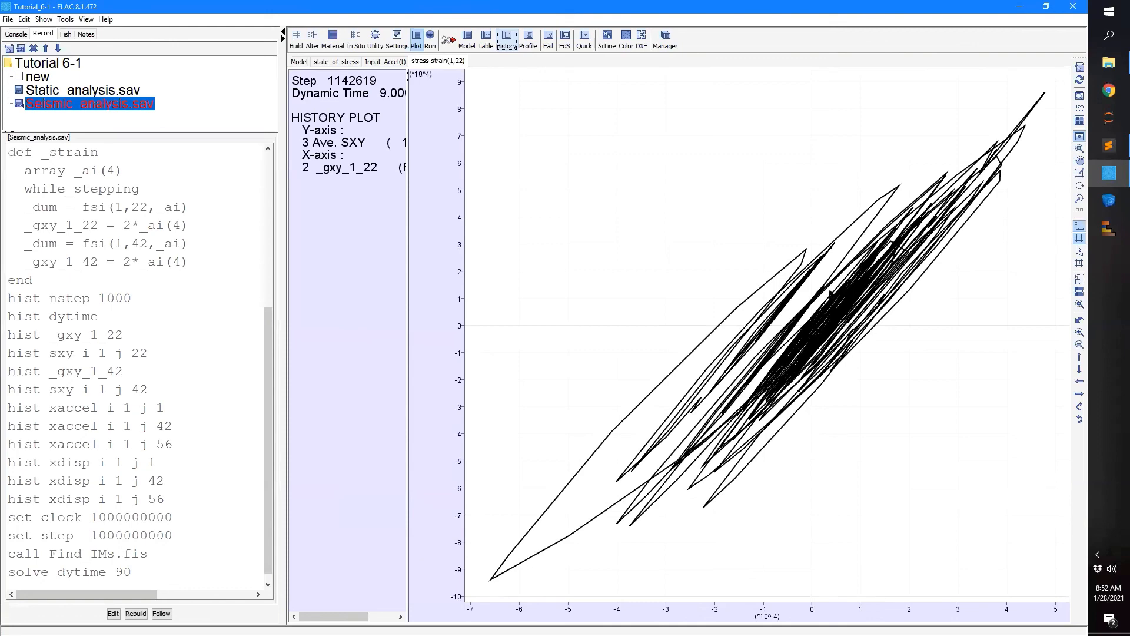
scroll(830, 291, up, 6)
scroll(833, 290, down, 1)
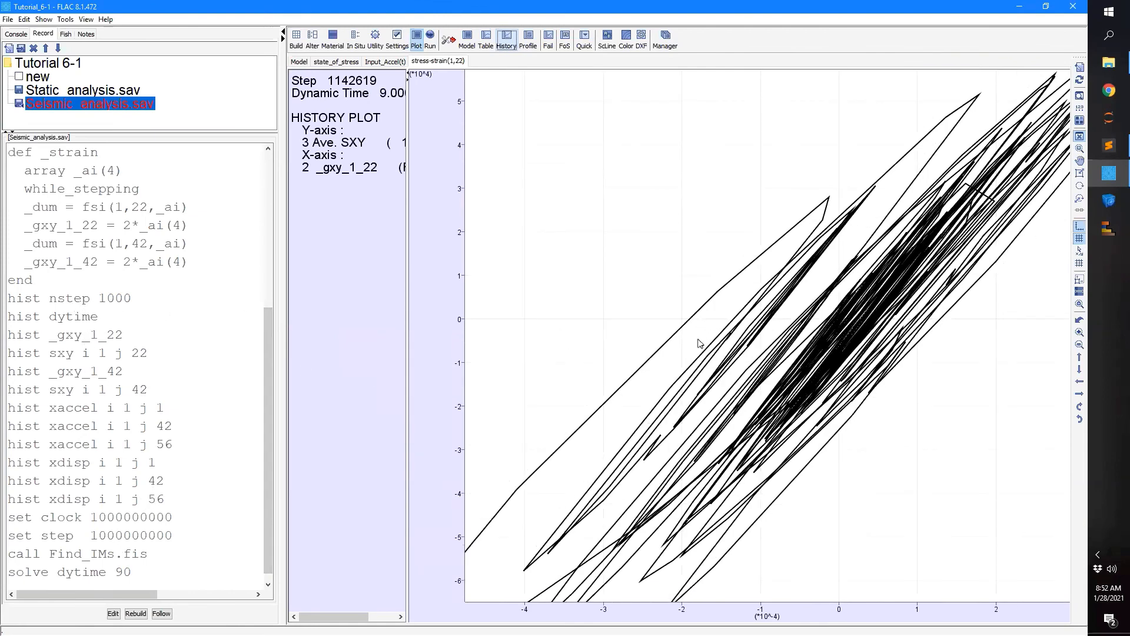
scroll(702, 343, down, 5)
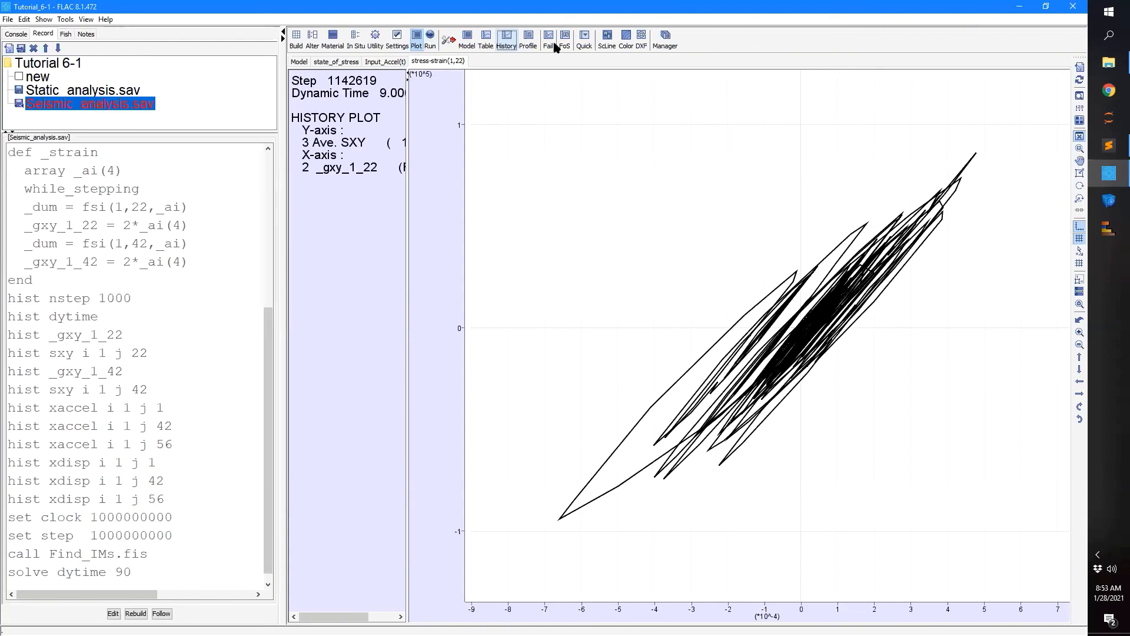
- Create a history plot named "stress-strain(1,42)" of history 5, Ave. SXY (1, 42), versus history 4, _gxy_1_42
click(512, 44)
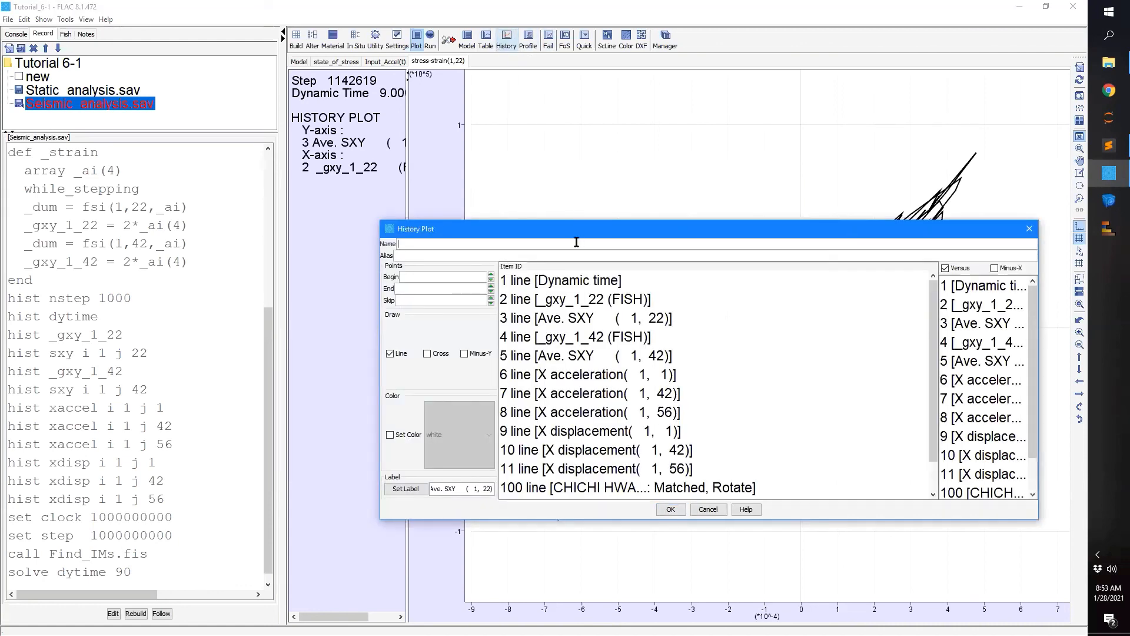
text(stress-strain(1,42)
click(572, 357)
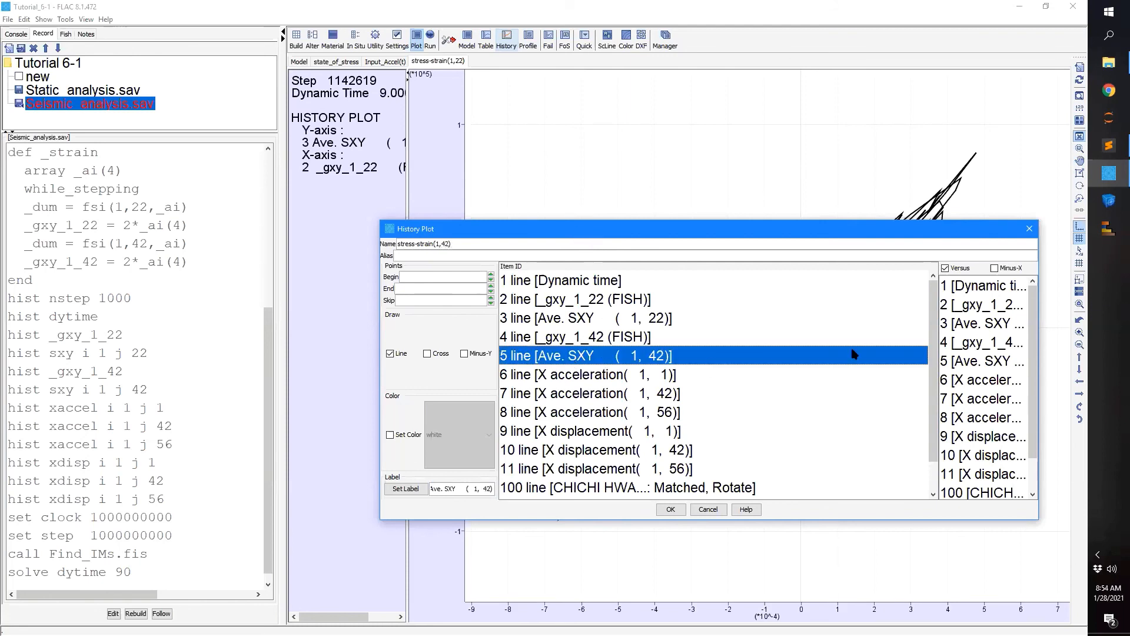
click(982, 342)
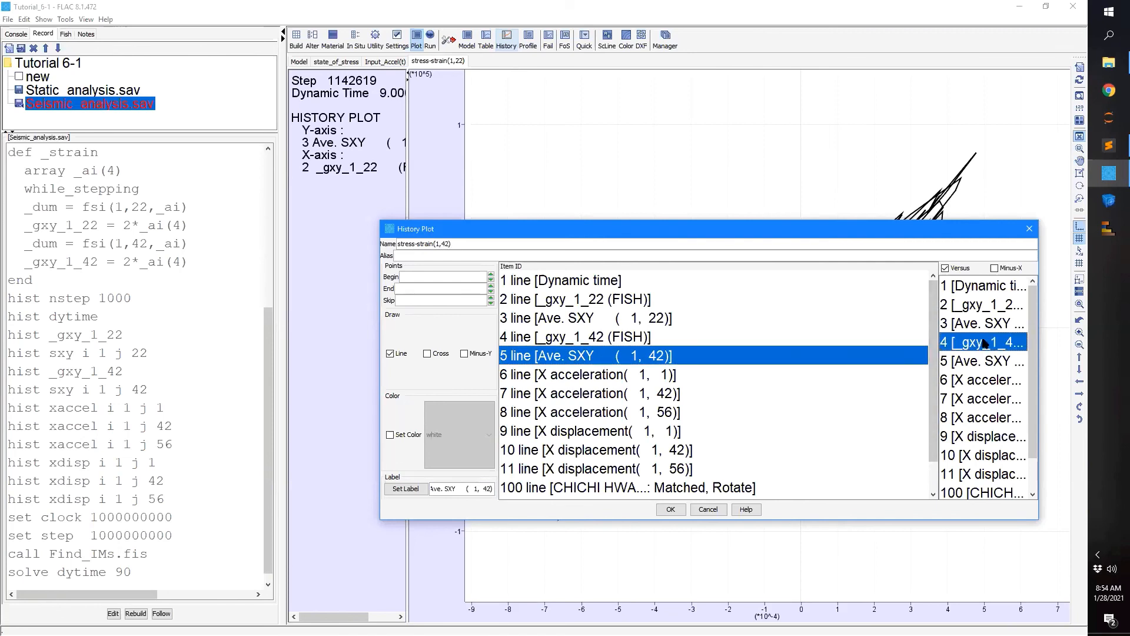
click(674, 508)
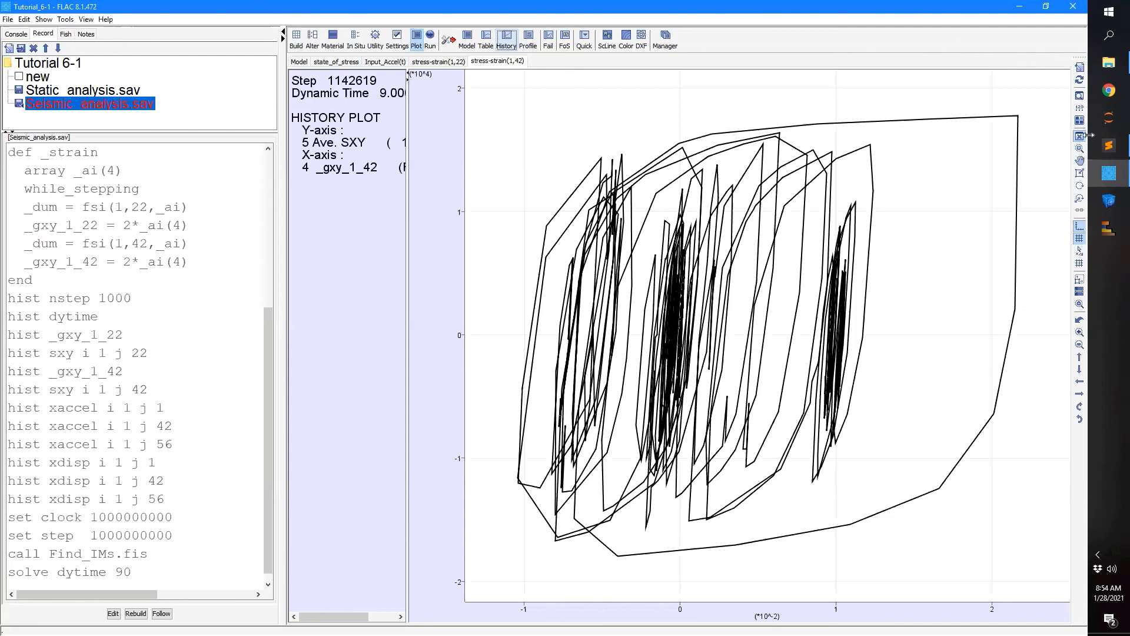
- Fit the stress-strain(1,42) loops to the plot area and widen the legend to show the full axis names
click(1079, 97)
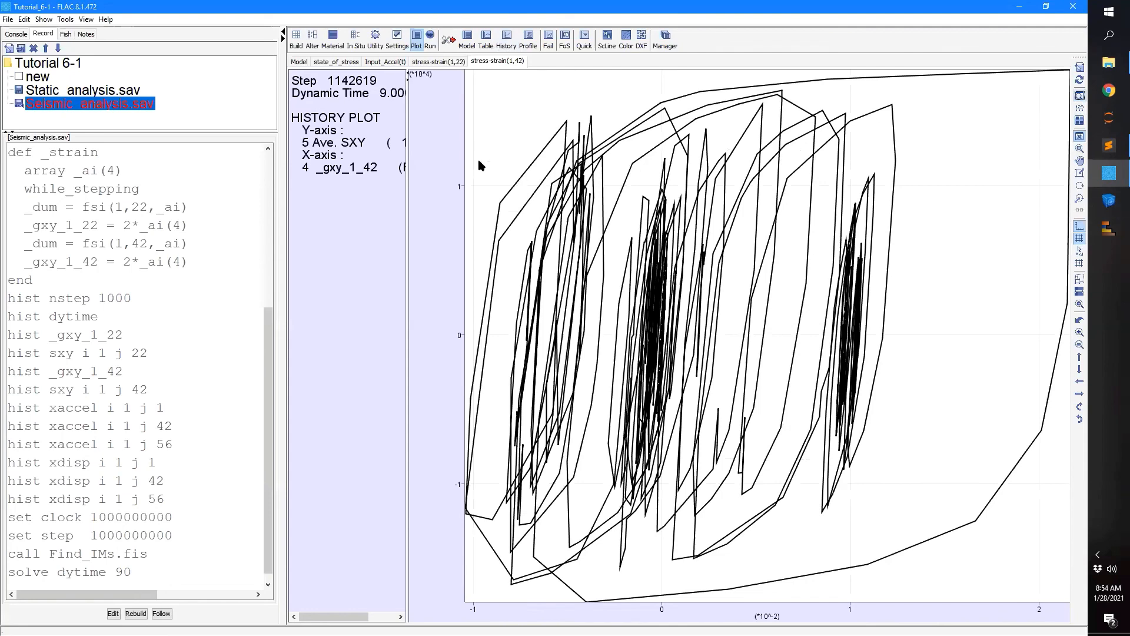
drag(408, 89, 474, 90)
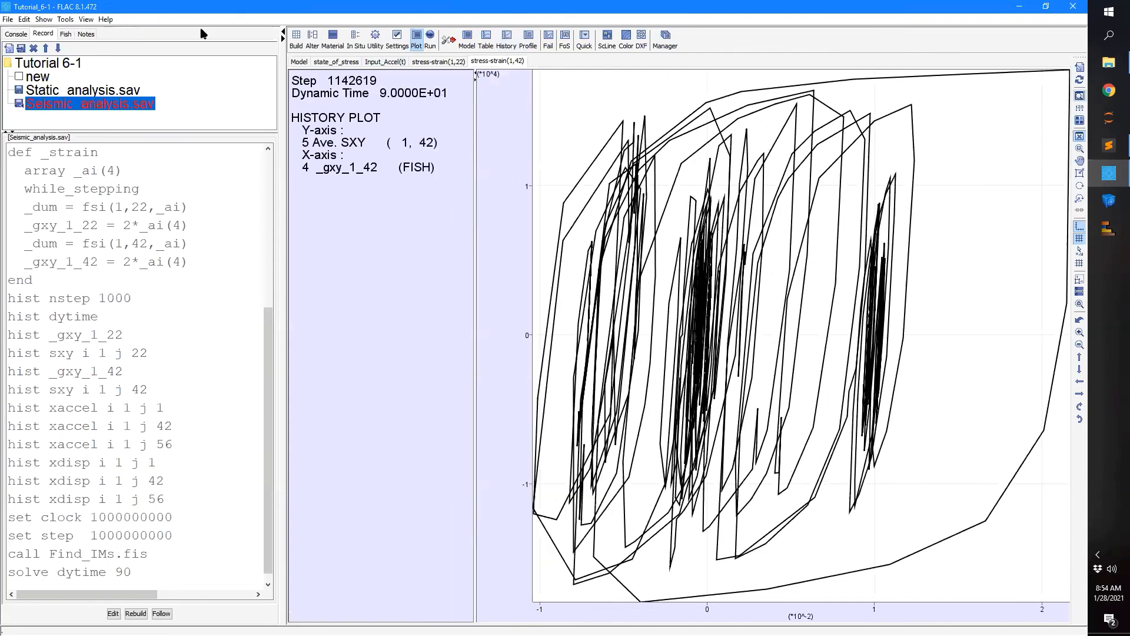
drag(475, 99, 469, 99)
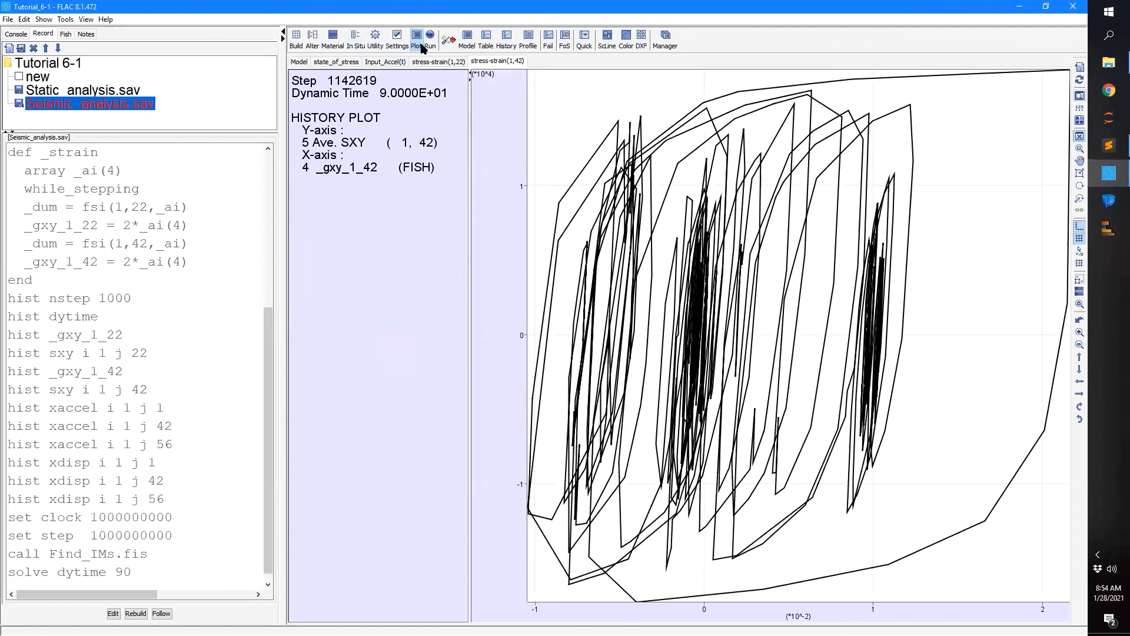
- Create a model plot named "ssi(i,j)" with filled maximum shear strain (ssi) zone contours and the grid
click(467, 38)
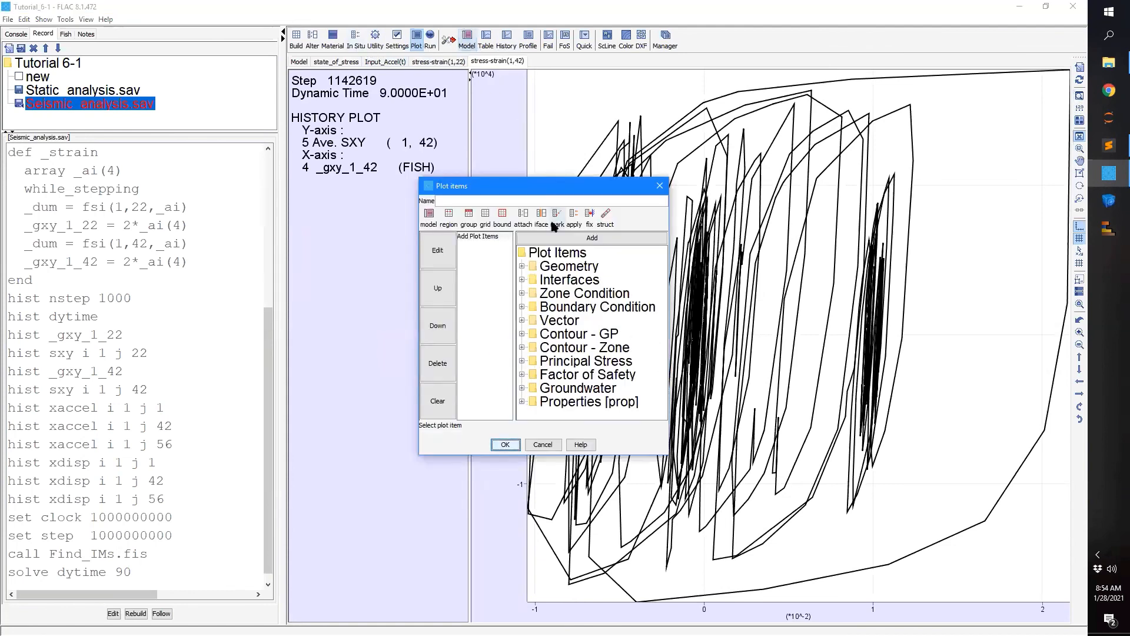
click(526, 200)
text(ssi(i,j))
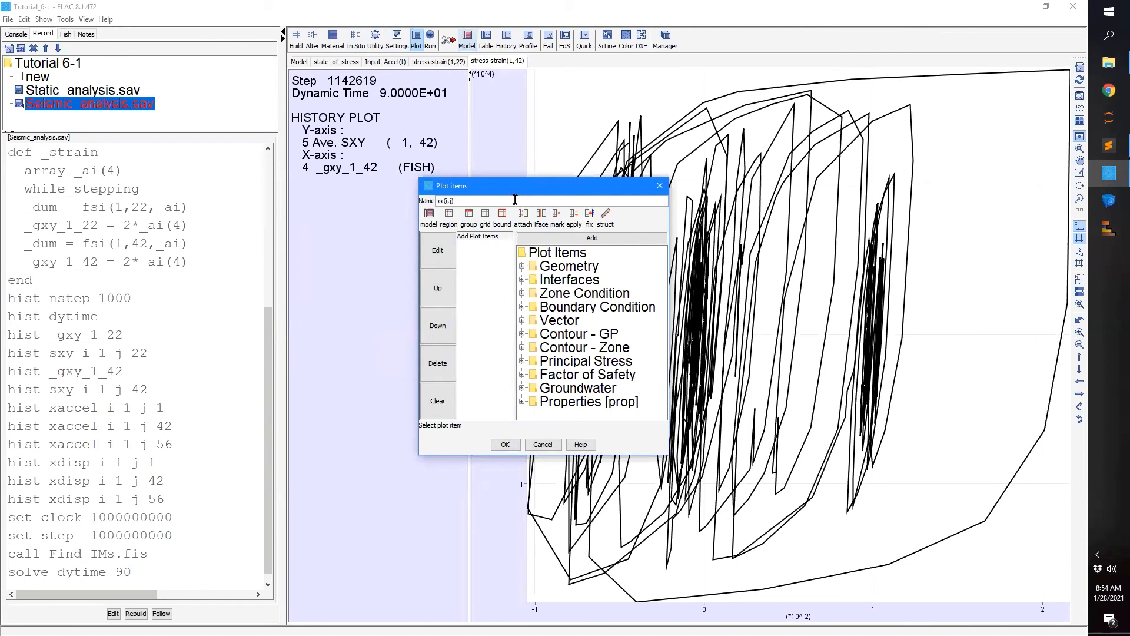
double_click(584, 349)
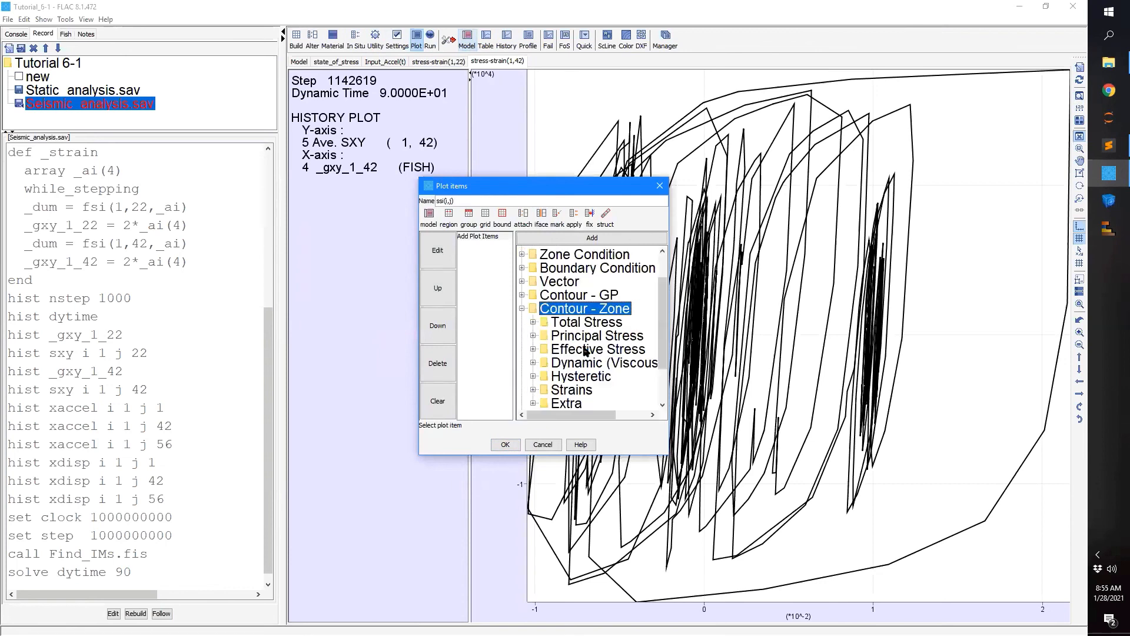
double_click(575, 390)
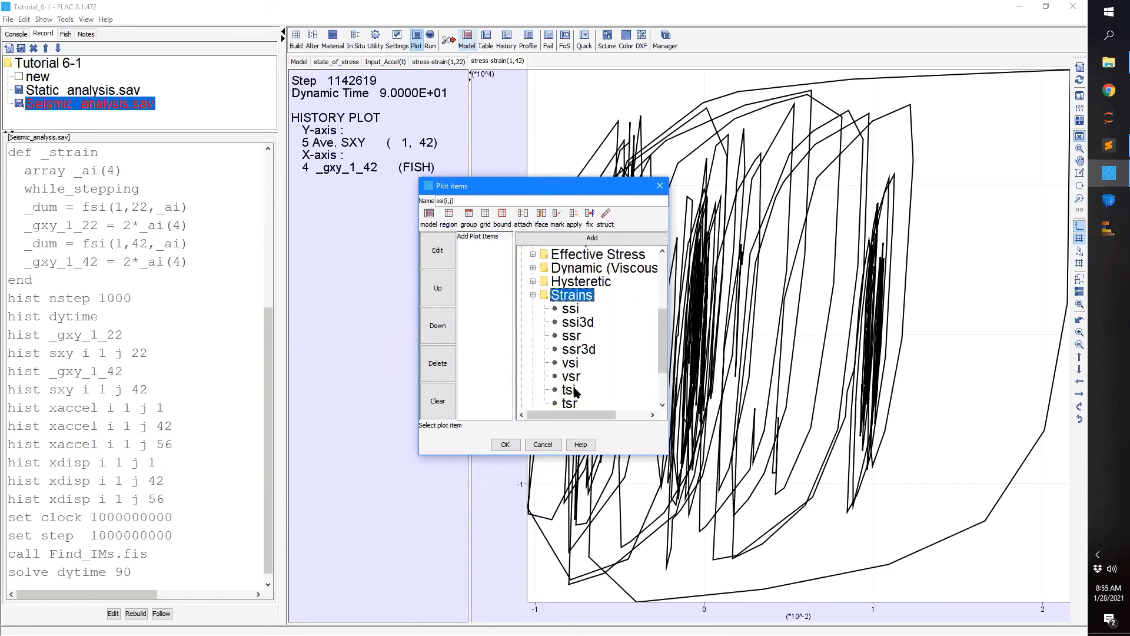
double_click(575, 314)
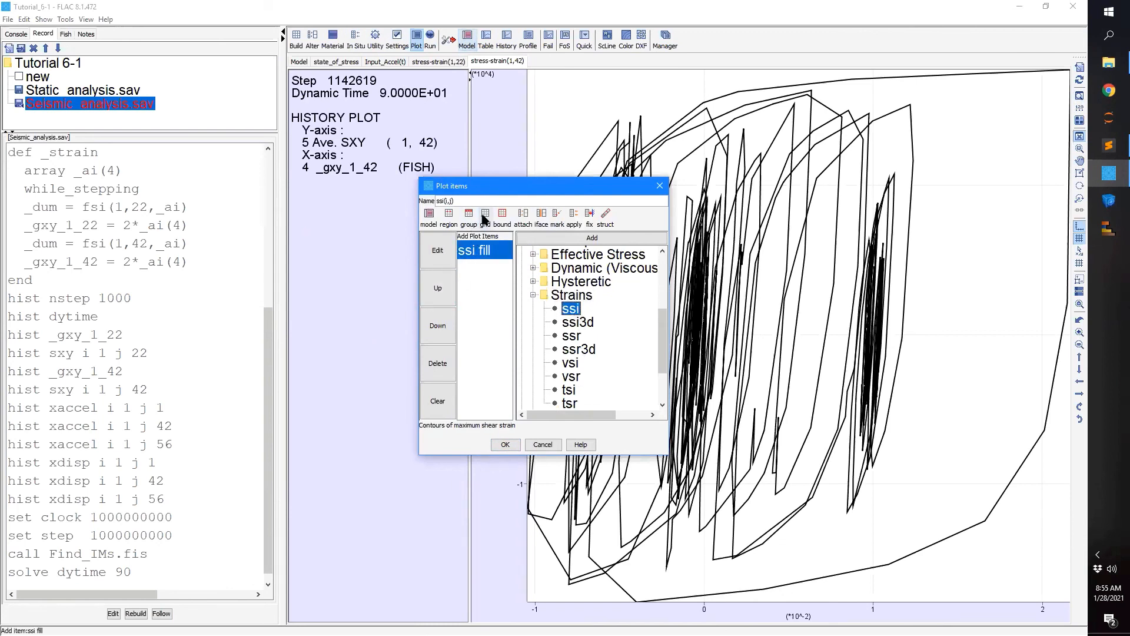
click(482, 218)
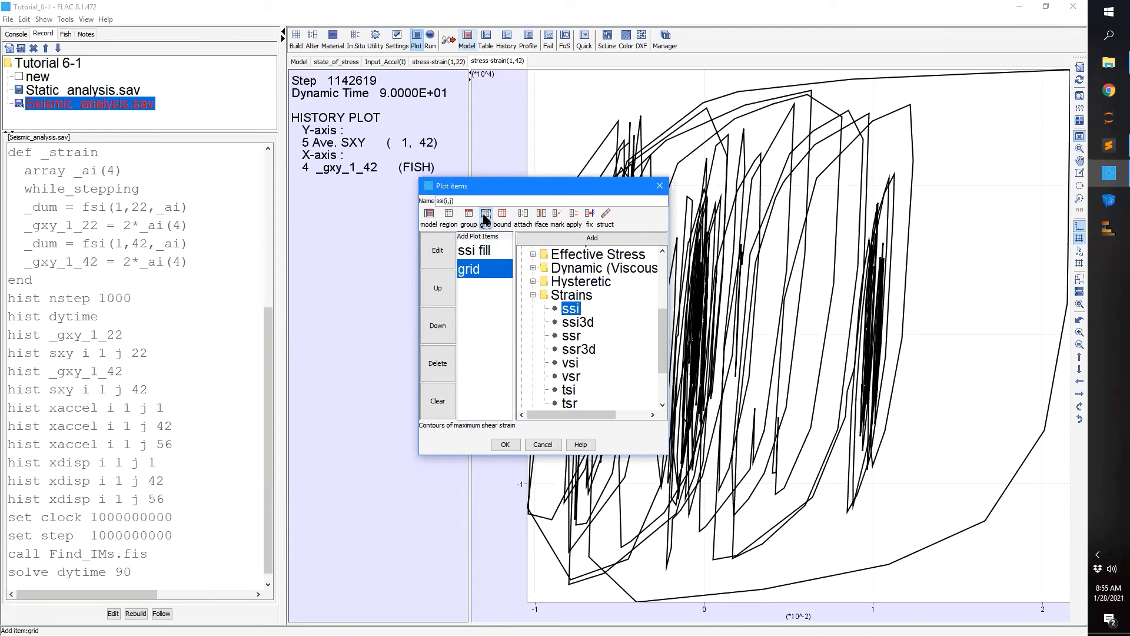
click(511, 446)
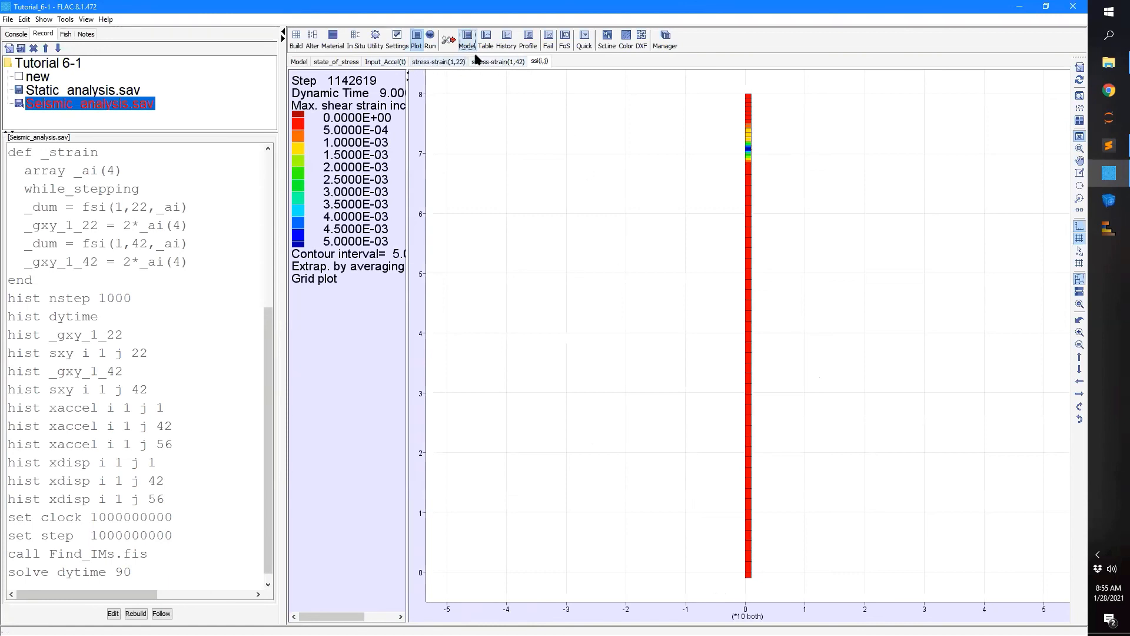
- Examine the maximum shear strain contours near the top of the soil column close up, ending with the whole column in view
scroll(721, 126, up, 3)
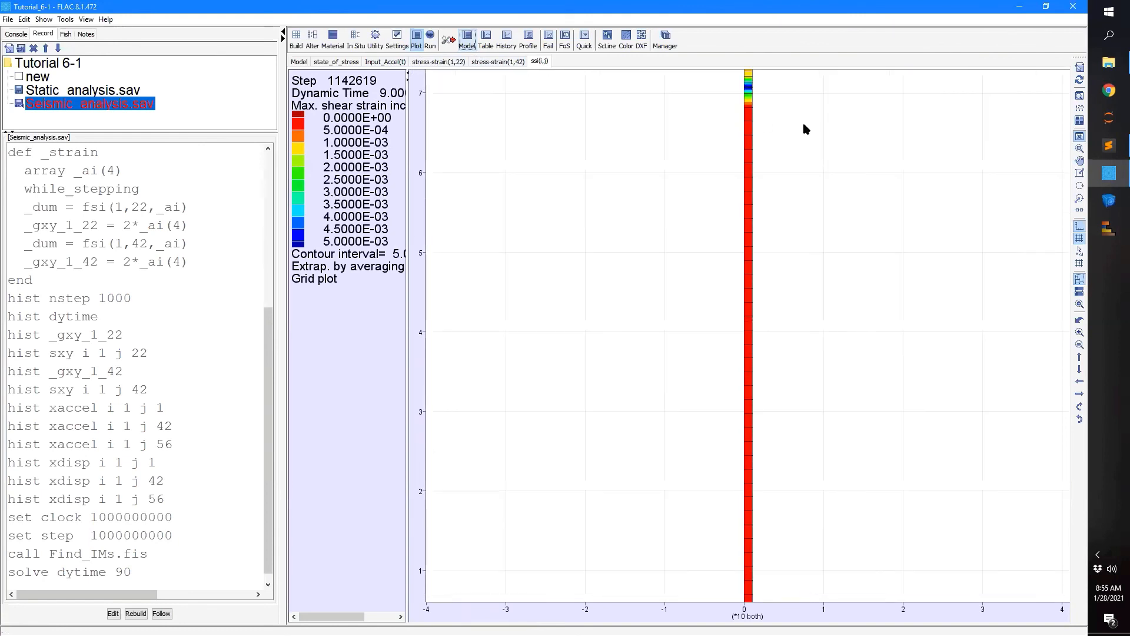
drag(791, 111, 764, 277)
scroll(719, 263, up, 4)
scroll(718, 261, up, 3)
drag(728, 134, 748, 272)
scroll(732, 273, up, 4)
scroll(733, 274, up, 2)
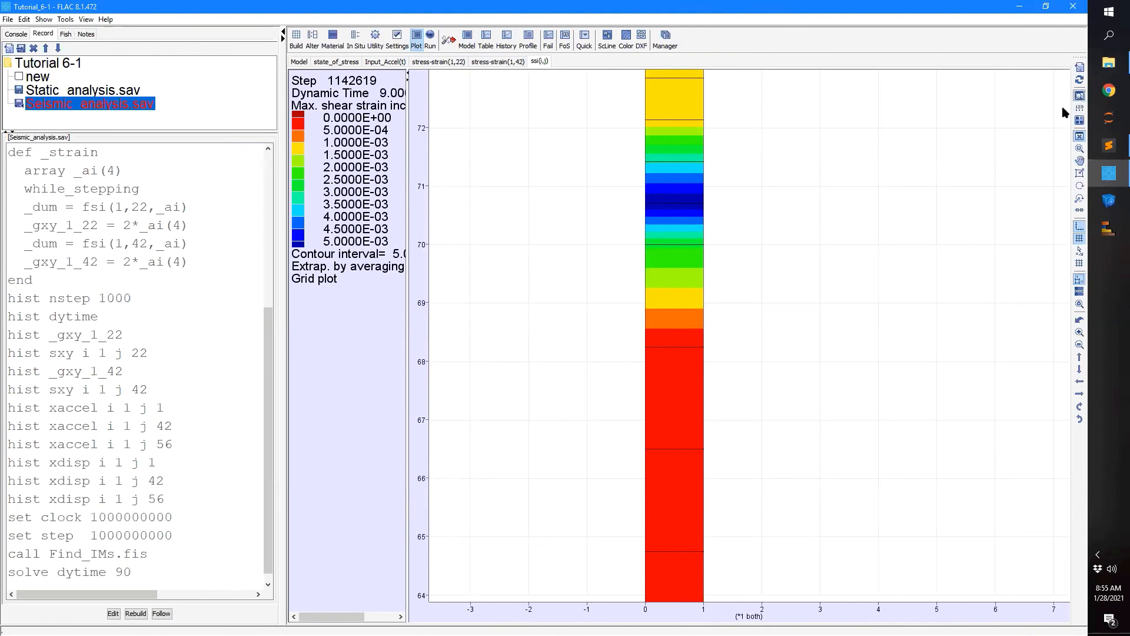
click(1079, 98)
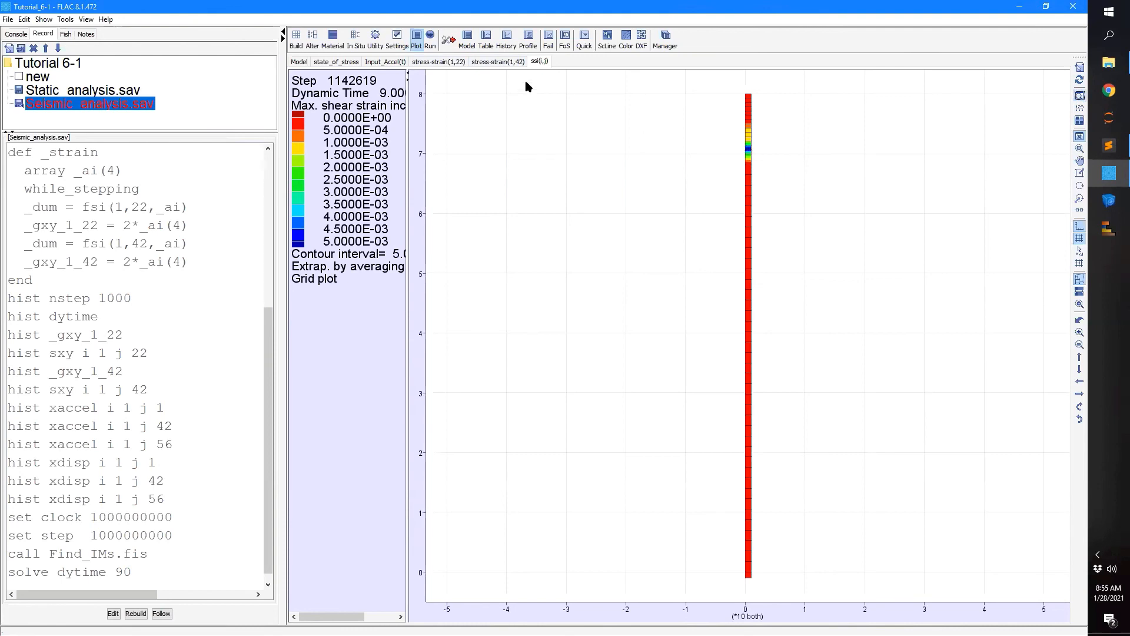
- Compare the stress-strain(1,42) loops with the ssi(i,j) contours and the stress-strain(1,22) loops
click(505, 61)
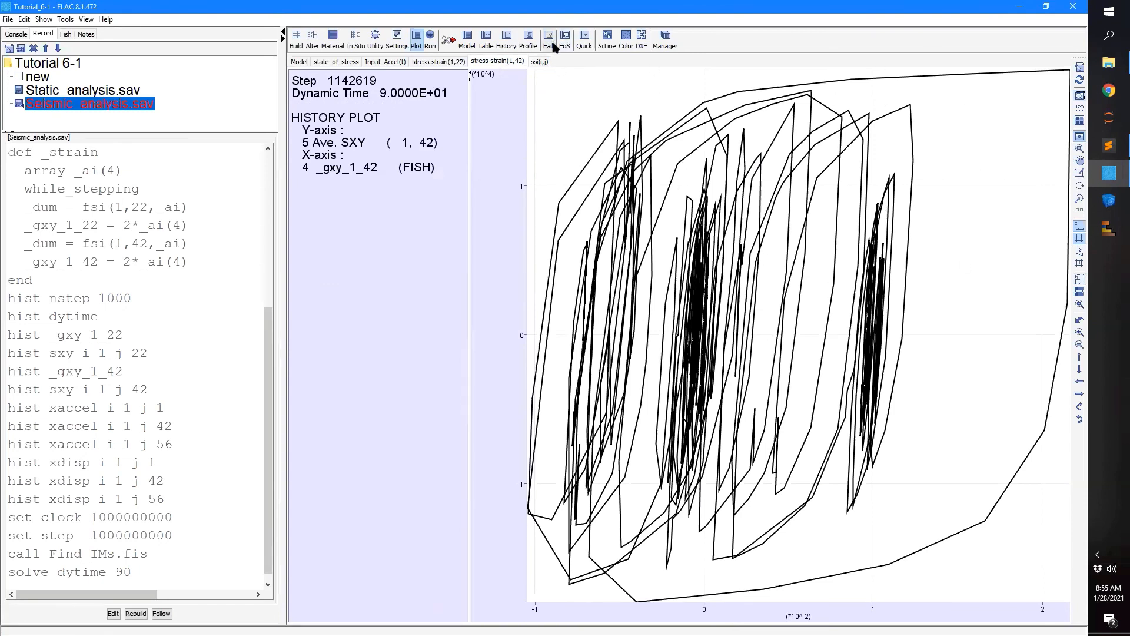
click(540, 62)
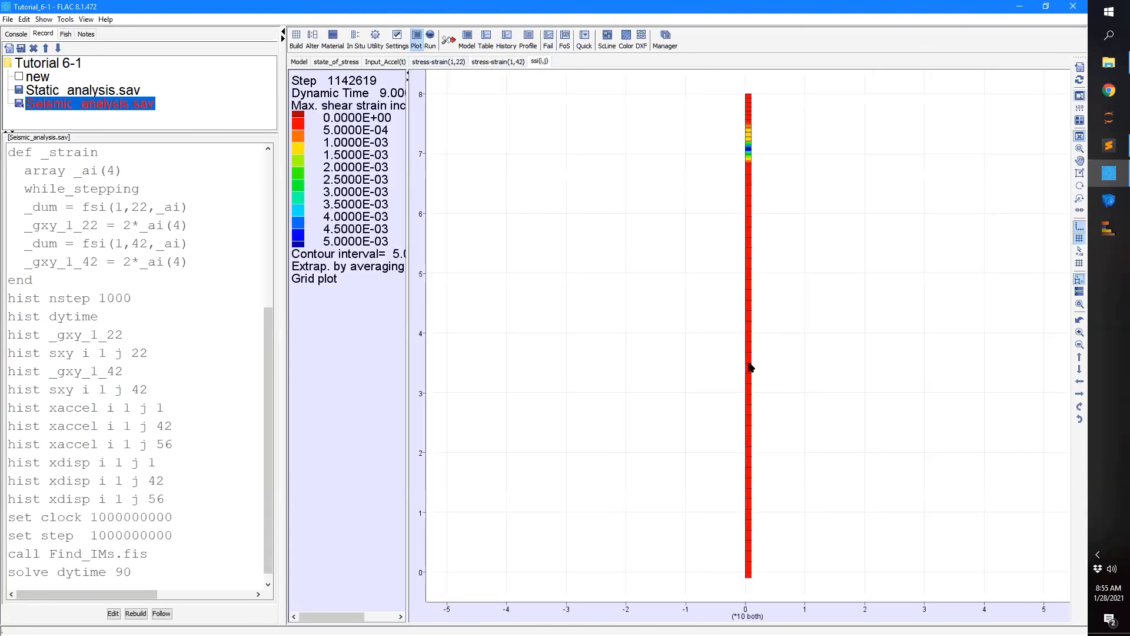
click(444, 64)
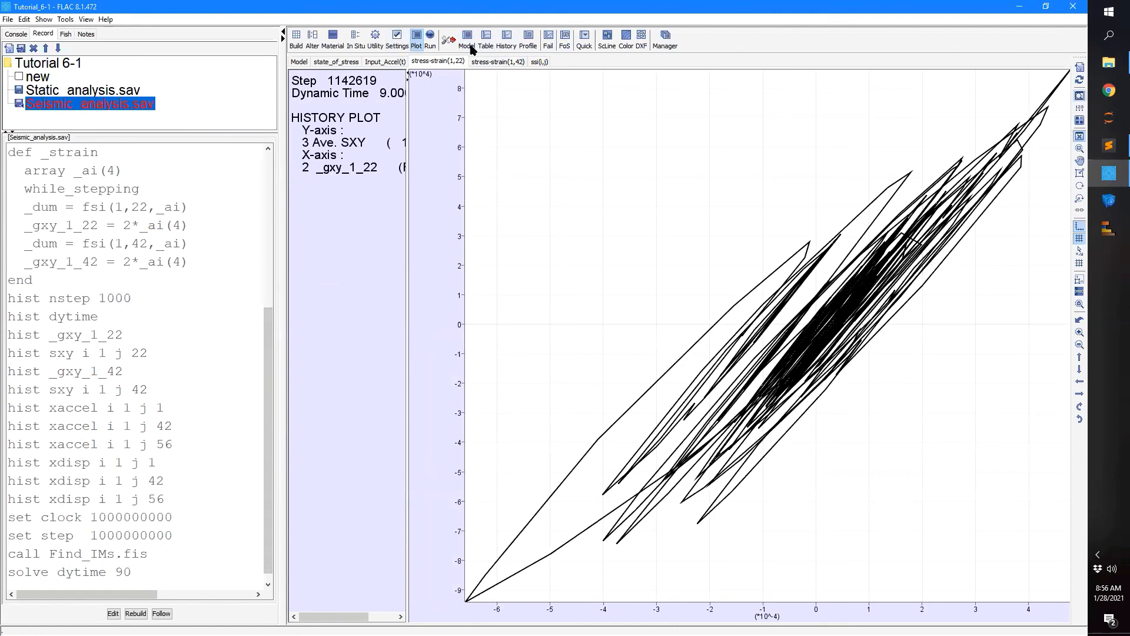
- Create a history plot named "xdisp(t)" of X displacement histories 9, 10 and 11 versus dynamic time
click(506, 40)
click(543, 245)
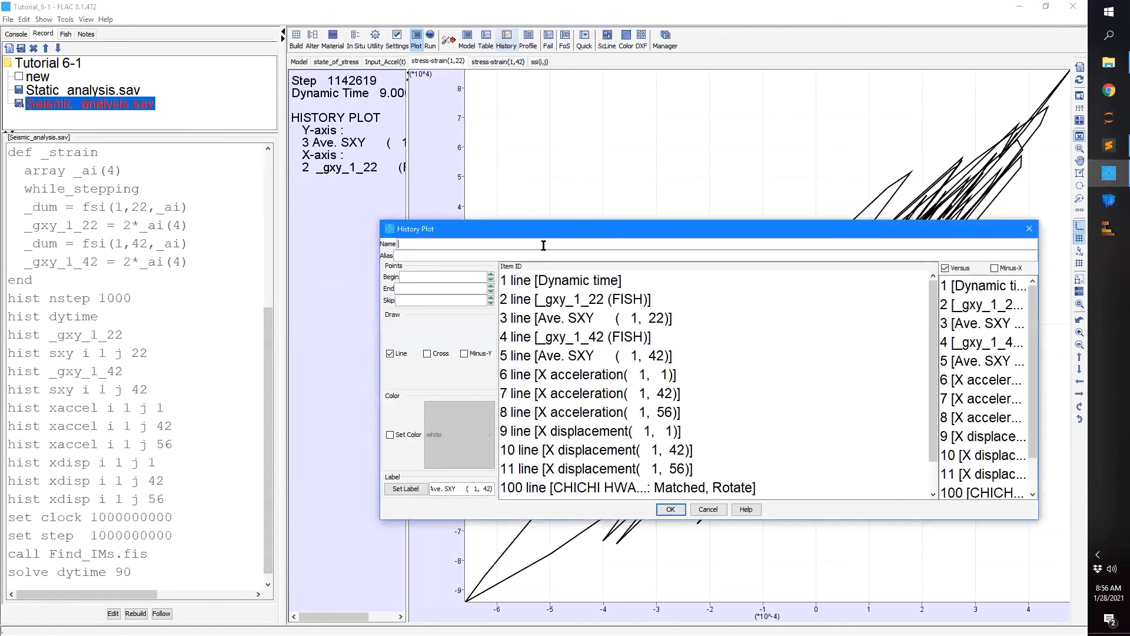
text(xdisp(t))
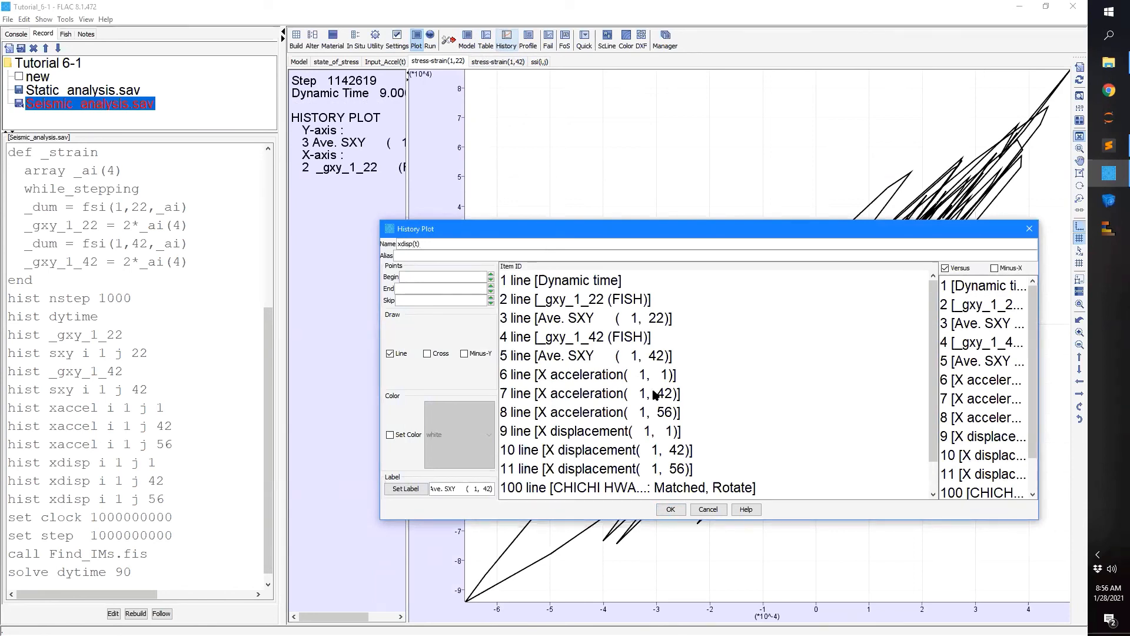
click(599, 432)
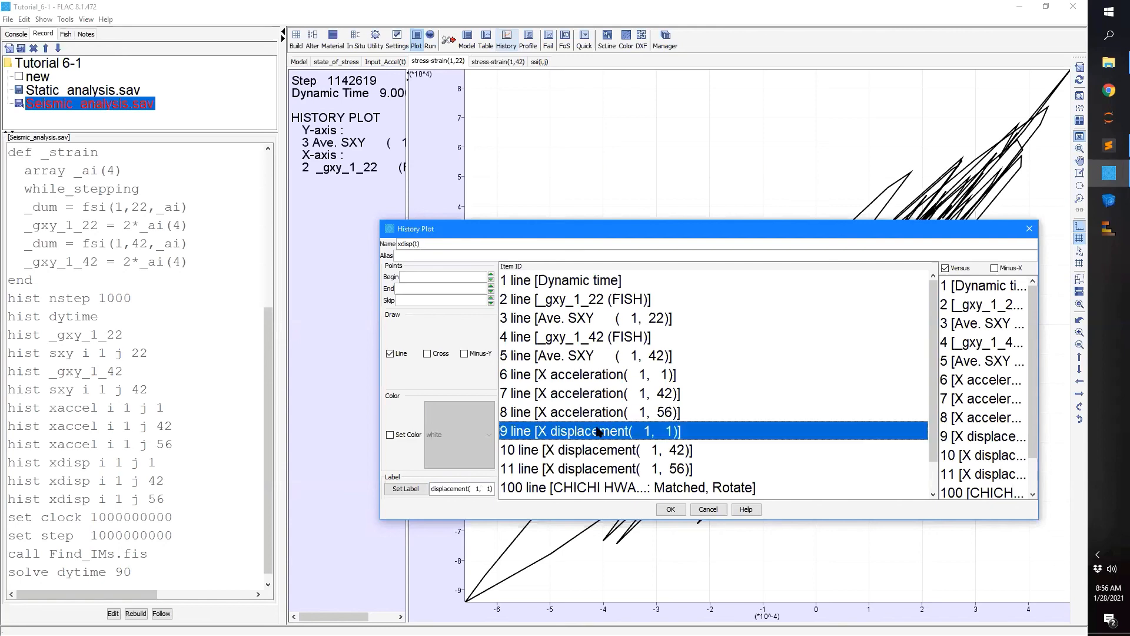
ctrl+click(621, 450)
ctrl+click(612, 456)
ctrl+click(611, 446)
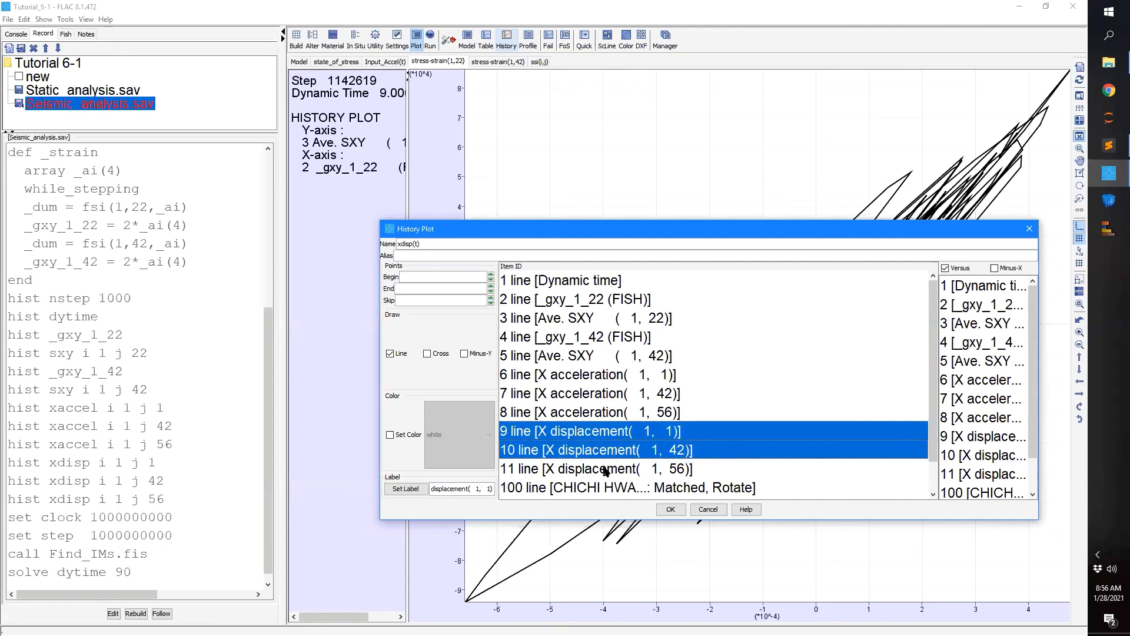
ctrl+click(605, 468)
click(974, 286)
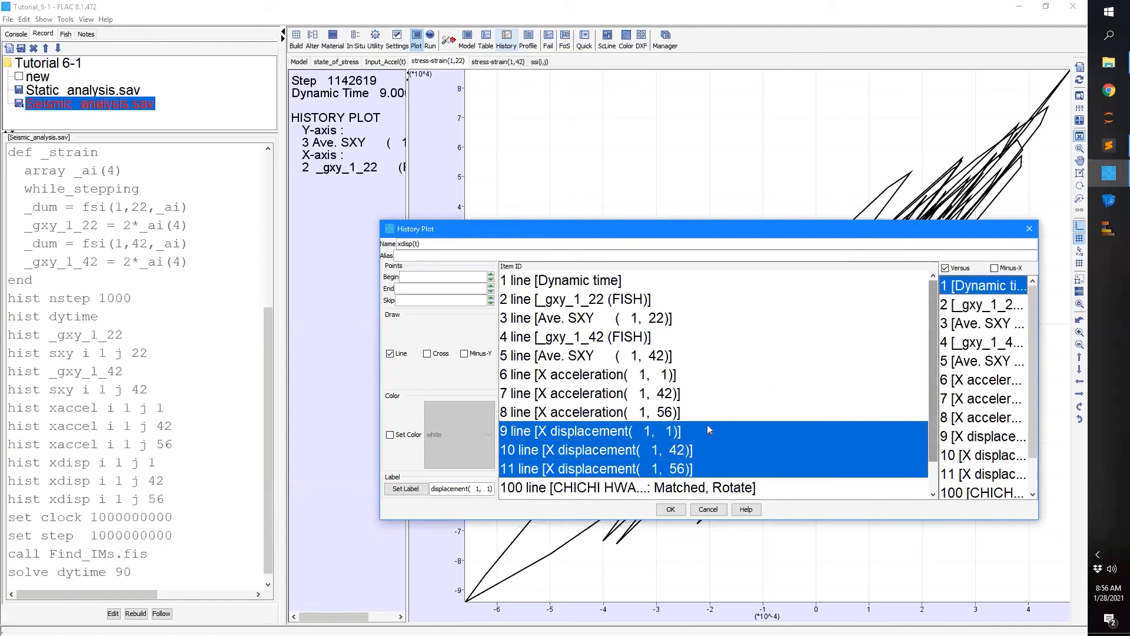
click(670, 510)
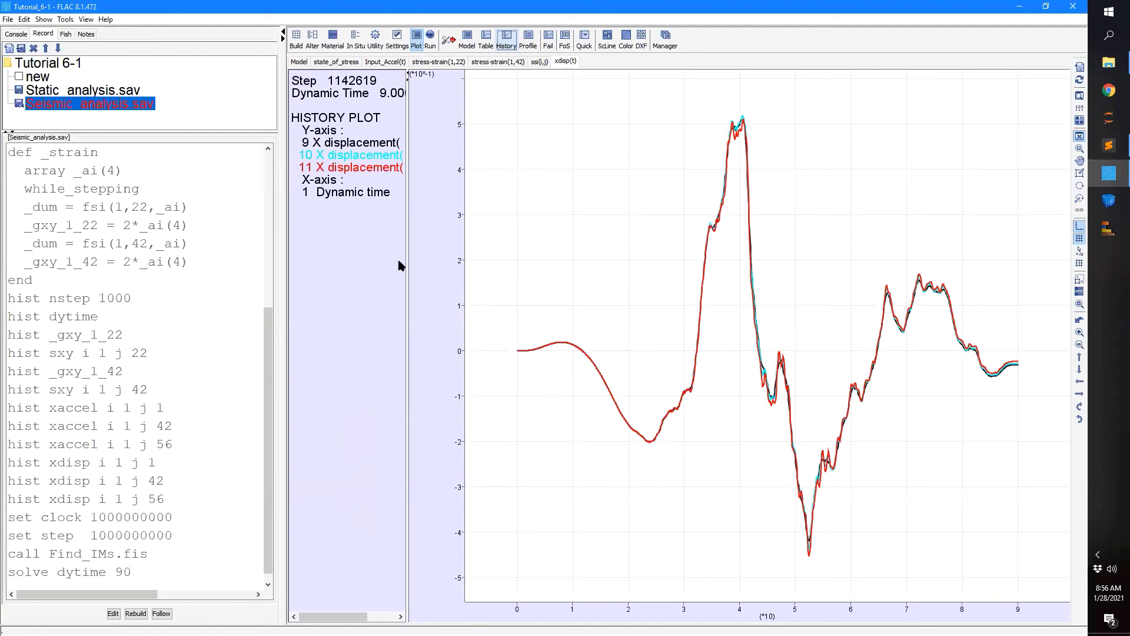
- Widen the xdisp(t) legend to show the full history names and examine the final seconds of the displacement curves close up
drag(407, 258, 428, 255)
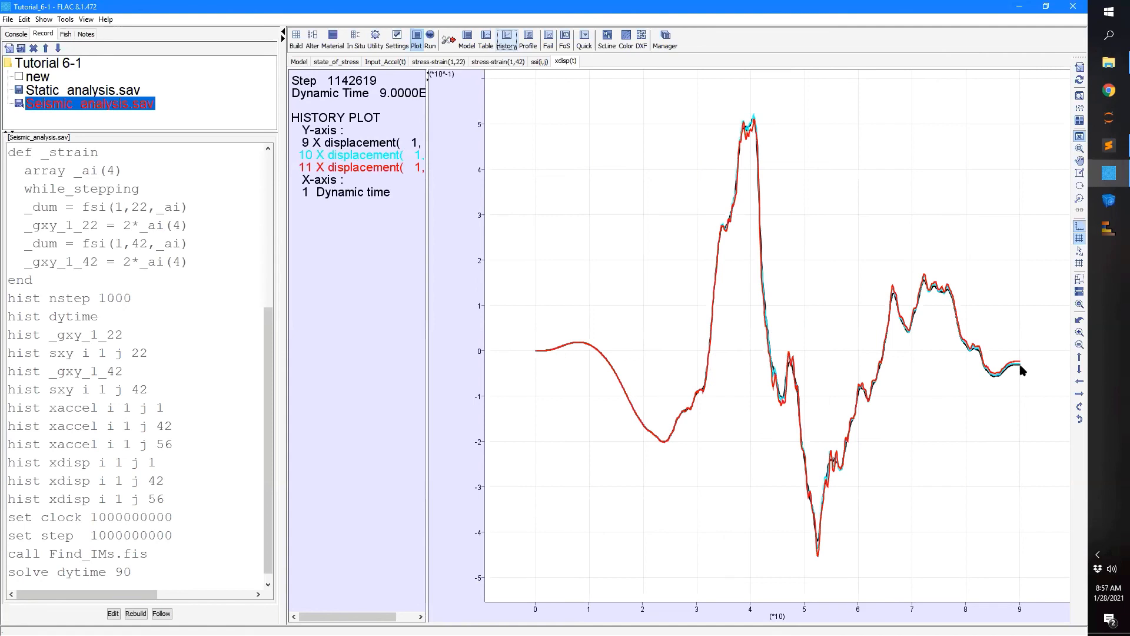
drag(1027, 377, 699, 382)
scroll(698, 380, up, 13)
drag(614, 450, 1049, 360)
drag(945, 362, 679, 306)
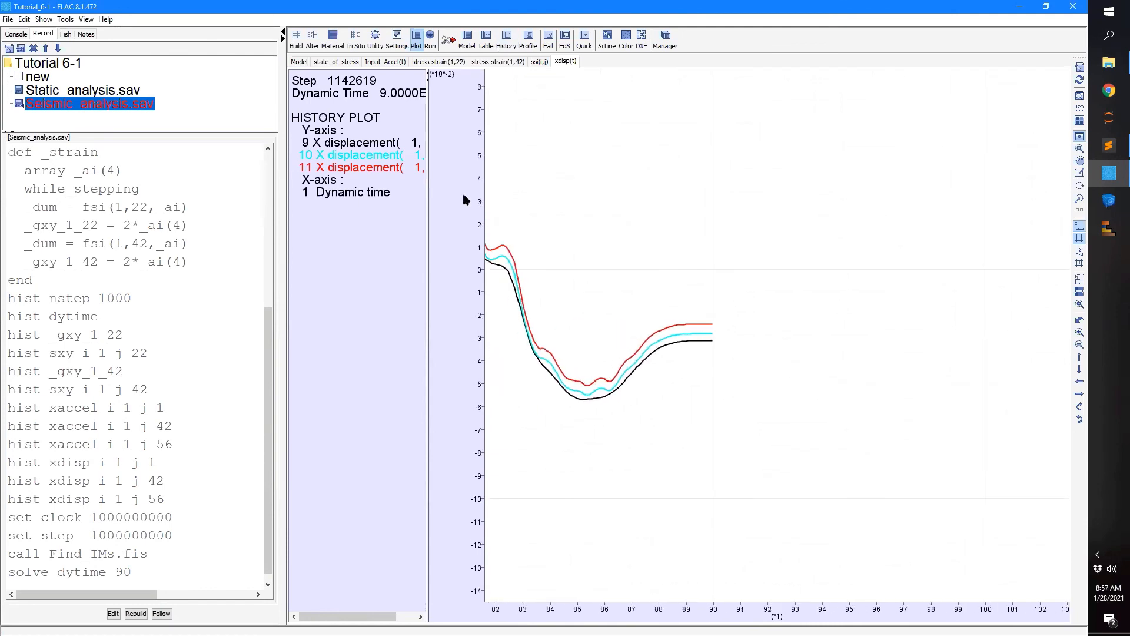
drag(427, 168, 469, 168)
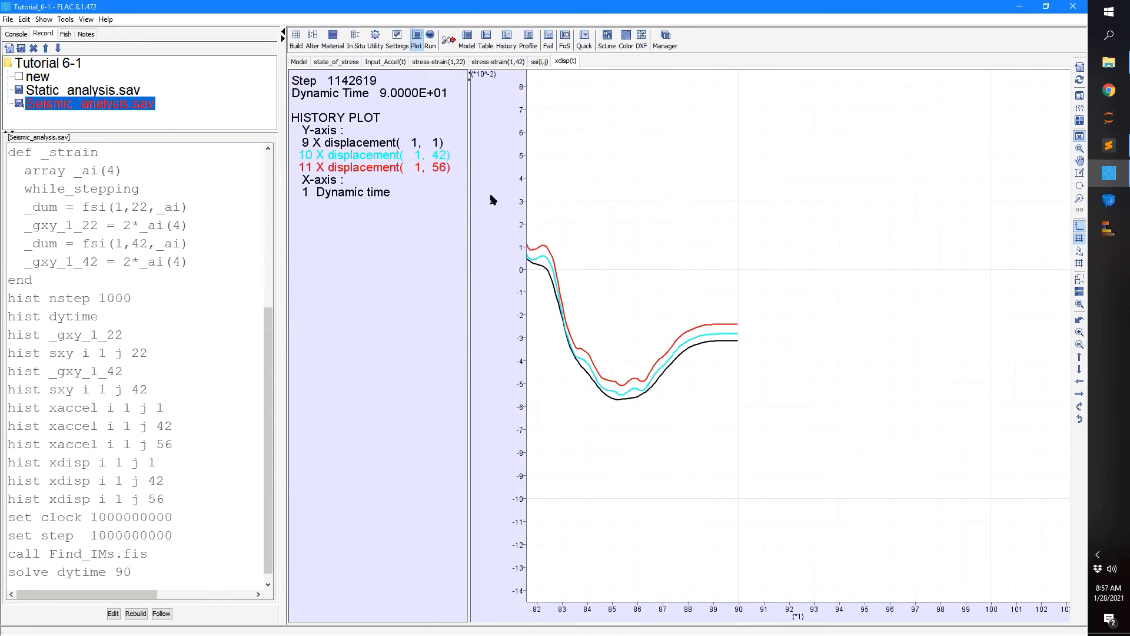
scroll(667, 303, up, 2)
drag(678, 361, 862, 299)
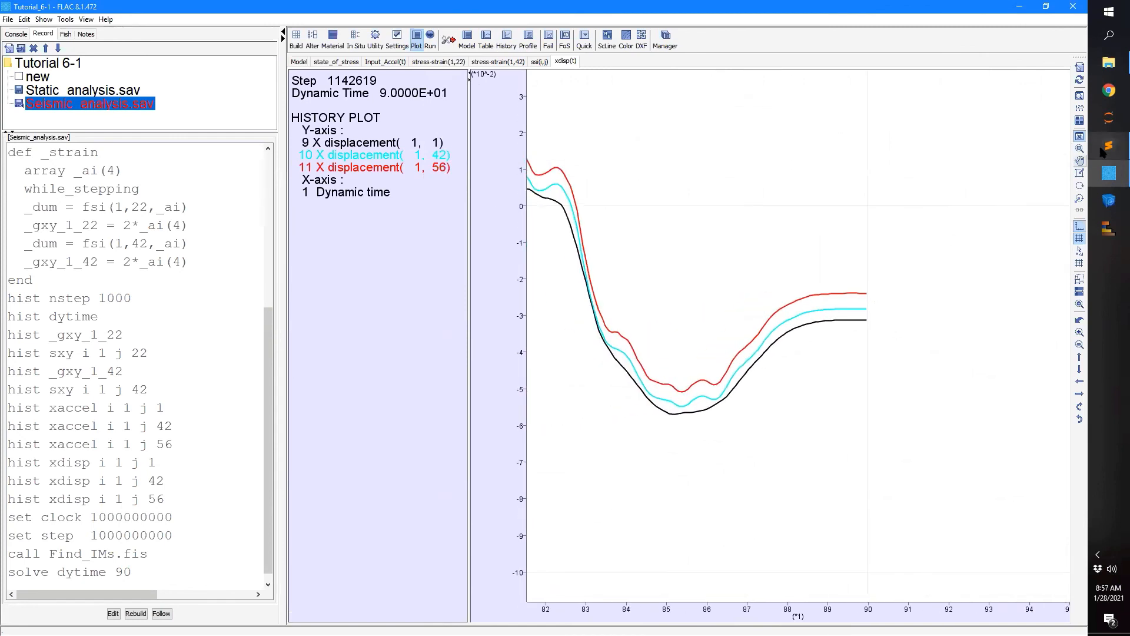
- Turn on cursor coordinate tracking to read the end of the displacement curves, and restore the full xdisp(t) view
click(1080, 250)
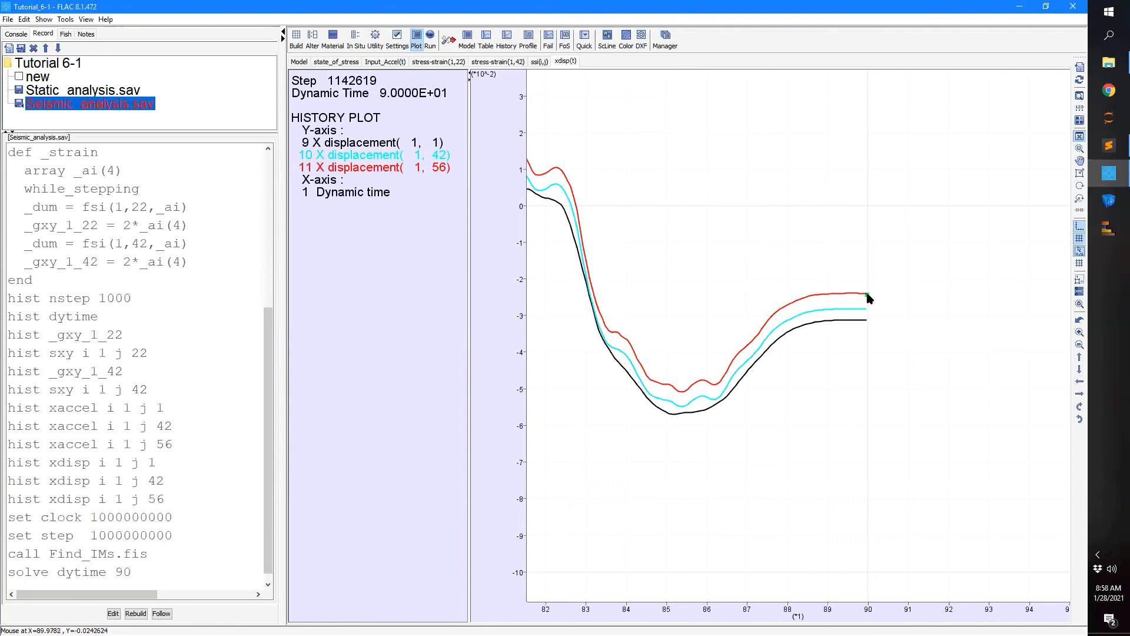
click(1079, 96)
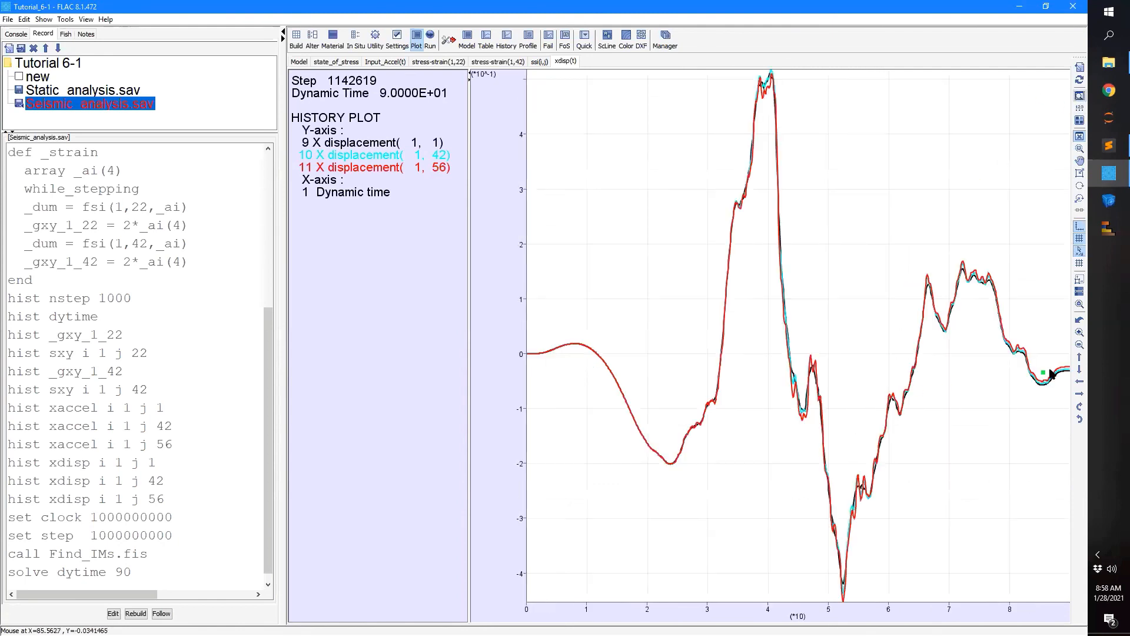
scroll(1046, 374, down, 2)
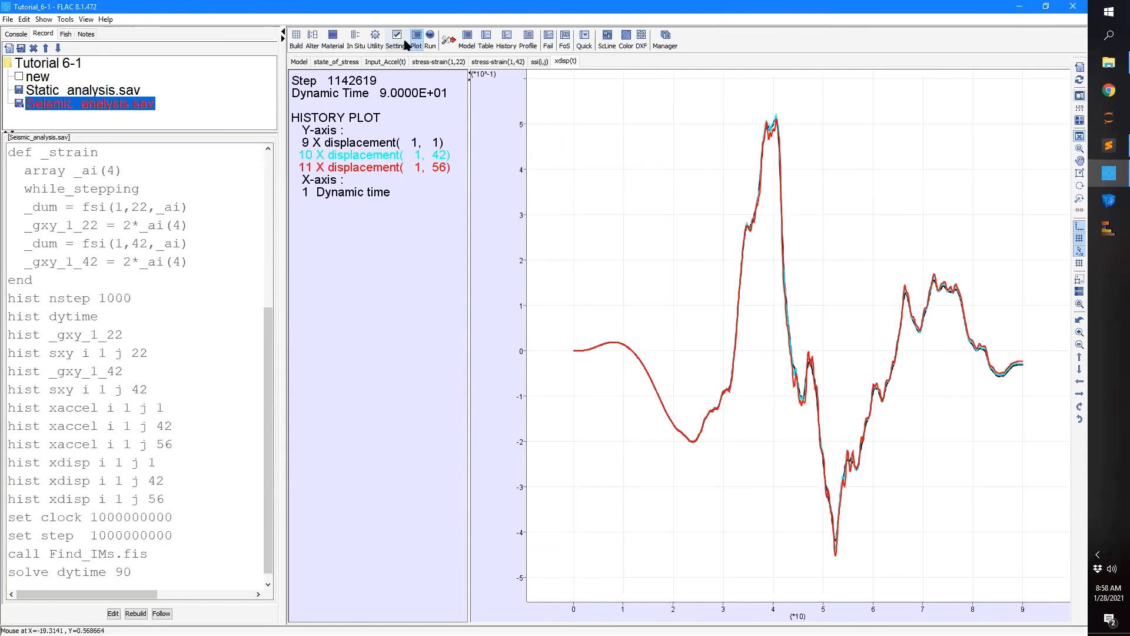
- Create a history plot named "xaccel(t)" of X acceleration histories 6, 7 and 8 versus dynamic time, and widen its legend
click(505, 39)
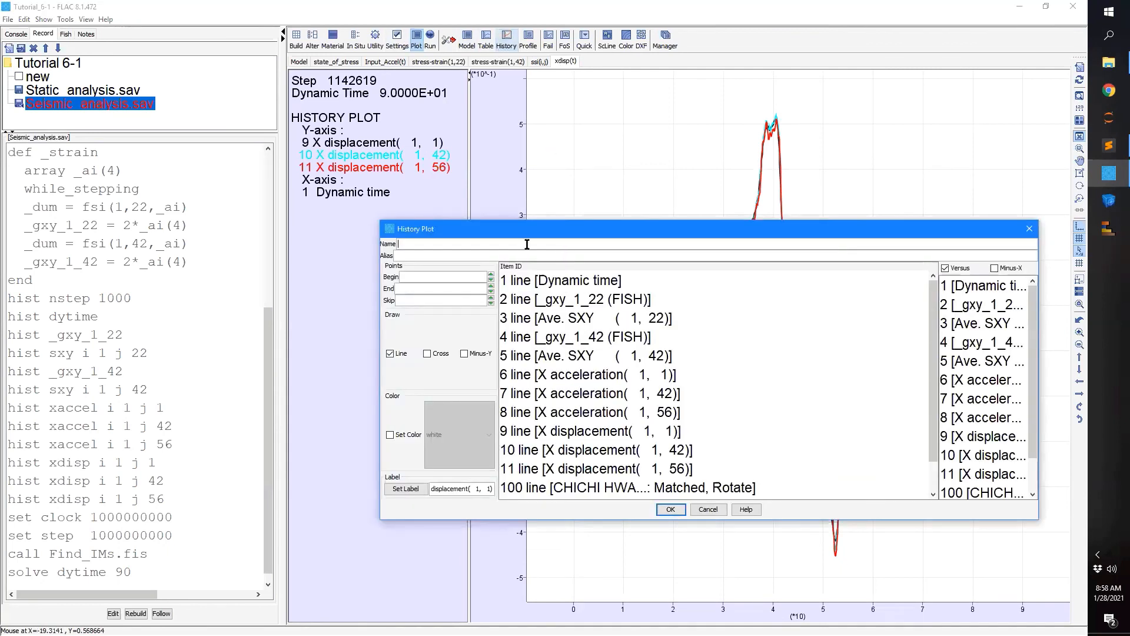
text(xaccel)
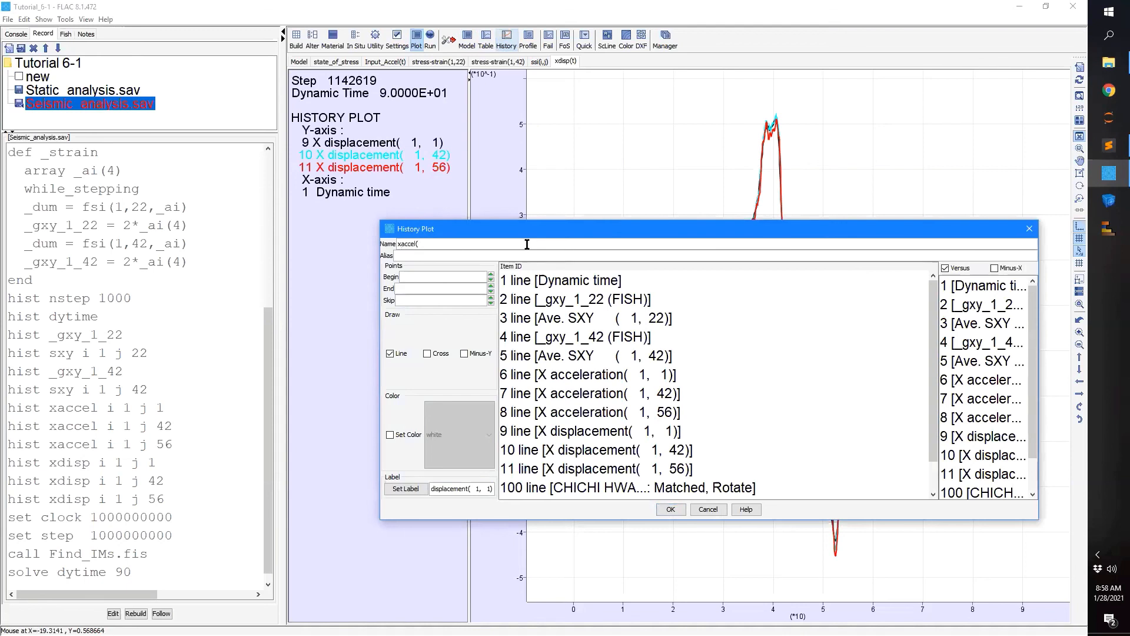
text((t))
click(618, 377)
shift+click(618, 419)
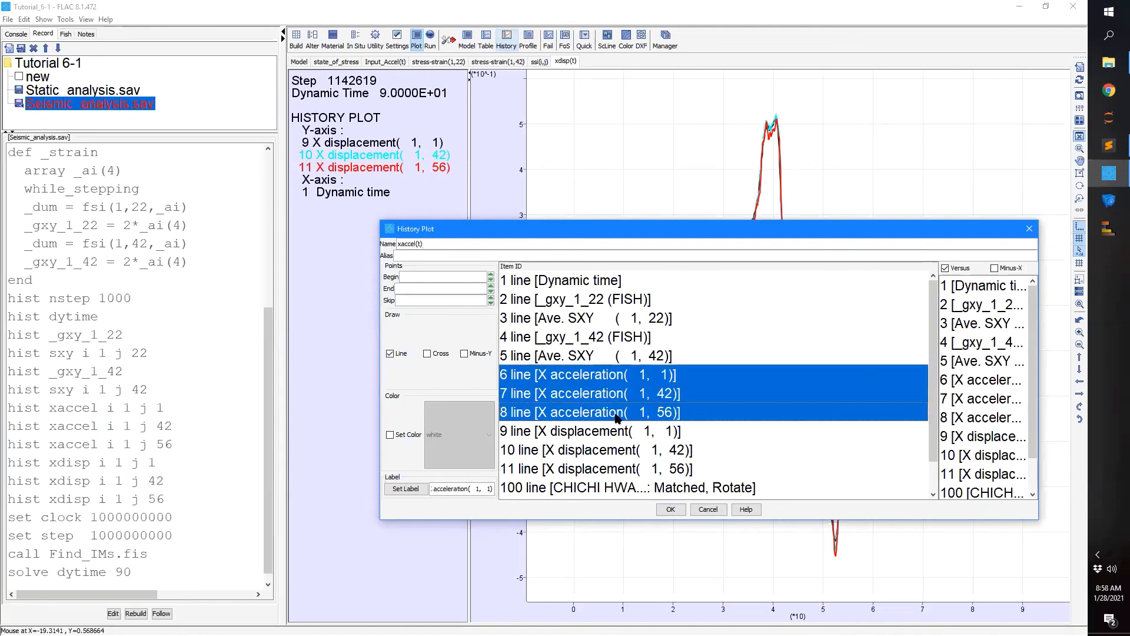
click(969, 289)
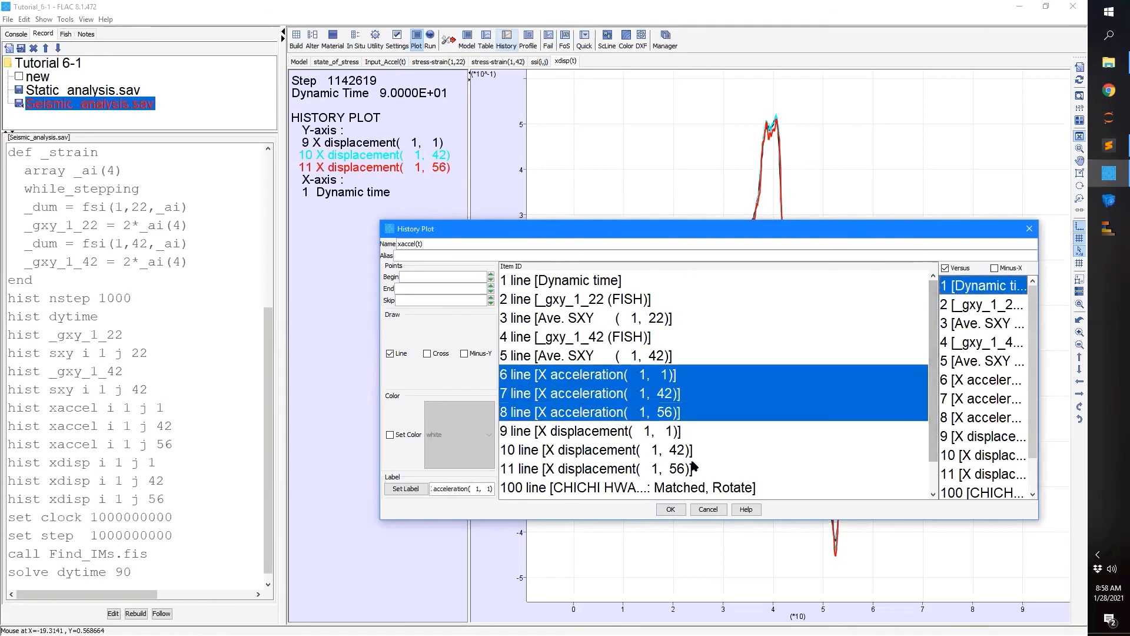
click(670, 509)
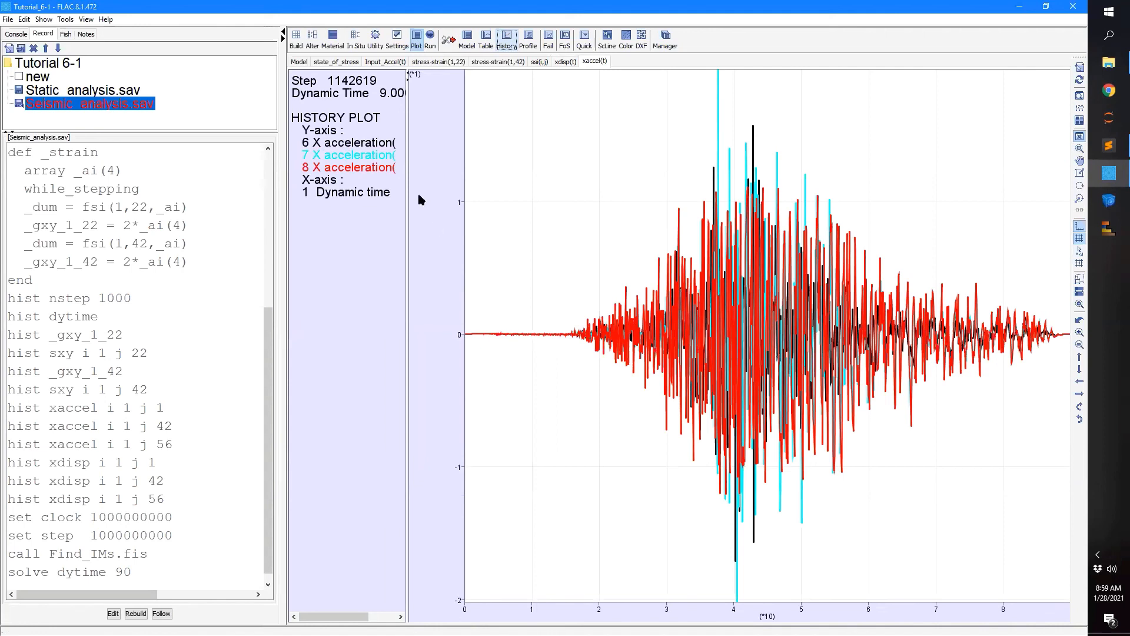
drag(406, 197, 445, 202)
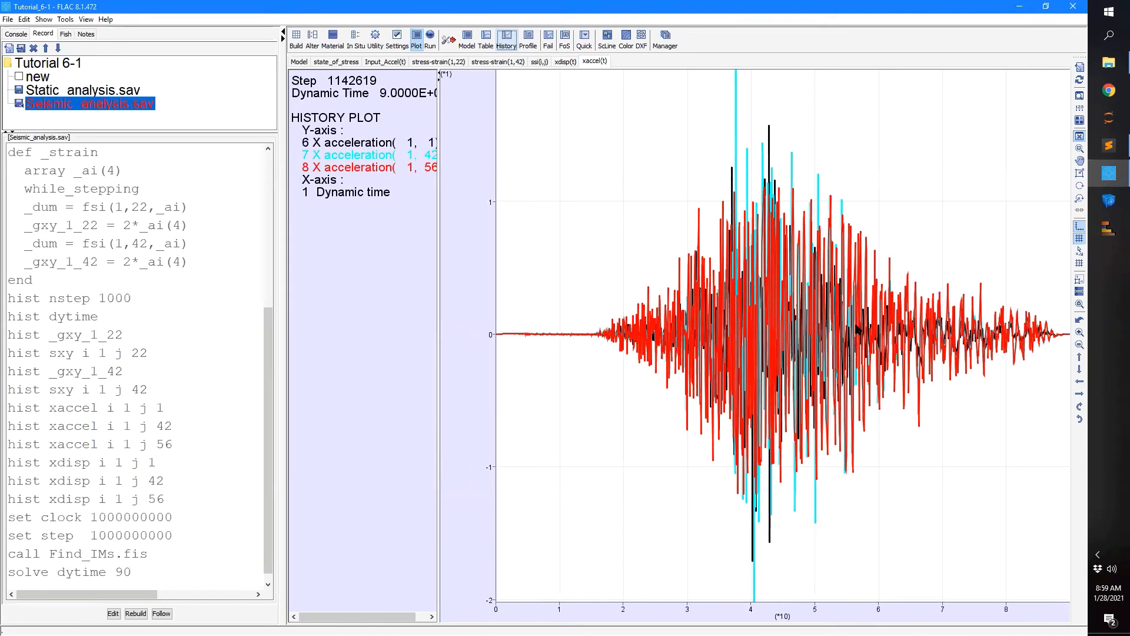
- Check in Sublime Text which extra variables the Find_IMs.fis function uses for the peak values, and return to FLAC
click(1109, 145)
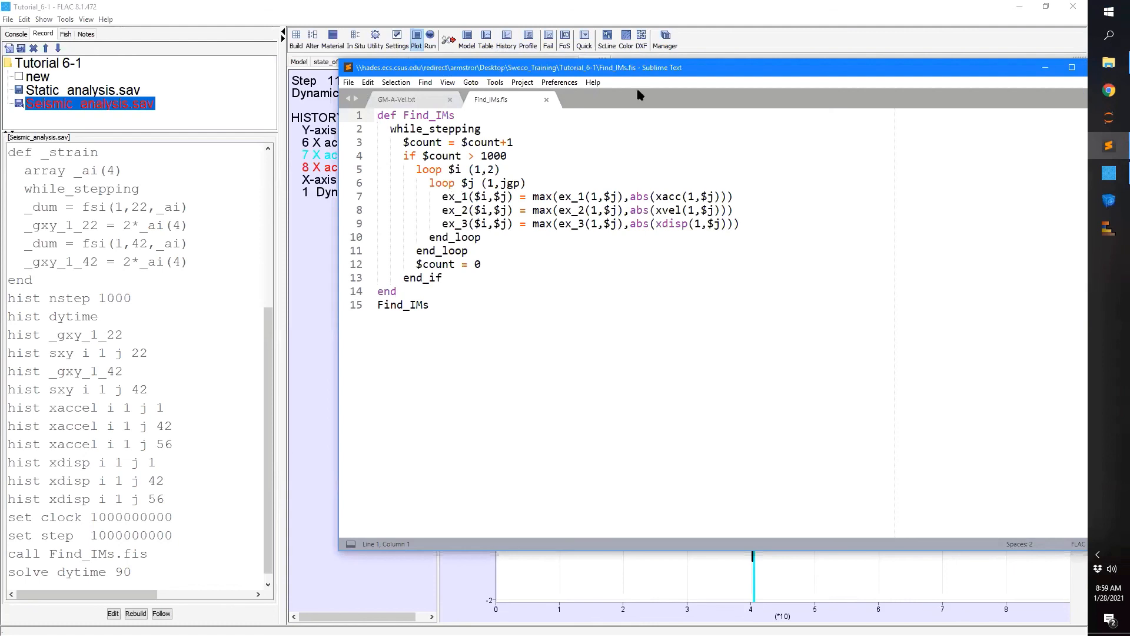
click(703, 31)
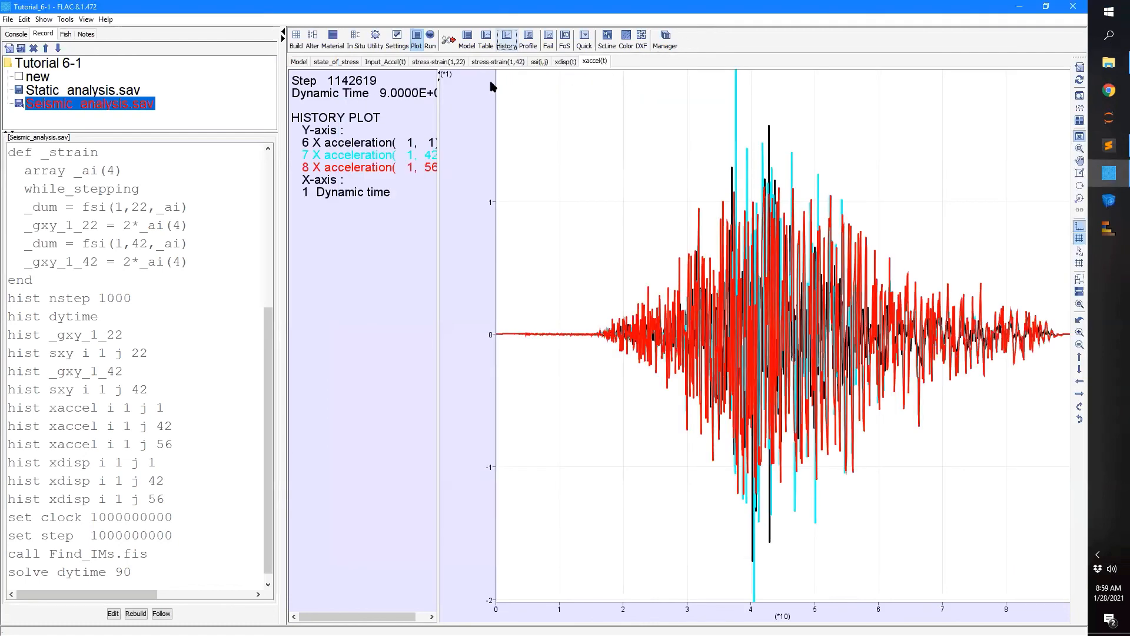
- Create a model plot named "PHA(i,j)" with filled contours of gridpoint extra variable ex_1 and the grid
click(420, 46)
click(466, 37)
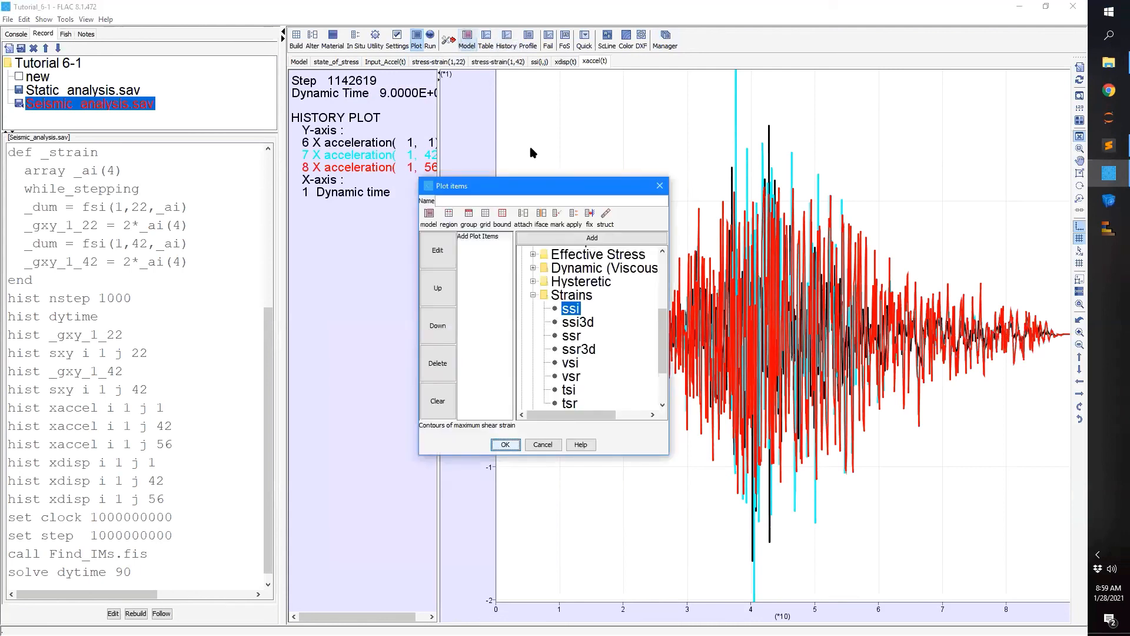
click(494, 200)
text({)
key(BackSpace)
text(PHA(i,j)
scroll(537, 291, up, 2)
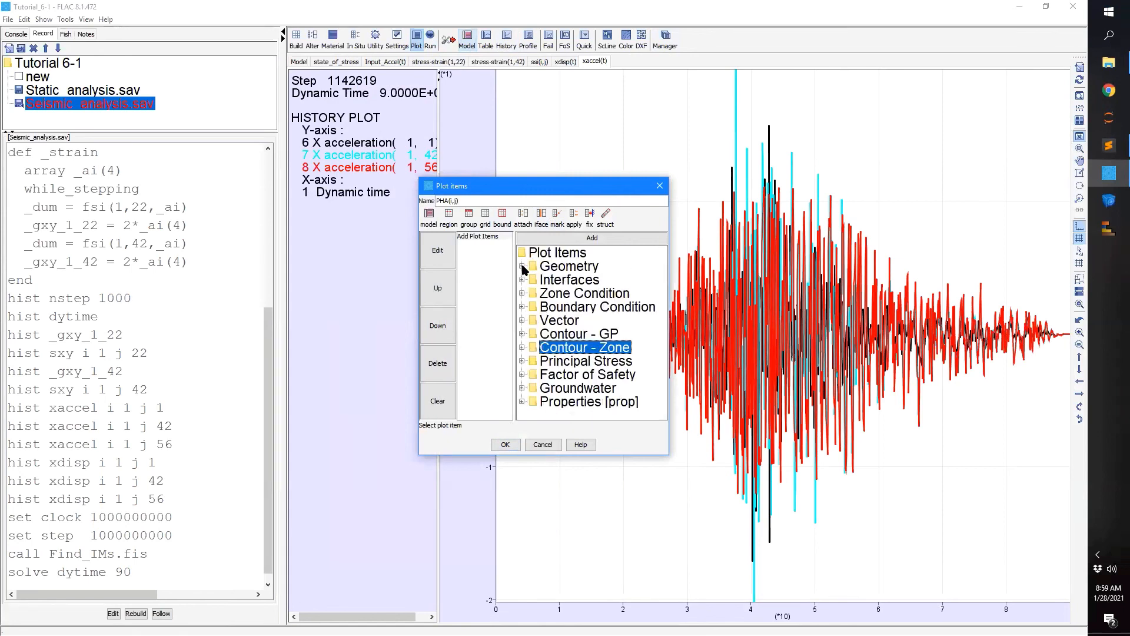
click(522, 334)
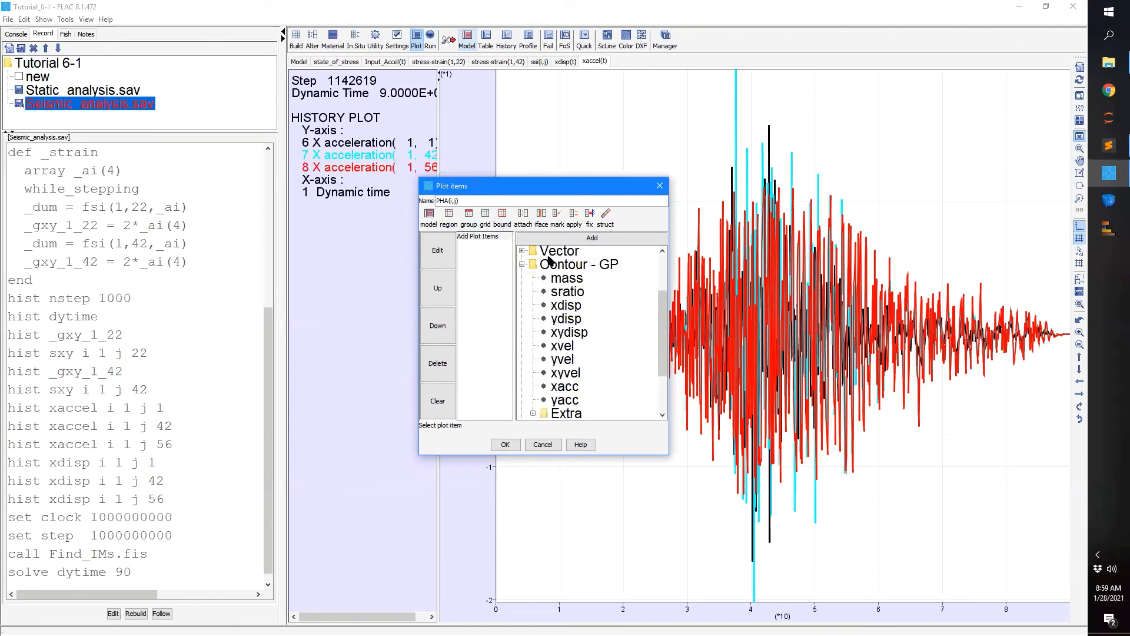
click(533, 412)
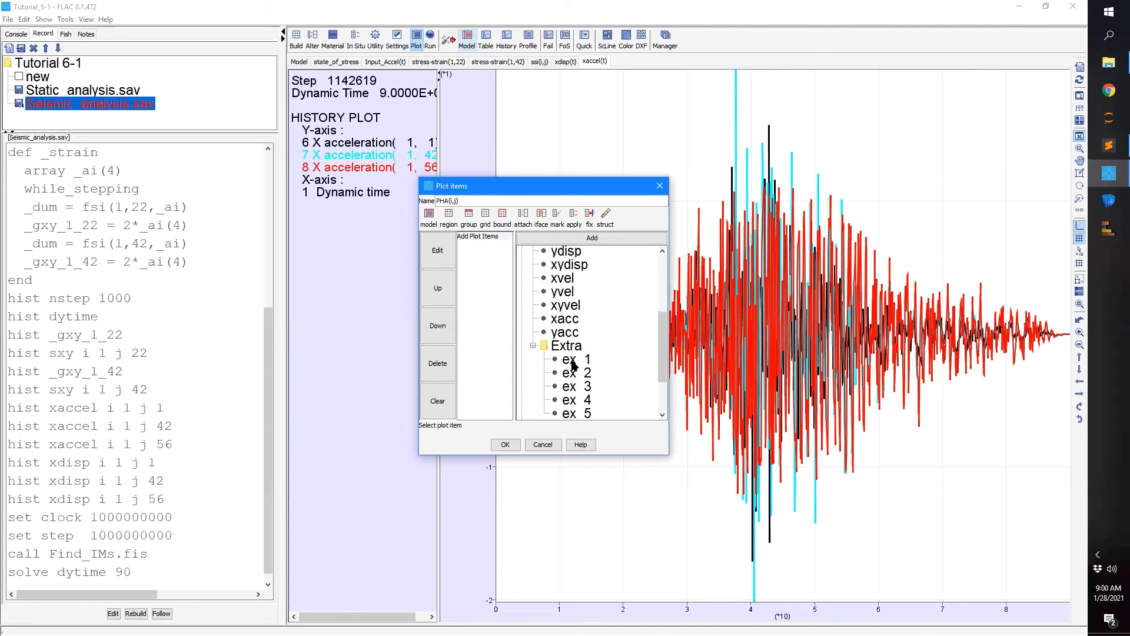
double_click(572, 363)
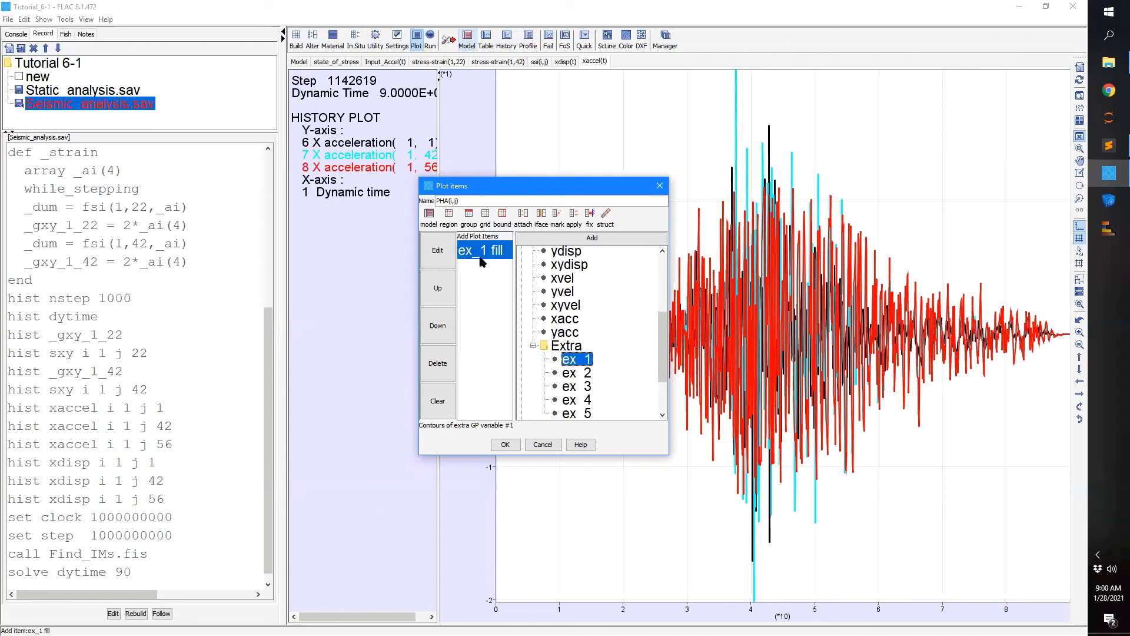
click(487, 226)
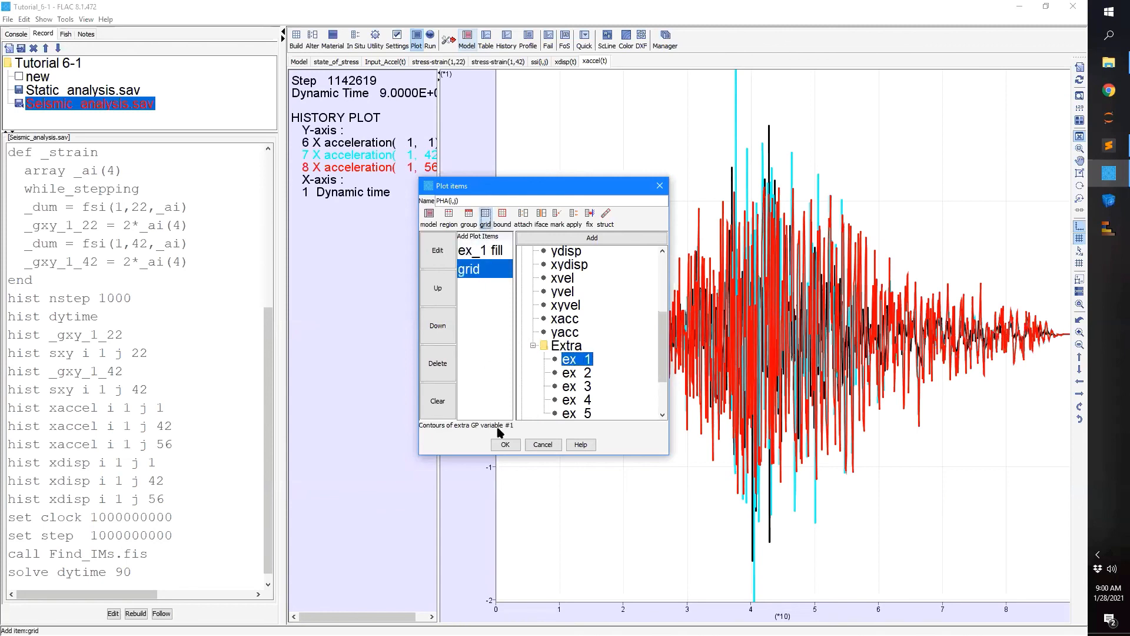
click(505, 445)
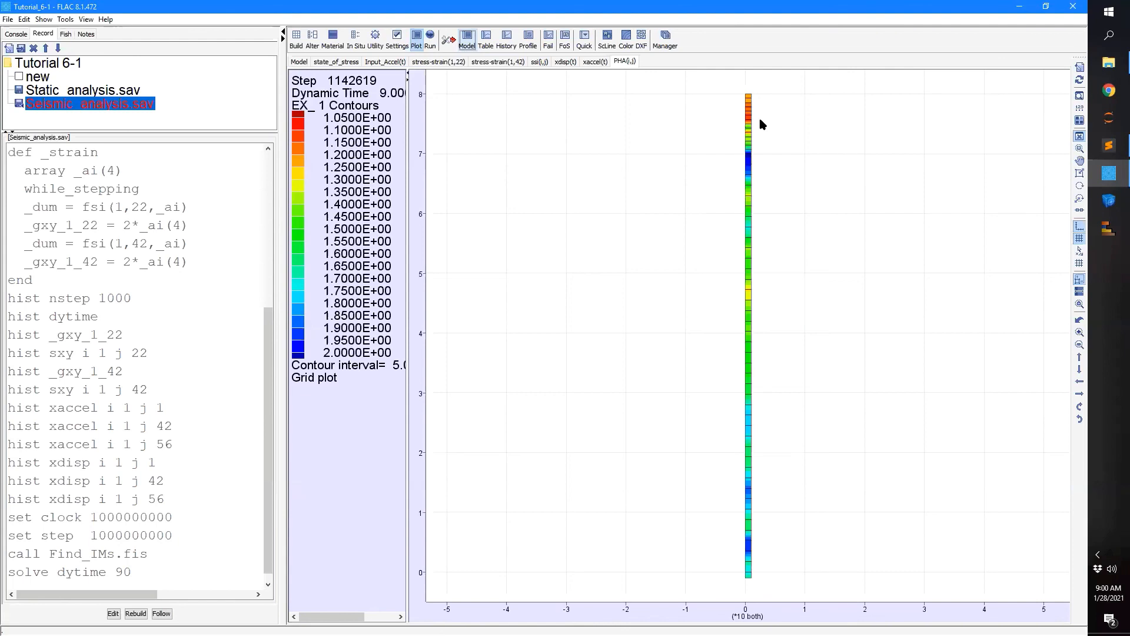
- Create a profile of gridpoint extra variable ex_1 along a vertical line centred on the soil column and spanning its full height
click(528, 43)
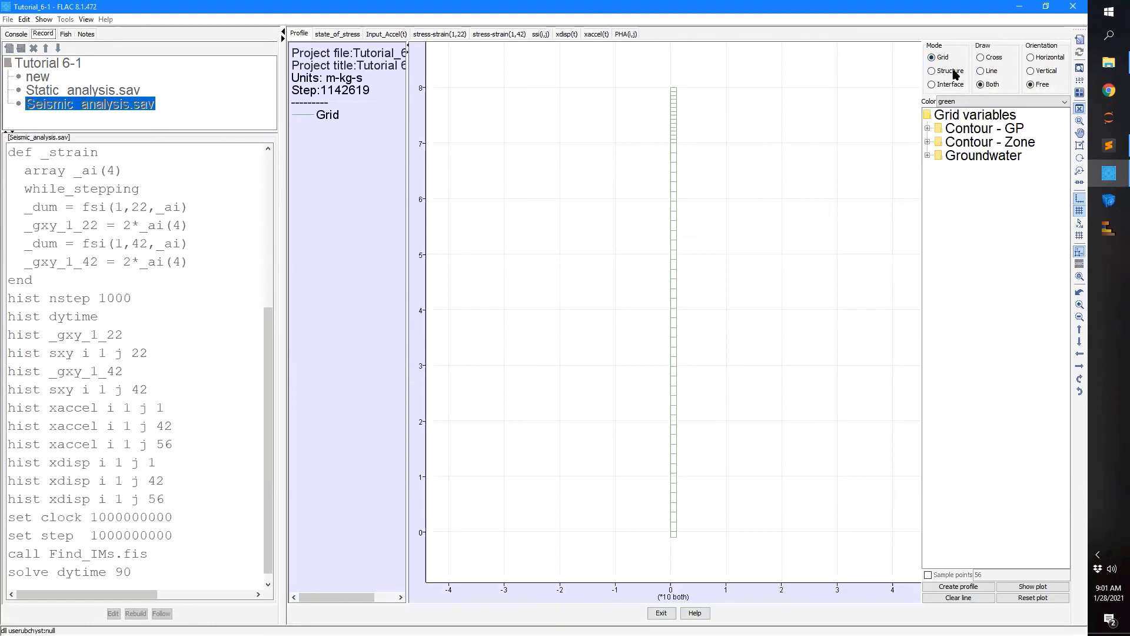
double_click(1001, 131)
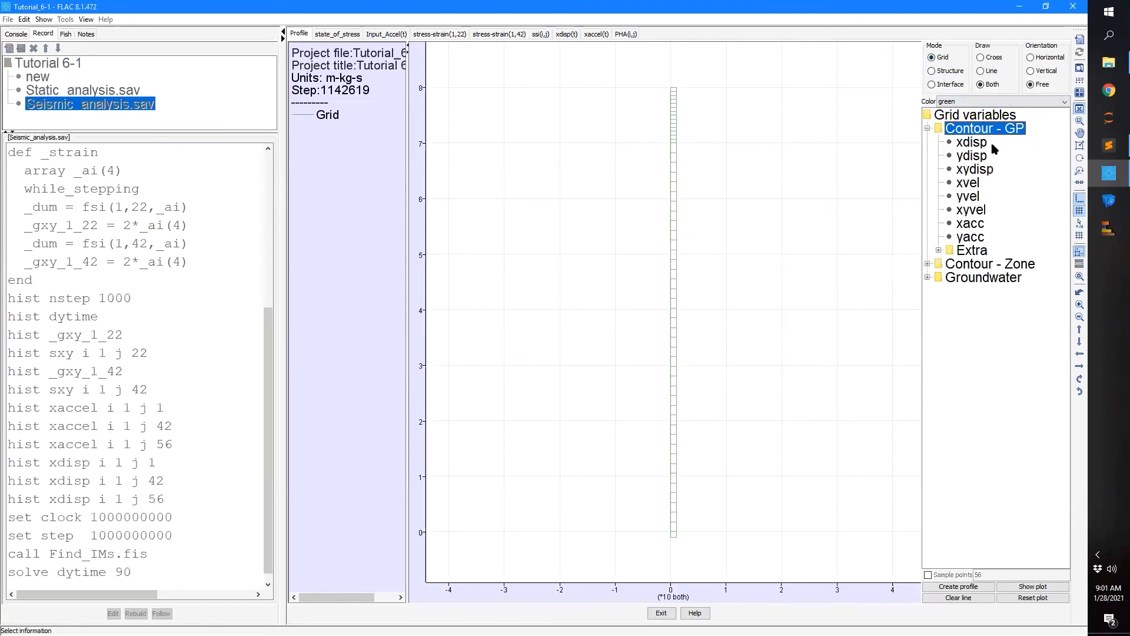
double_click(970, 251)
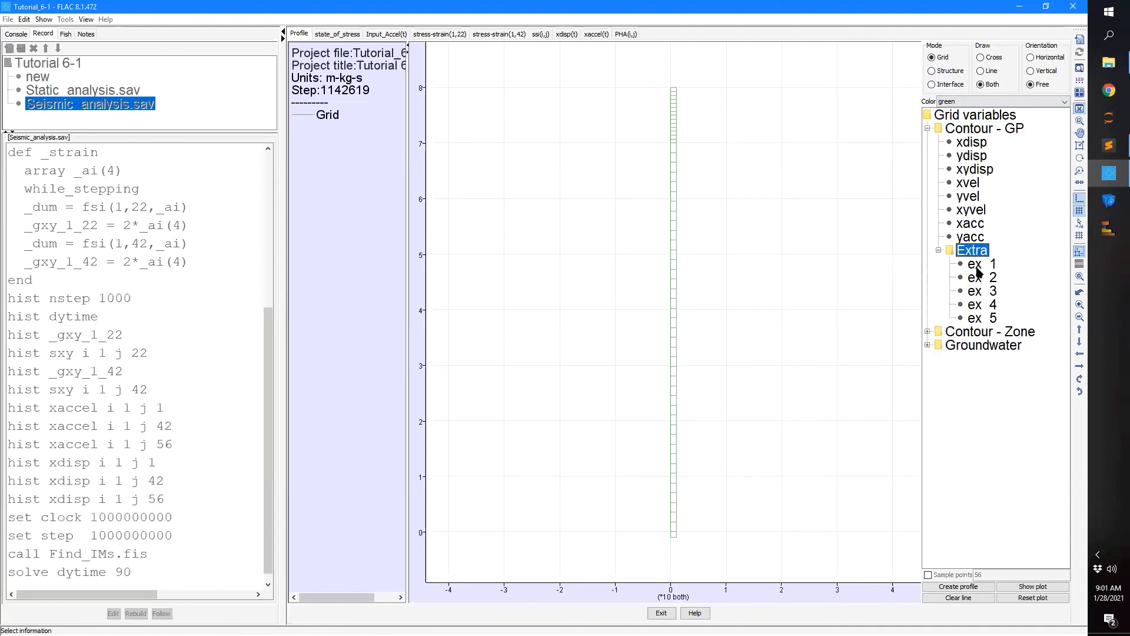
click(978, 270)
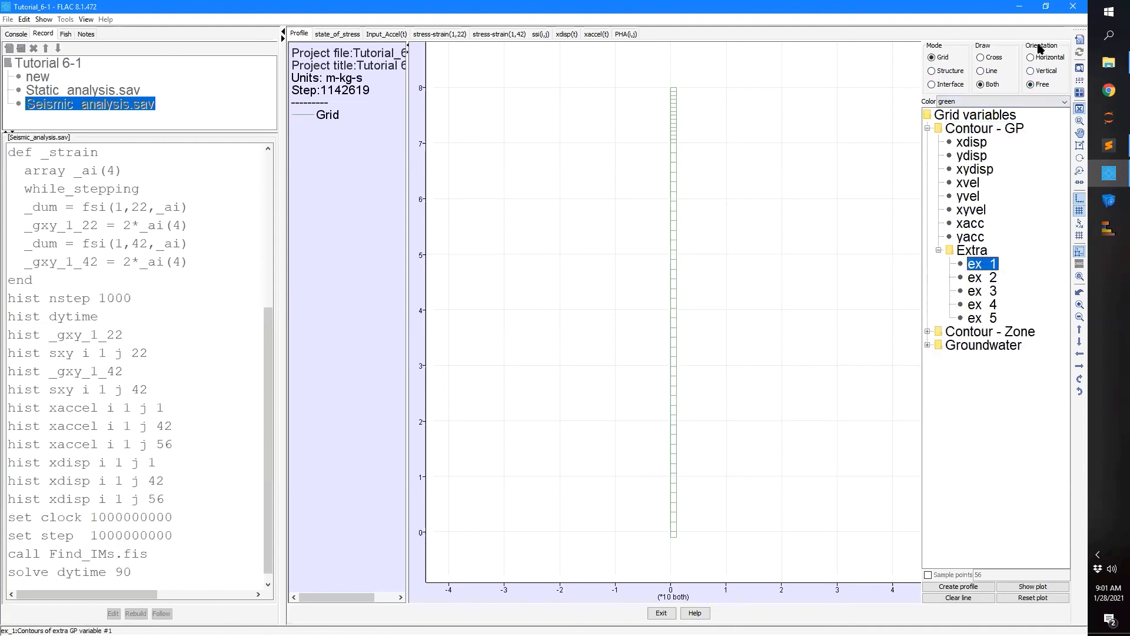
click(1033, 70)
mouse_move(708, 73)
mouse_down()
mouse_move(696, 234)
mouse_move(710, 551)
mouse_move(713, 480)
mouse_move(716, 542)
mouse_up()
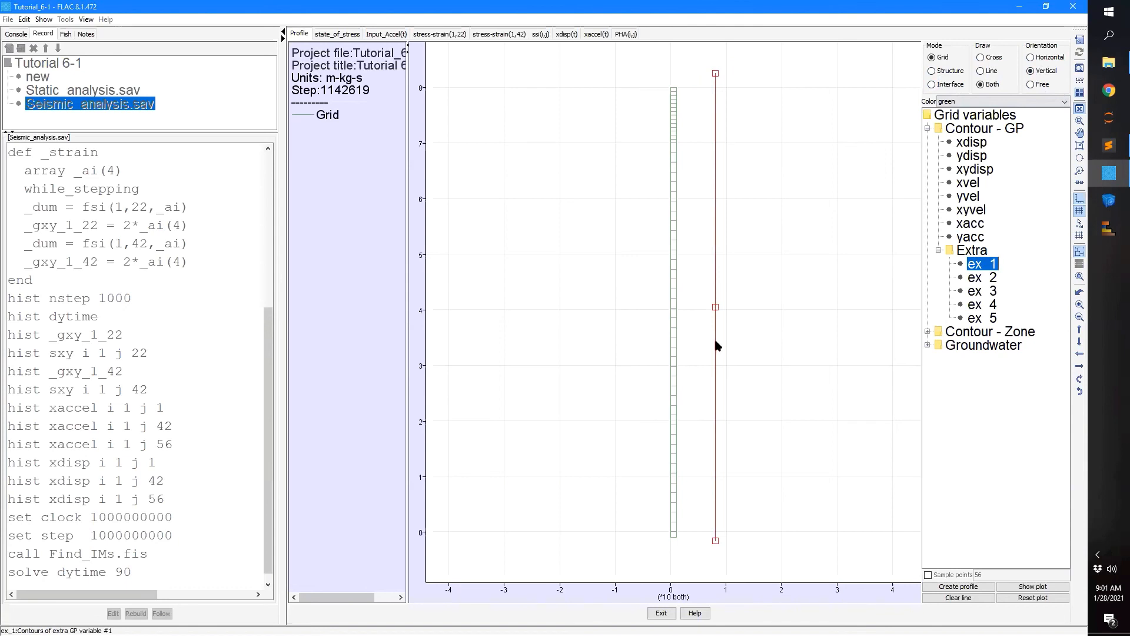
drag(715, 307, 676, 317)
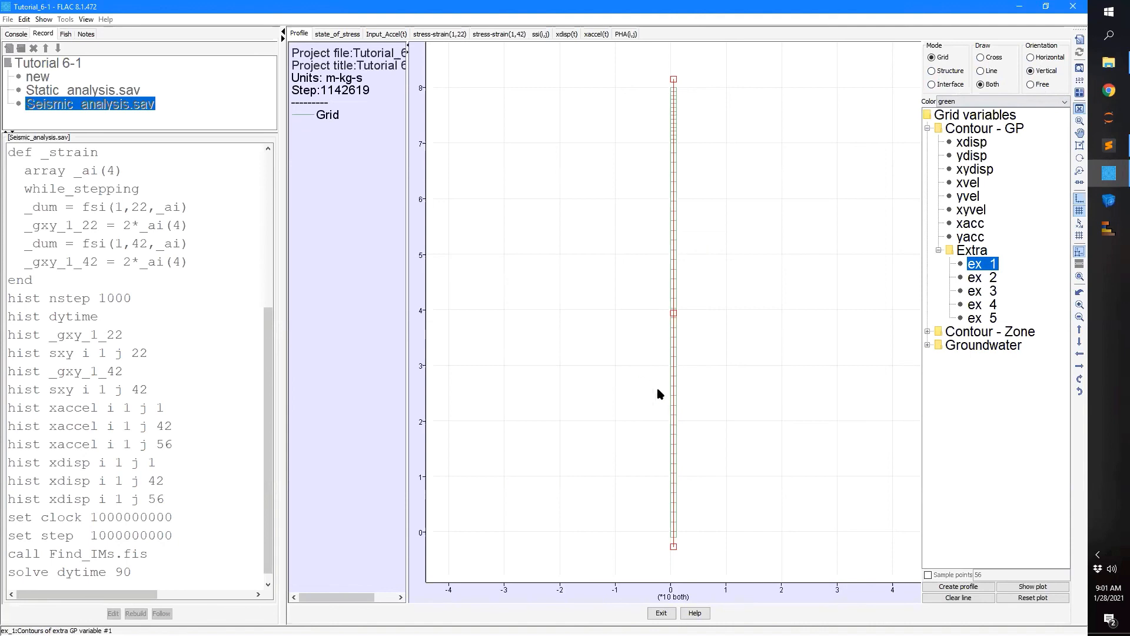
click(955, 585)
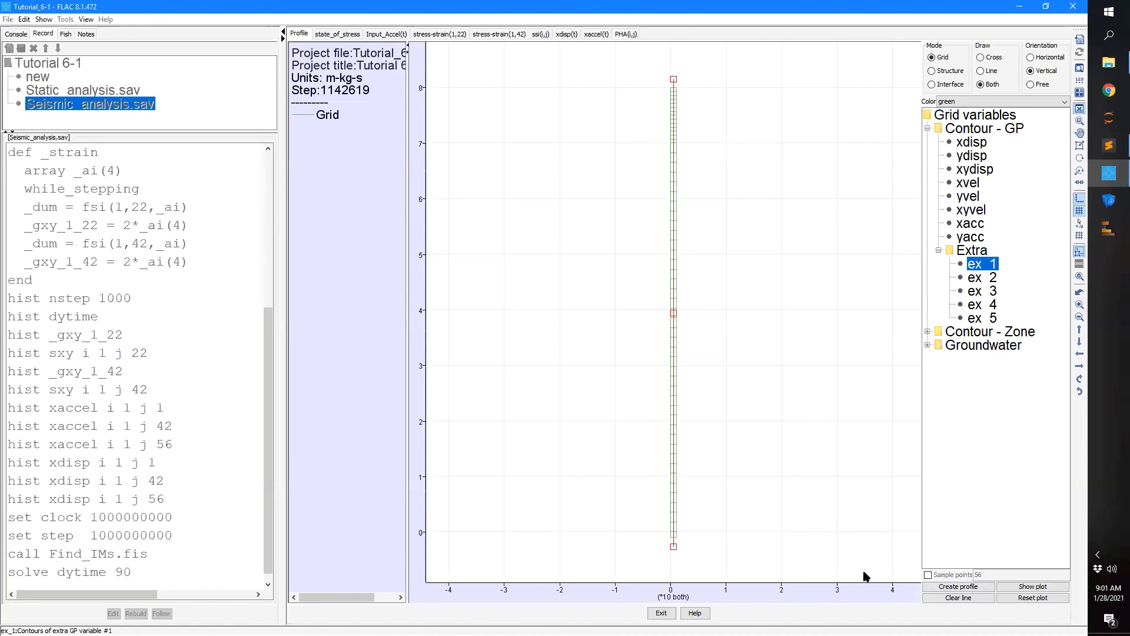
- Plot the ex_1 profile along the column's vertical line with default sampling, and again with 56 sample points enabled
click(948, 586)
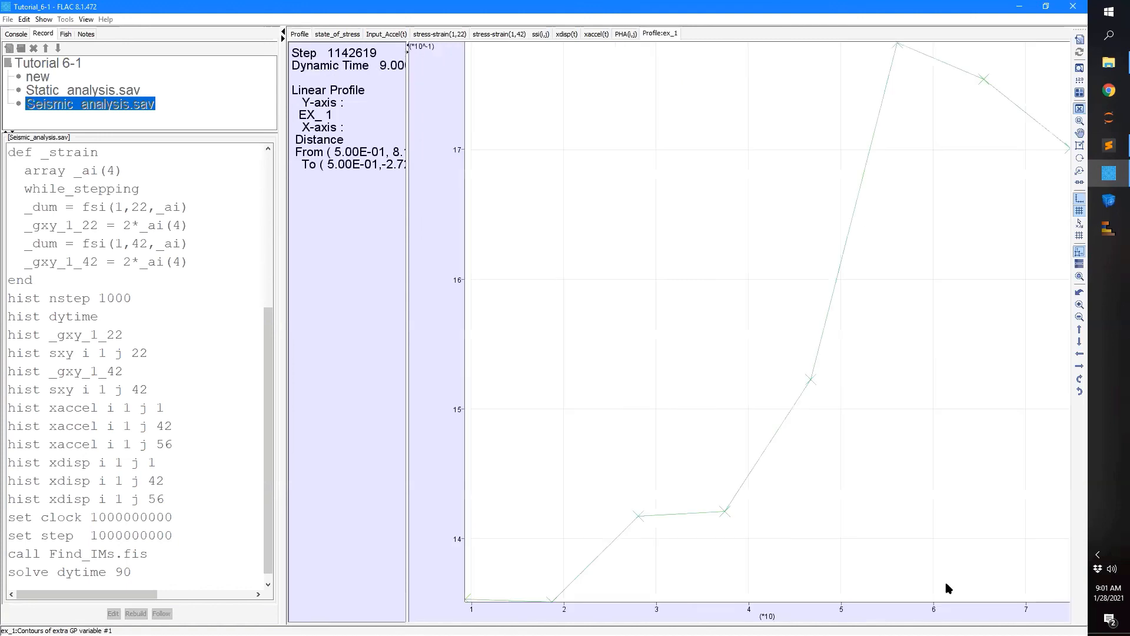
scroll(775, 418, down, 3)
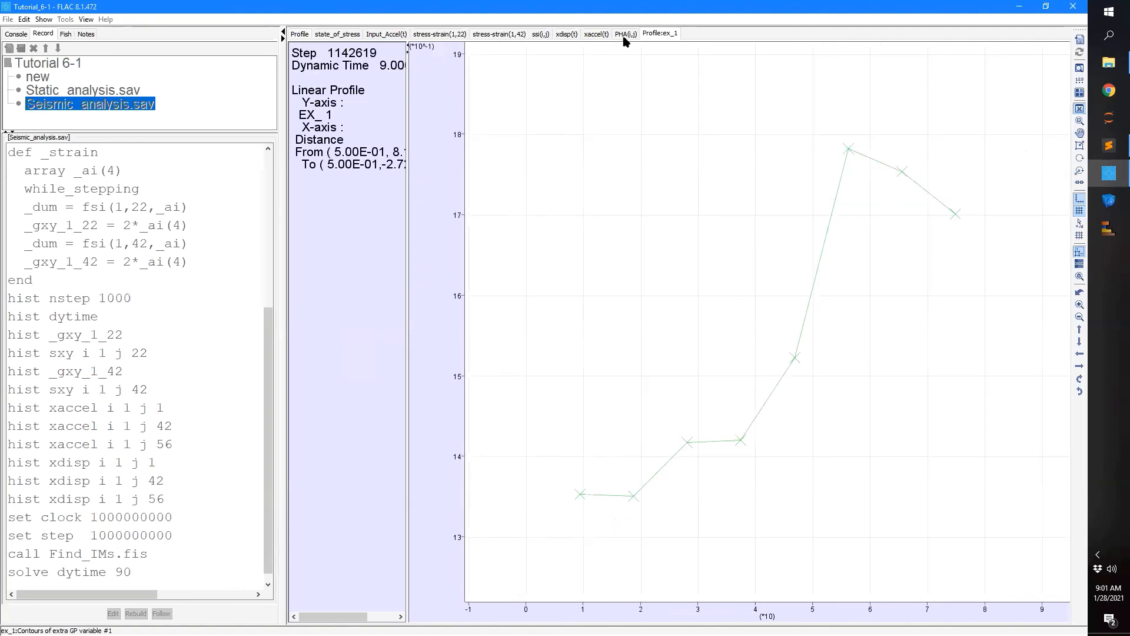
click(297, 34)
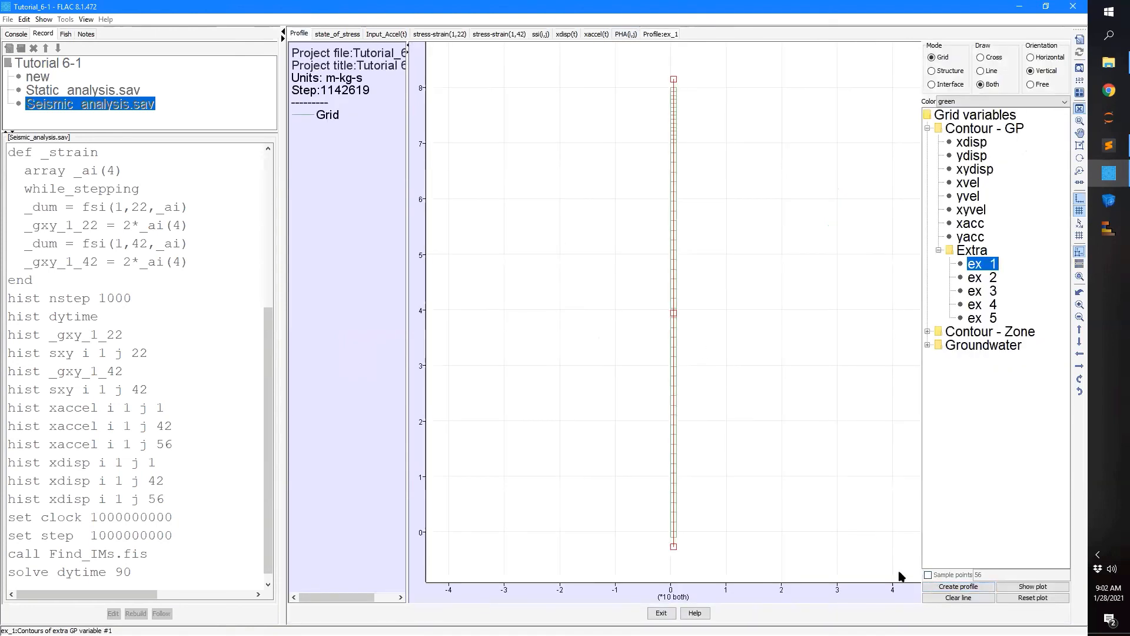
click(937, 575)
click(977, 574)
text(56)
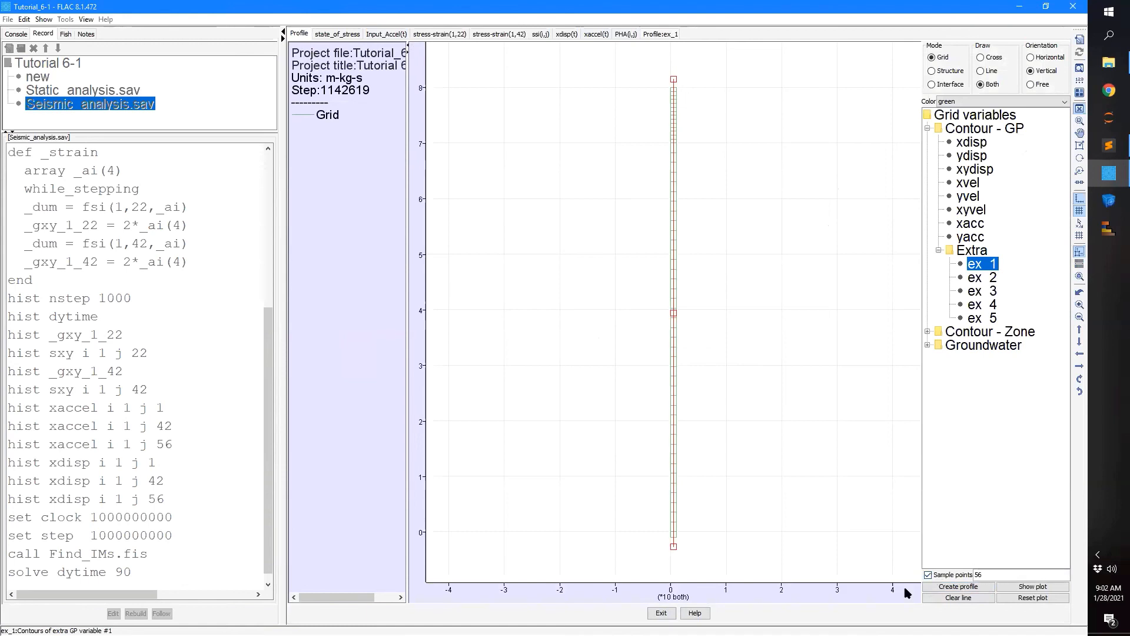
click(942, 587)
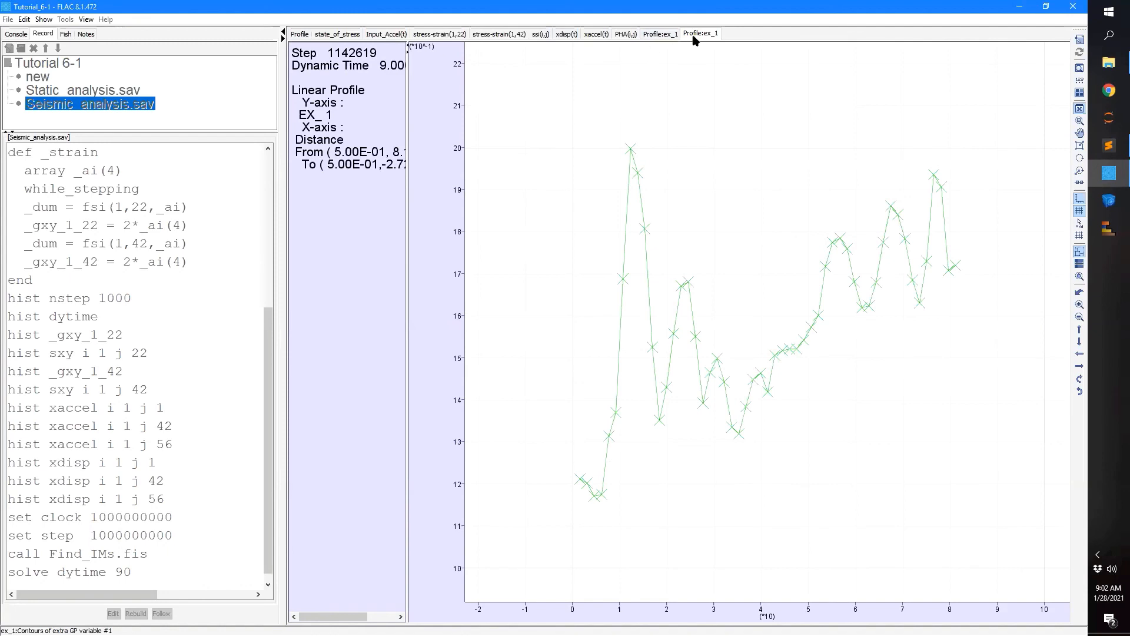
- Close both ex_1 profile plots
right_click(567, 318)
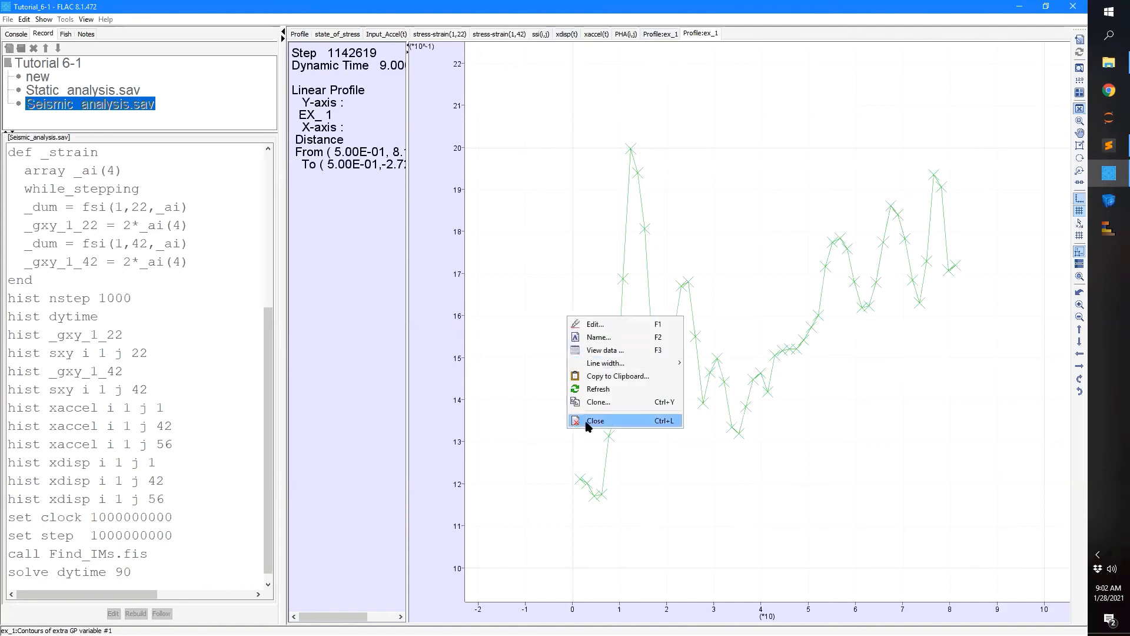
click(587, 421)
right_click(627, 256)
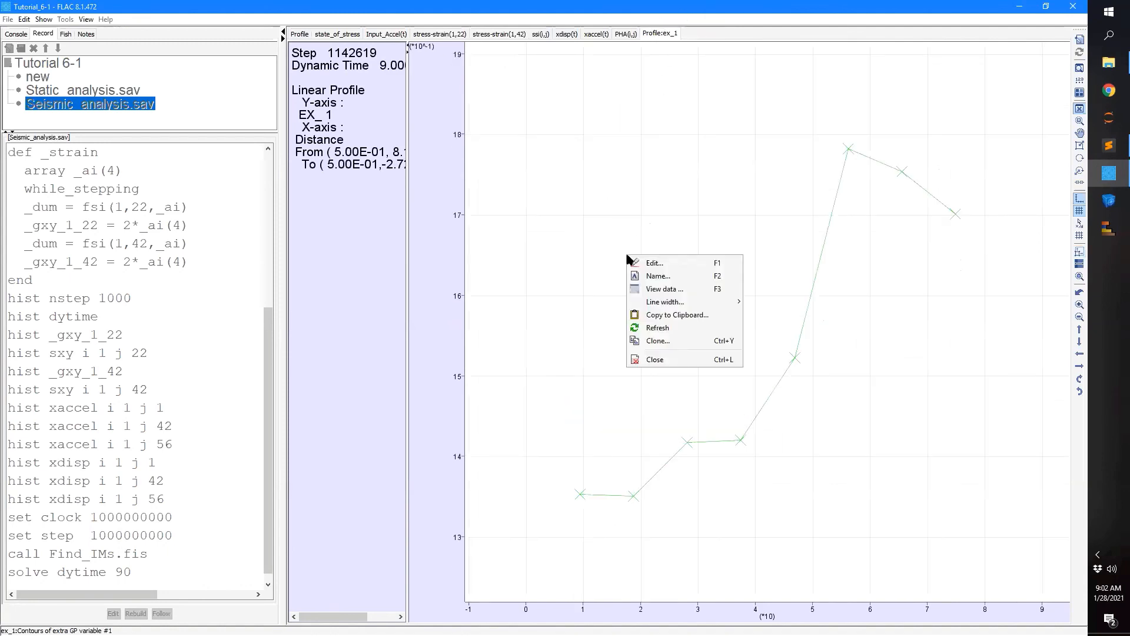
click(647, 359)
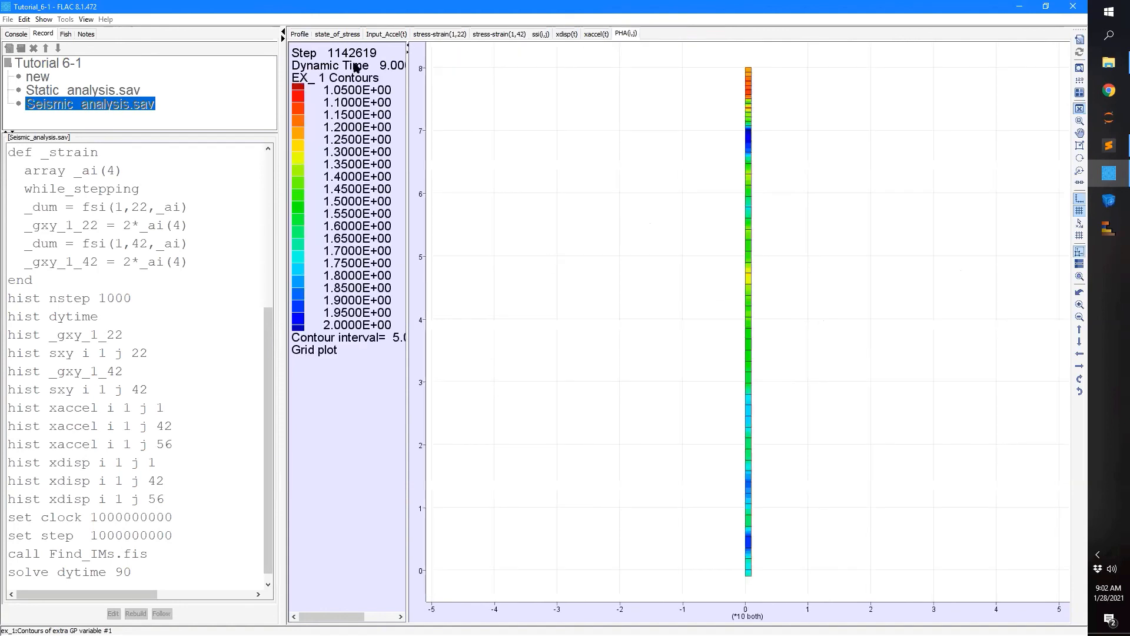
- Exit the profile tool and save the project
click(300, 34)
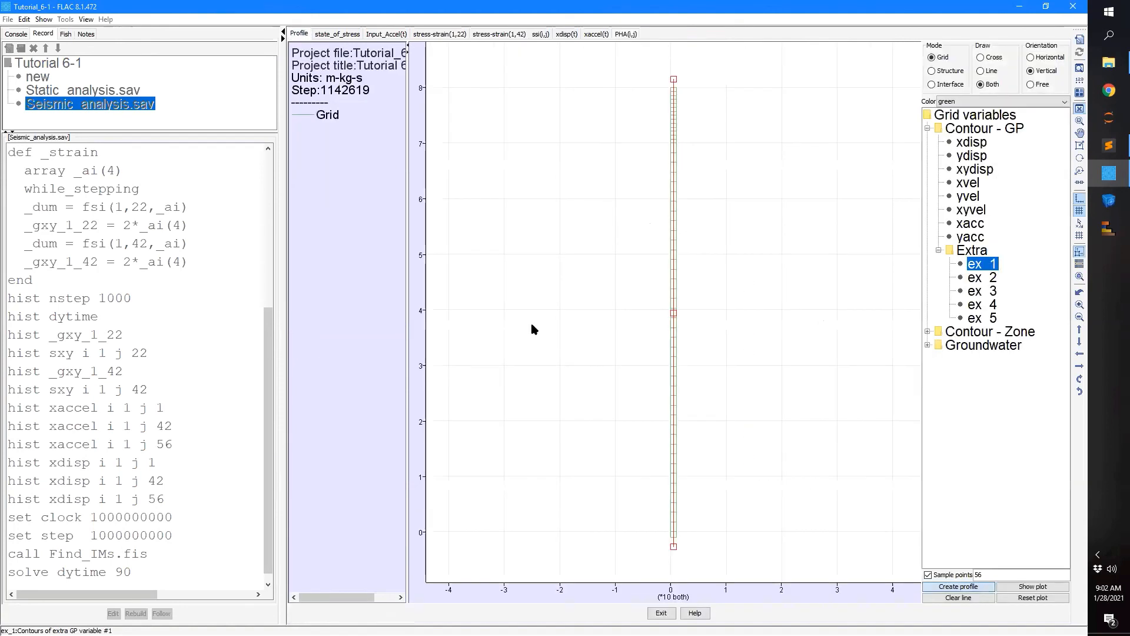
click(661, 612)
click(7, 19)
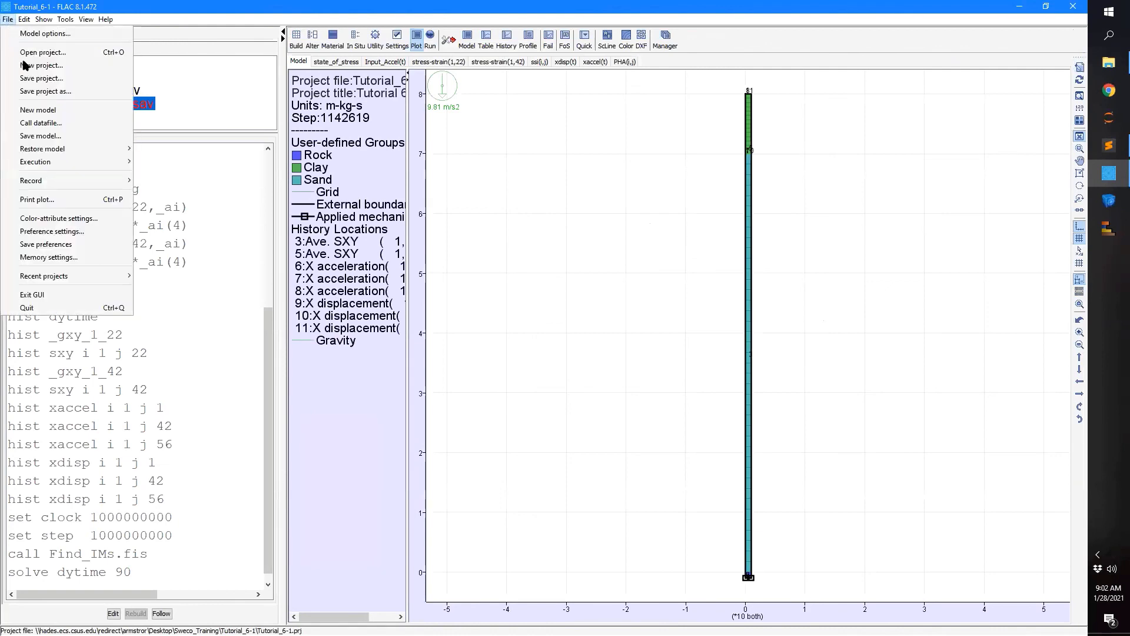
click(33, 79)
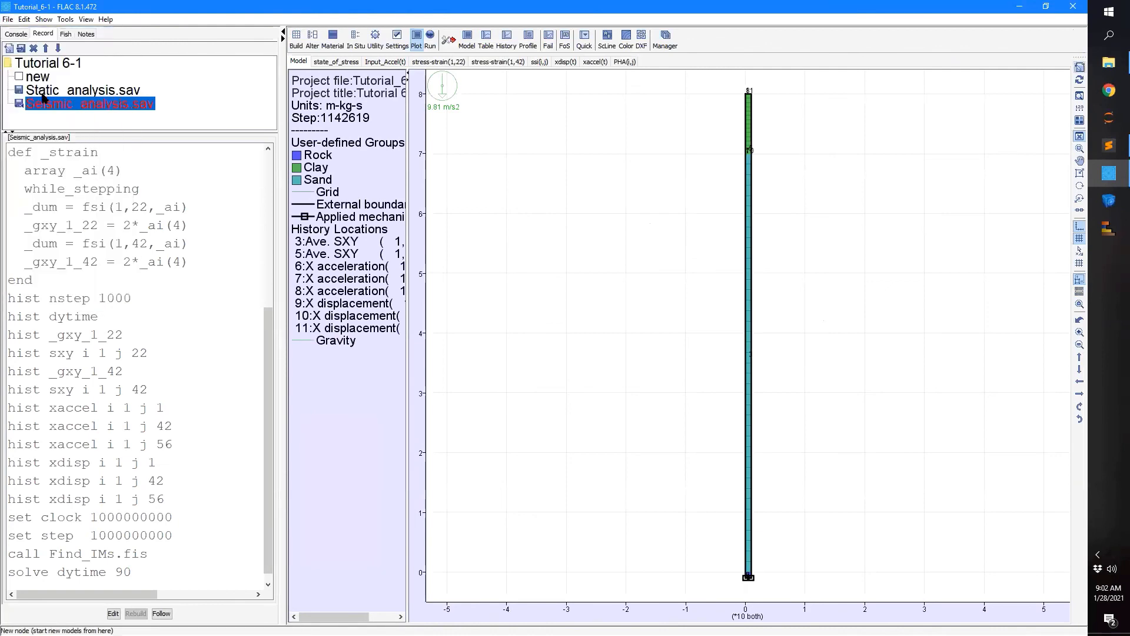